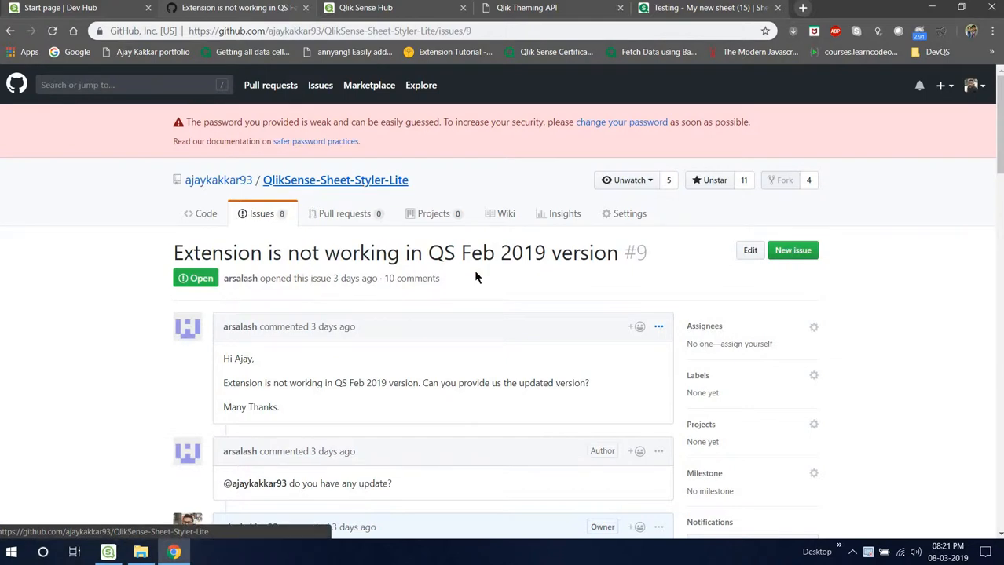
- Read the GitHub issue about the extension not working in QS Feb 2019, noting the version and repository name
left_click_drag(461, 253, 545, 256)
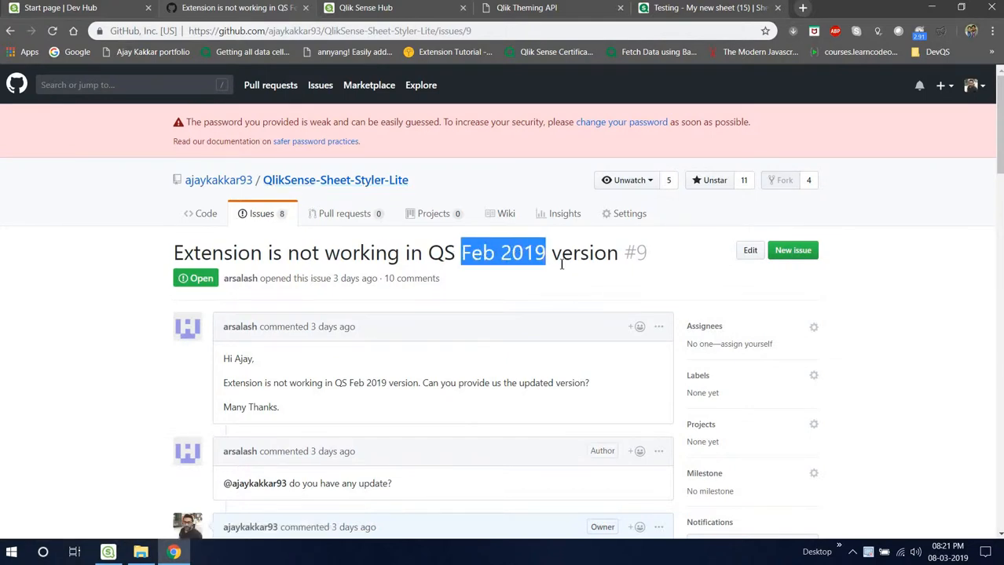
mouse_move(1000, 154)
left_mouse_down()
mouse_move(999, 527)
mouse_move(998, 154)
left_mouse_up()
scroll(888, 200, "up", 1)
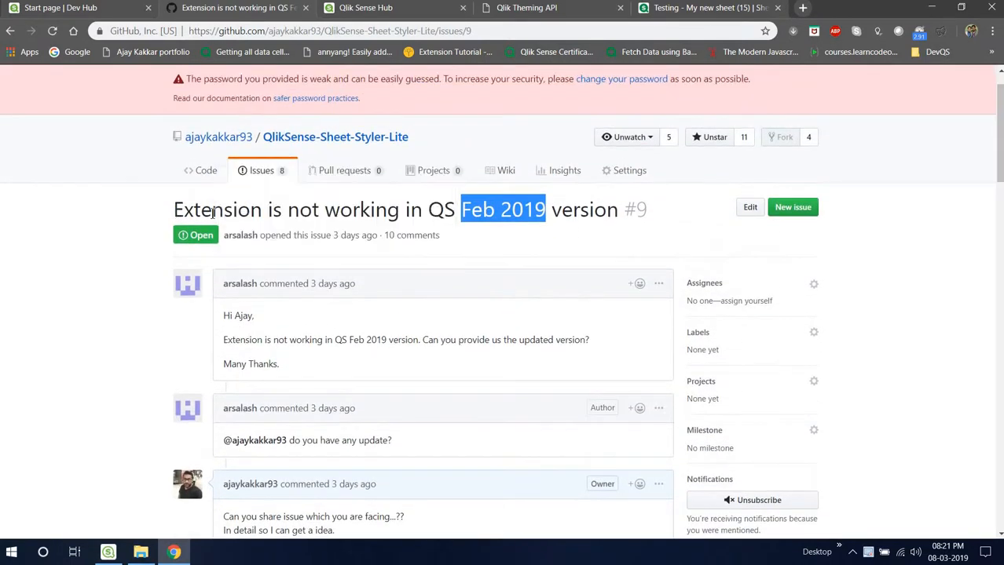
double_click(212, 212)
left_click_drag(212, 212, 476, 140)
left_click_drag(475, 139, 263, 140)
left_click(45, 291)
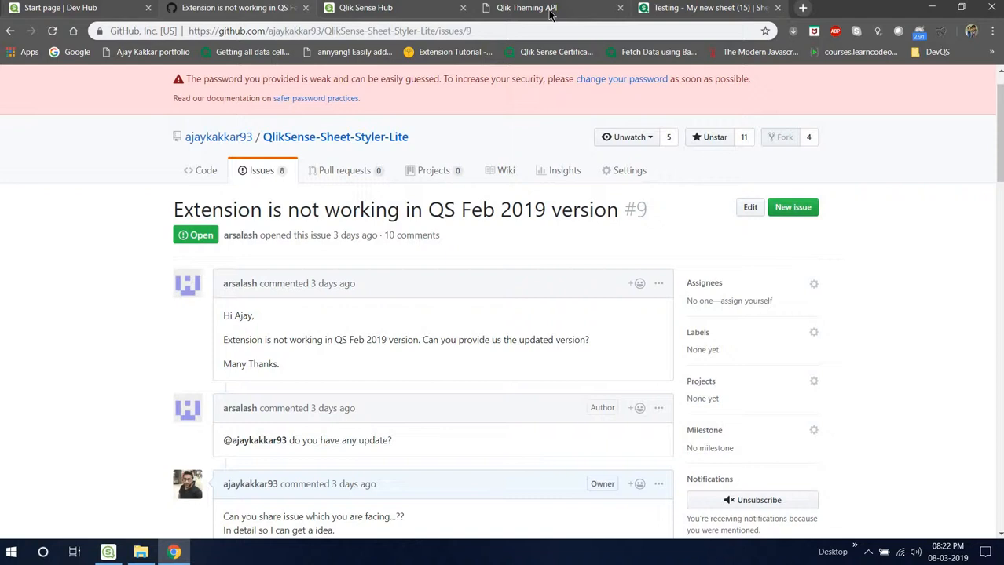
- Open the QlikSense-Sheet-Styler-Lite repository from the owner's GitHub profile
left_click(200, 180)
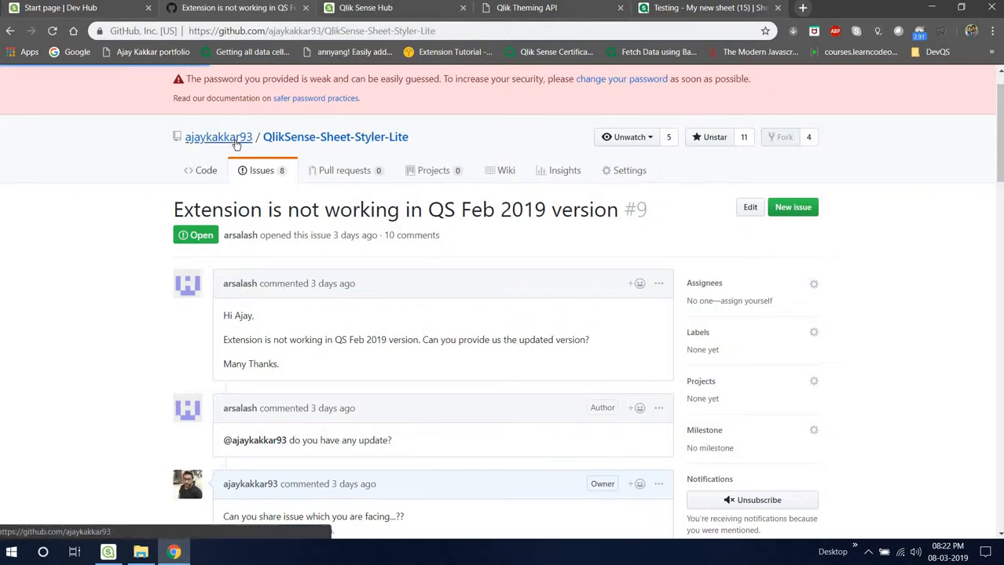
left_click(227, 175)
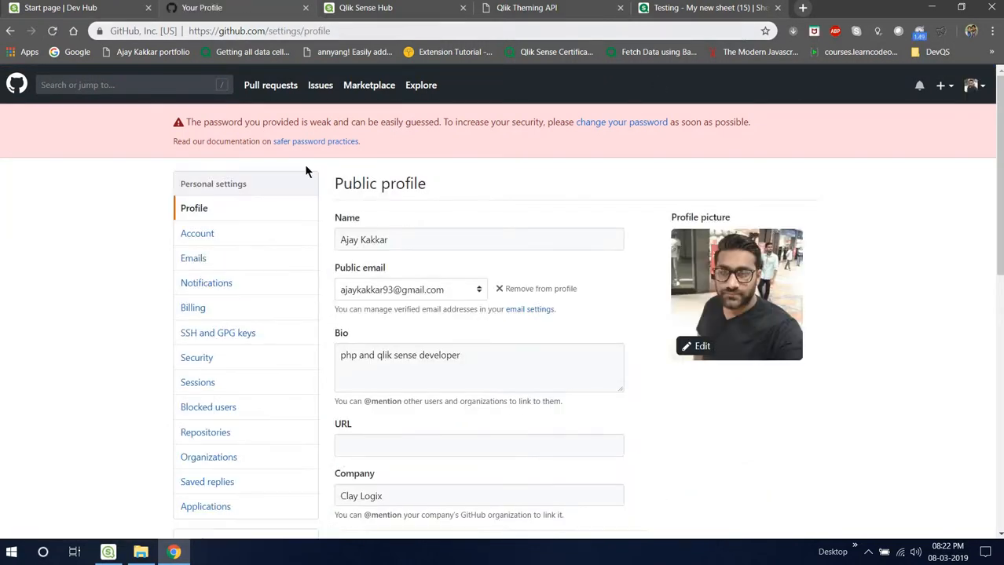
key("alt+Left")
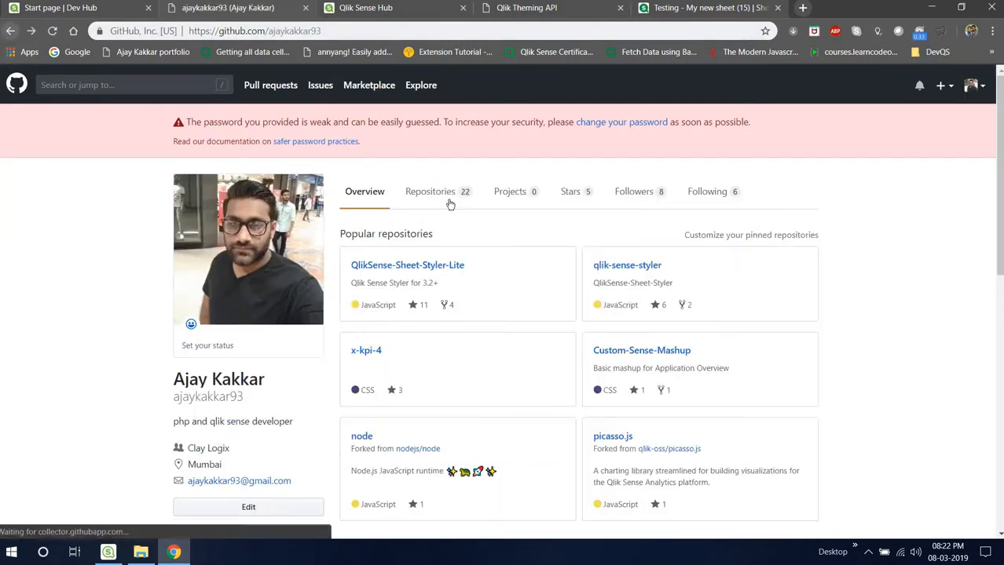
left_click(425, 267)
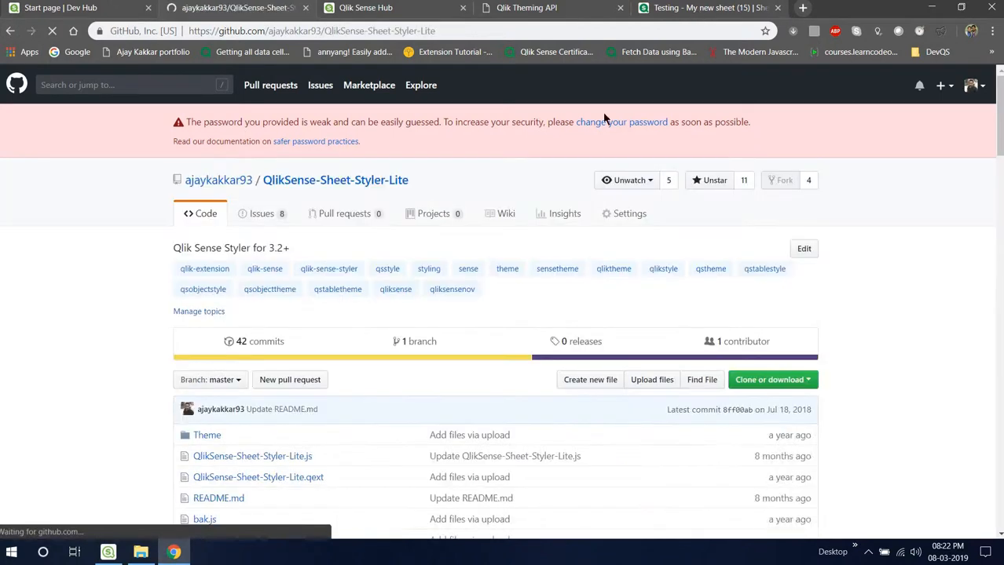
- Examine the README's sheet, object, table and selection bar styling options for QlikSense-Sheet-Styler-Lite
scroll(321, 317, "down", 15)
scroll(321, 316, "down", 4)
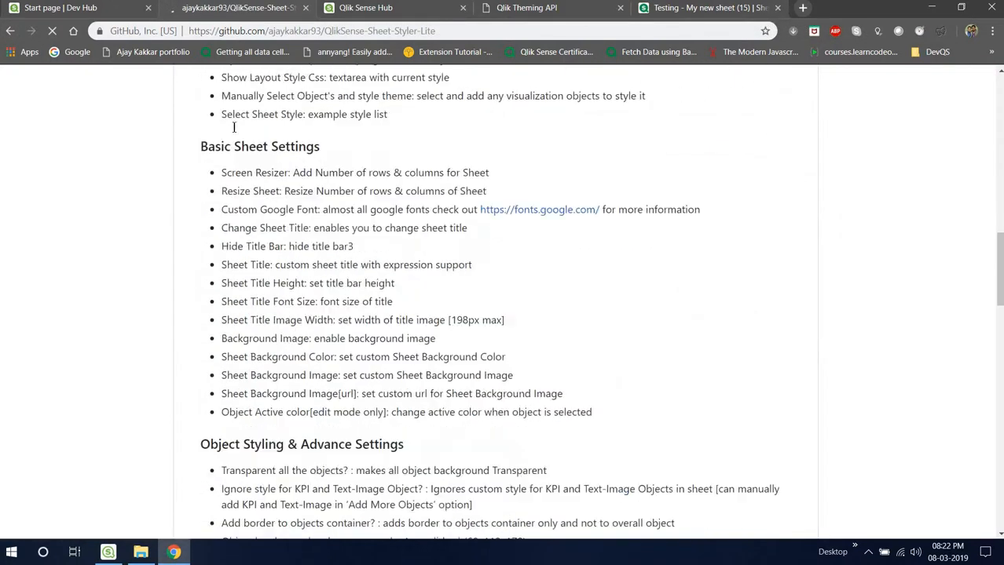
left_click_drag(230, 124, 258, 218)
scroll(334, 352, "down", 1)
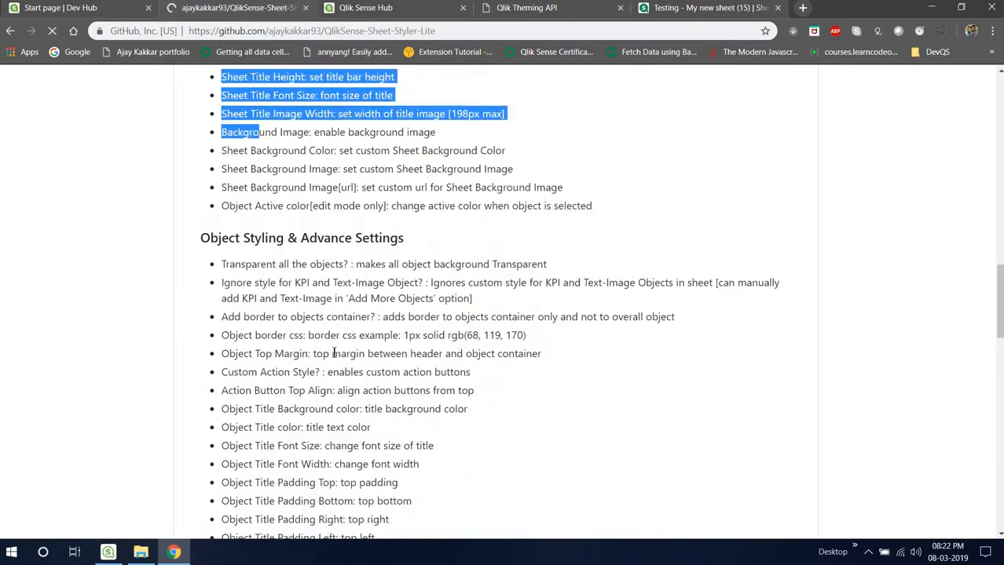
scroll(329, 352, "up", 6)
left_click_drag(234, 405, 295, 442)
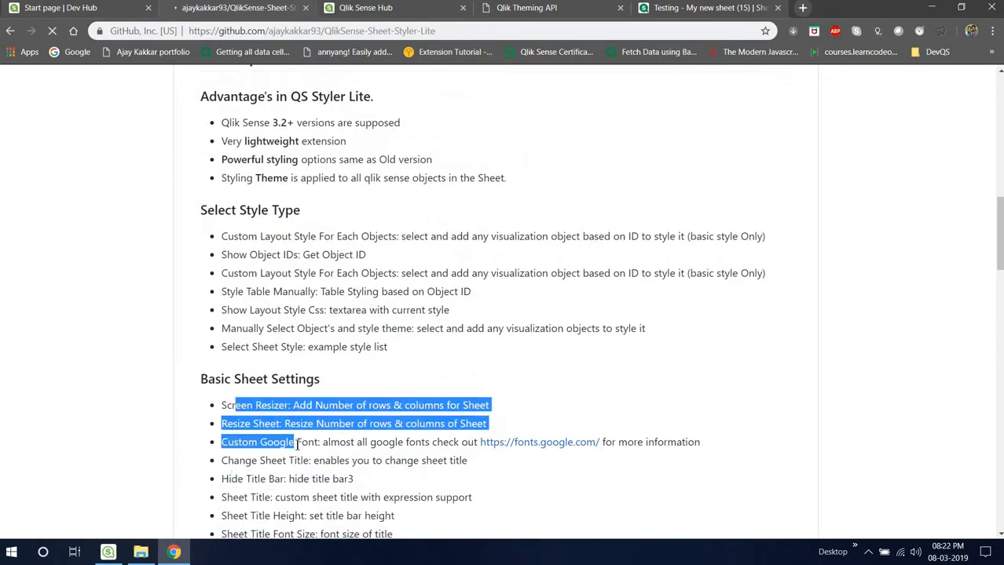
scroll(296, 440, "down", 8)
scroll(295, 440, "down", 10)
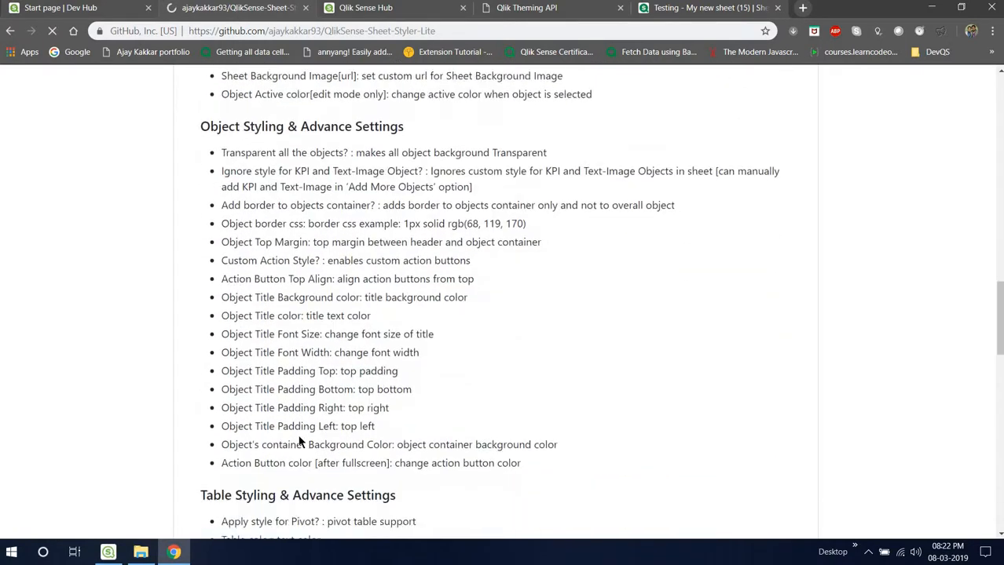
scroll(302, 437, "down", 2)
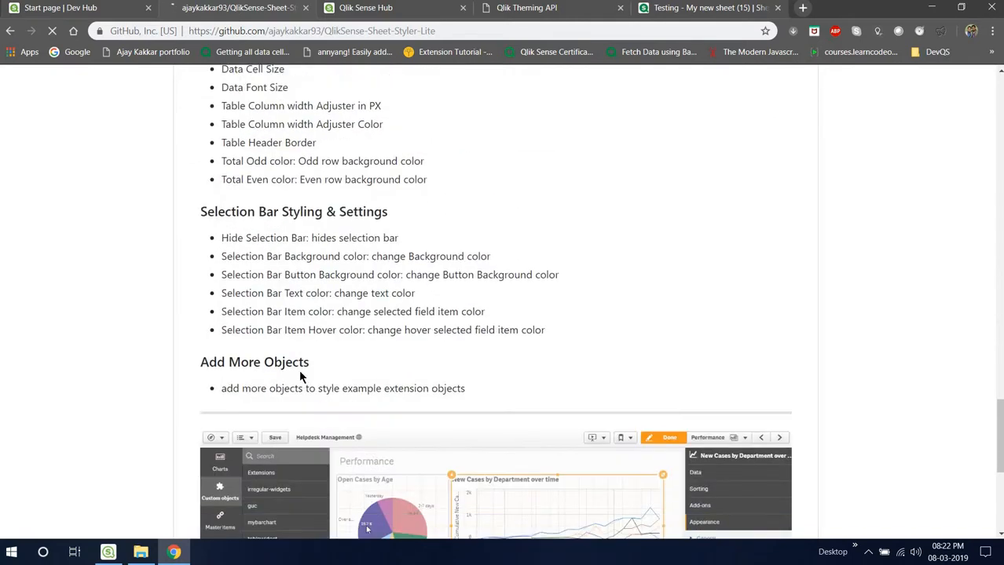
scroll(328, 374, "up", 2)
left_click_drag(430, 359, 247, 301)
scroll(375, 323, "up", 4)
scroll(424, 380, "up", 4)
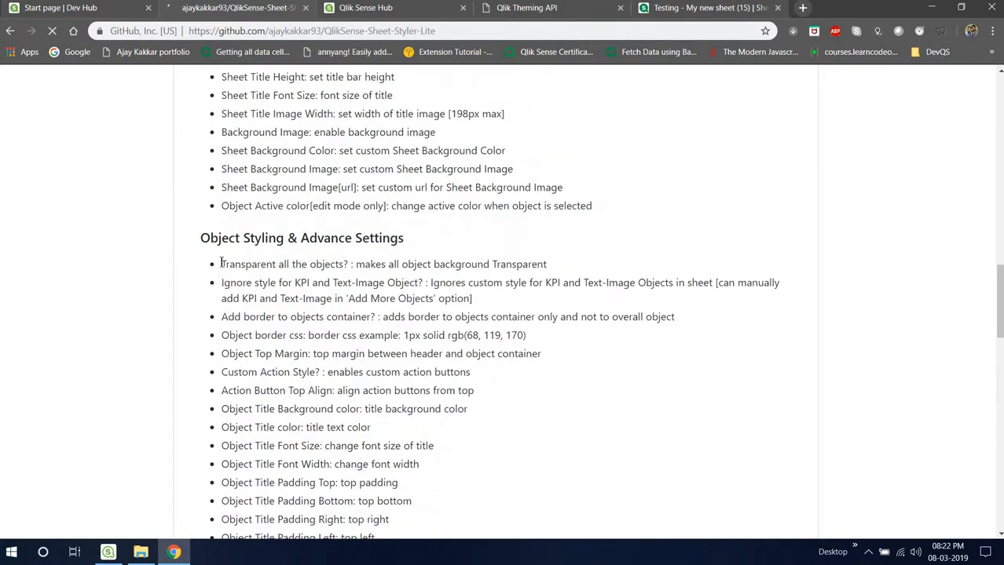
left_click_drag(418, 422, 222, 262)
scroll(256, 232, "up", 6)
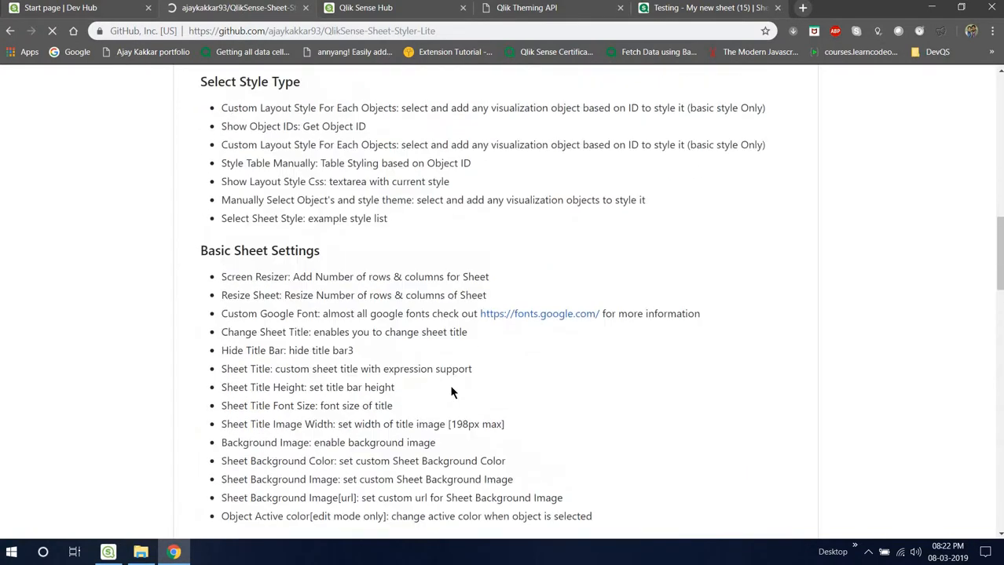
scroll(262, 353, "down", 3)
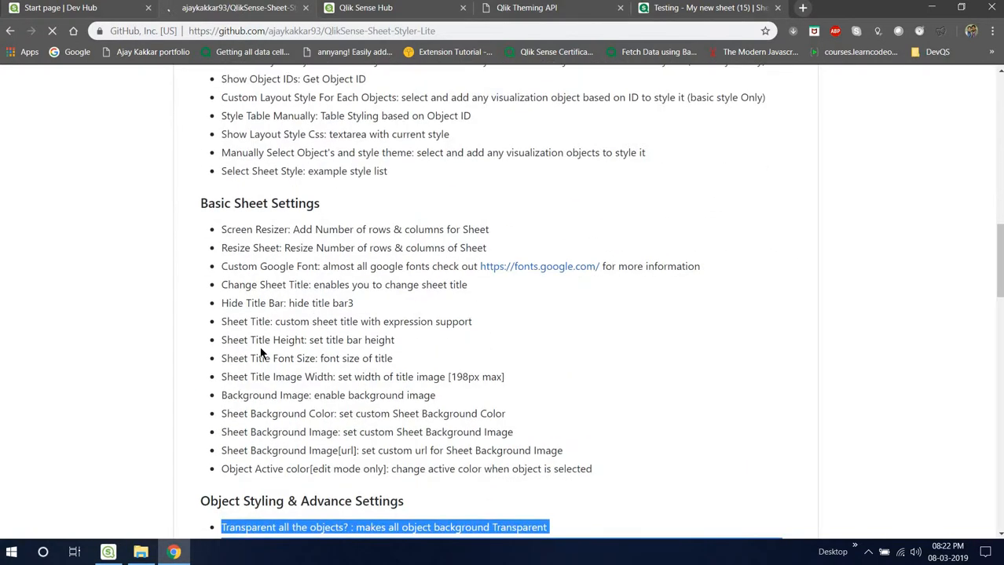
left_click_drag(222, 321, 510, 386)
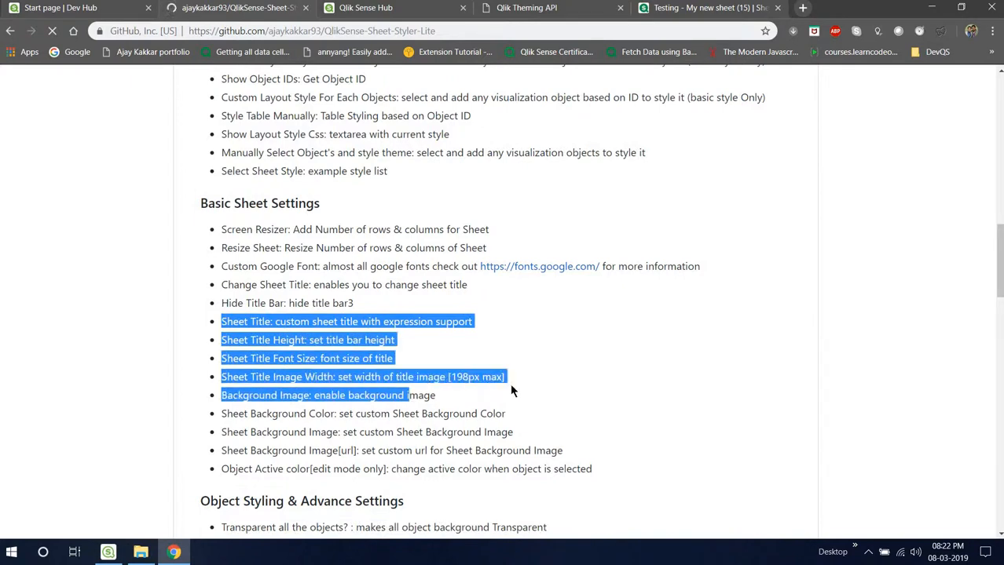
left_click_drag(534, 468, 257, 303)
scroll(449, 377, "up", 6)
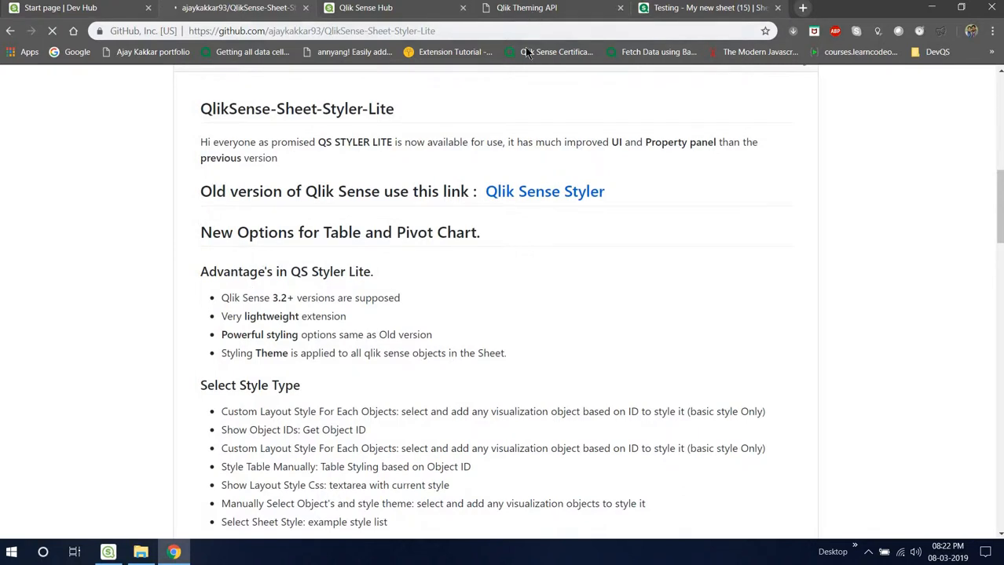
- Switch to the Qlik Sense Styler Theme API page to view its CSS generator sections
left_click(527, 8)
left_click(238, 10)
left_click(498, 8)
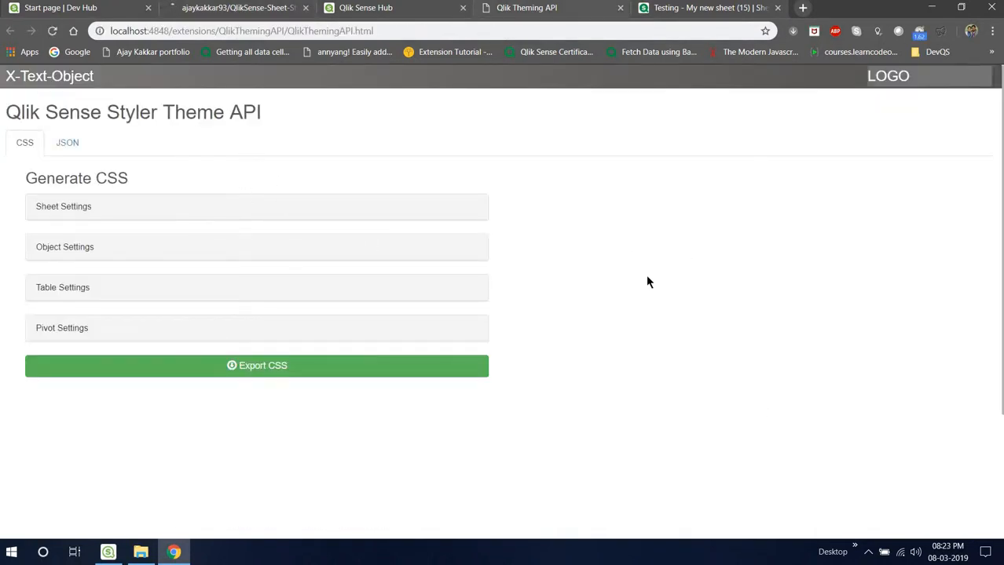
- View the details of the QlikThemingAPI mashup in the Dev Hub, then close them without changes
left_click(84, 11)
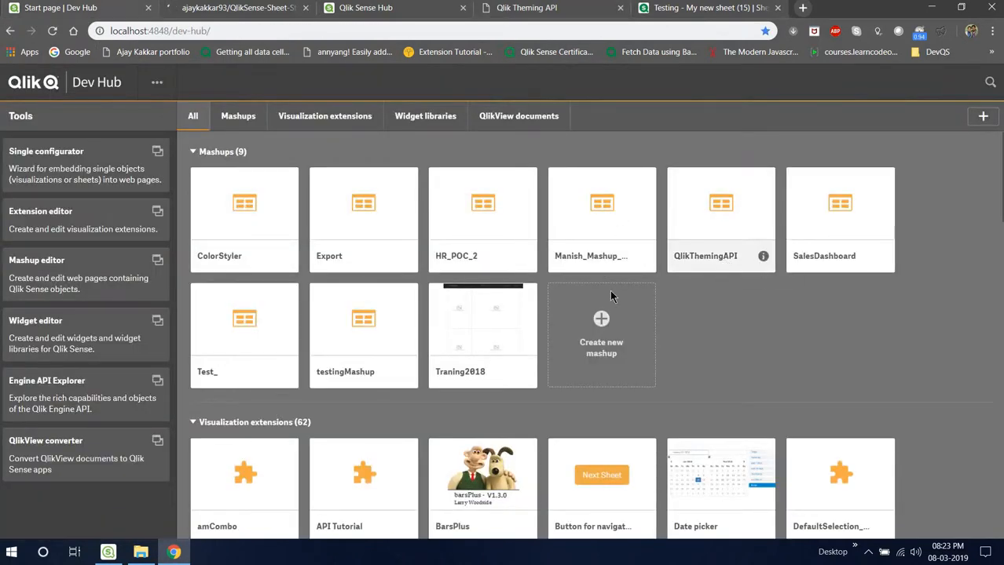
left_click(758, 258)
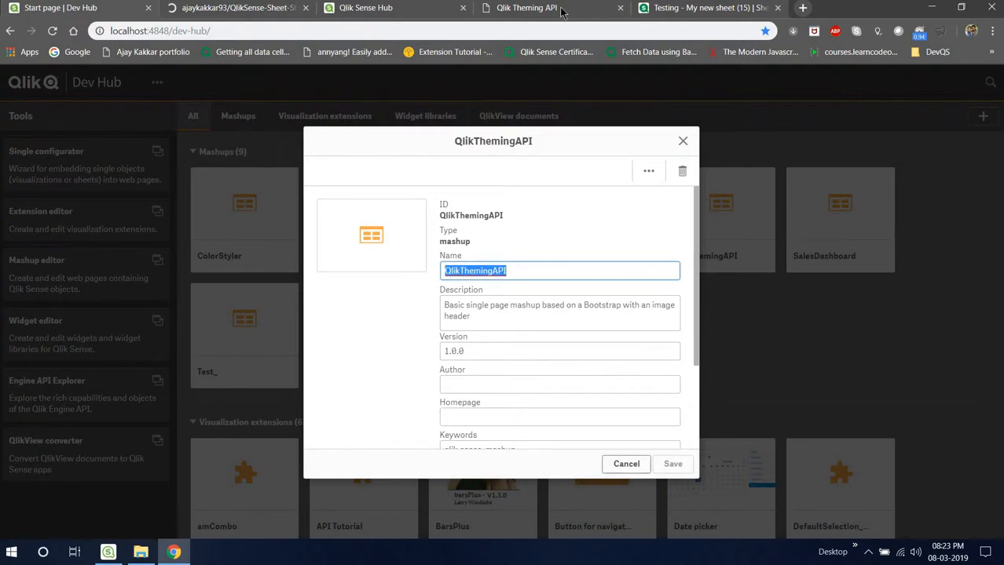
key("Escape")
- Return to the Qlik Sense Styler Theme API page and view the JSON generator options
left_click(526, 8)
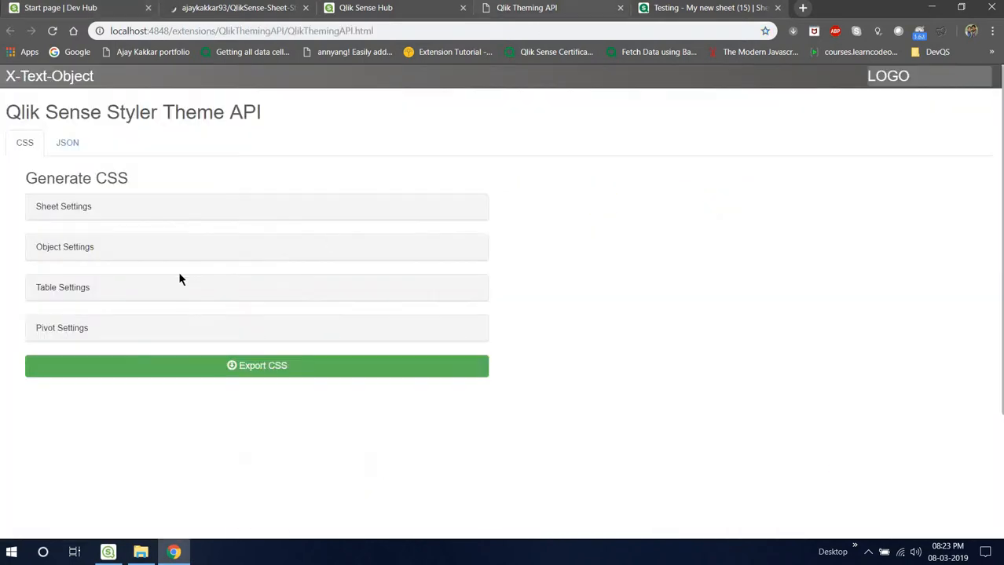
left_click(64, 146)
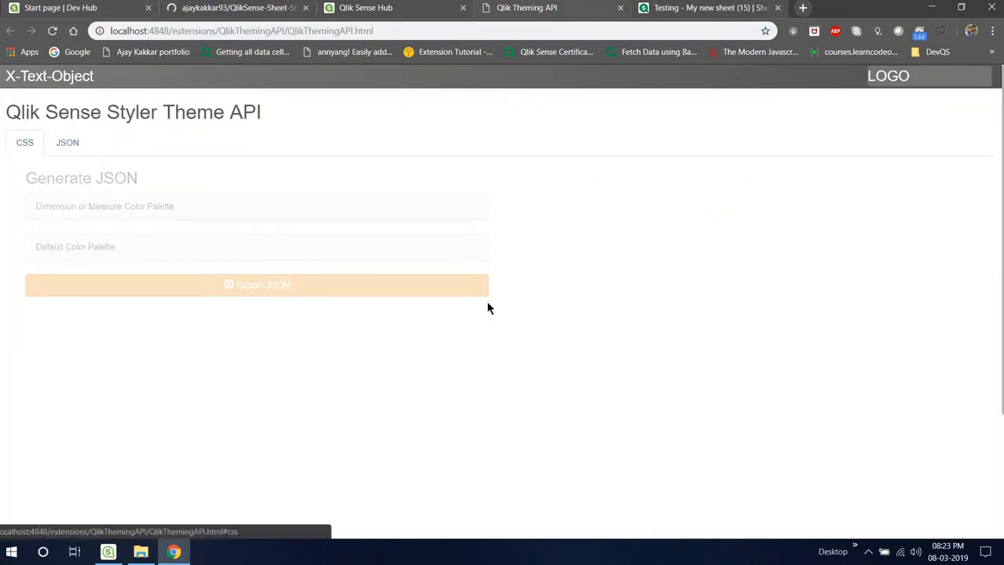
- In File Explorer, open the TableFinanceTheme extension folder and point out TableFinanceTheme.qext, theme.json and theme.css by selecting them
left_click(149, 559)
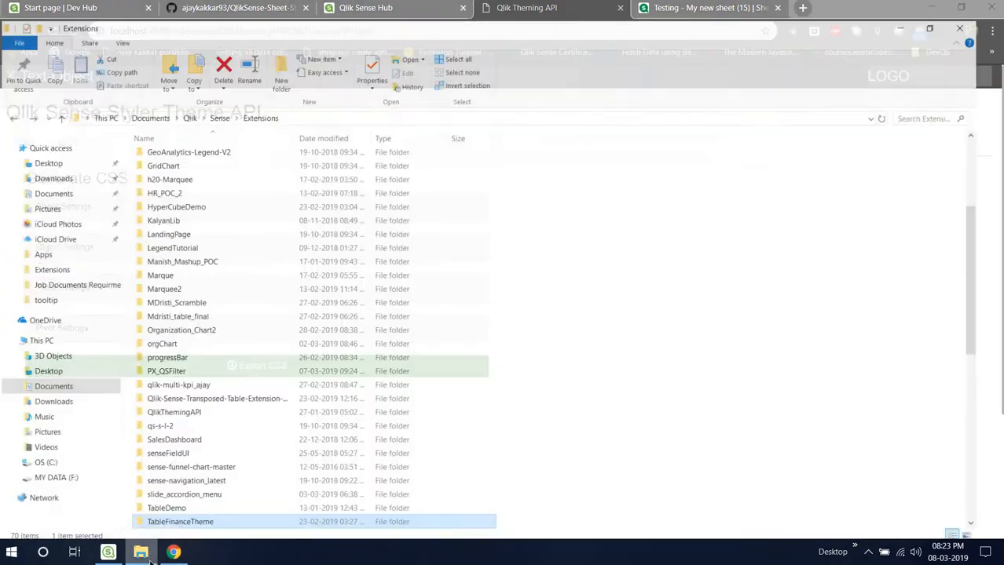
double_click(188, 521)
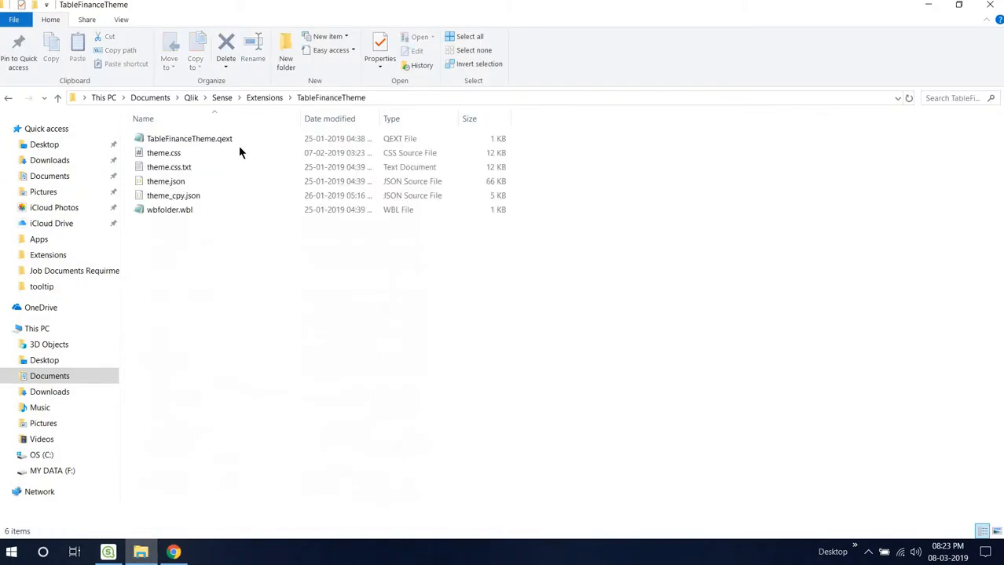
left_click(198, 139)
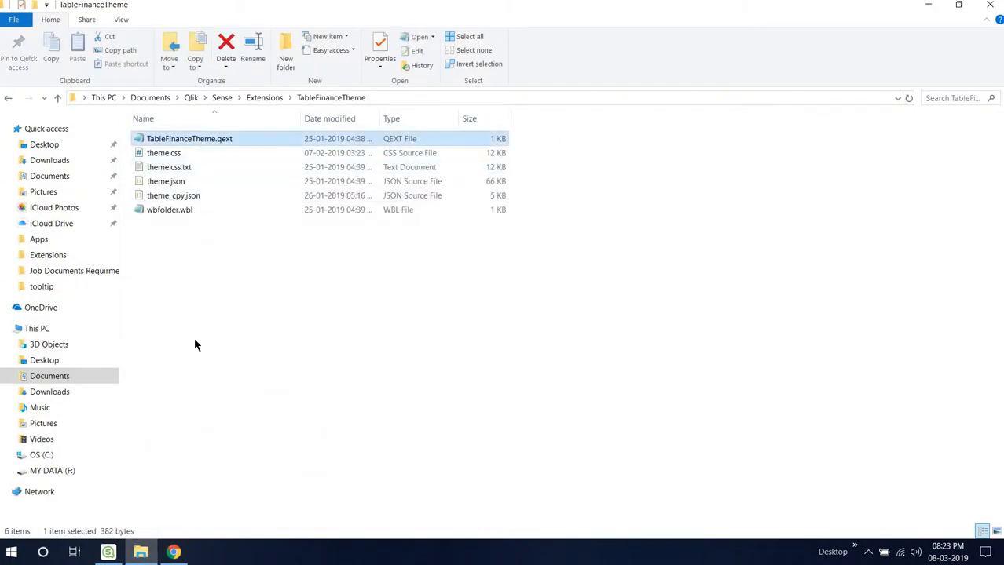
left_click(196, 181, "ctrl")
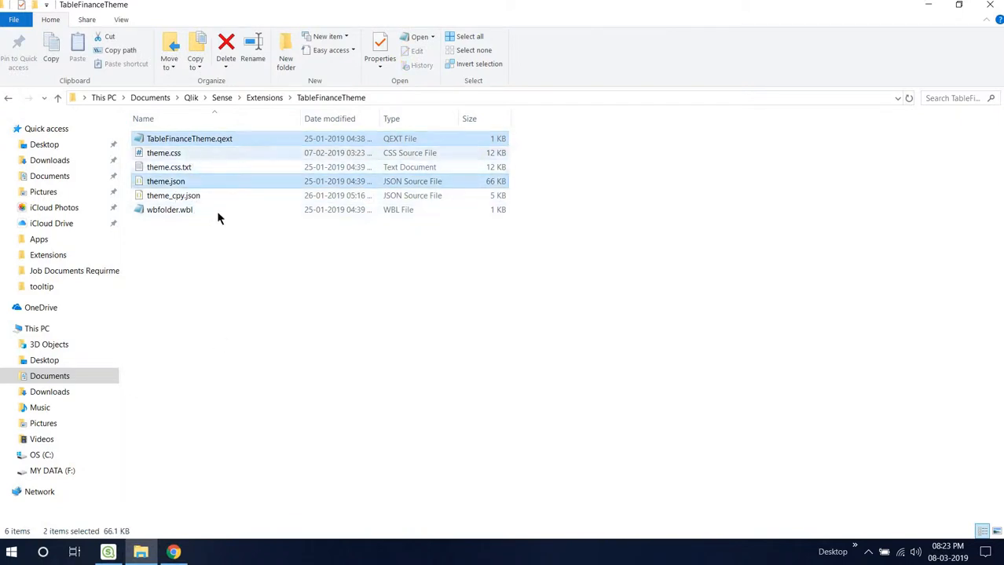
left_click(206, 153, "ctrl")
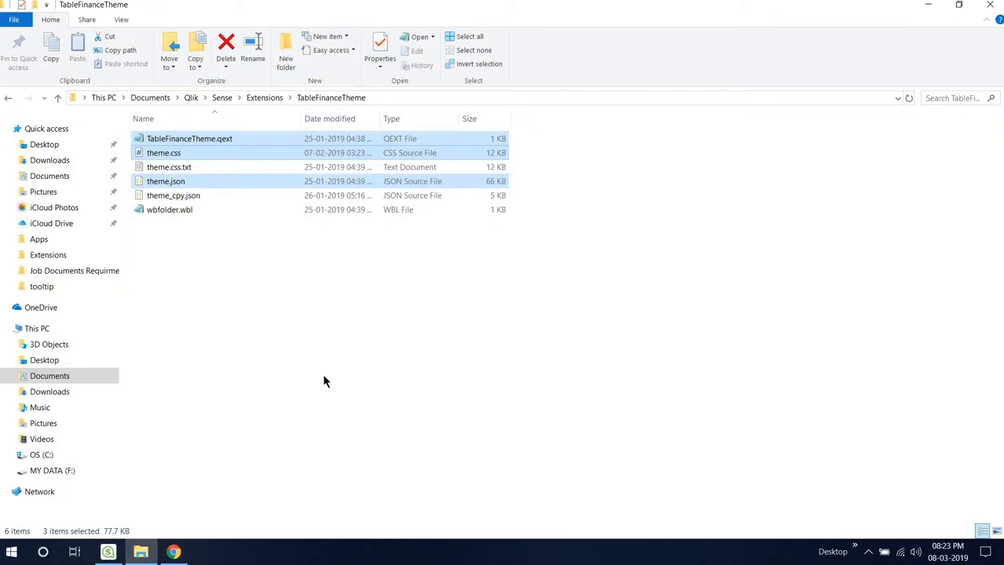
left_click(212, 156)
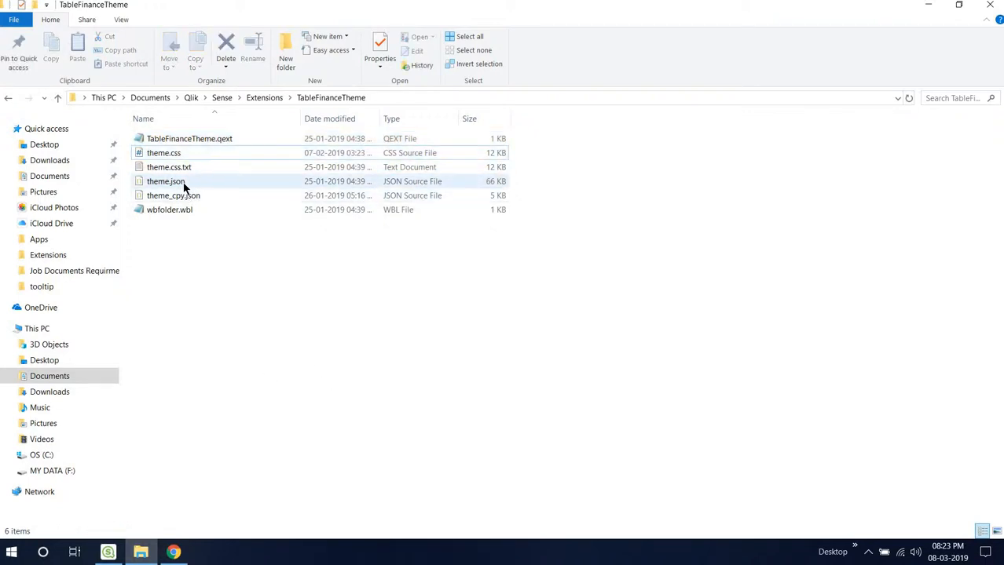
- Open theme.json in Visual Studio Code, examine its variables and custom styles, and minimize the editor
right_click(182, 181)
left_click(212, 208)
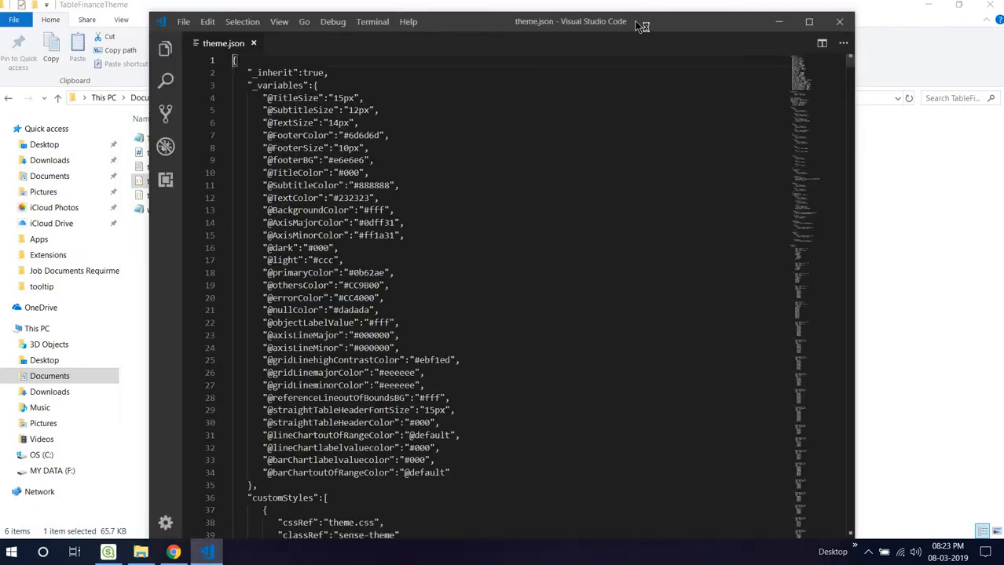
double_click(635, 21)
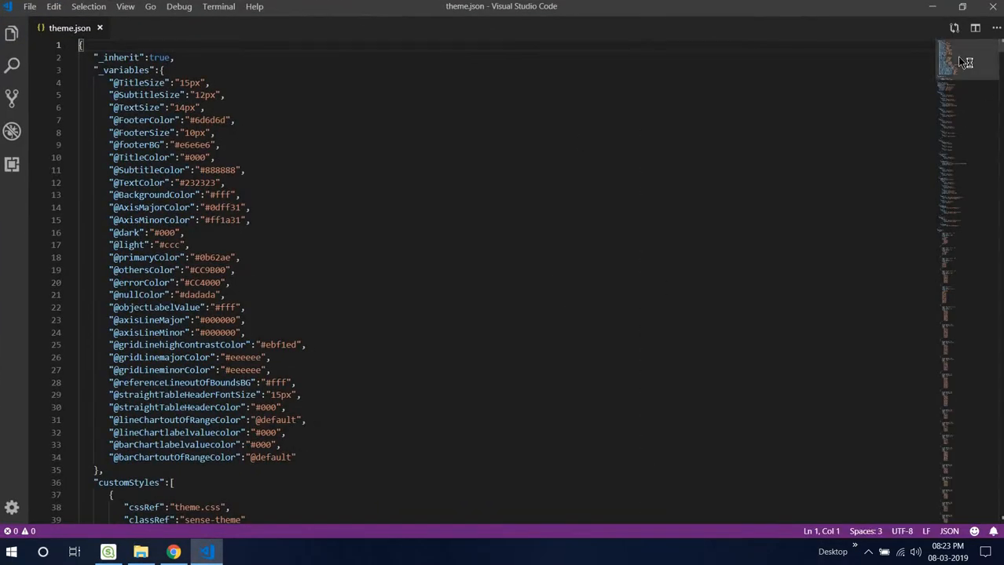
left_click_drag(964, 62, 986, 11)
left_click(933, 8)
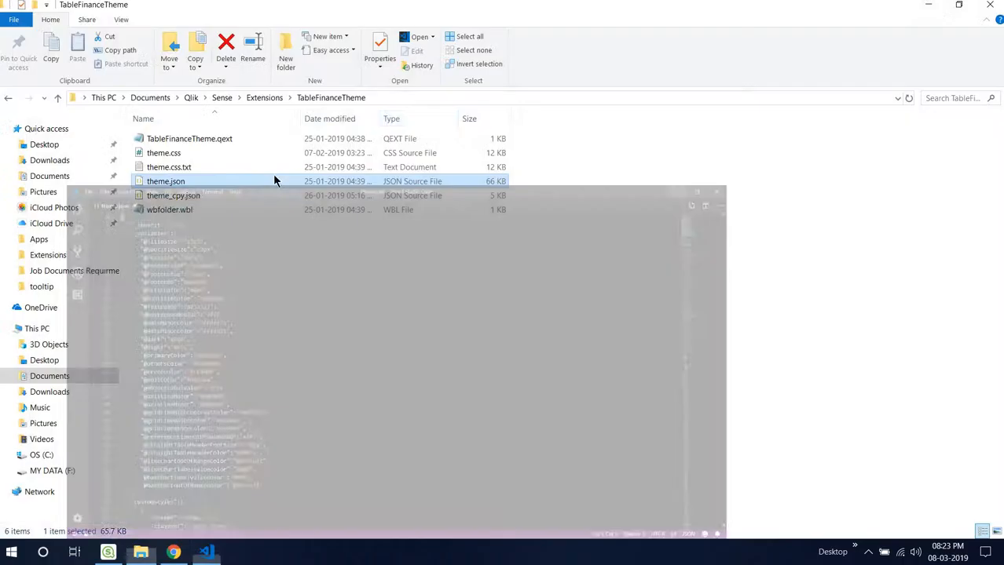
- Open theme.css from the TableFinanceTheme folder in Visual Studio Code and examine its style rules
left_click(177, 155)
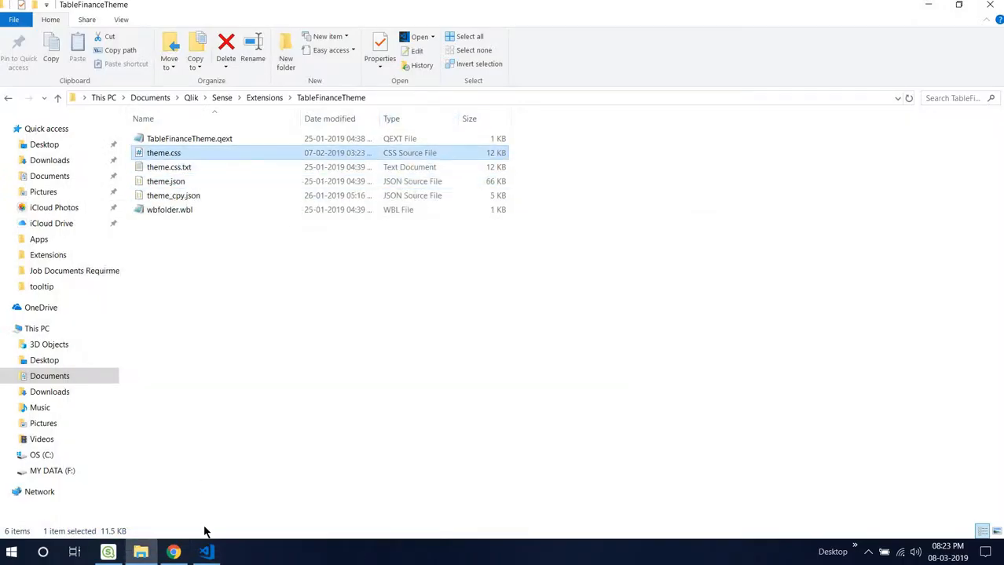
left_click_drag(205, 533, 506, 208)
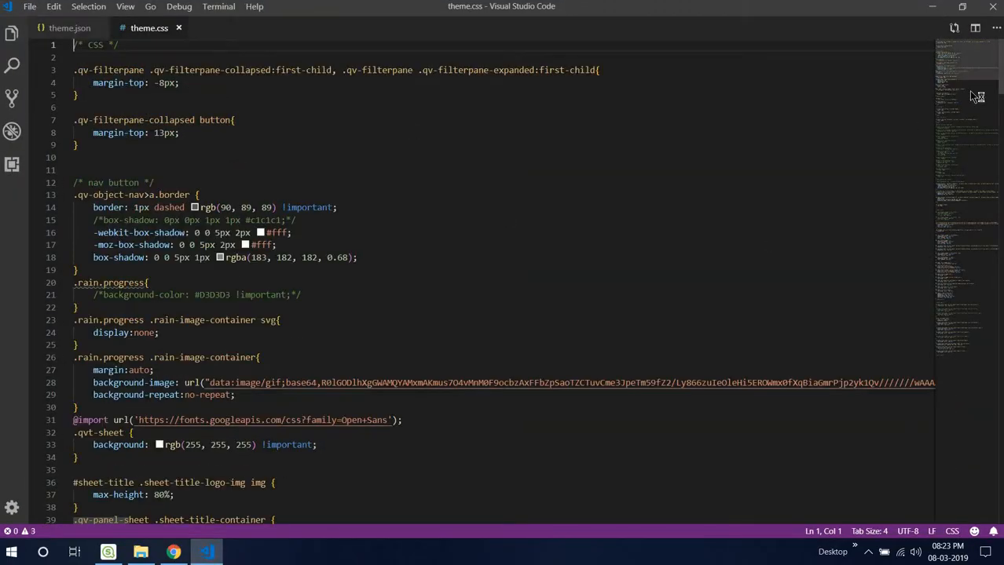
scroll(976, 95, "down", 20)
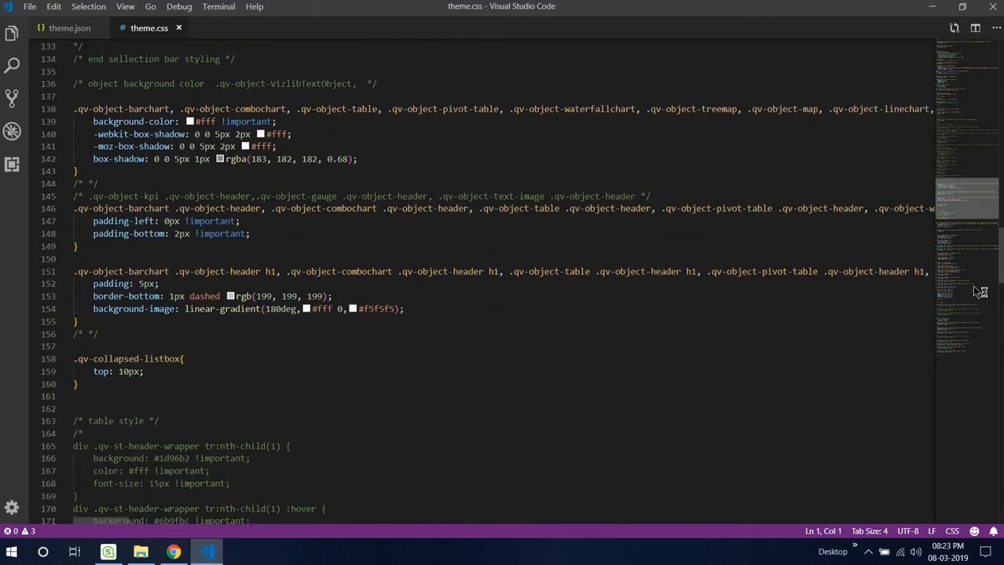
scroll(980, 293, "down", 15)
scroll(957, 113, "up", 20)
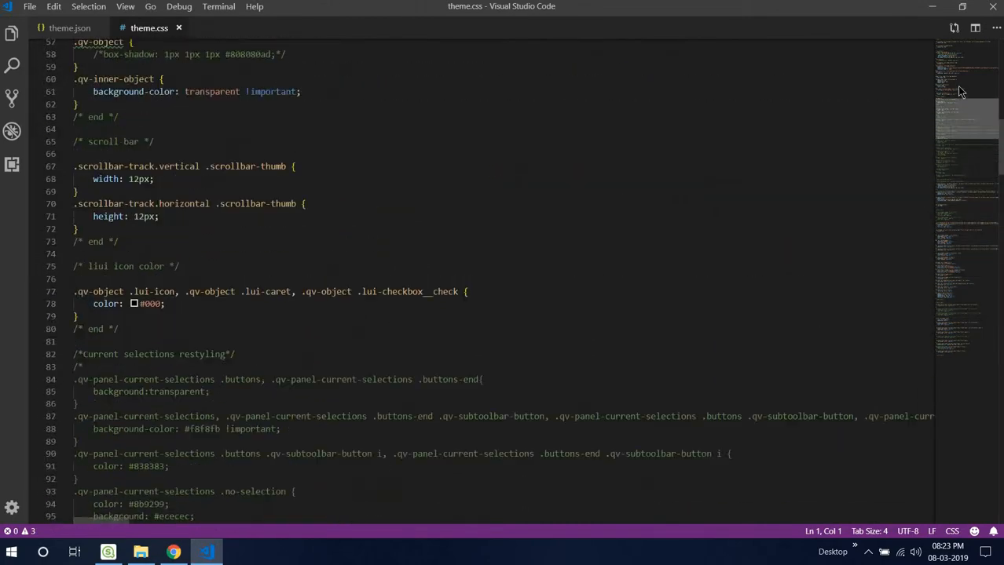
- Minimize the code editor, open the QlikThemingAPI mashup from the Dev Hub in the Mashup editor, and reorder its browser tab beside Qlik Theming API
scroll(957, 75, "up", 17)
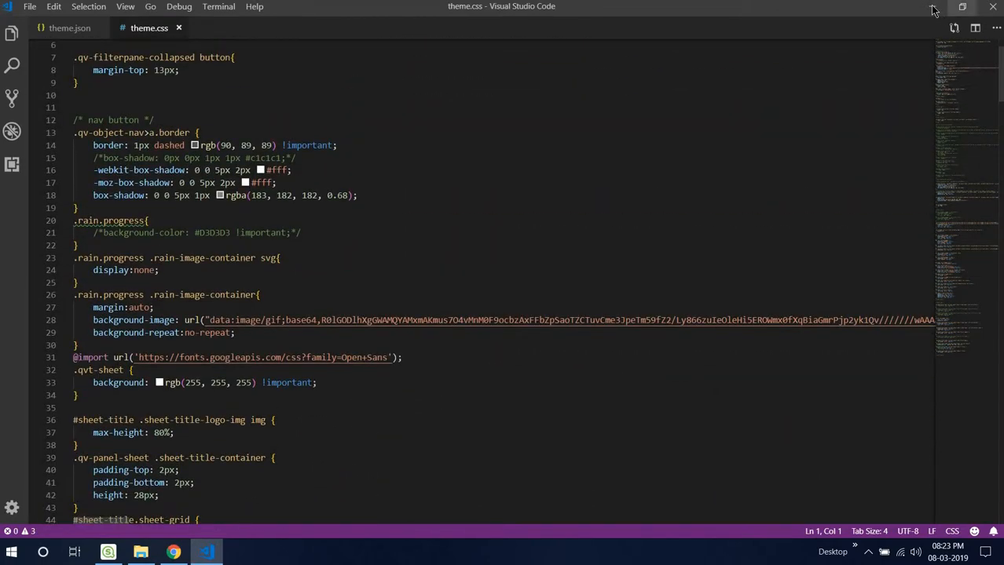
left_click(929, 7)
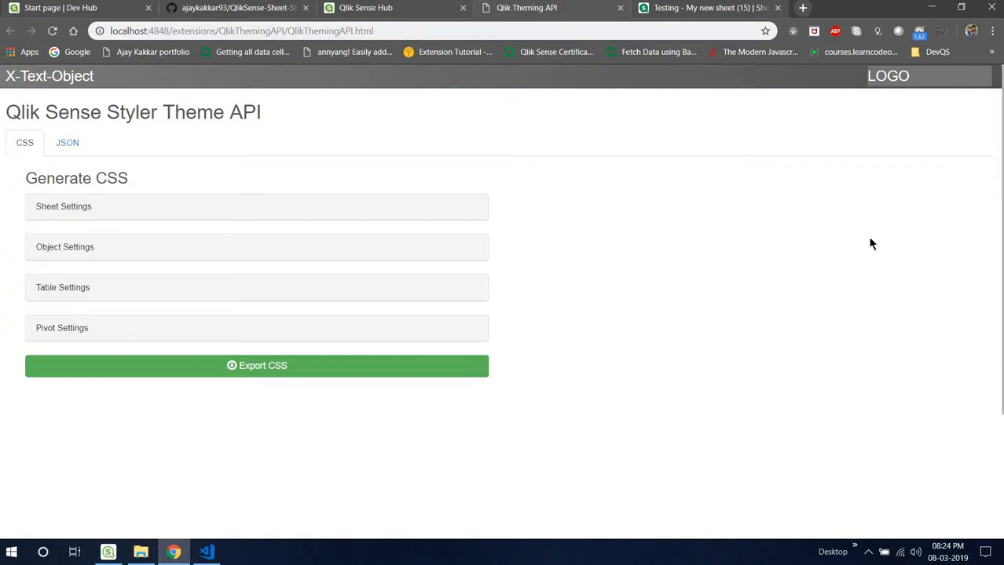
left_click(61, 8)
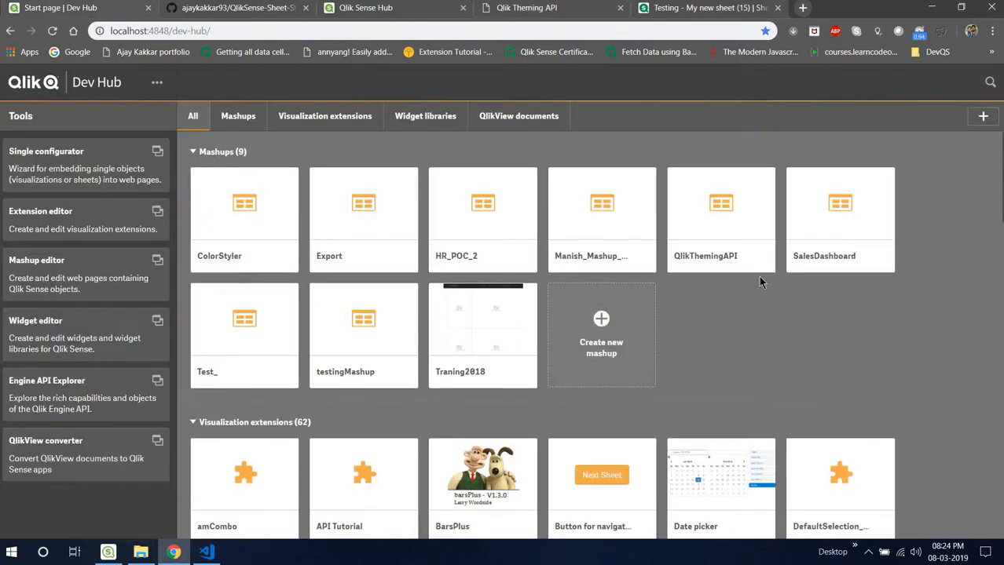
left_click(716, 202)
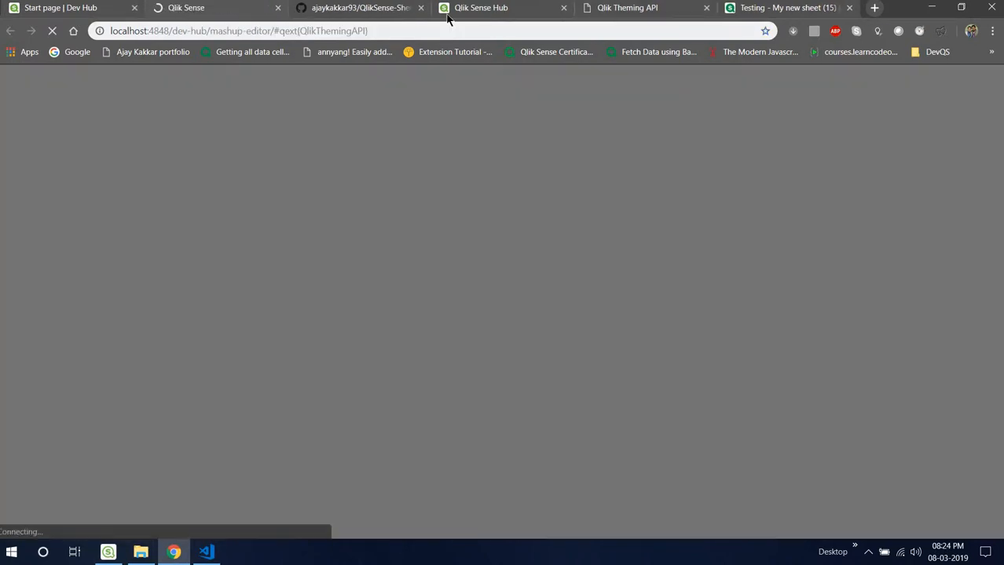
left_click_drag(448, 17, 482, 21)
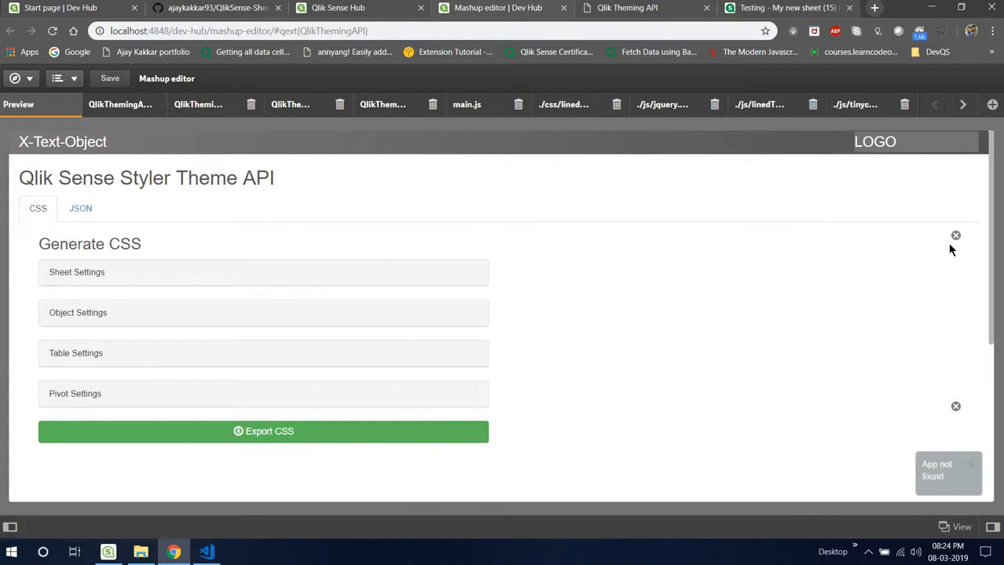
- Remove the existing objects from the chart areas of the mashup preview and save the mashup
left_click(956, 237)
scroll(956, 322, "down", 1)
left_click(957, 327)
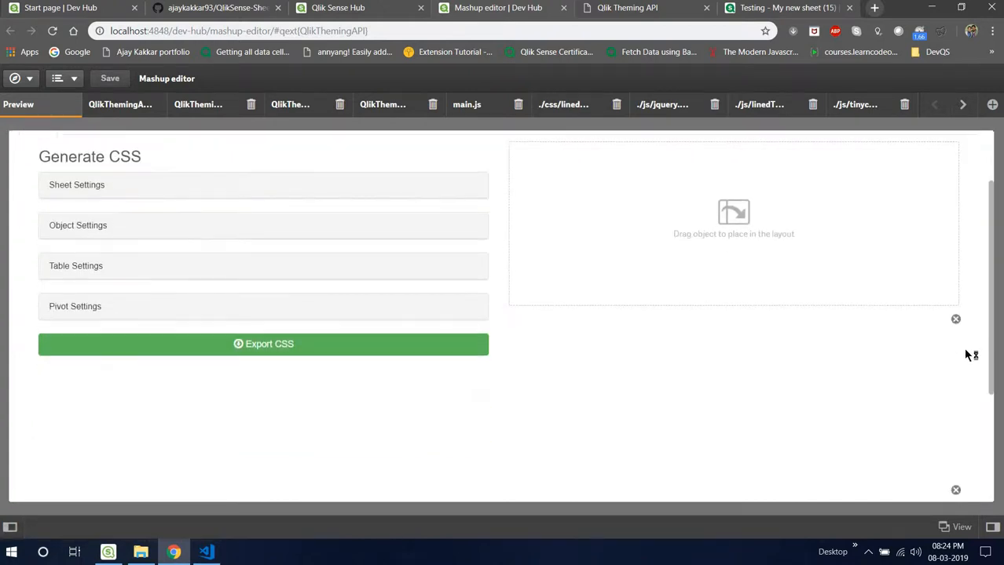
scroll(951, 406, "down", 1)
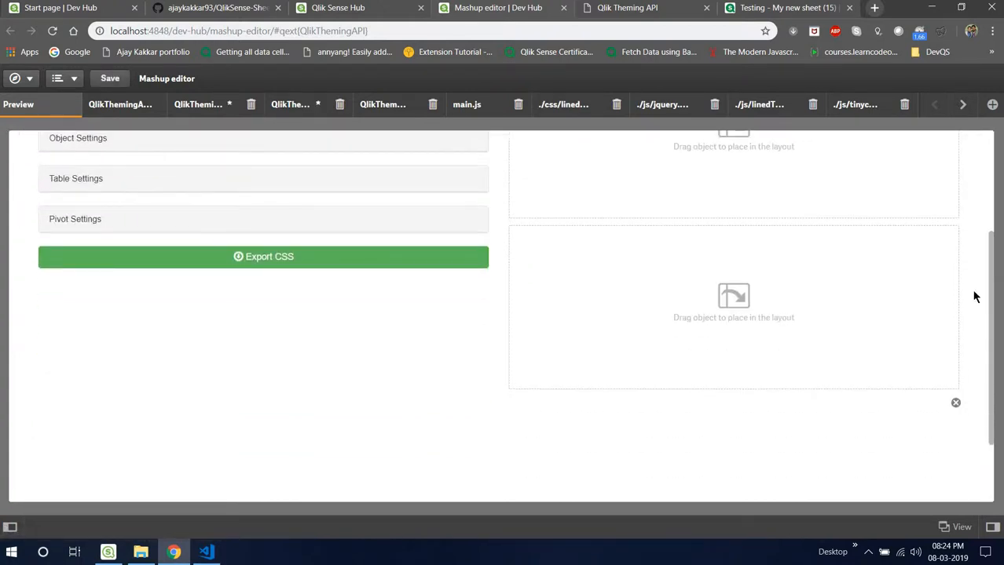
key("ctrl+s")
scroll(46, 271, "up", 1)
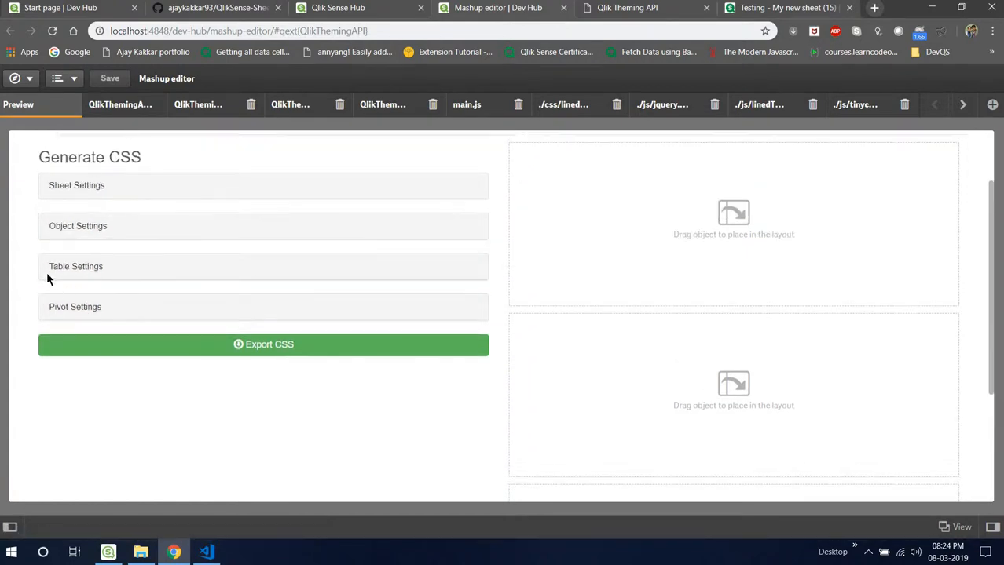
triple_click(100, 267)
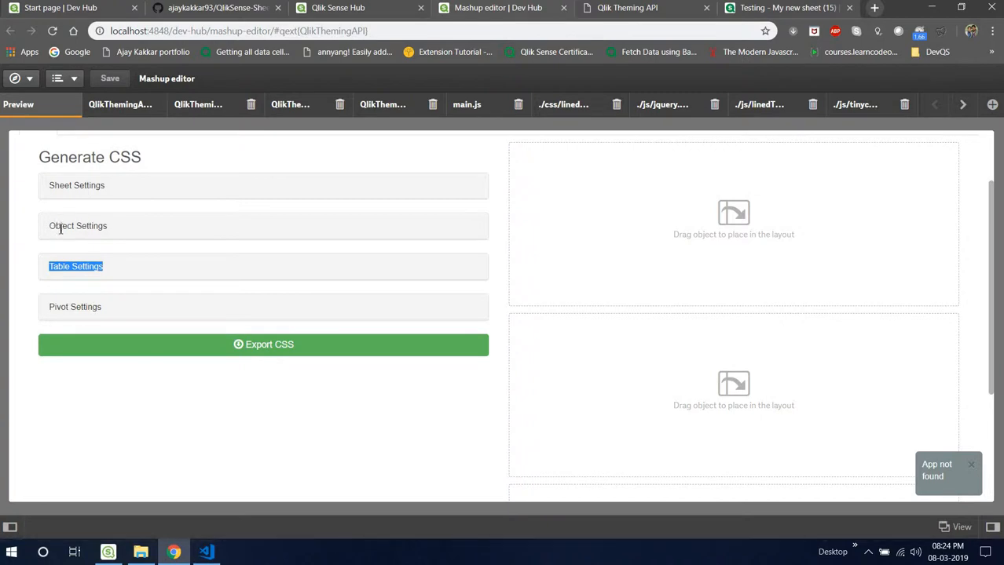
left_click(21, 249)
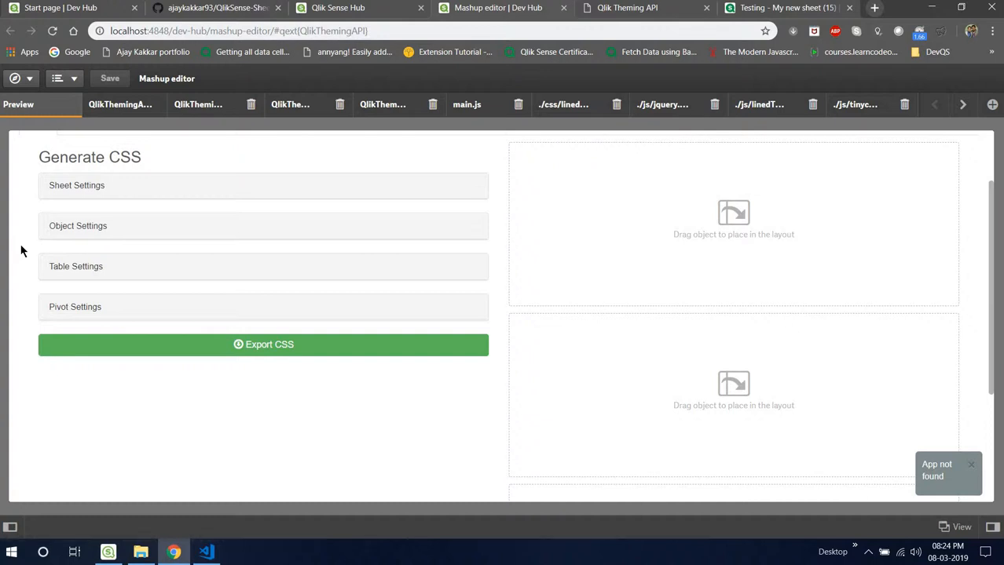
- Delete the AppUi function block from QlikThemingAPI.js, starting at line 33, and save the file
left_click(280, 112)
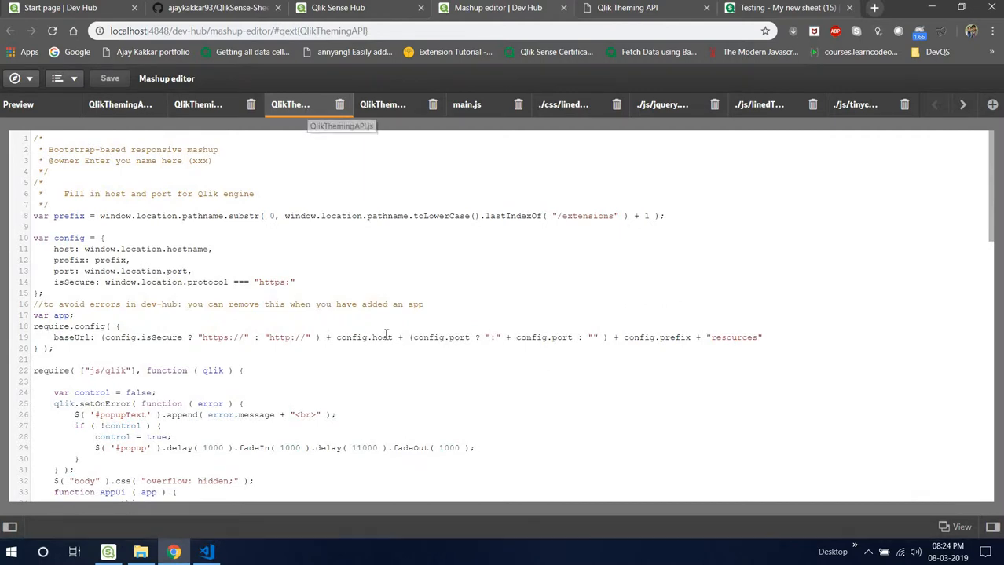
scroll(388, 333, "down", 5)
scroll(385, 335, "down", 4)
scroll(195, 228, "up", 4)
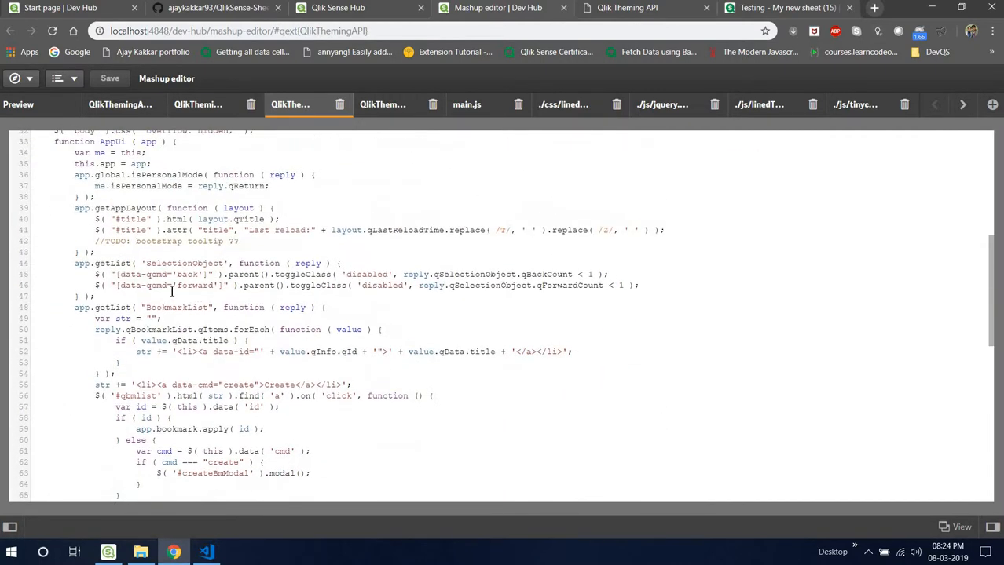
scroll(207, 248, "down", 10)
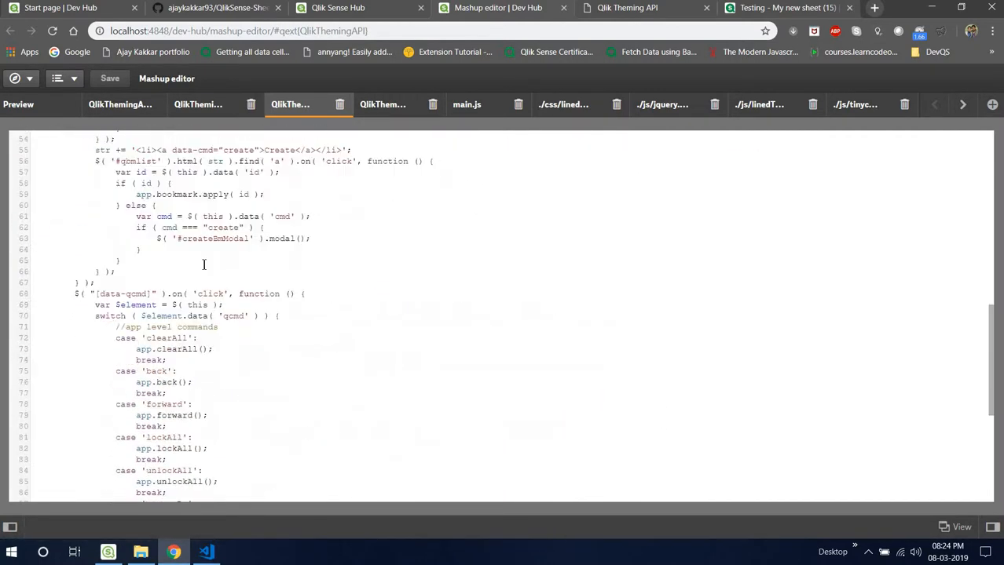
left_click_drag(68, 303, 14, 317)
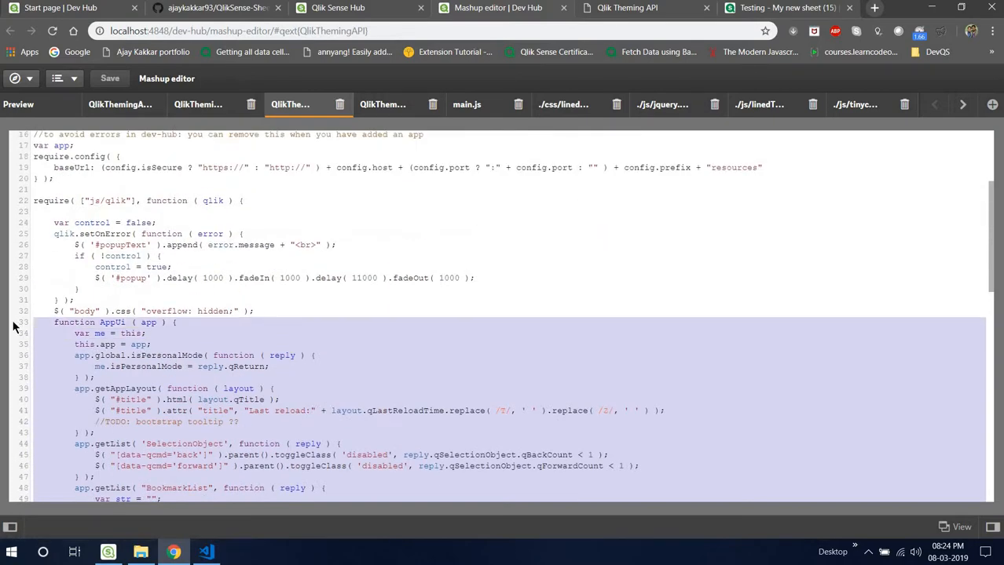
key("Delete")
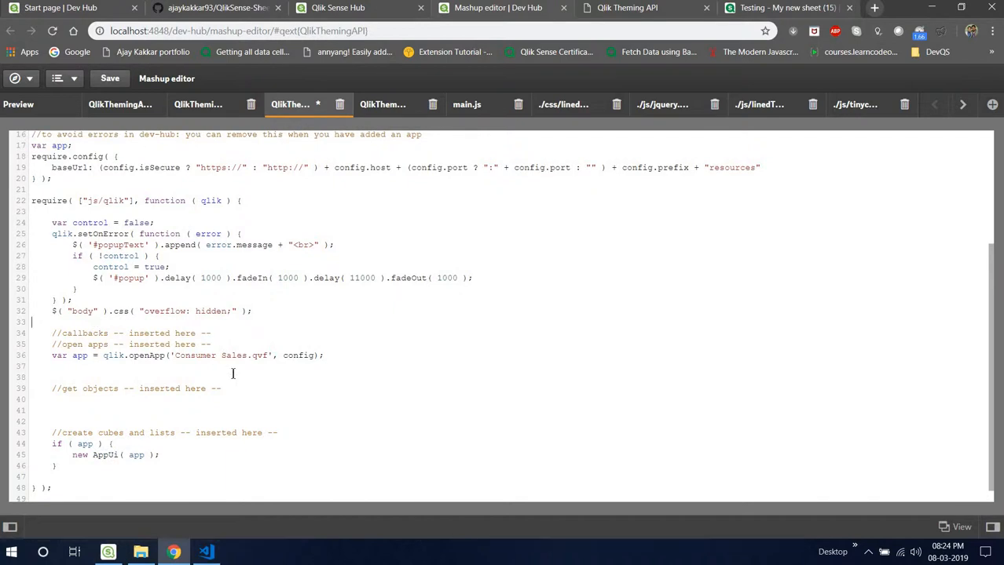
key("ctrl+s")
- Point out the openApp line and find the app name Testing in the URL of the Theme Example sheet
left_click(75, 355)
left_click_drag(328, 345, 361, 357)
left_click(373, 334)
left_click(758, 7)
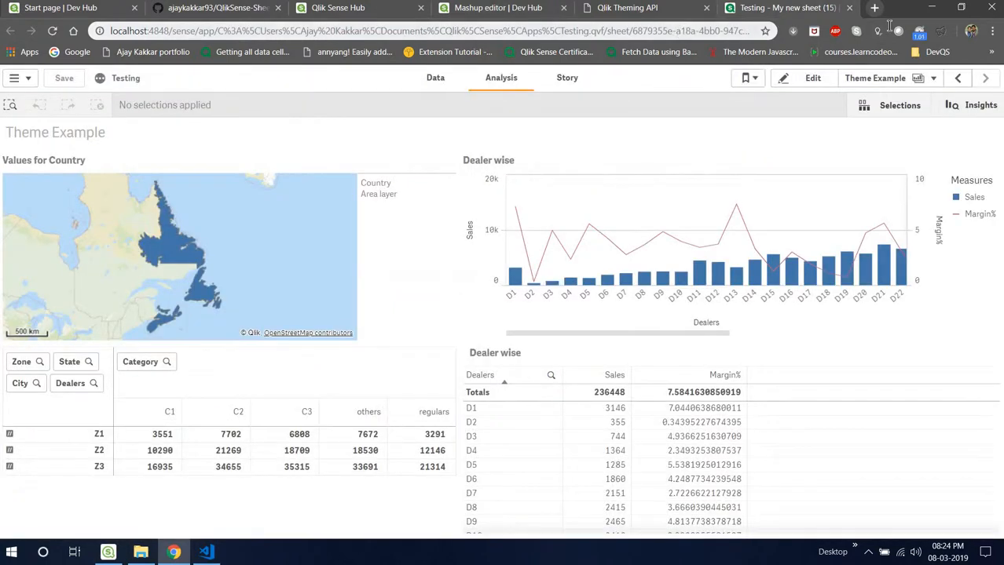
left_click_drag(687, 30, 783, 29)
left_click(678, 33)
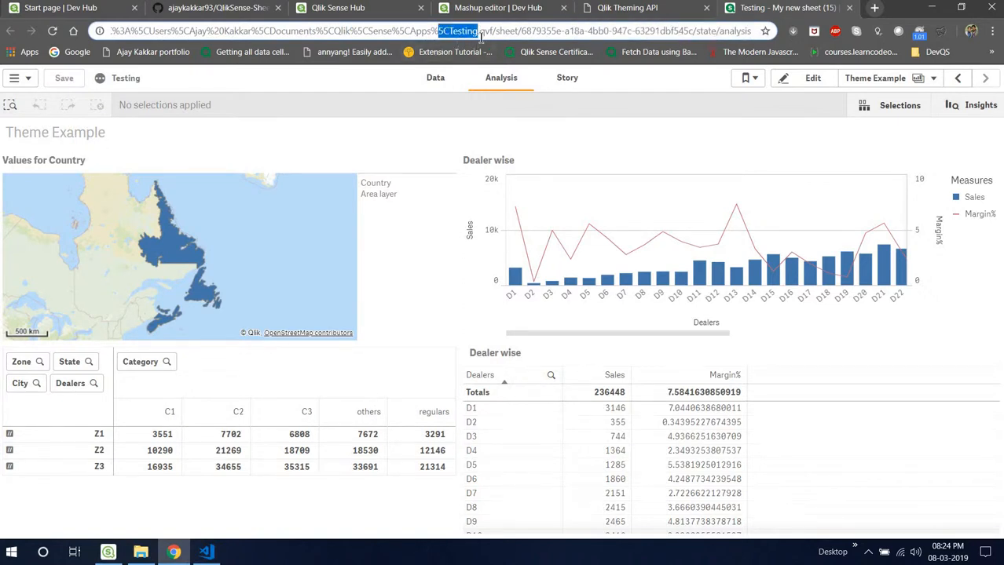
left_click(478, 30)
left_click(449, 29, "shift")
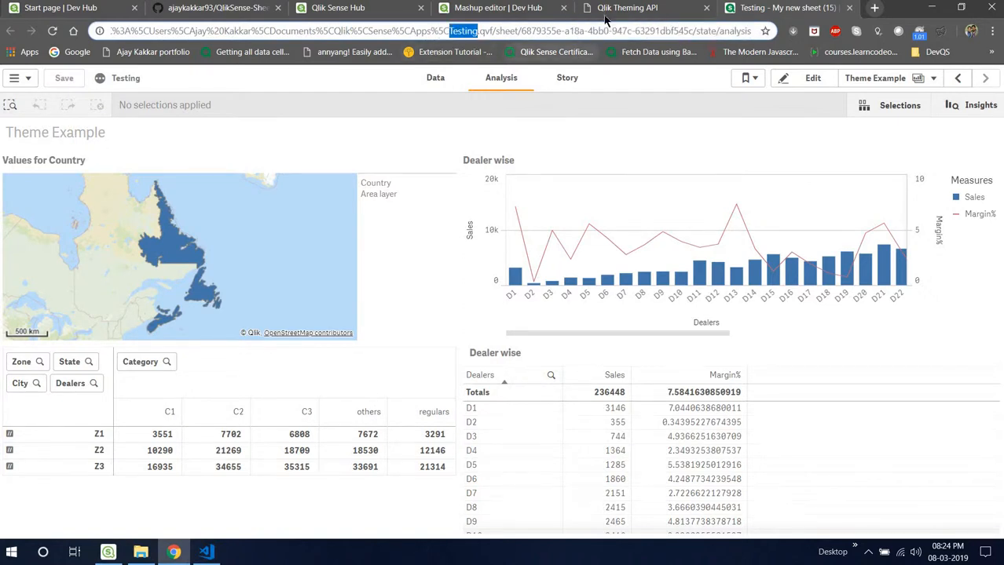
- Set the app in the openApp call to Testing.qvf, save the script and reload the Mashup editor
left_click(474, 9)
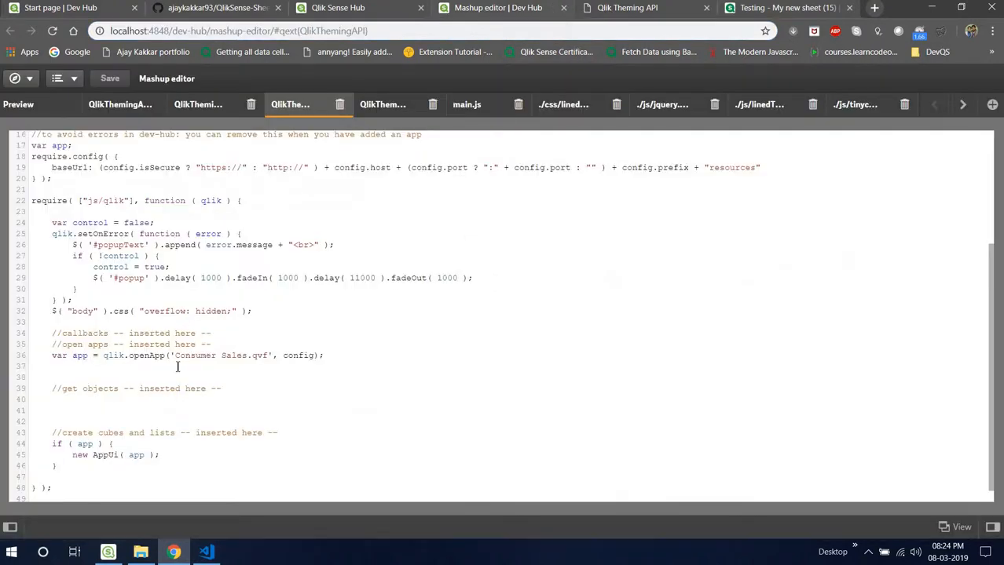
left_click_drag(175, 356, 253, 356)
type("Testing")
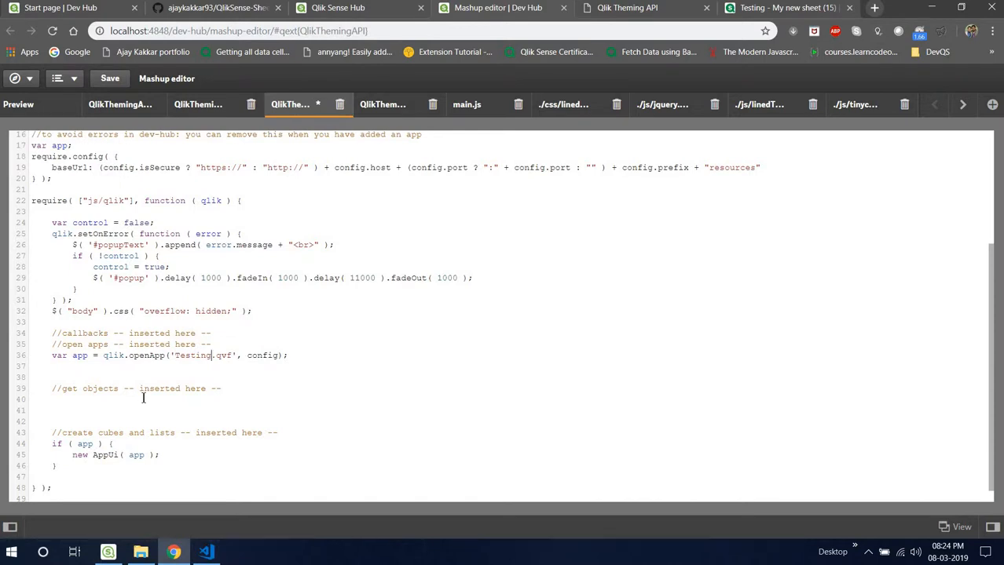
key("ctrl+s")
key("F5")
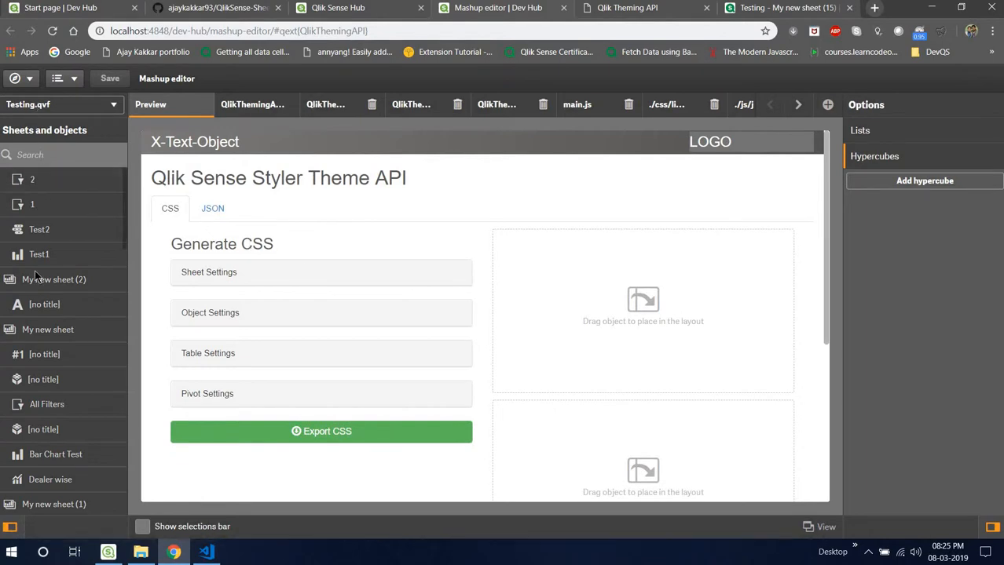
- Place the Theme Example sheet's Dealer wise combo chart, Dealer wise table and untitled pivot table in the three layout placeholders
scroll(64, 390, "down", 10)
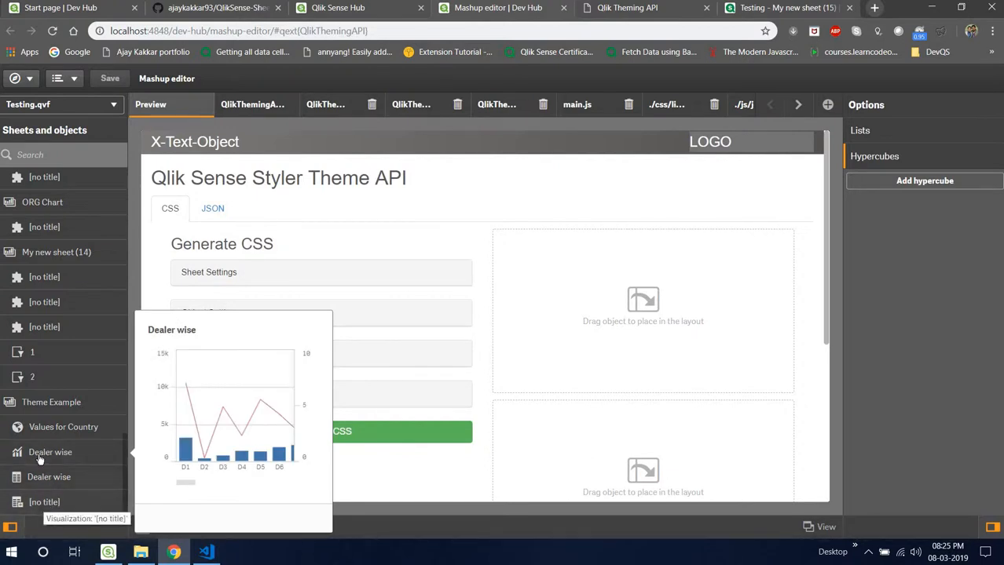
left_click_drag(47, 453, 640, 309)
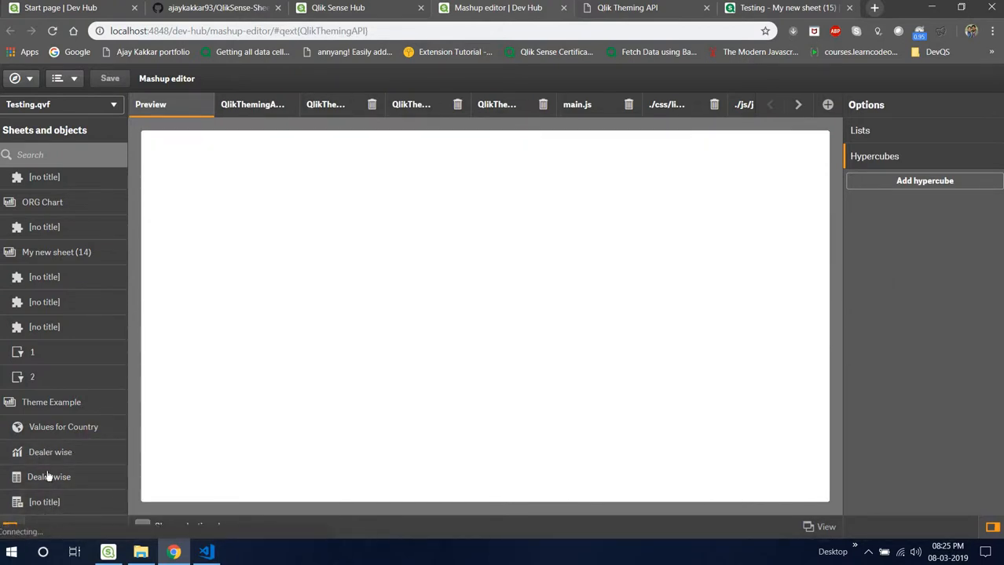
left_click_drag(50, 476, 593, 462)
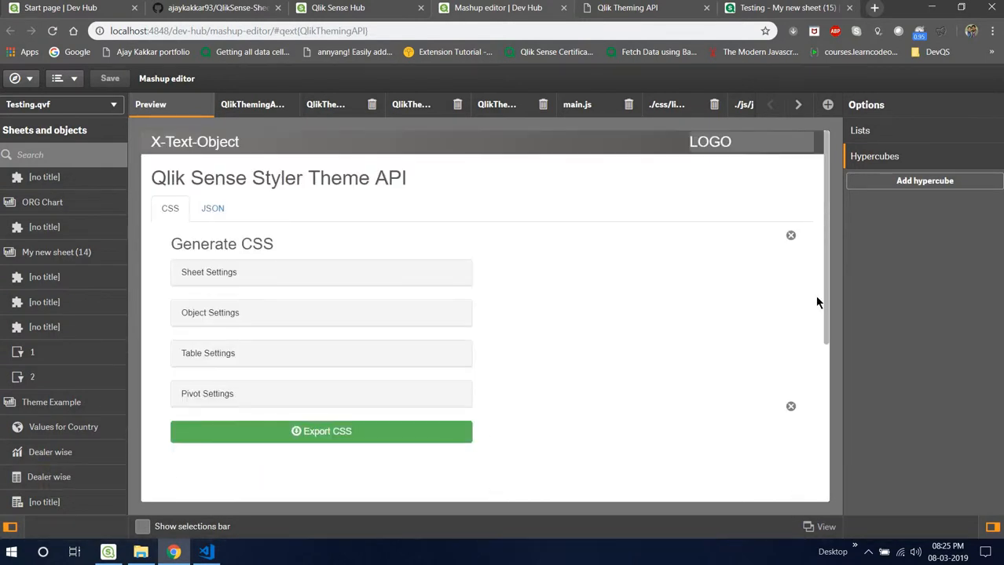
scroll(817, 302, "down", 5)
left_click_drag(63, 503, 571, 426)
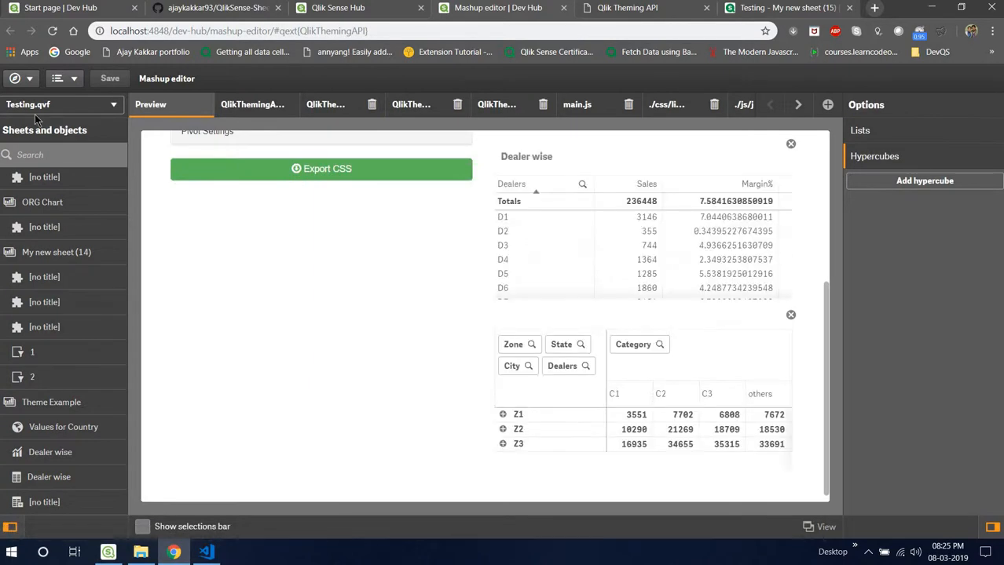
- Hide the sheets and objects list, enable the mashup's selections bar, save, and reload the Qlik Theming API page
scroll(440, 314, "up", 5)
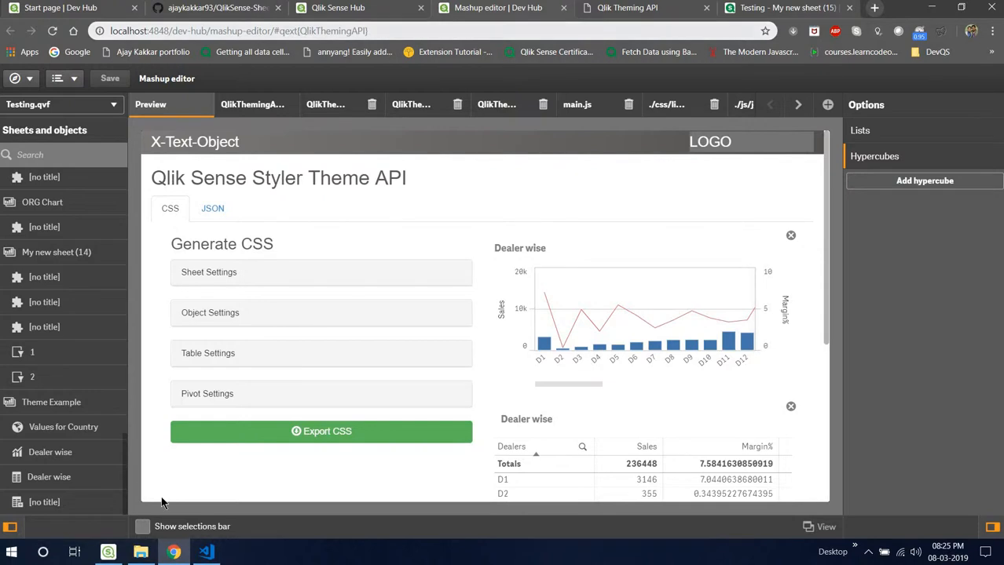
left_click(9, 527)
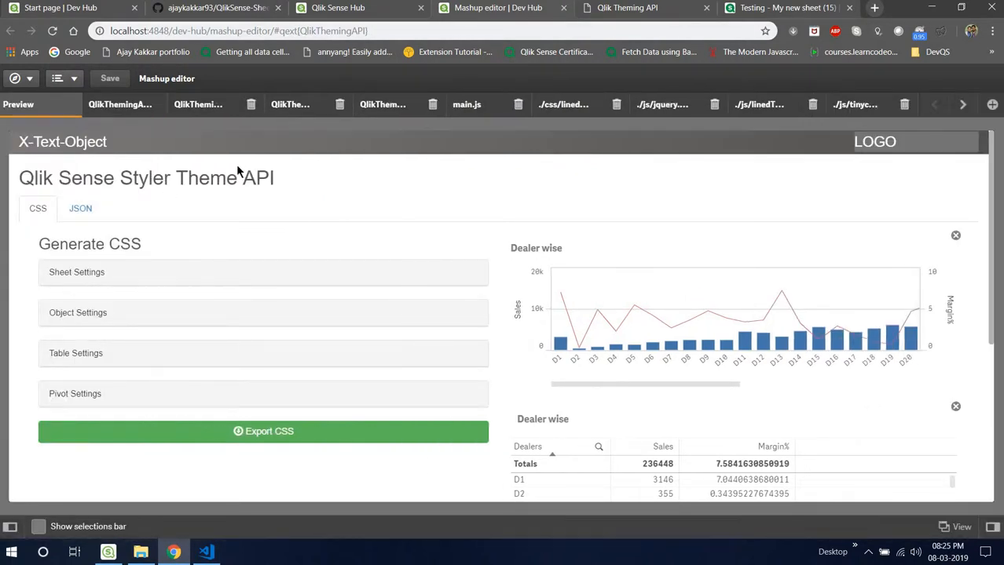
left_click_drag(239, 177, 71, 179)
left_click(57, 478)
left_click(109, 78)
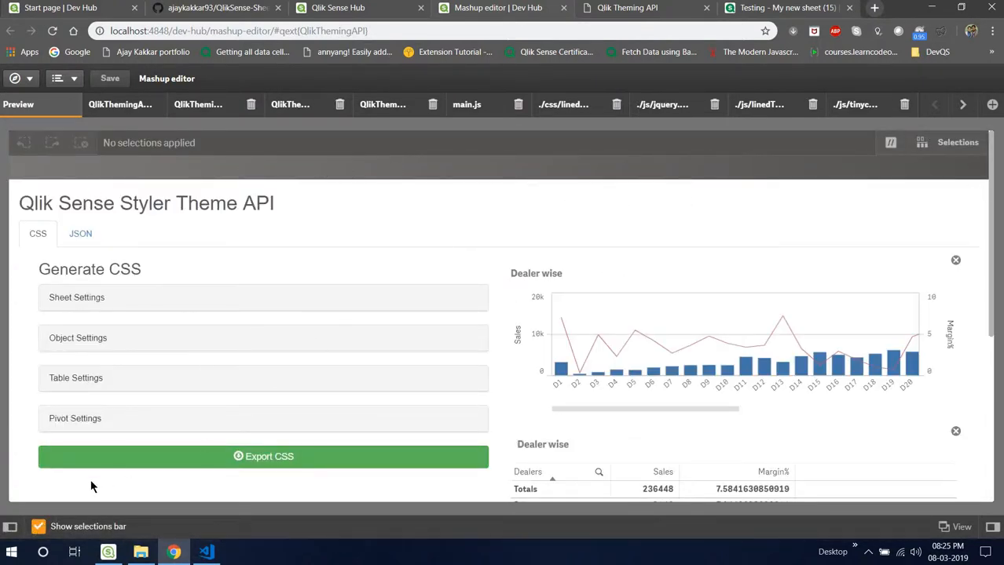
left_click(617, 8)
key("F5")
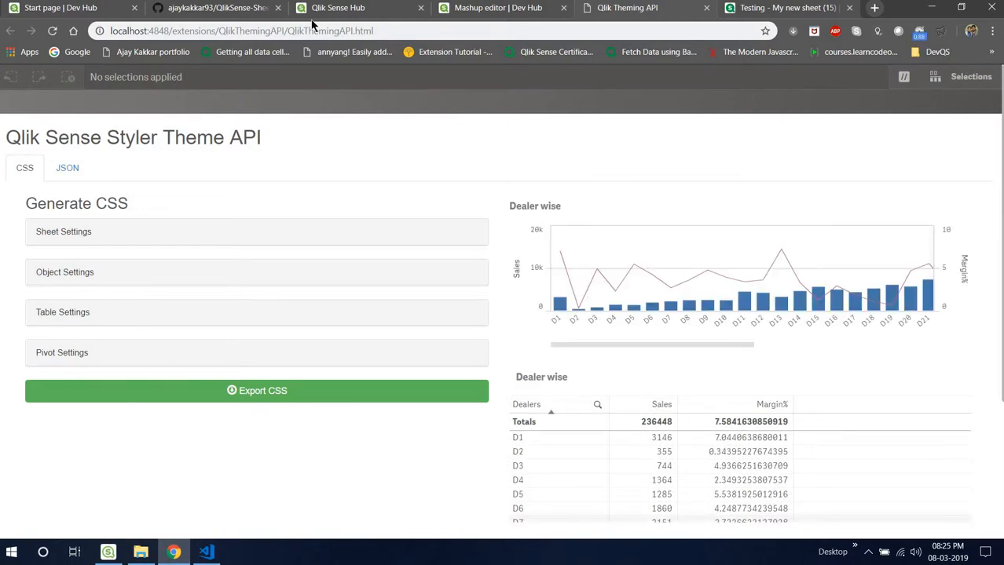
- Examine the open issues of the QlikSense-Sheet-Styler-Lite repository on GitHub and open the issue "Problems with the background"
key("ctrl+2")
scroll(385, 252, "up", 10)
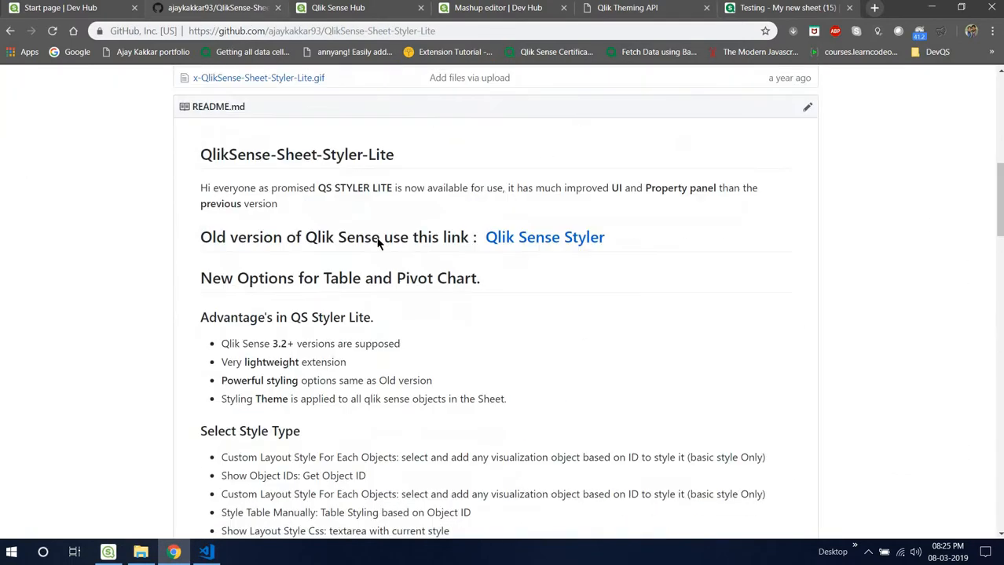
left_click(267, 215)
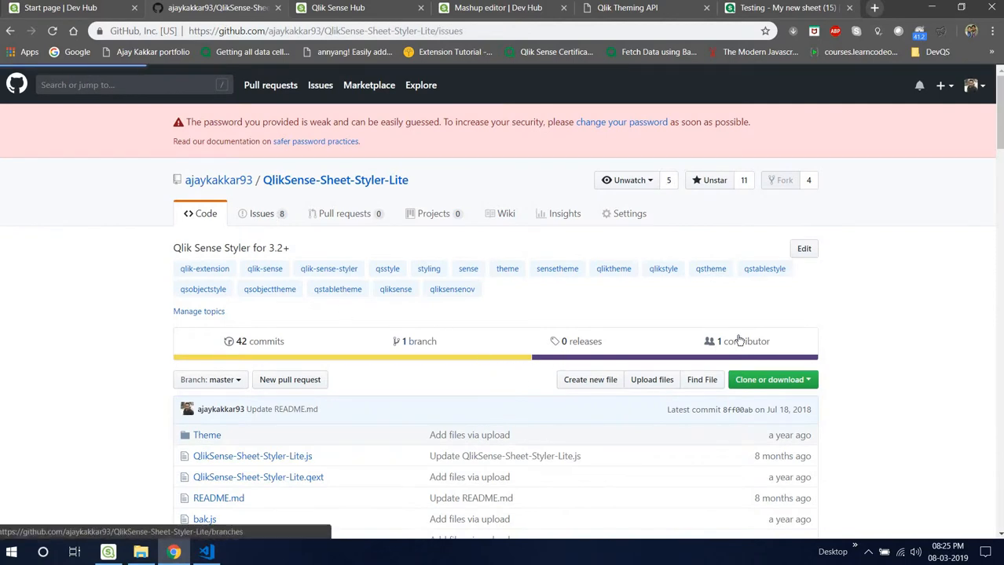
scroll(103, 450, "down", 4)
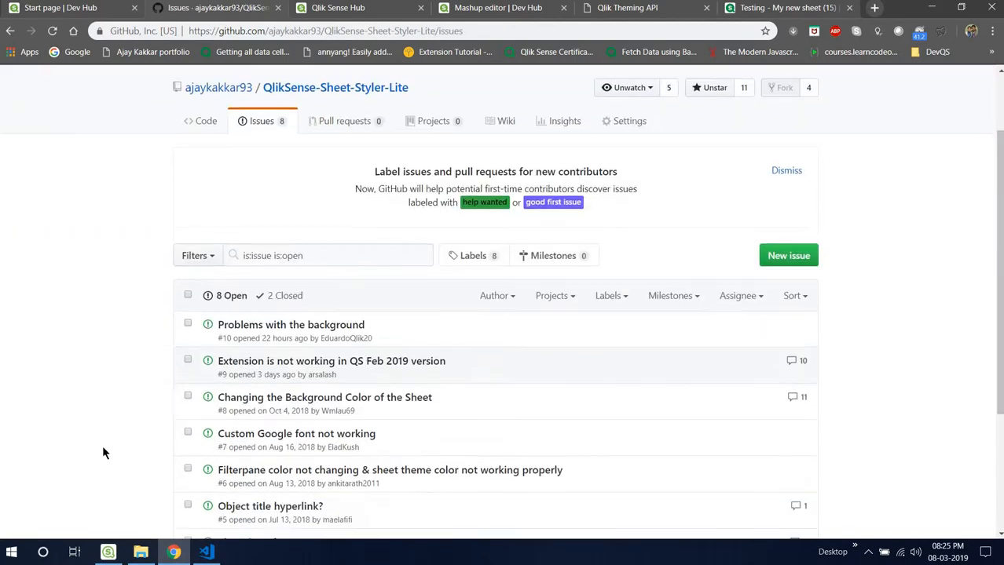
scroll(78, 396, "up", 2)
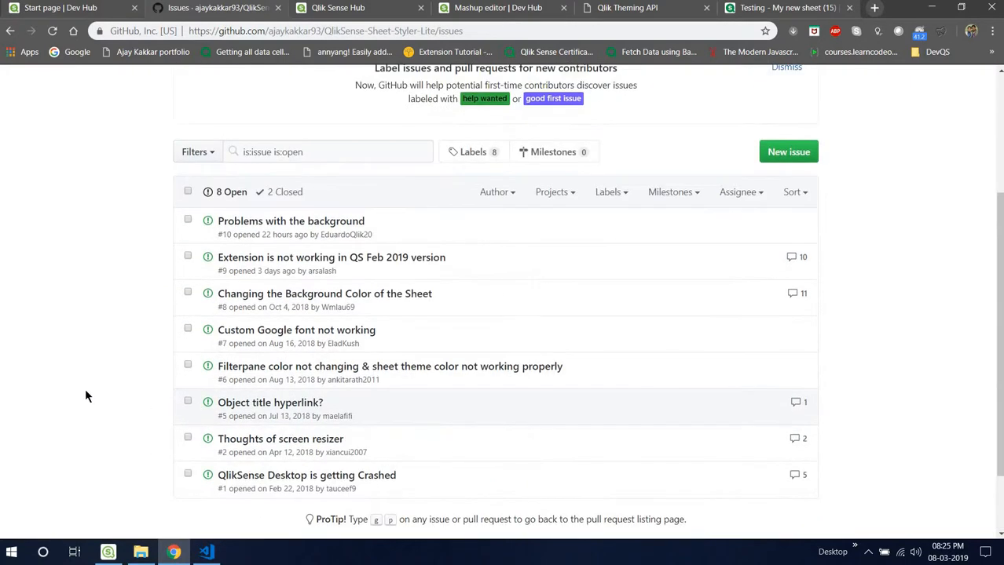
mouse_move(306, 259)
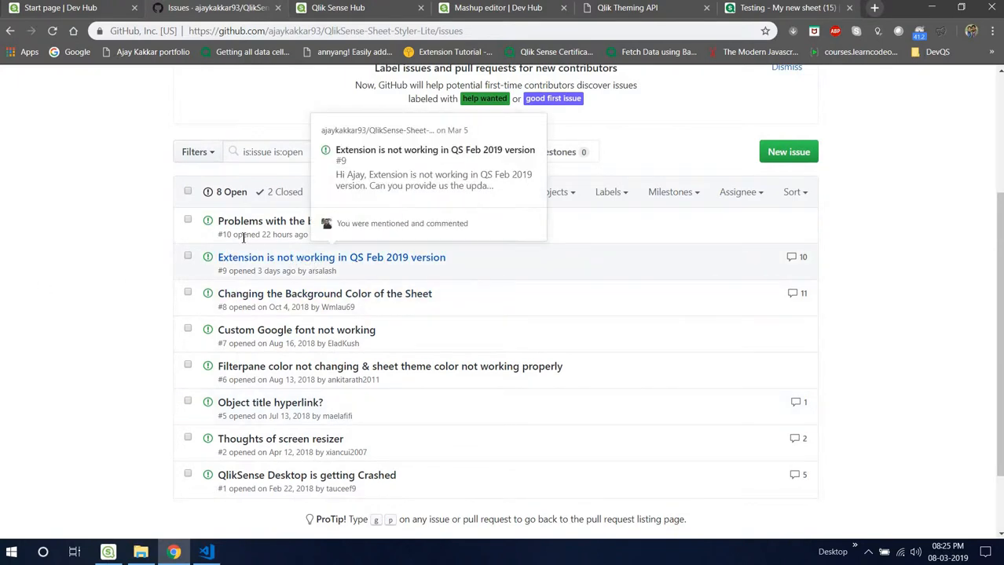
left_click(267, 222)
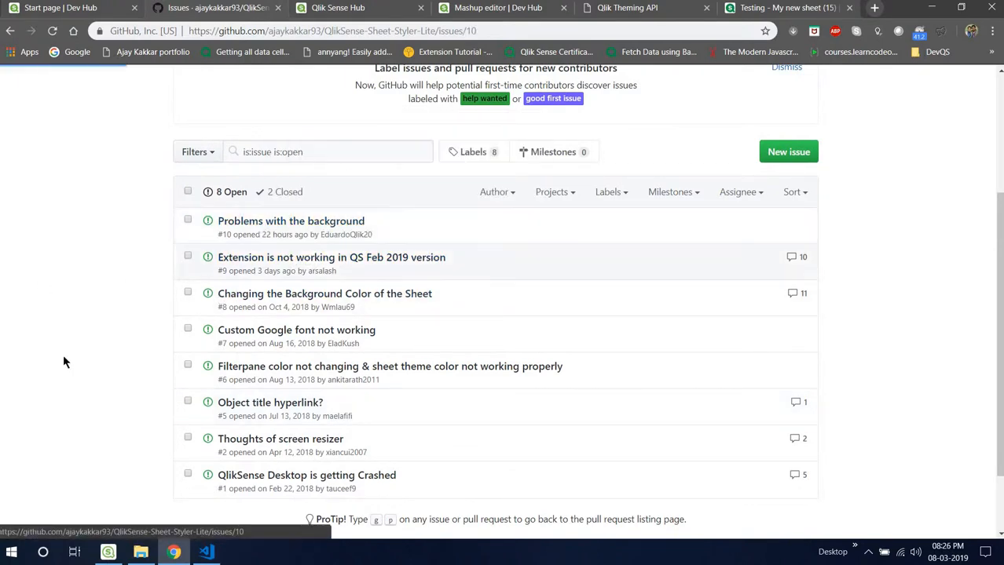
- Read the background image problem and the February 2019 version note in the issue "Problems with the background"
scroll(234, 245, "down", 1)
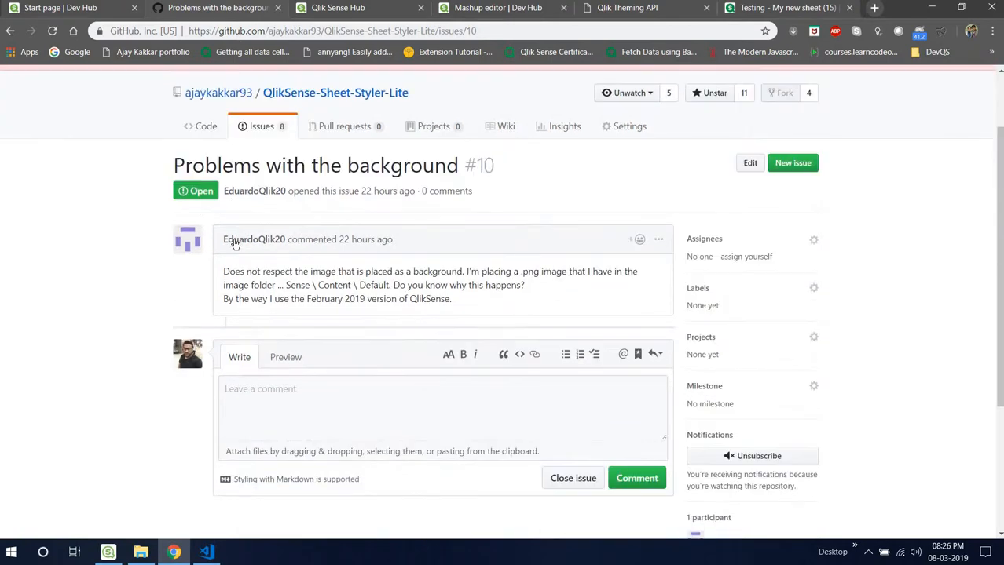
mouse_move(254, 245)
left_click_drag(414, 301, 490, 295)
left_click(281, 289)
left_click_drag(274, 287, 457, 300)
left_click(273, 283)
- Review the Qlik Theming API page's CSS settings groups and preview objects in full screen, then restore the normal window
left_click(622, 9)
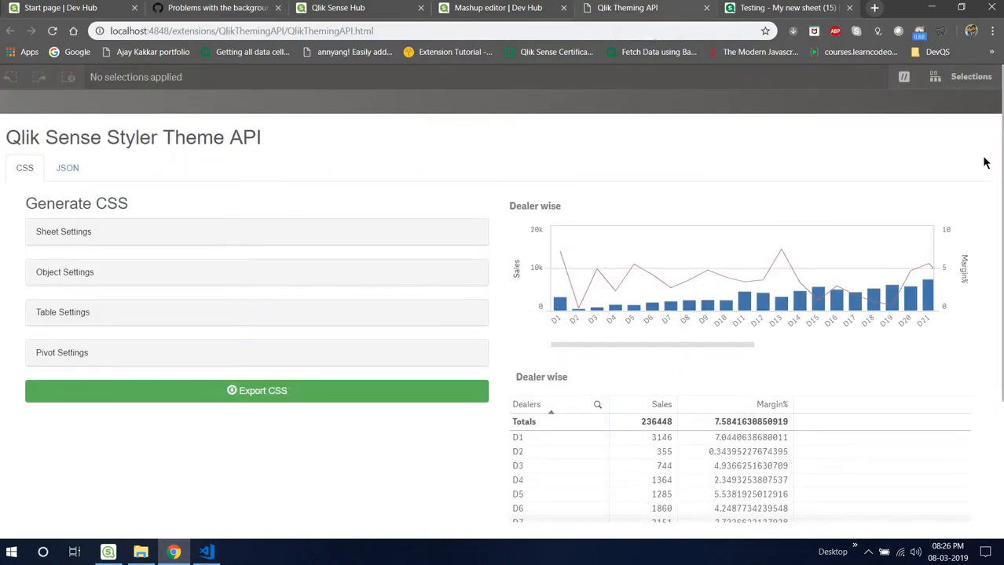
key("F11")
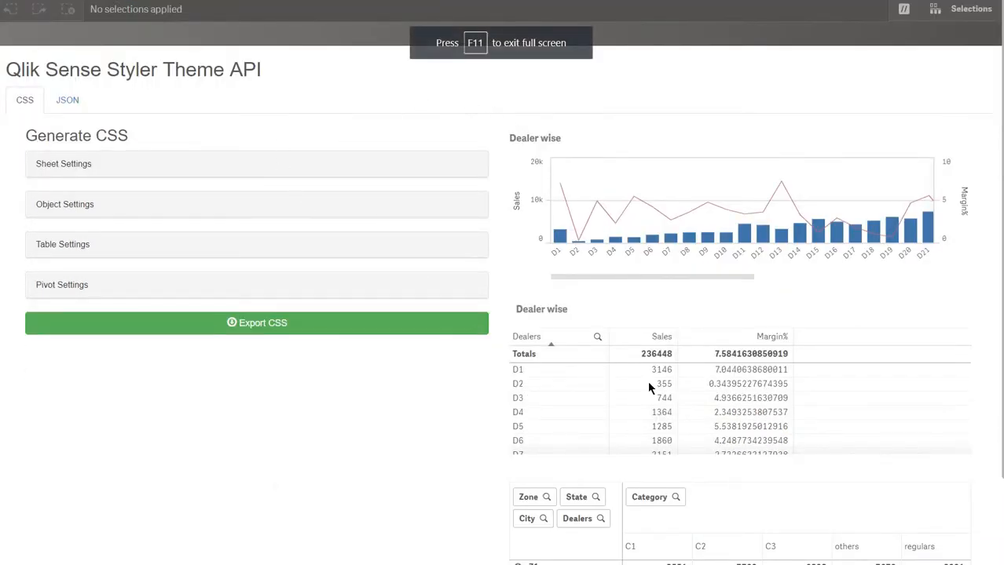
scroll(633, 274, "down", 2)
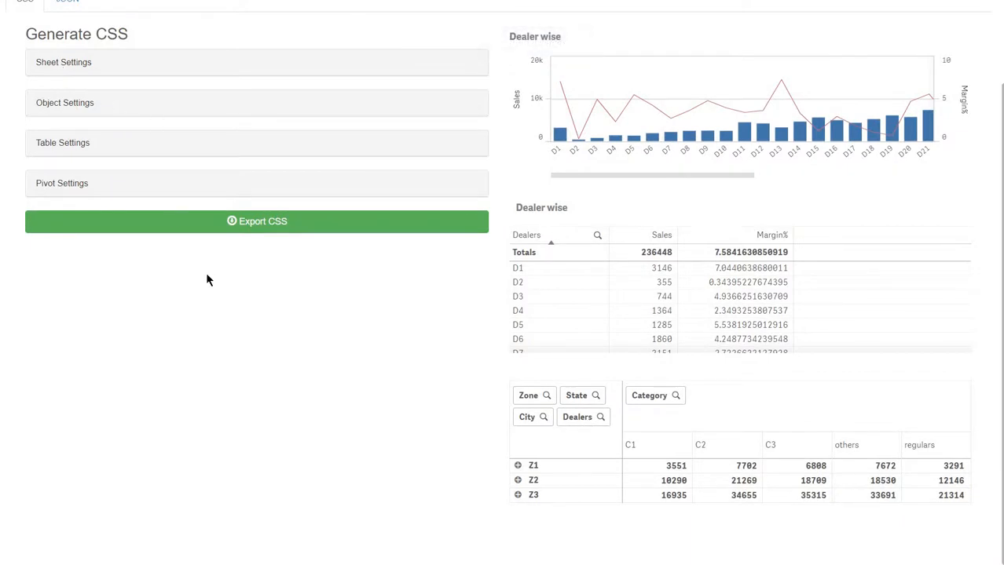
scroll(159, 279, "up", 2)
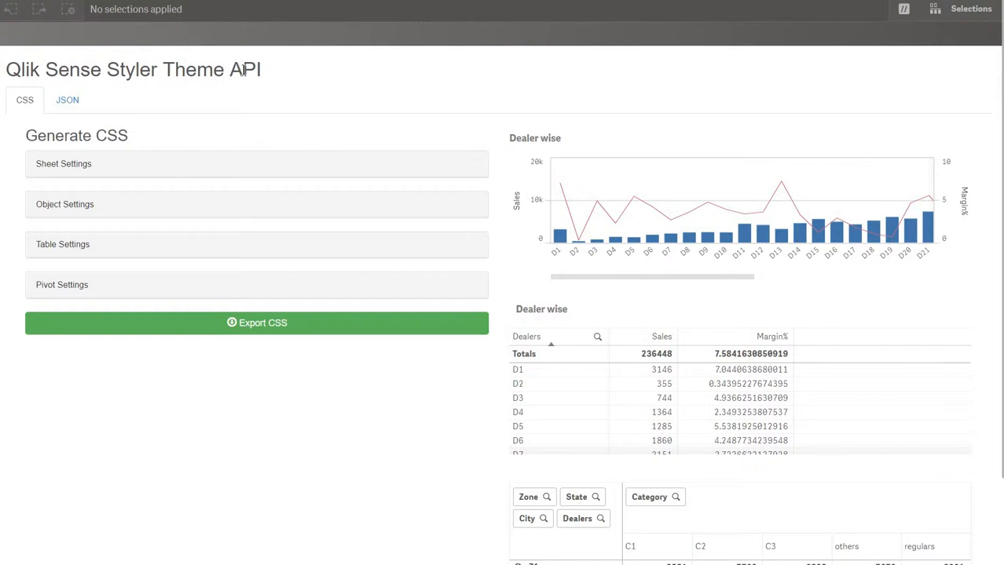
key("F11")
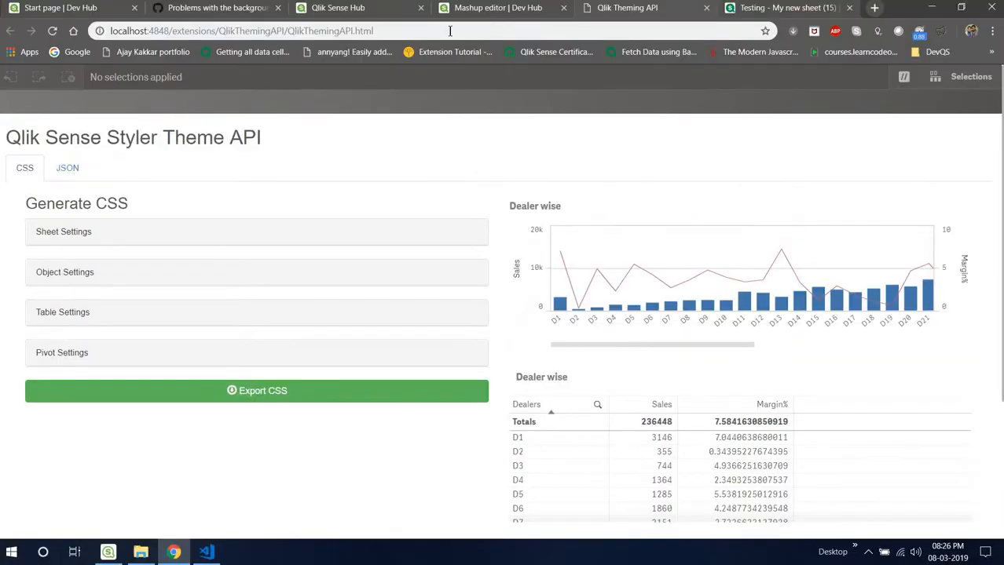
- Turn off the selections bar in the Mashup editor, save the mashup, and reload the Qlik Theming API page
left_click(484, 11)
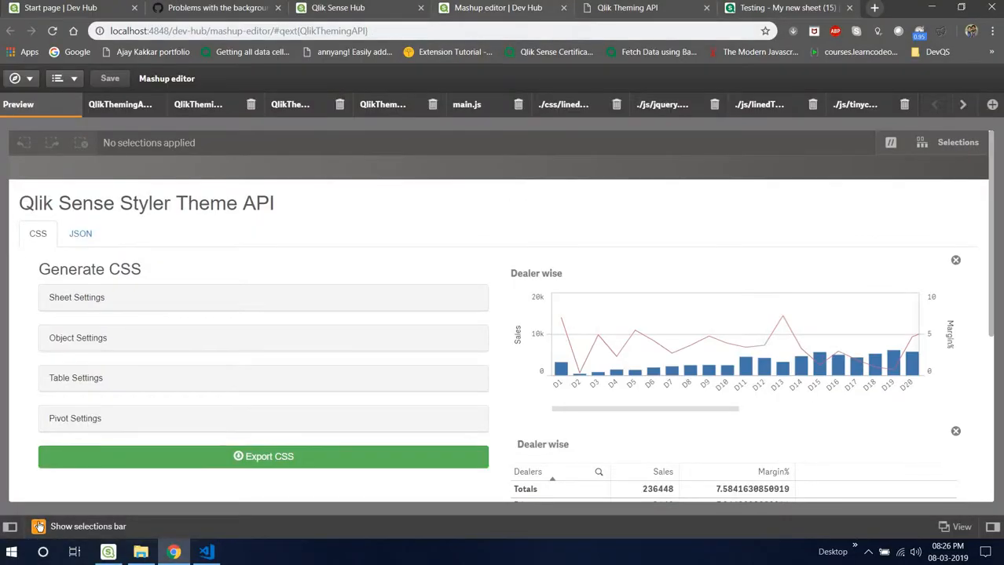
key("ctrl+s")
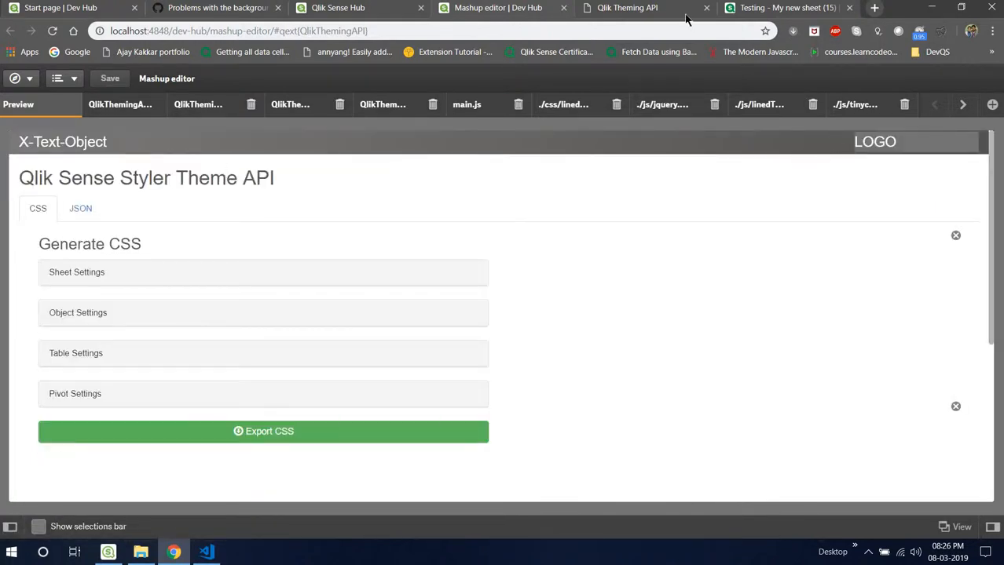
left_click(658, 11)
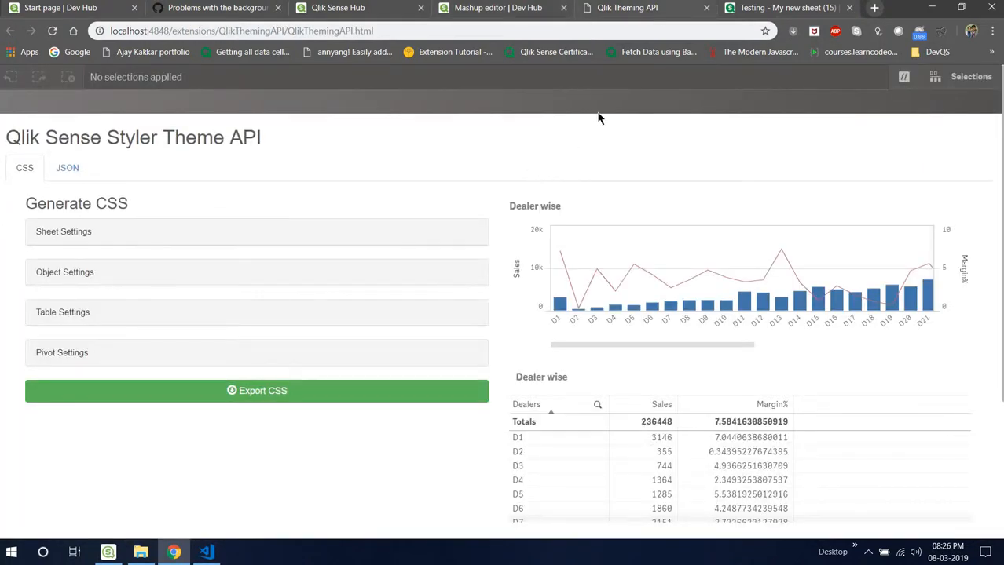
key("F5")
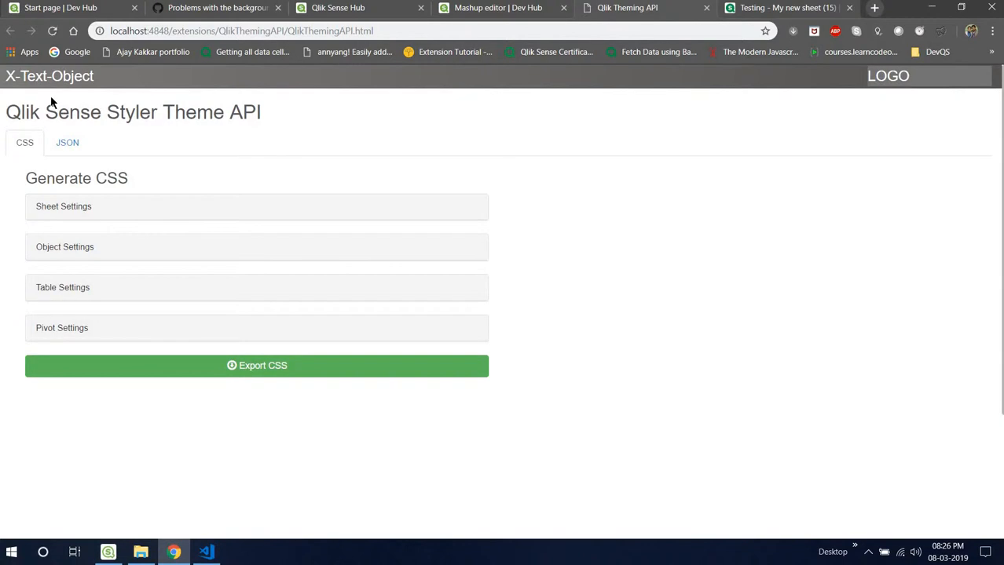
- Compare the Theming API page's text and logo header with the Theme Example sheet's title area in the Testing app
left_click_drag(20, 77, 800, 69)
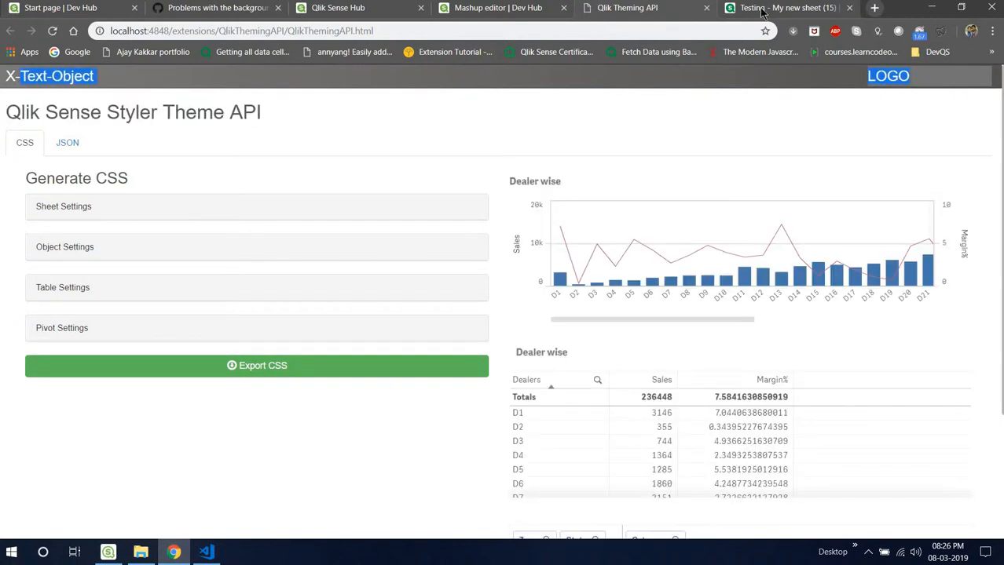
left_click(785, 8)
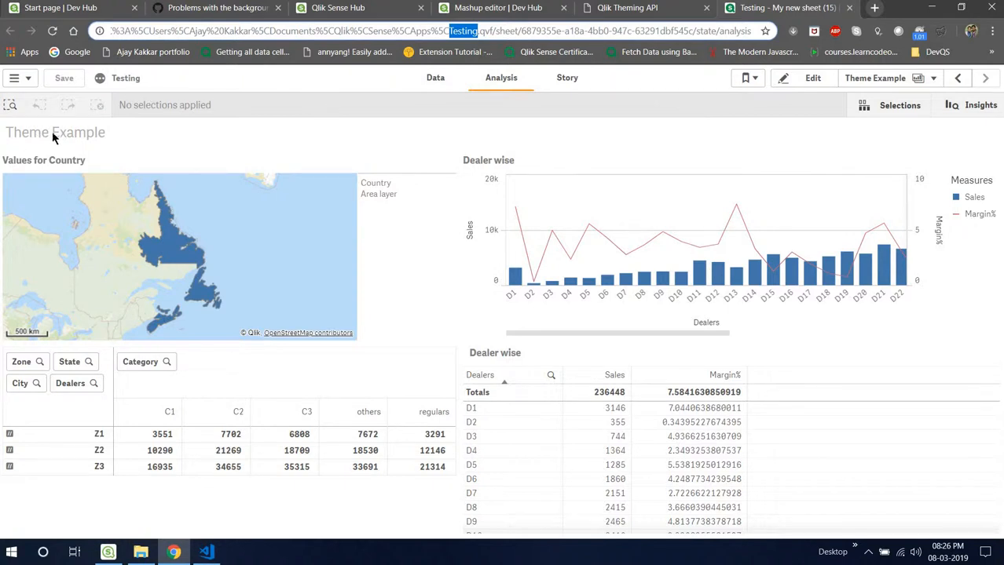
key("alt+Tab")
left_click(940, 139)
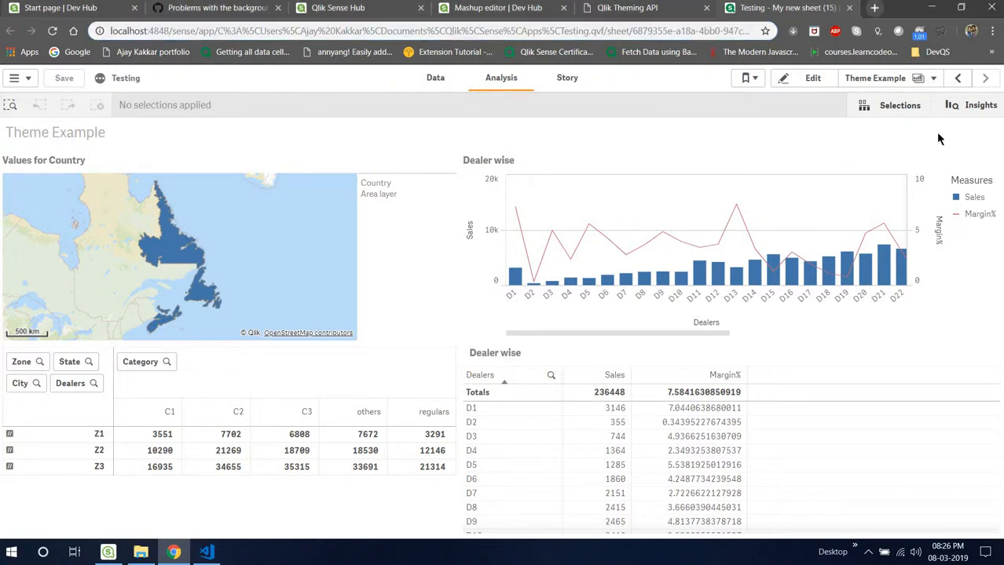
left_click(631, 11)
left_click(979, 84)
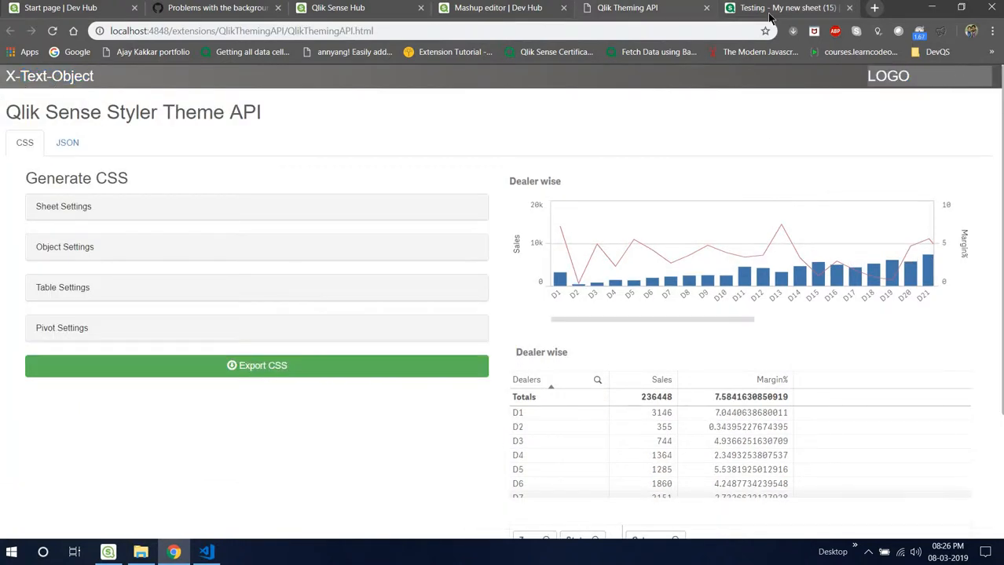
key("ctrl+Tab")
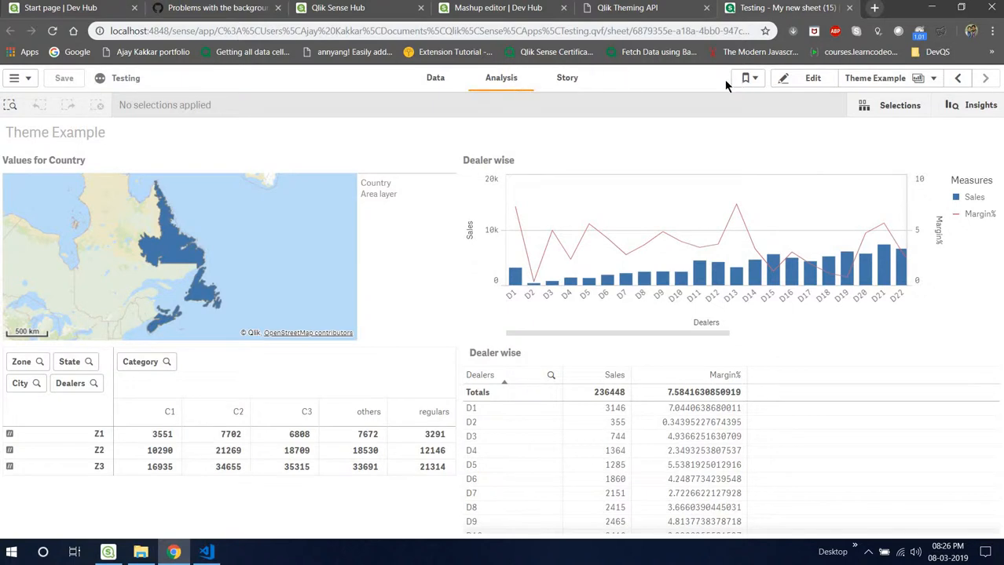
- Set the Testing app's sheet title background color to blue 4477aa and its font color to black 000000, and save the app
left_click(125, 80)
left_click(980, 152)
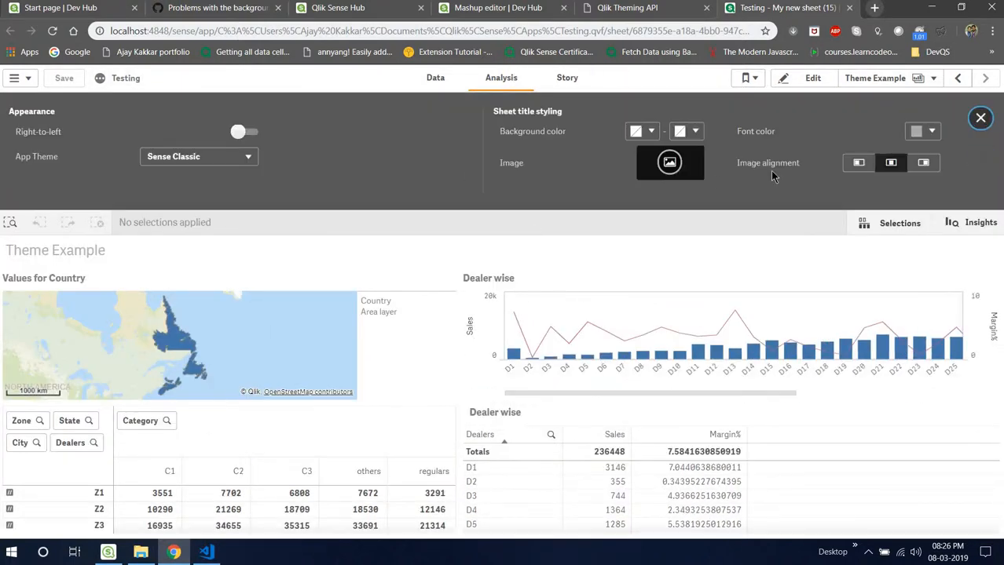
left_click(643, 131)
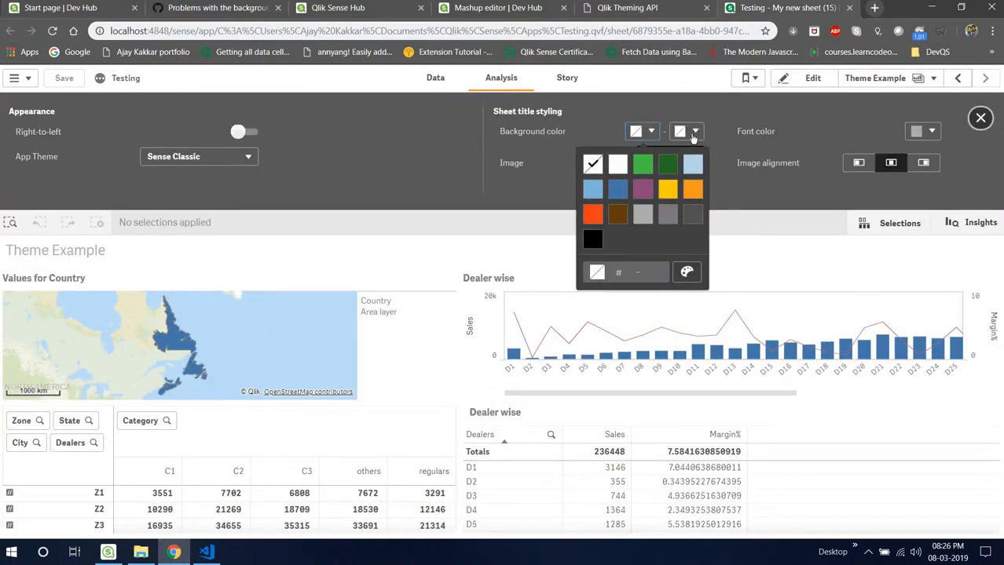
left_click(618, 189)
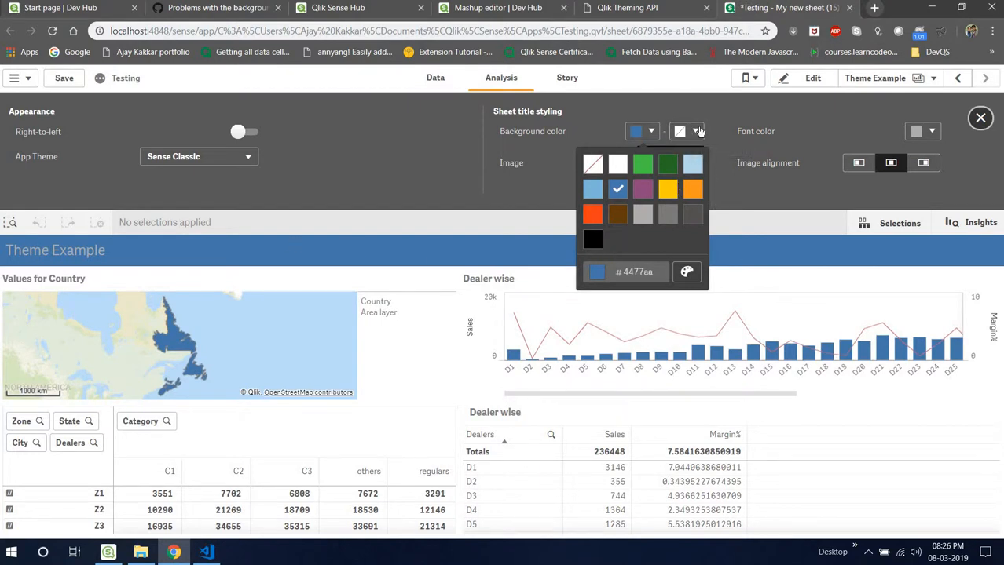
left_click(921, 131)
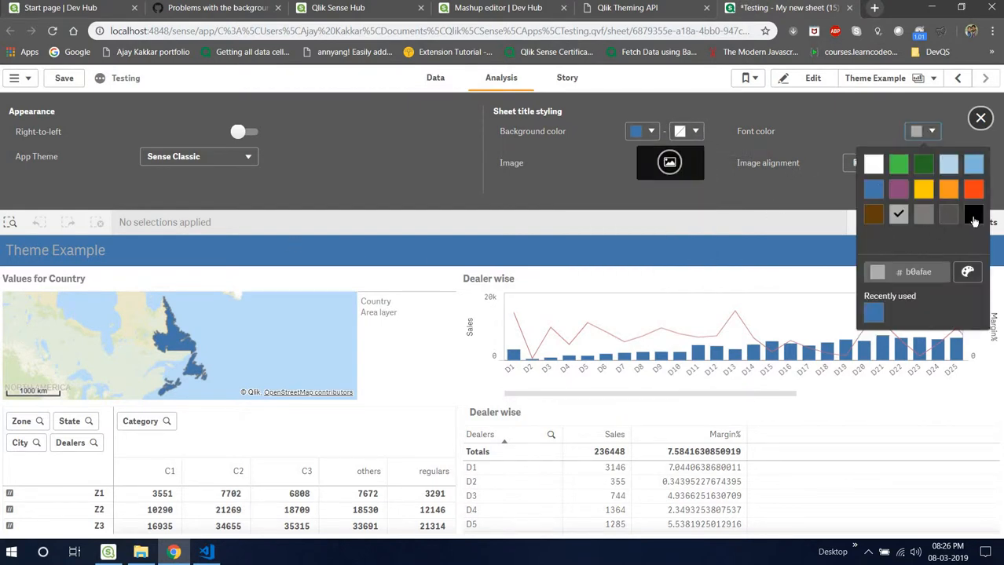
left_click(973, 217)
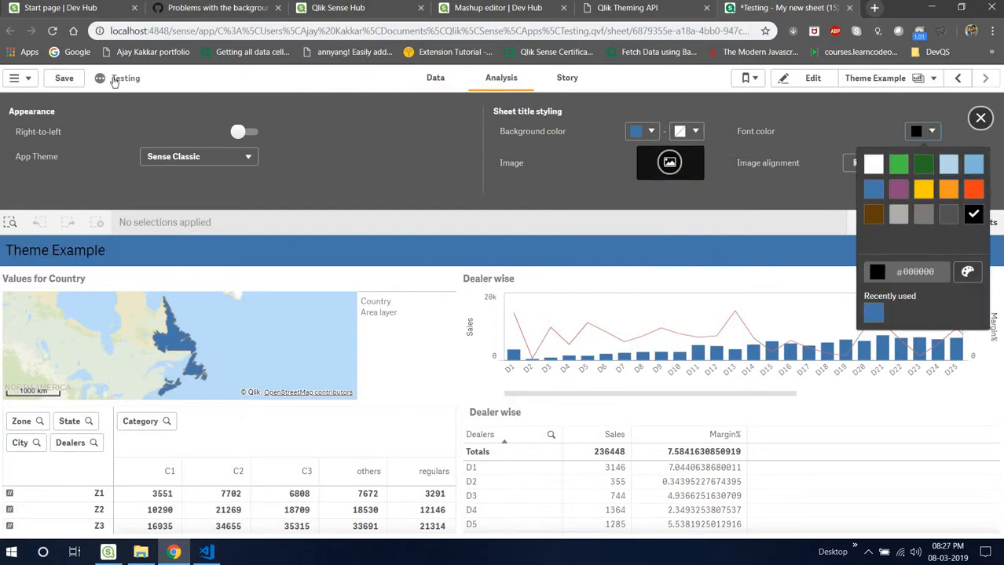
left_click(63, 78)
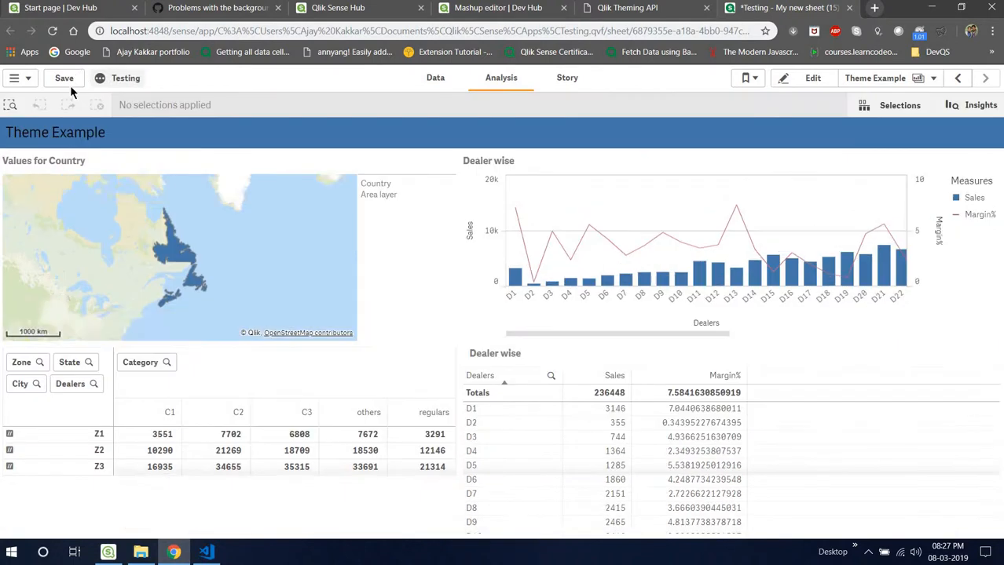
- Set Title Bar to No in the Theming API page's CSS Sheet Settings and check the preview objects
left_click(621, 11)
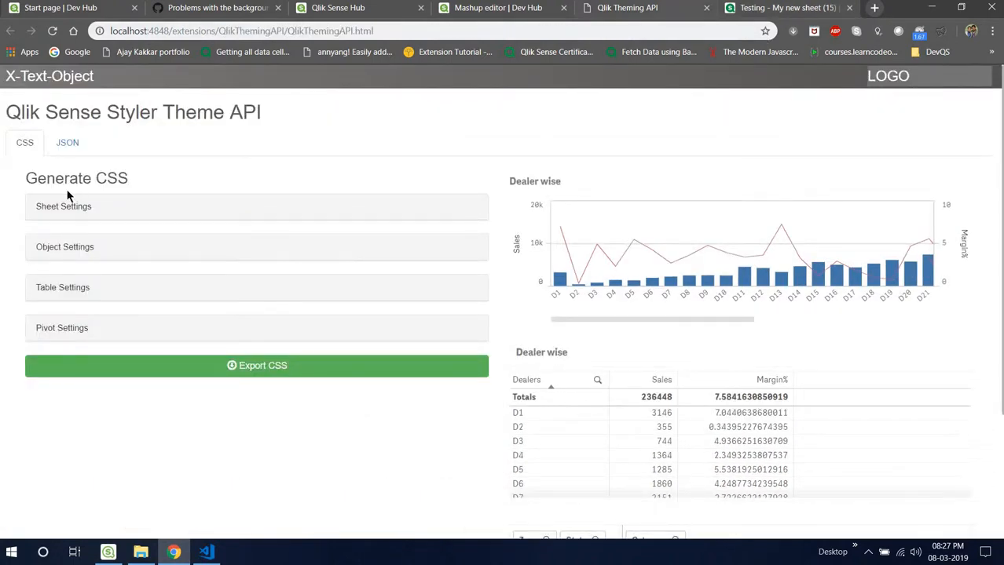
left_click(118, 202)
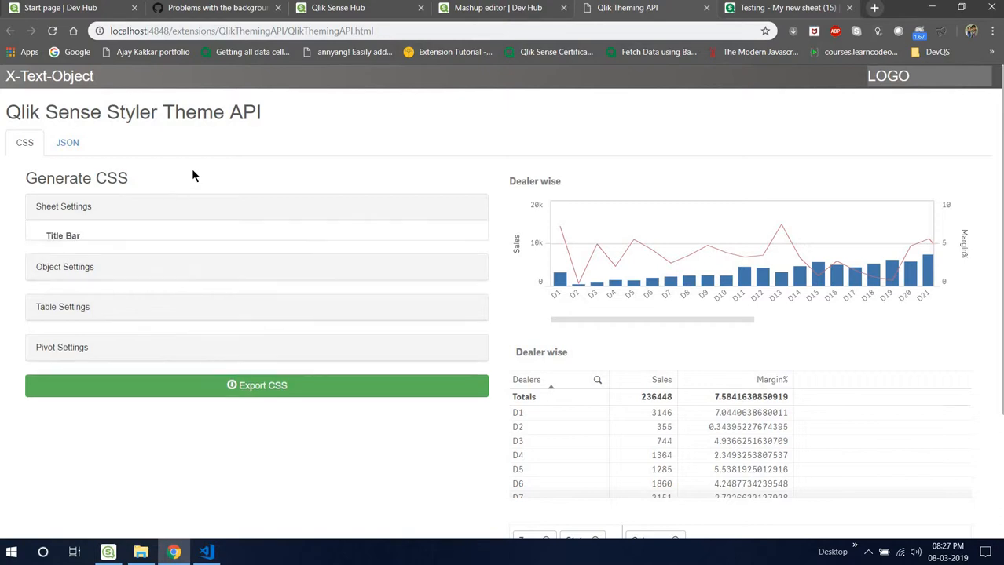
scroll(173, 175, "down", 1)
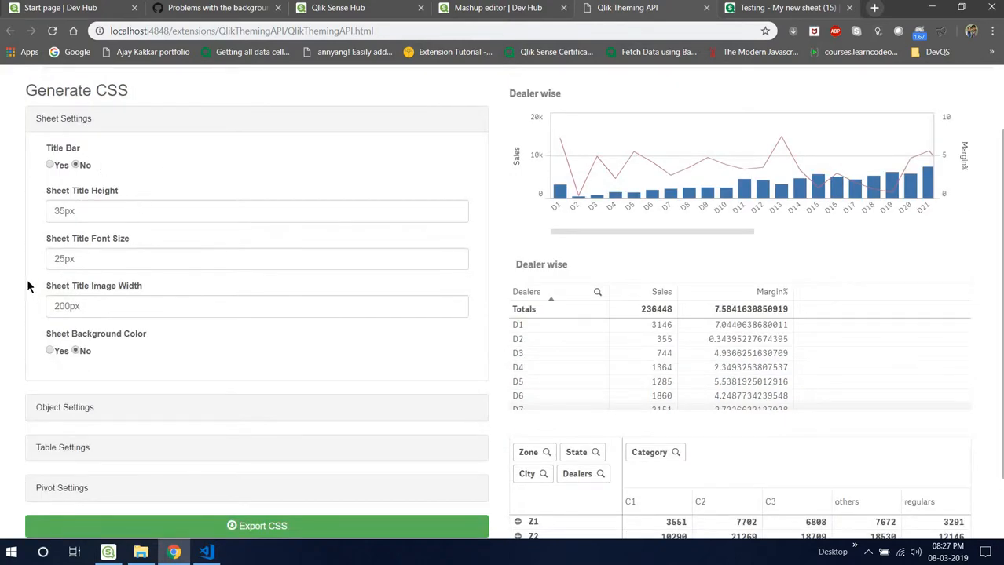
scroll(32, 279, "up", 1)
left_click(76, 255)
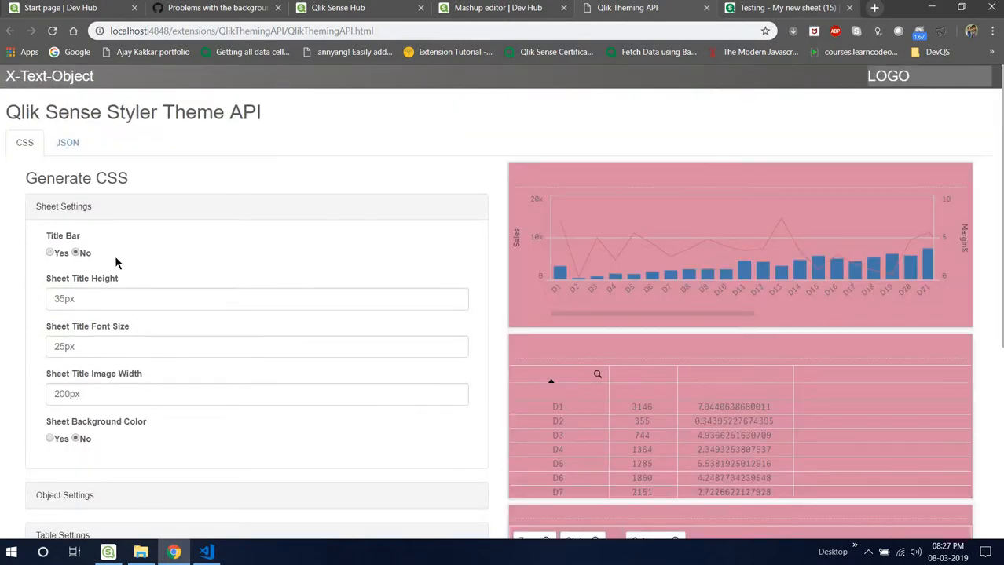
scroll(839, 292, "down", 2)
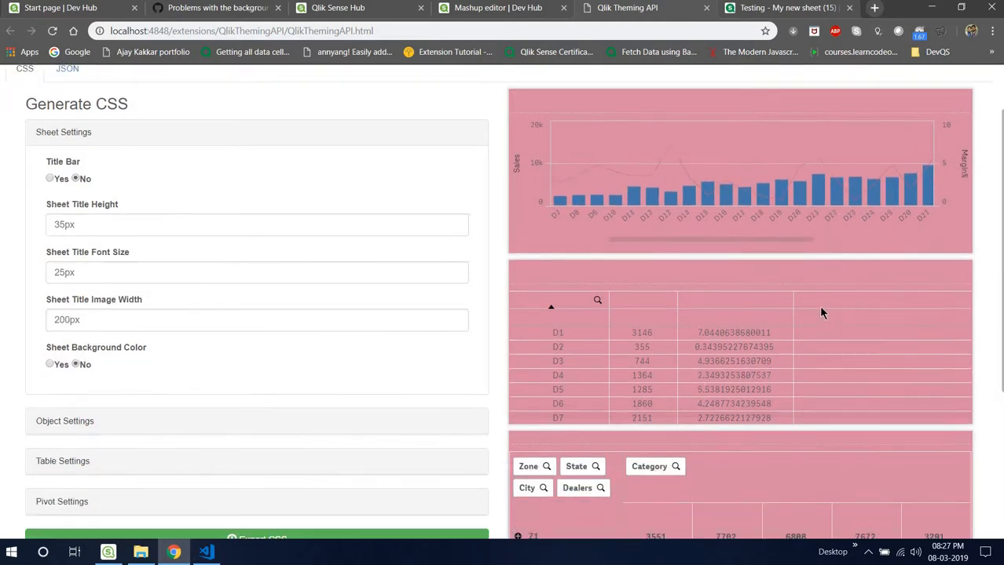
scroll(767, 311, "up", 1)
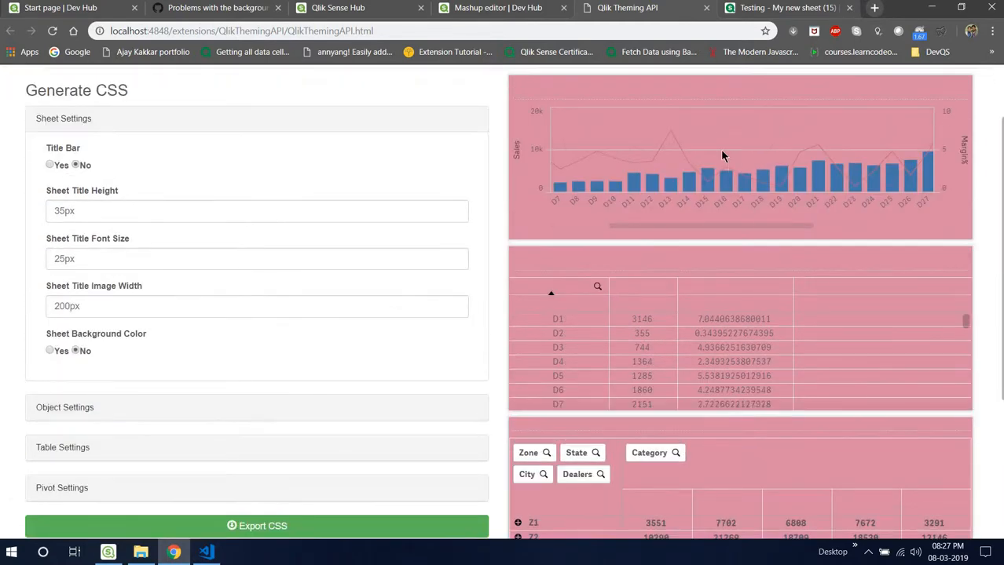
scroll(720, 149, "up", 2)
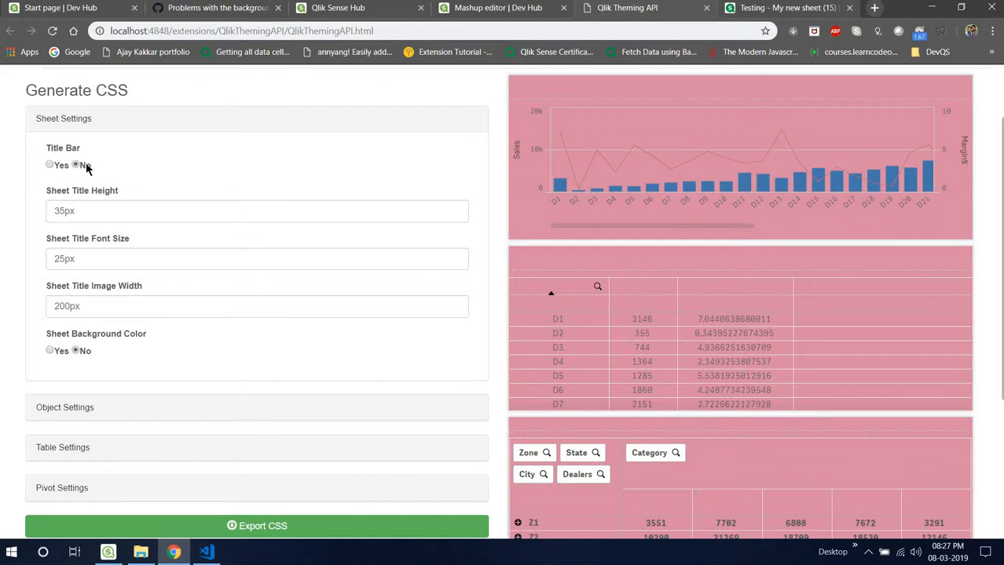
- Set the Sheet Title Height and Sheet Title Font Size to 20px, and the Sheet Title Image Width to 250px
left_click(87, 212)
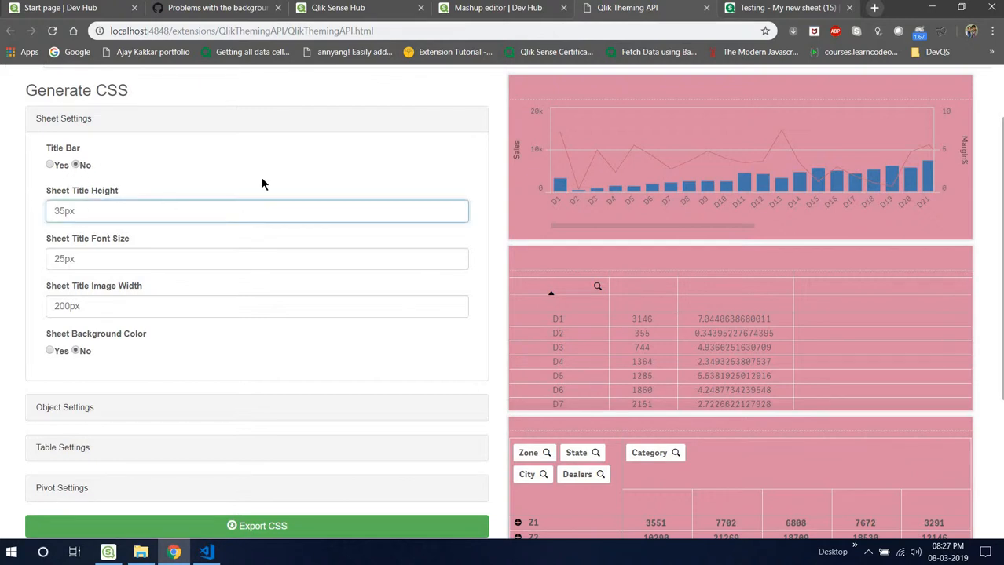
scroll(168, 141, "up", 2)
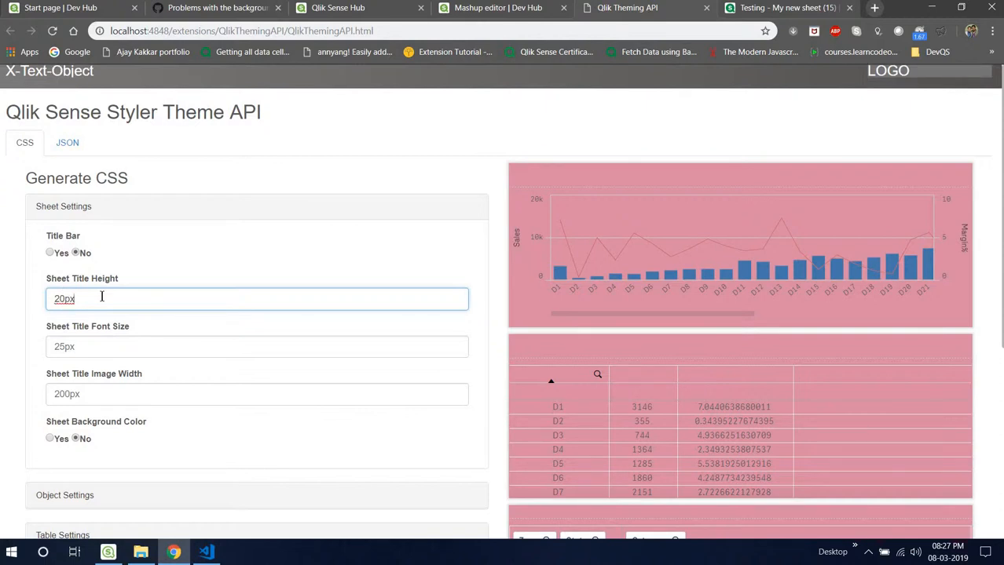
key("ctrl+a")
key("ctrl+c")
key("Tab")
key("ctrl+v")
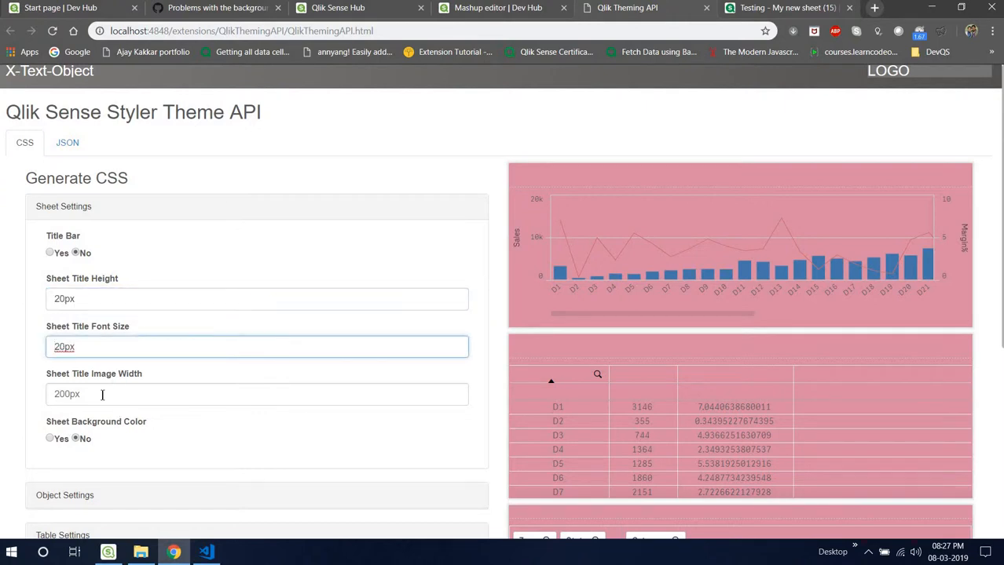
left_click(102, 395)
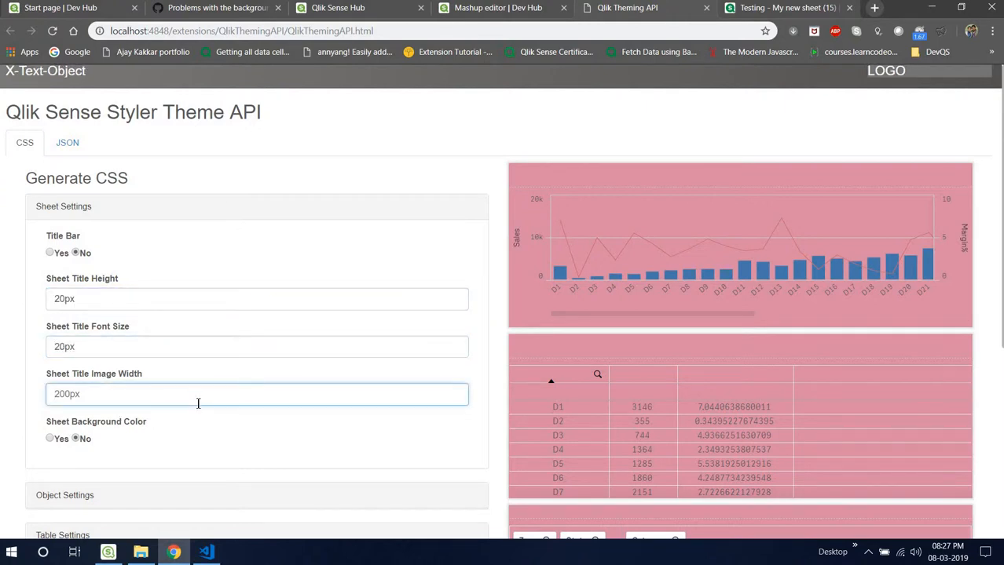
type("2")
left_click(37, 412)
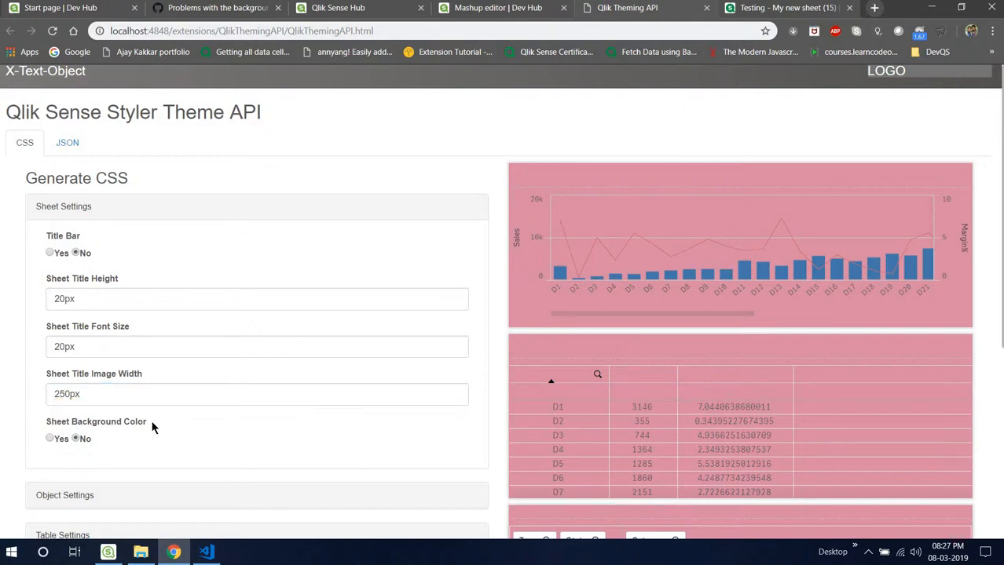
- Set Sheet Background Color to Yes in the Sheet Settings and go to the Sheet Background Image(URL) entry
left_click(49, 440)
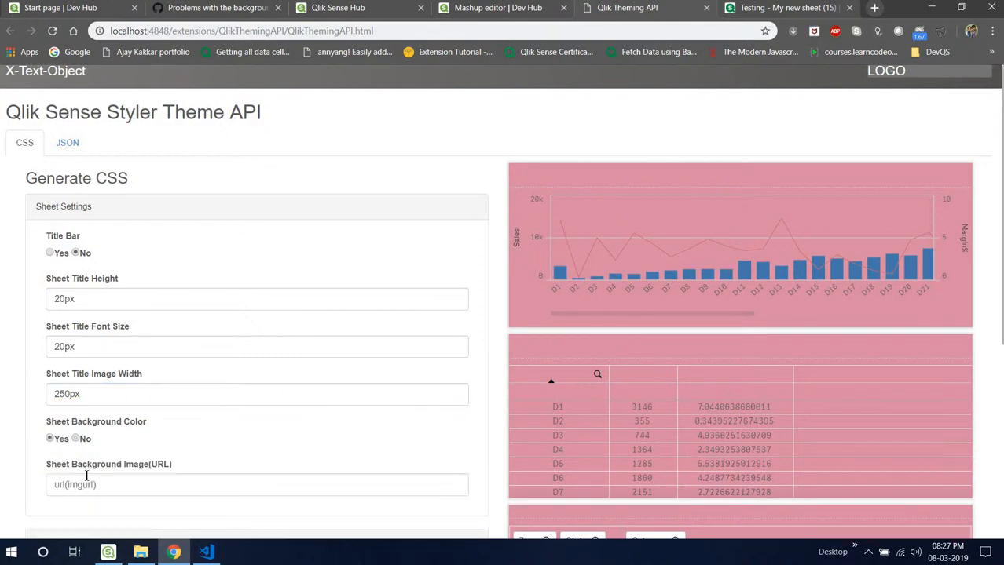
left_click(88, 486)
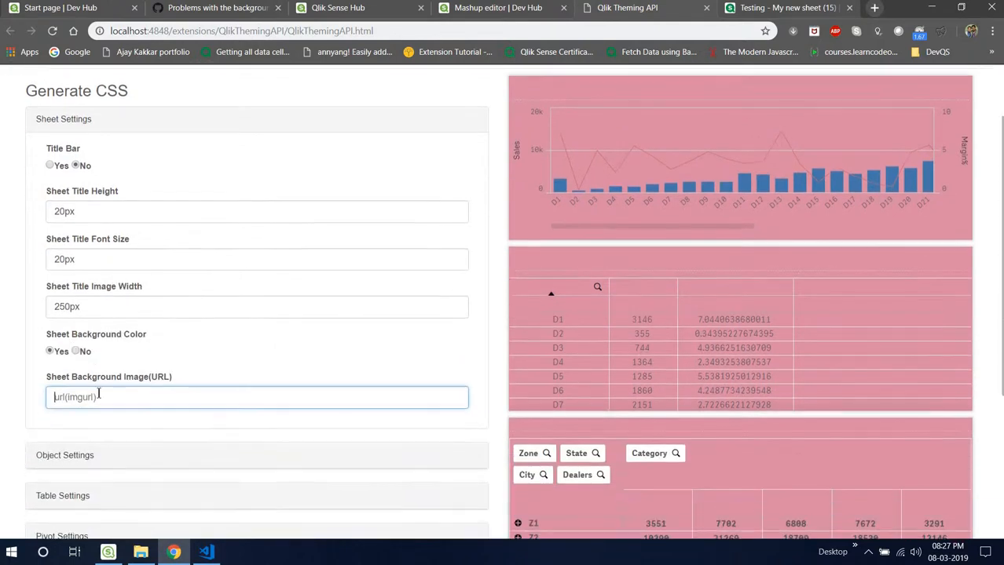
scroll(141, 428, "down", 1)
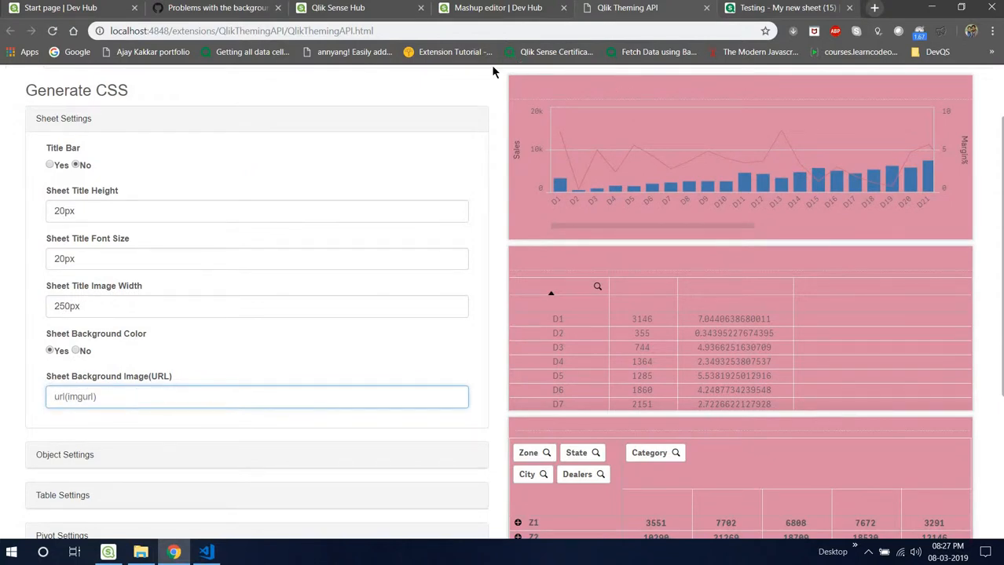
- Review the GitHub issue about the background problem and the Testing app's Theme Example sheet, and return to the Theming API page
left_click(246, 14)
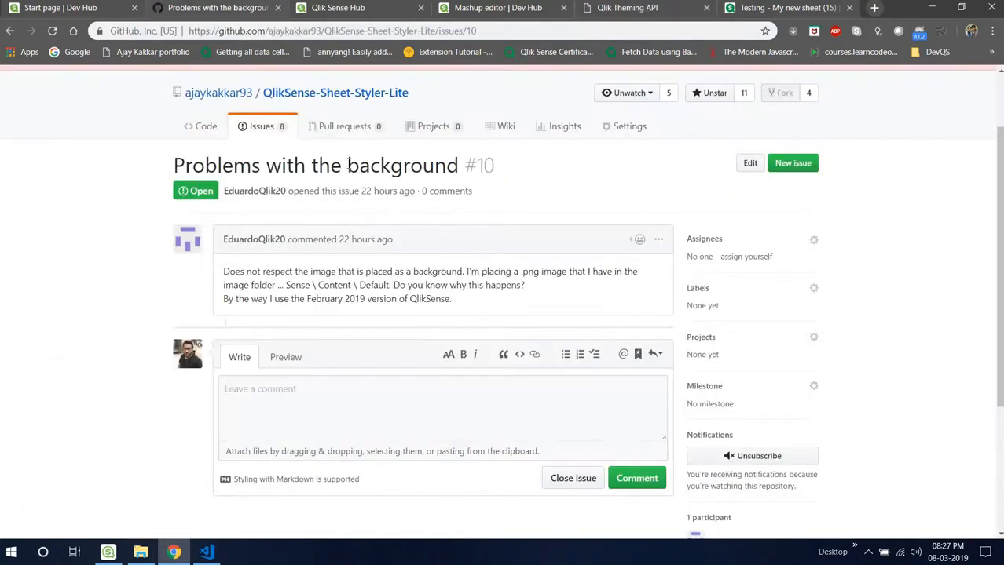
left_click_drag(416, 191, 344, 192)
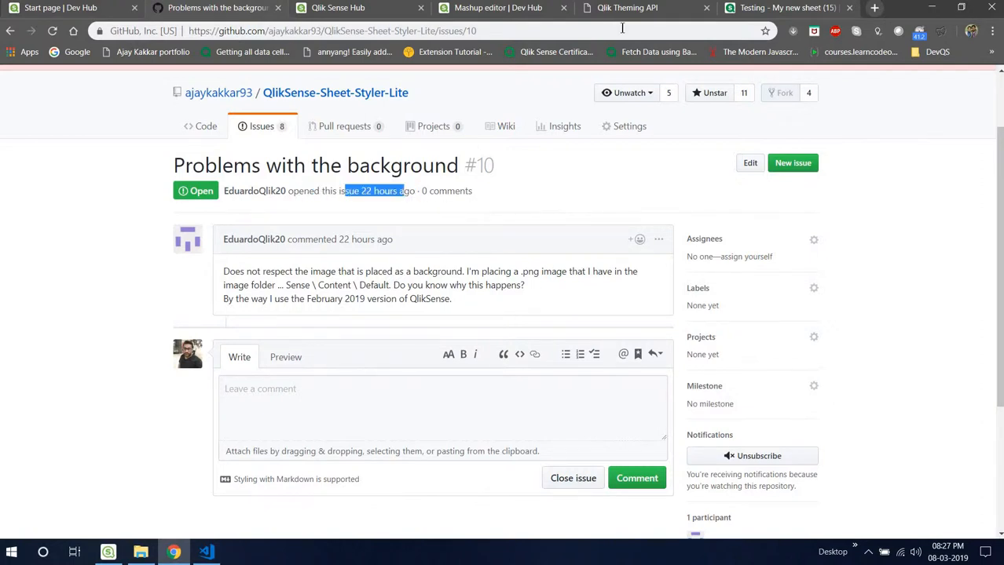
left_click(763, 9)
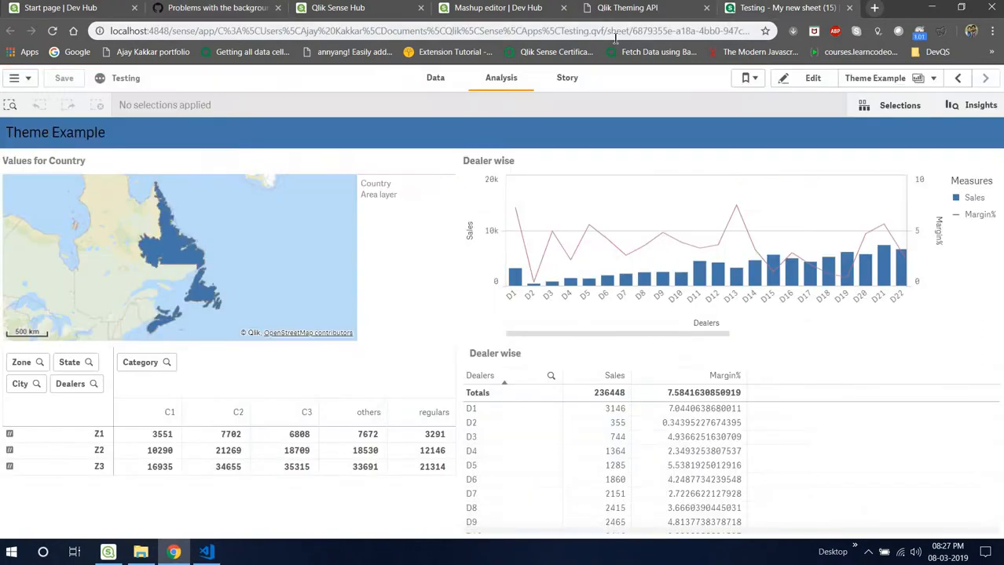
left_click(628, 9)
left_click(338, 392)
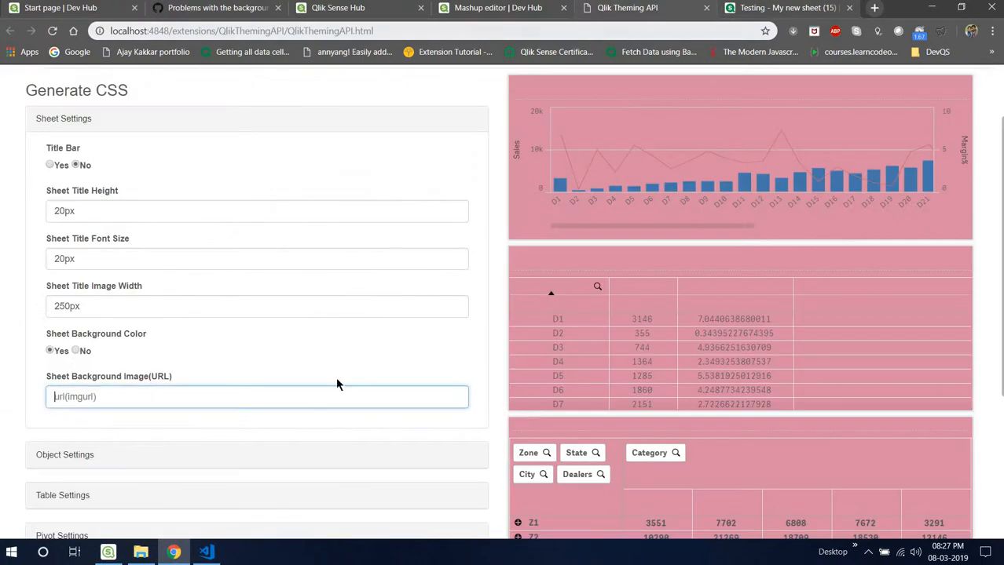
- Set Sheet Background Color to No and enter #ccc as the Sheet Background Image value
left_click(74, 352)
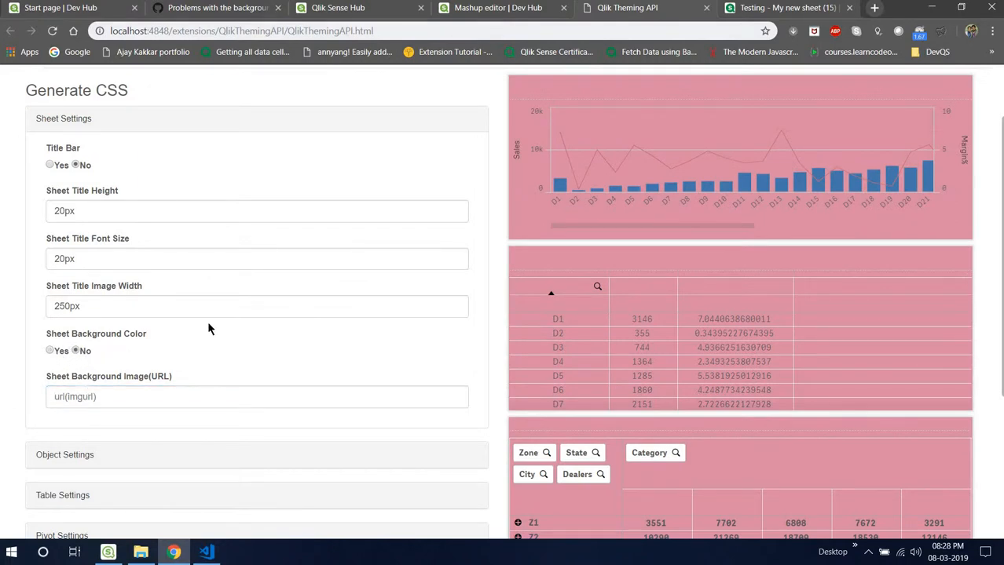
key("Tab")
type("#")
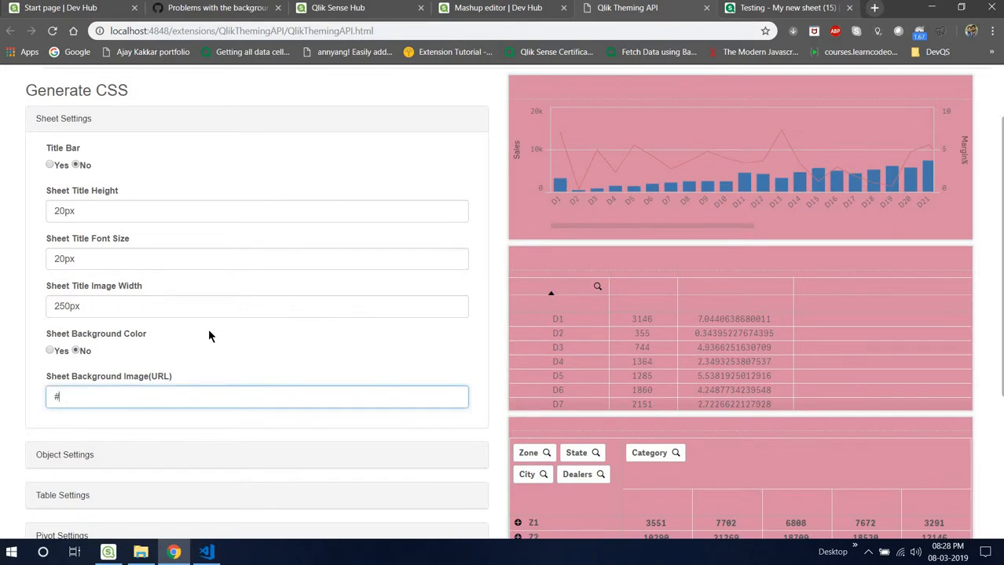
type("ccc")
left_click(218, 338)
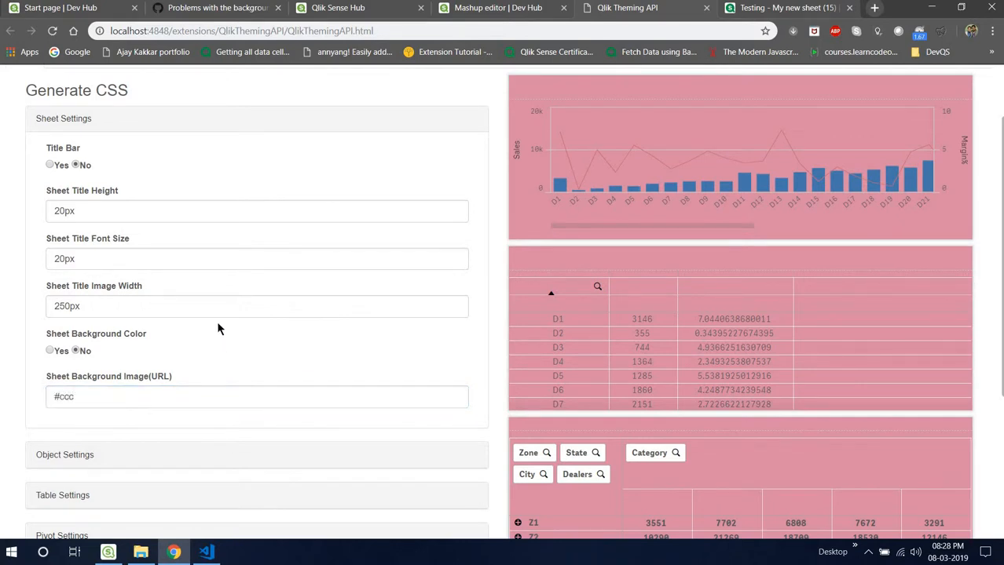
- Export the CSS and highlight the generated code to examine it
scroll(218, 328, "down", 2)
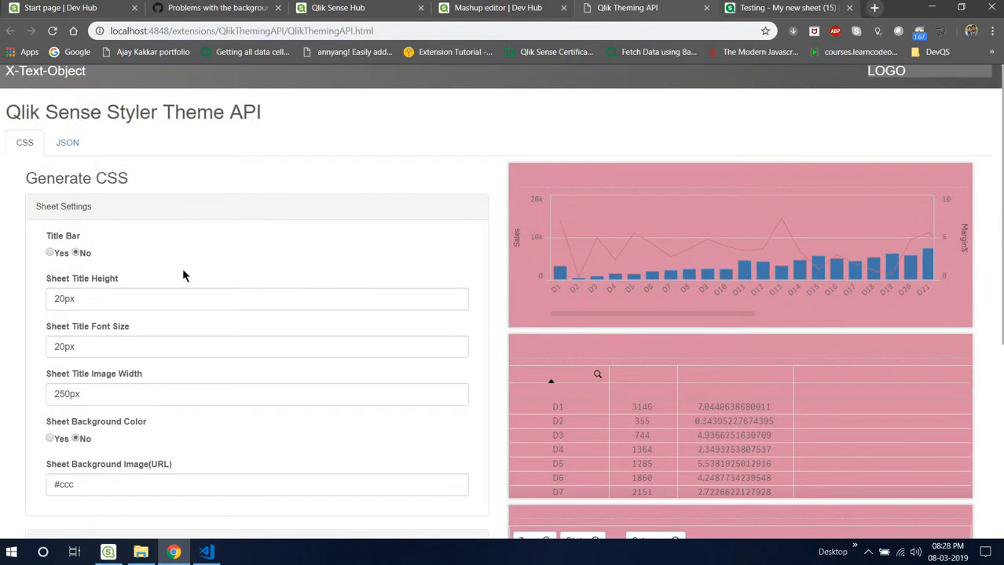
scroll(183, 273, "down", 4)
left_click_drag(114, 398, 151, 410)
left_click_drag(282, 563, 297, 320)
left_click(199, 411)
left_click_drag(199, 411, 191, 504)
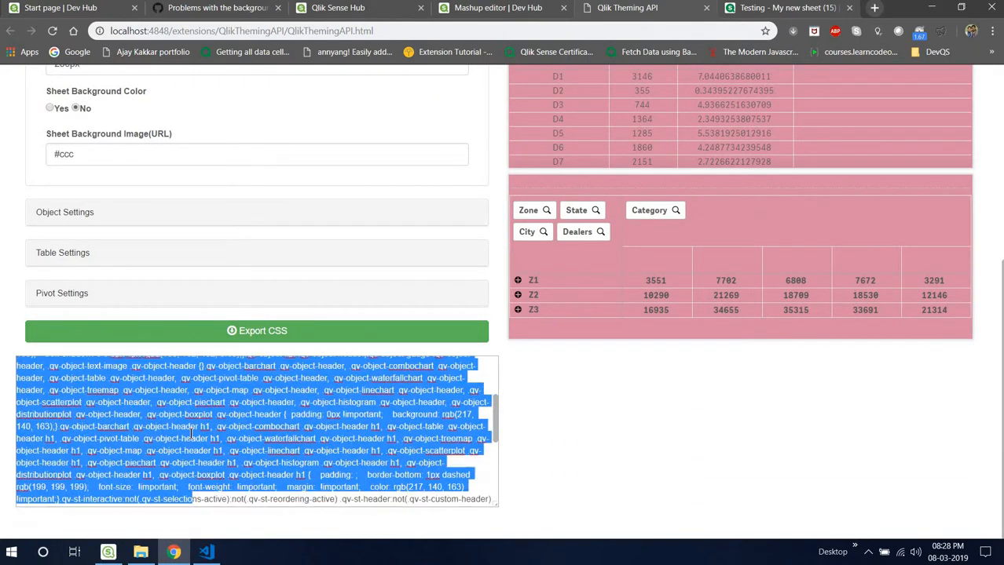
scroll(92, 415, "up", 5)
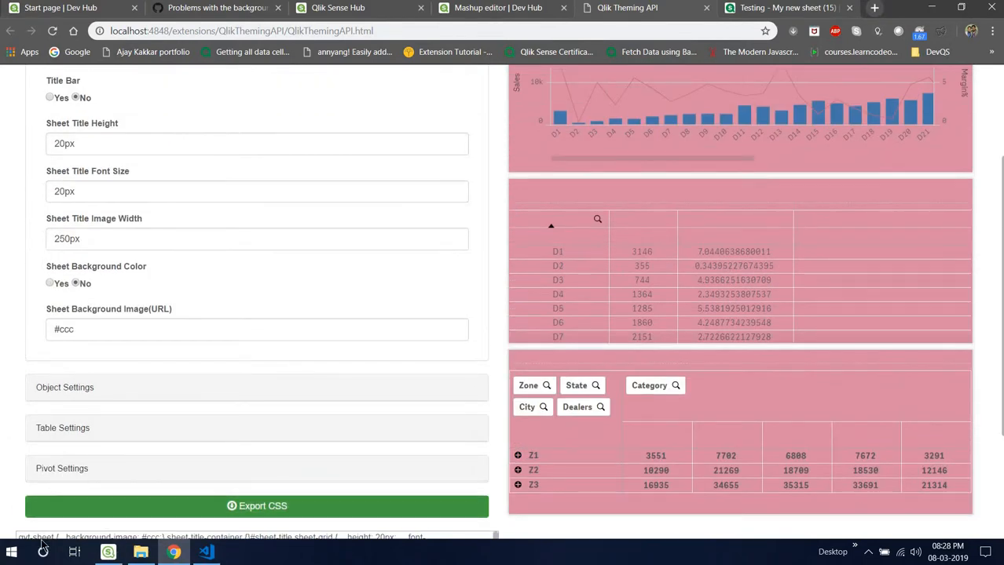
scroll(77, 219, "up", 1)
scroll(77, 220, "up", 1)
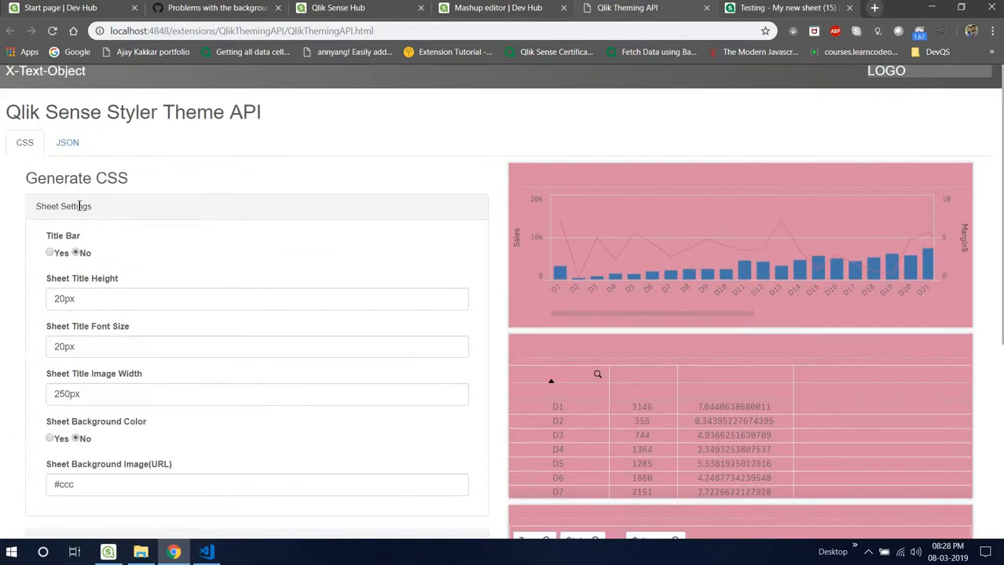
- Expand the Object Settings and set both Transparent all the objects and Ignore style (KPI & Text-Image) to Yes
left_click(81, 204)
left_click(268, 243)
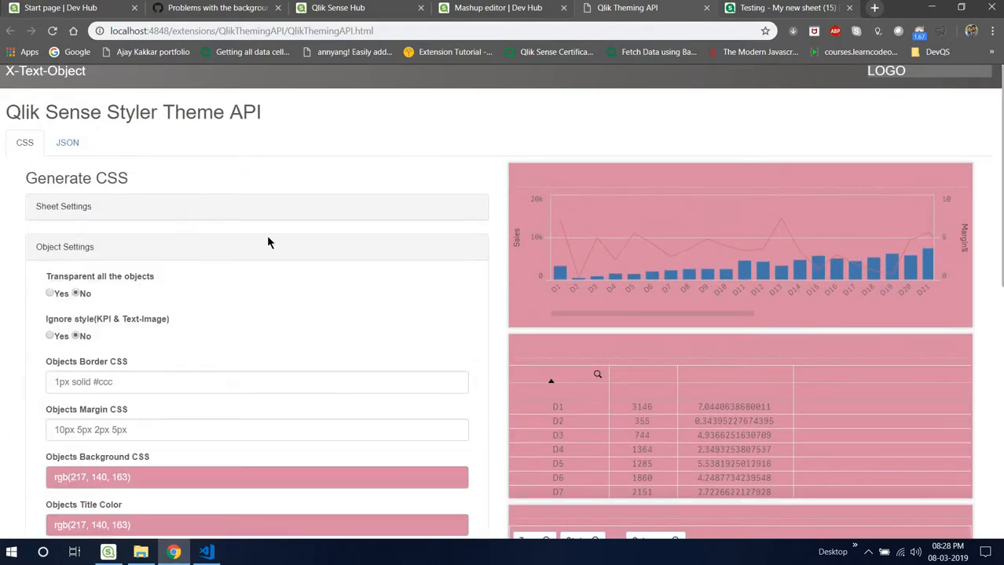
scroll(75, 217, "down", 1)
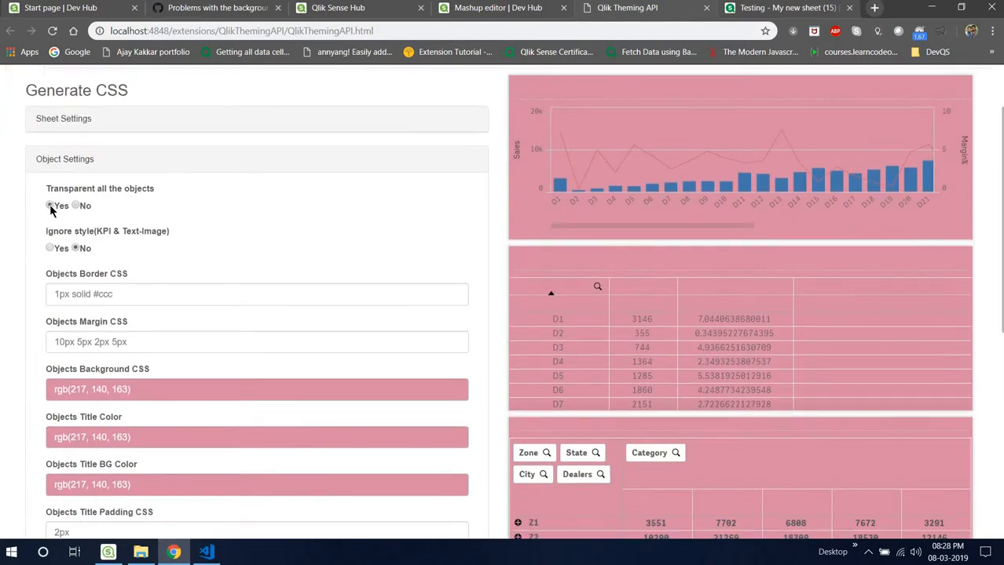
left_click(50, 208)
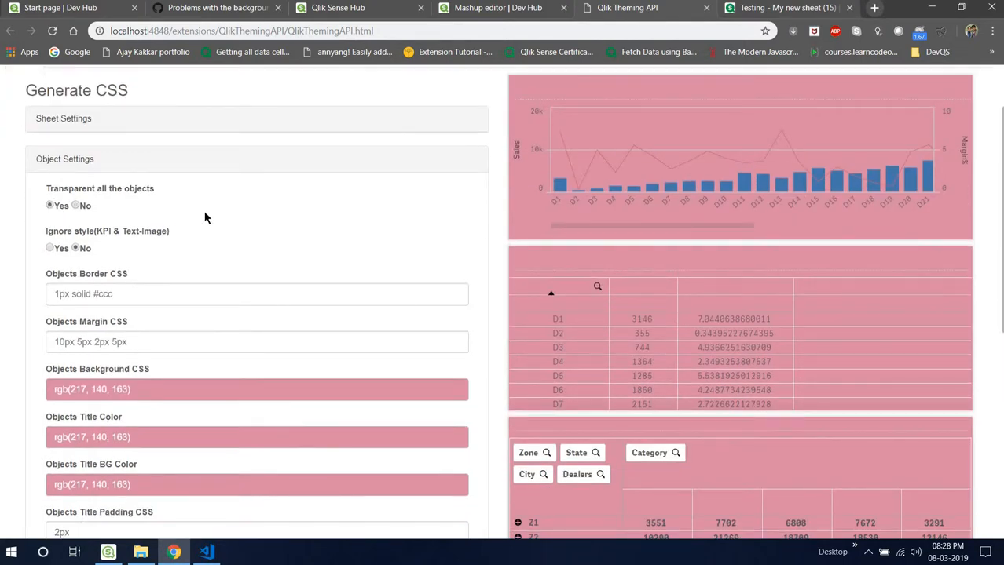
left_click(50, 248)
scroll(175, 152, "down", 1)
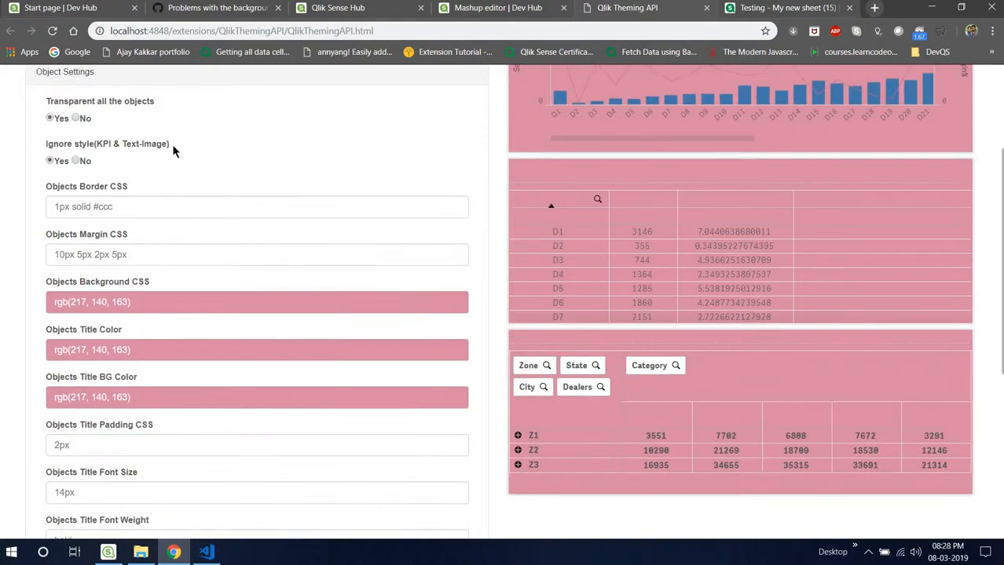
- Set the Objects Border CSS to 2px solid #000 and the Objects Margin CSS to 5px, and check the preview objects
left_click(155, 209)
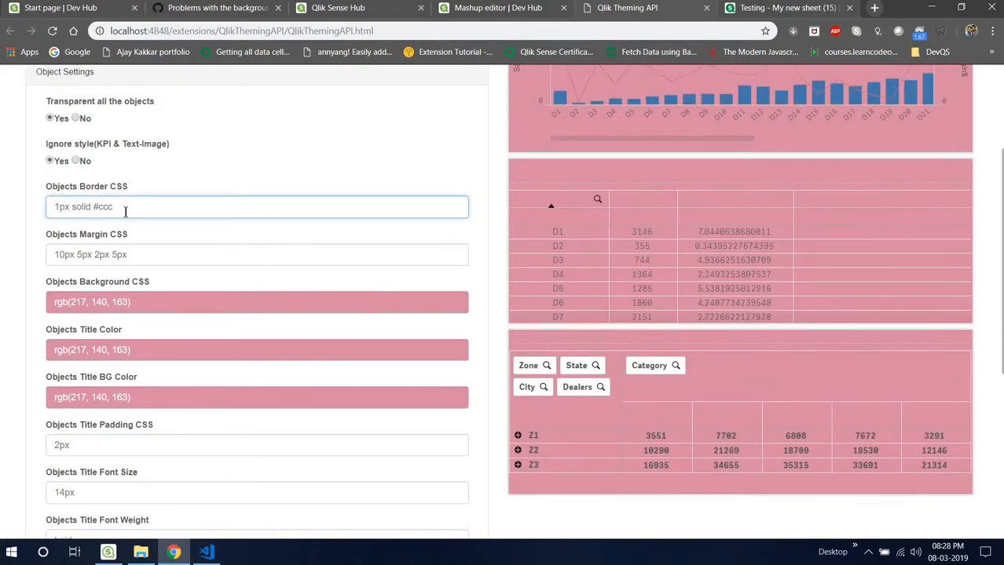
type("2p")
type("x solid #000")
key("Tab")
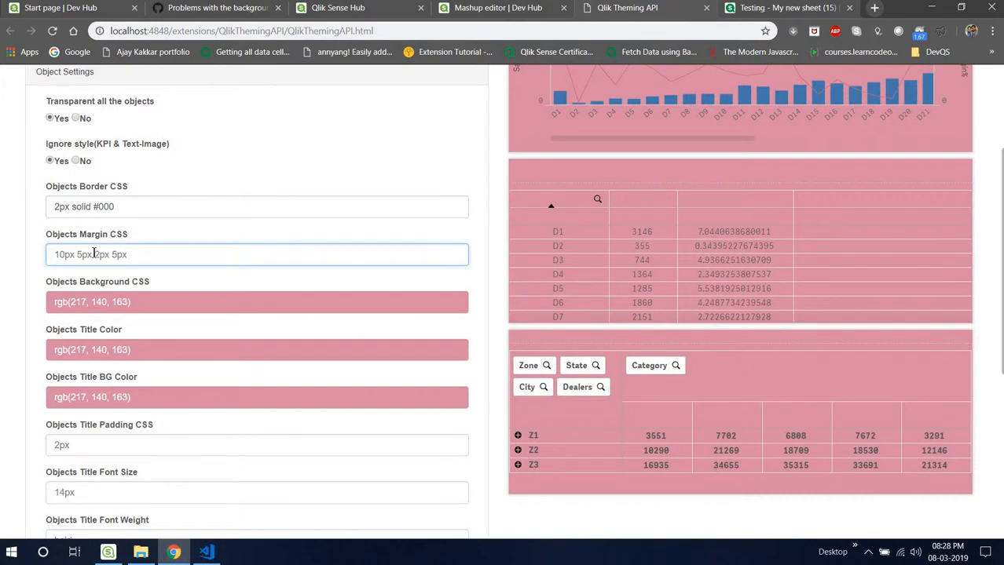
type("5")
key("Tab")
scroll(640, 189, "up", 2)
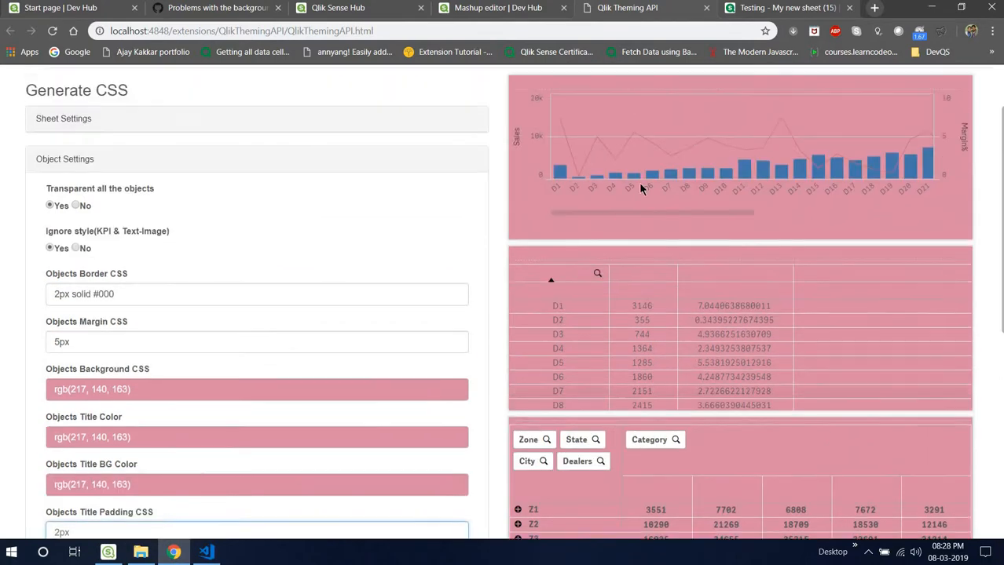
- Change the Objects Margin CSS to 10px
left_click(79, 296)
left_click(61, 342)
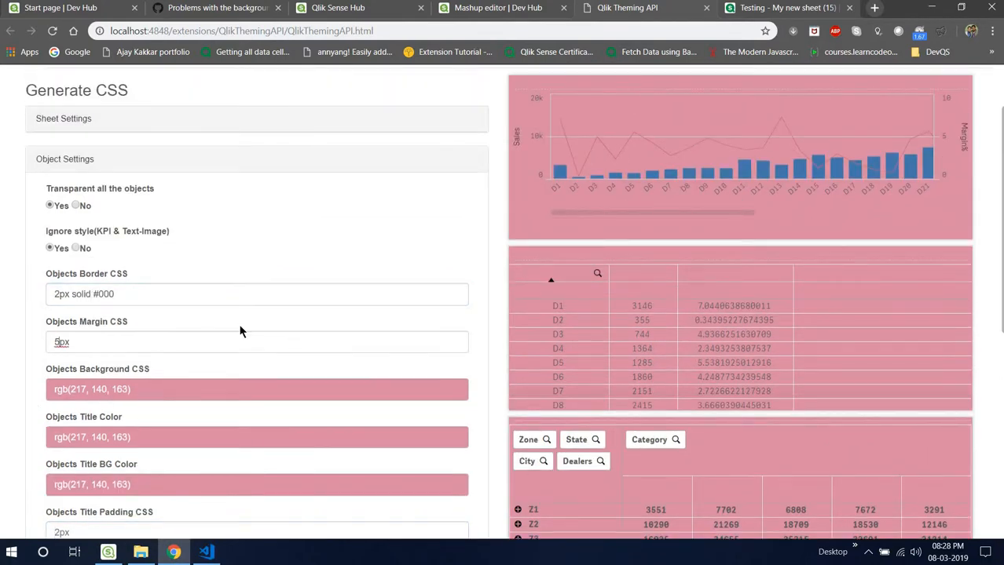
key("BackSpace")
type("10")
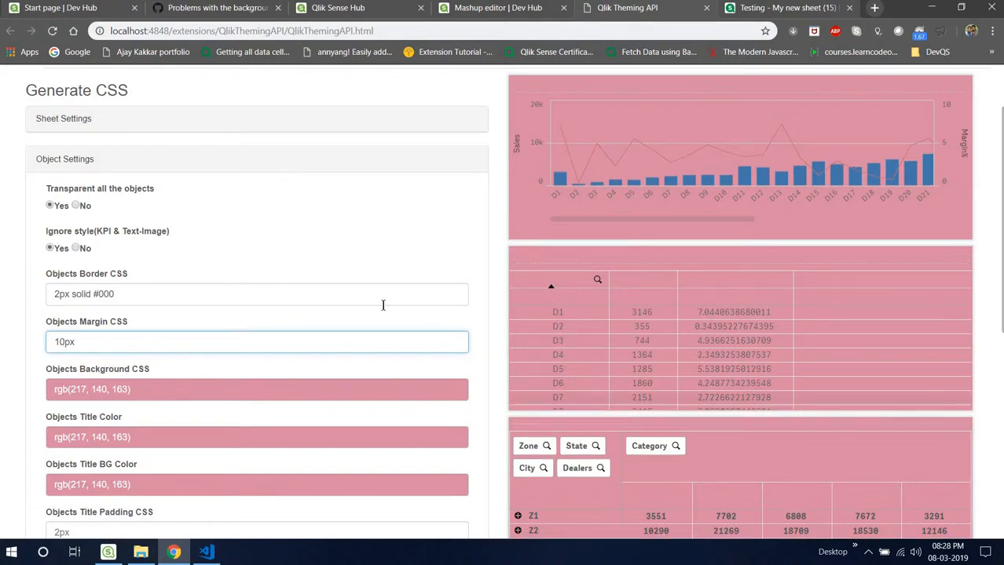
- Try black and grey shades for the Objects Background CSS, ending with light grey rgb(247, 247, 247)
left_click(130, 389)
scroll(141, 338, "down", 1)
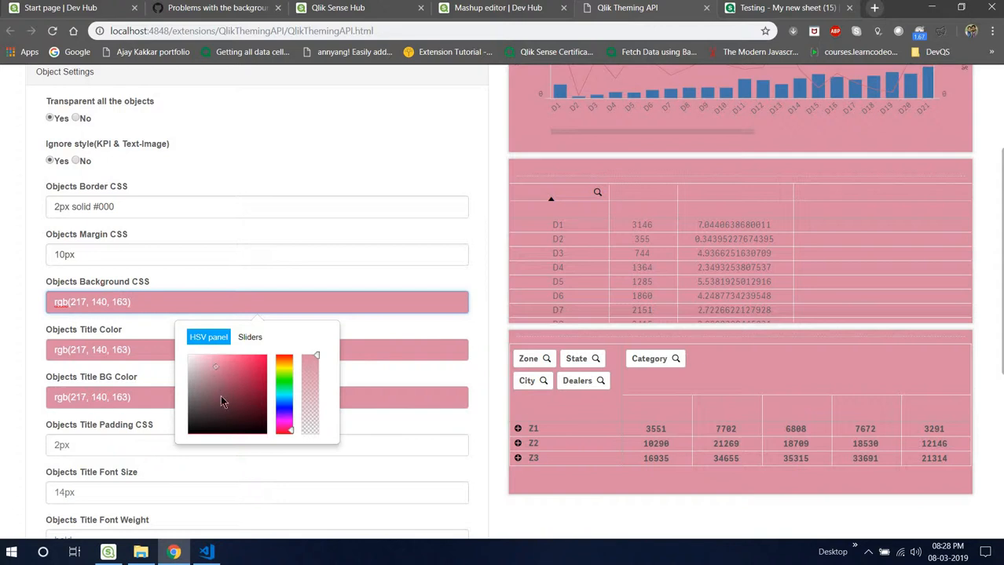
left_click_drag(221, 398, 254, 434)
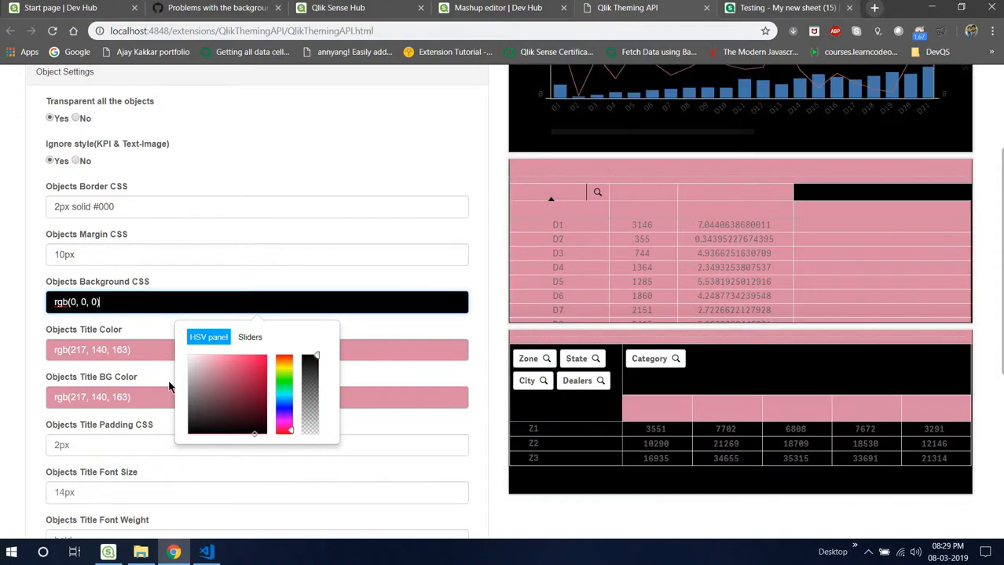
left_click(188, 383)
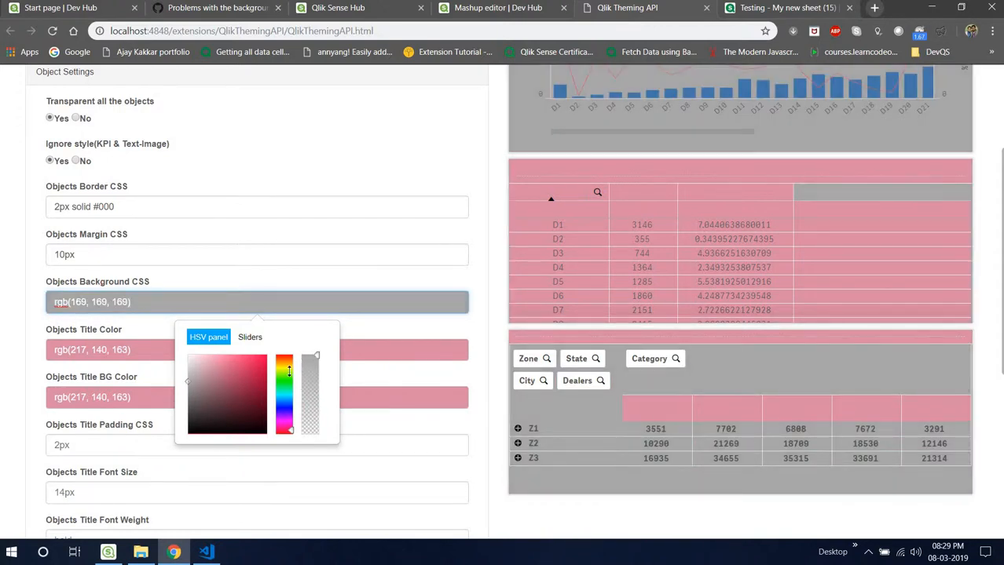
left_click_drag(287, 370, 287, 364)
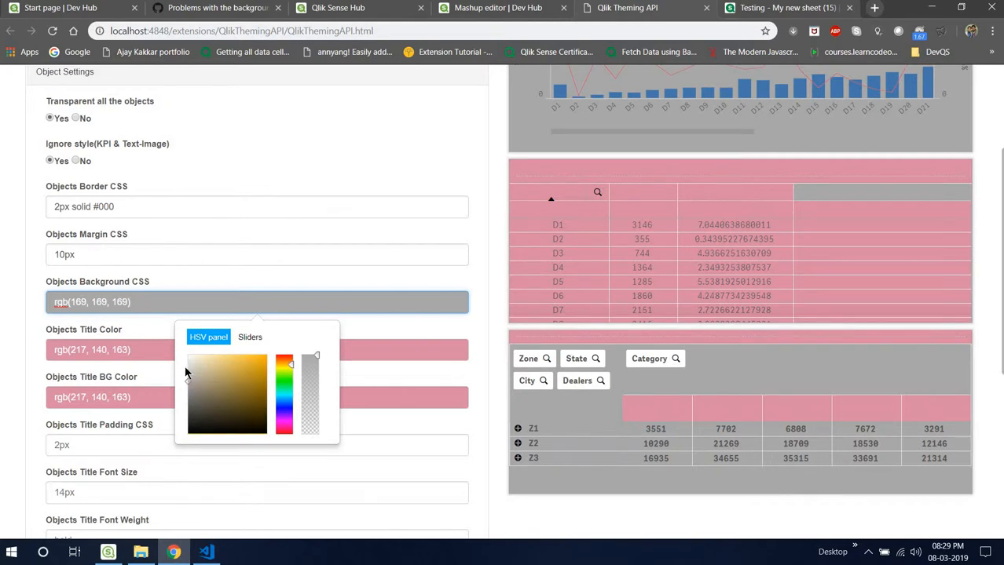
left_click_drag(187, 374, 179, 363)
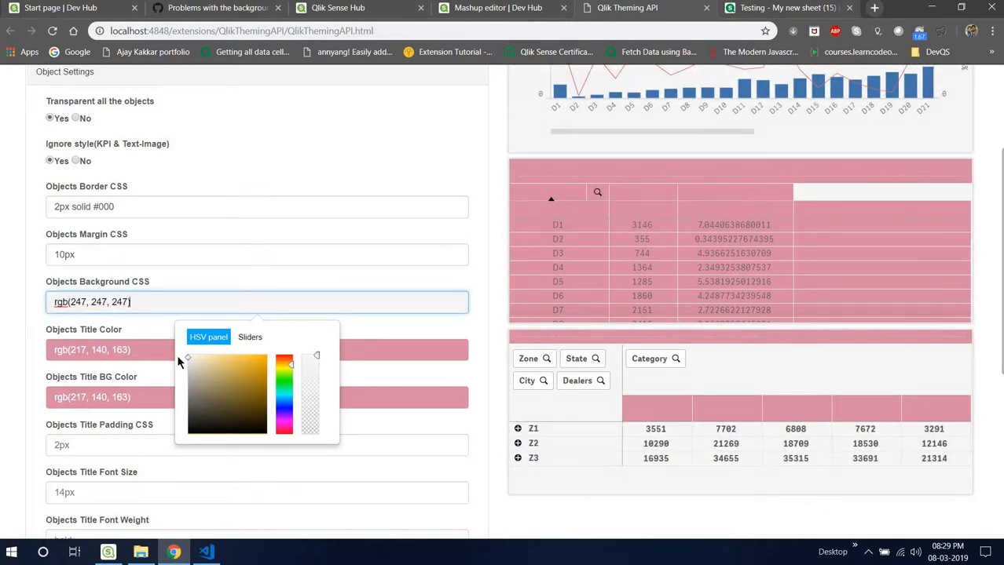
- Set the Objects Title Color to black rgb(0, 0, 0) and the Objects Title BG Color to light grey rgb(238, 238, 238)
left_click_drag(59, 351, 63, 350)
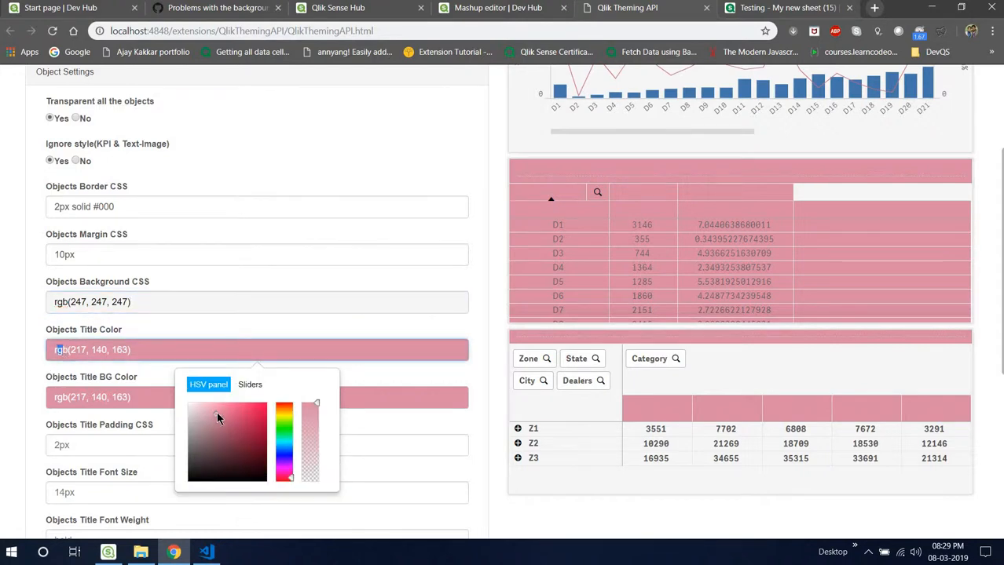
mouse_move(213, 415)
left_mouse_down()
mouse_move(256, 440)
mouse_move(208, 436)
mouse_move(193, 403)
left_mouse_up()
mouse_move(134, 494)
left_mouse_down()
mouse_move(121, 535)
mouse_move(116, 528)
left_mouse_up()
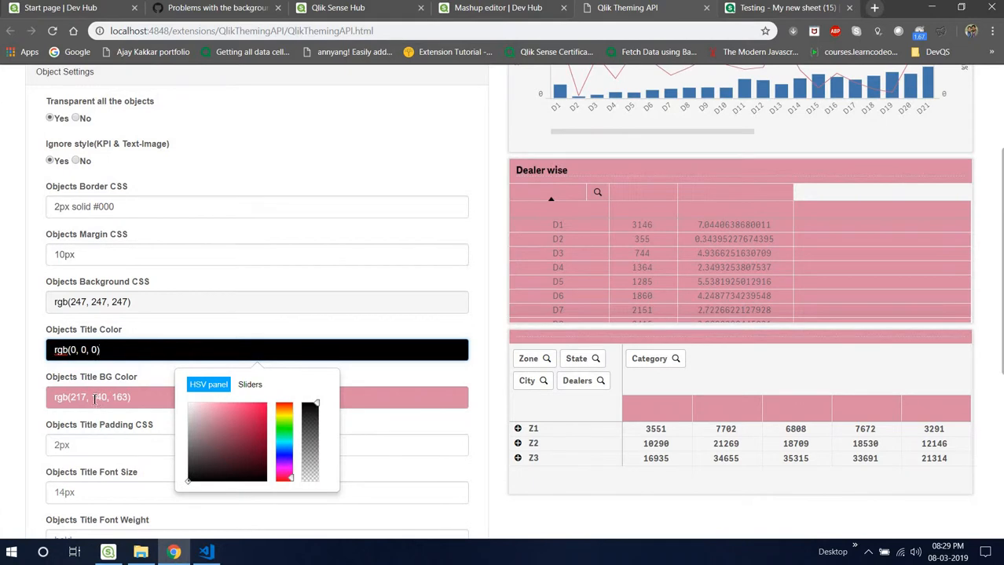
left_click(95, 399)
mouse_move(200, 461)
left_mouse_down()
mouse_move(175, 424)
mouse_move(169, 454)
left_mouse_up()
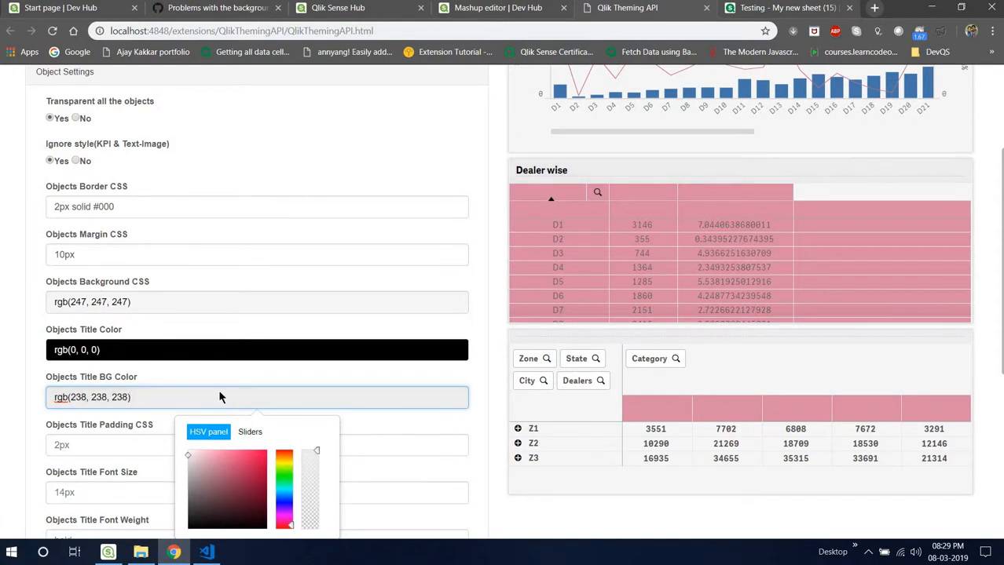
- Set the Objects Background CSS to white rgb(255, 255, 255) and check the preview chart and tables
left_click(97, 303)
left_click_drag(186, 356, 182, 334)
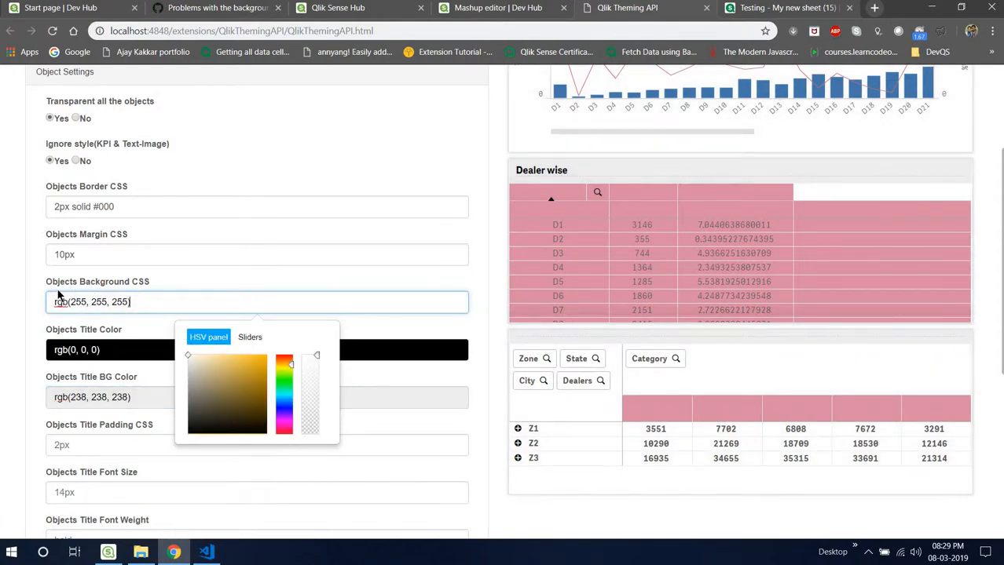
scroll(497, 273, "up", 2)
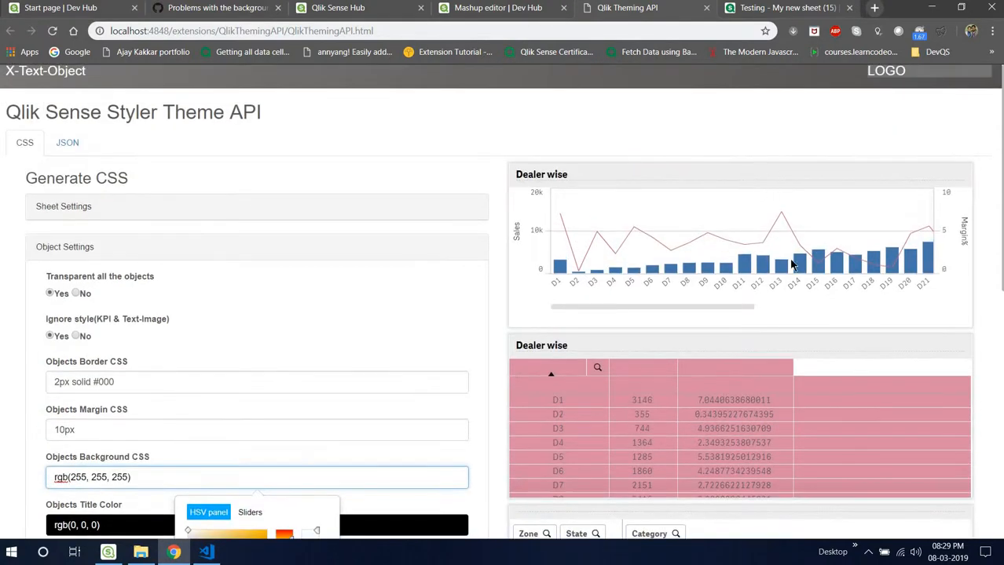
scroll(435, 264, "down", 1)
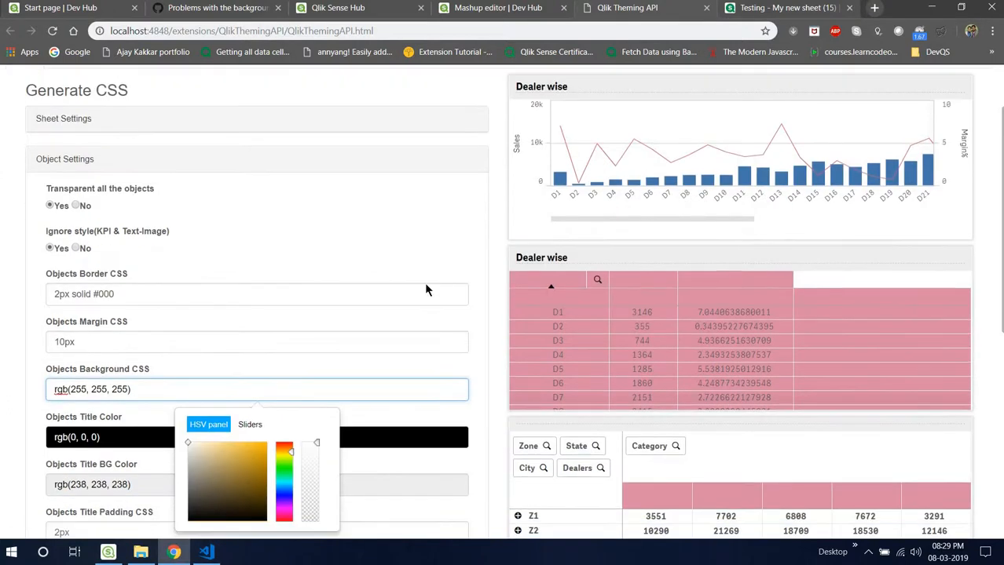
scroll(427, 291, "up", 1)
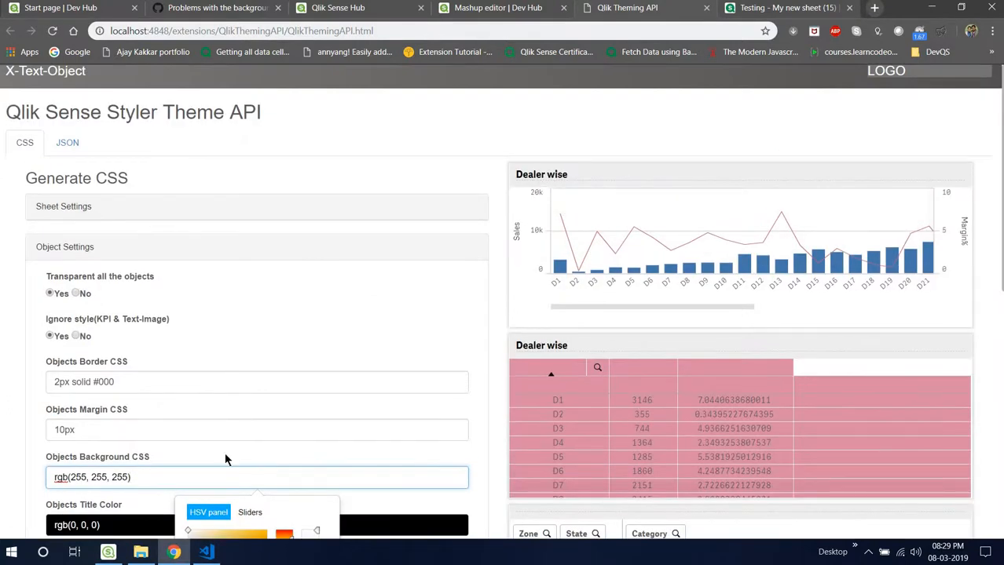
- Replace the Objects Margin CSS with 10px 5px 2px 5px
double_click(65, 430)
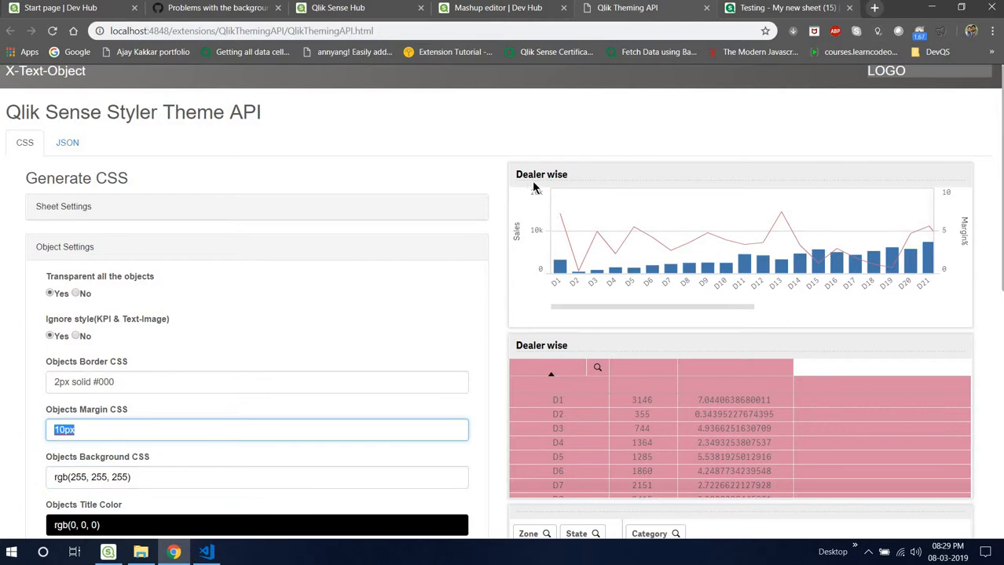
key("BackSpace")
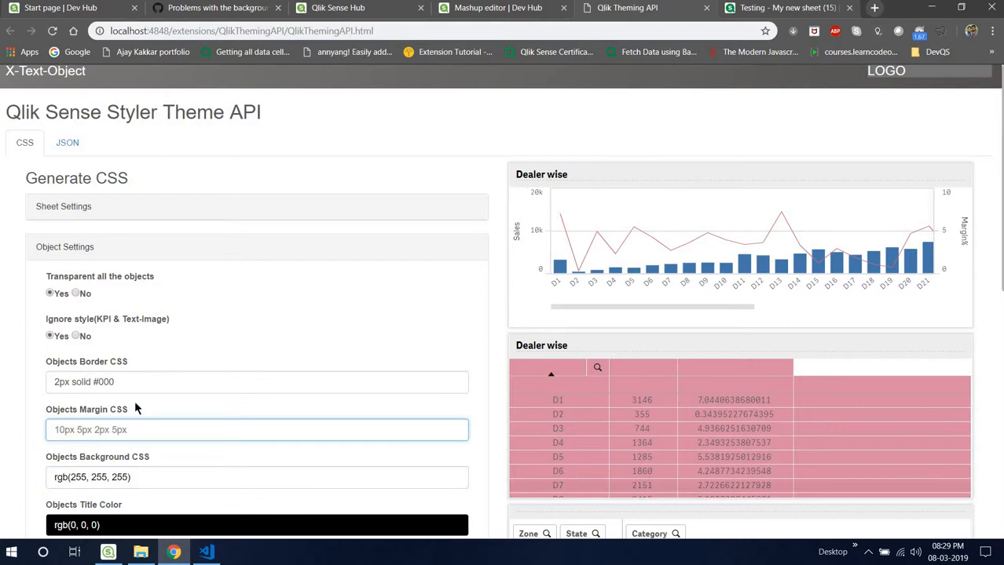
type("10")
type("pc 5pc")
key("BackSpace")
type("x")
key("Left")
key("Left")
key("Left")
key("Left")
key("BackSpace")
type("x")
key("End")
type("2px 5px")
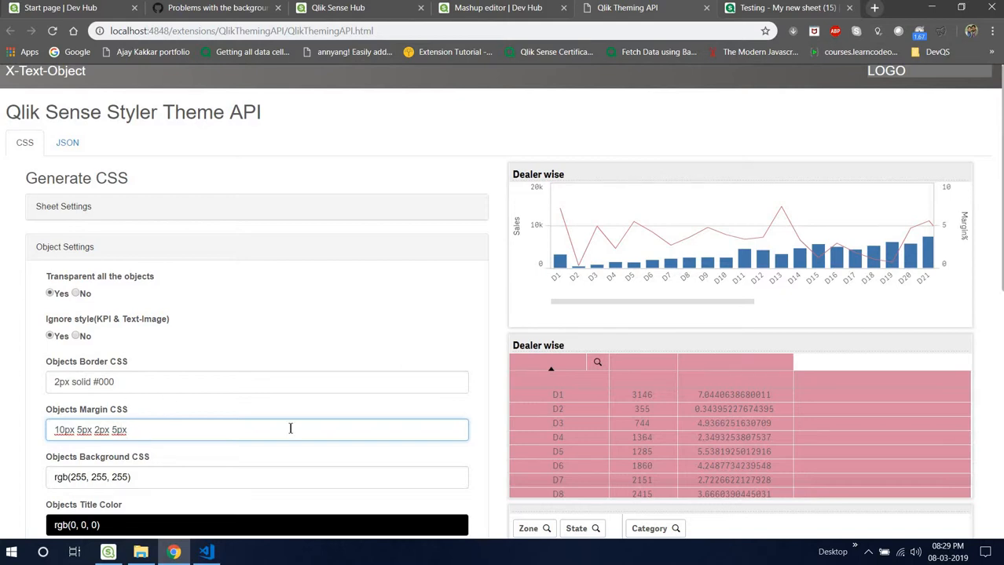
- Change the Objects Margin CSS's left value to 10px and try 5px for the bottom value, ending with 10px 5px 2px 10px
type("10")
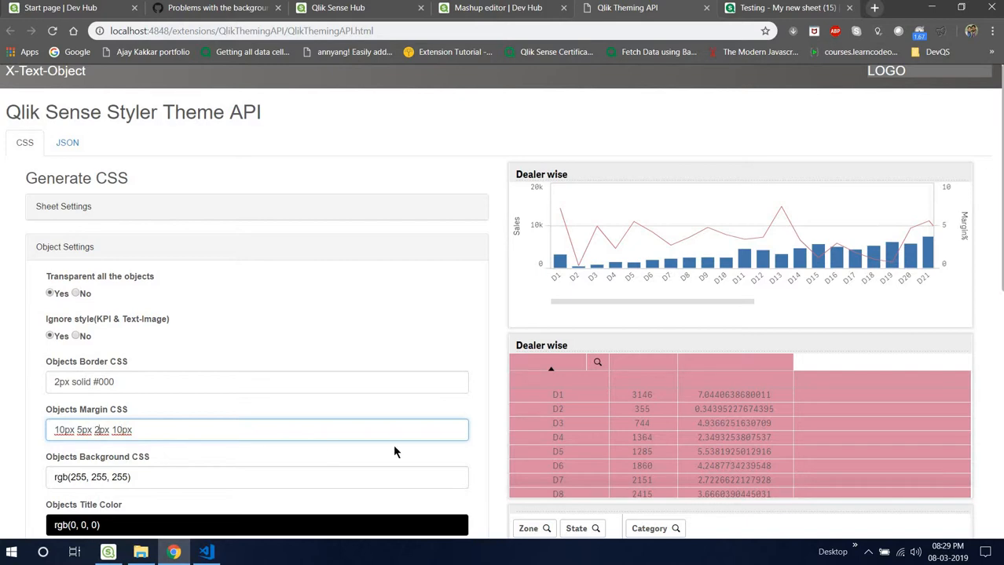
key("BackSpace")
type("5")
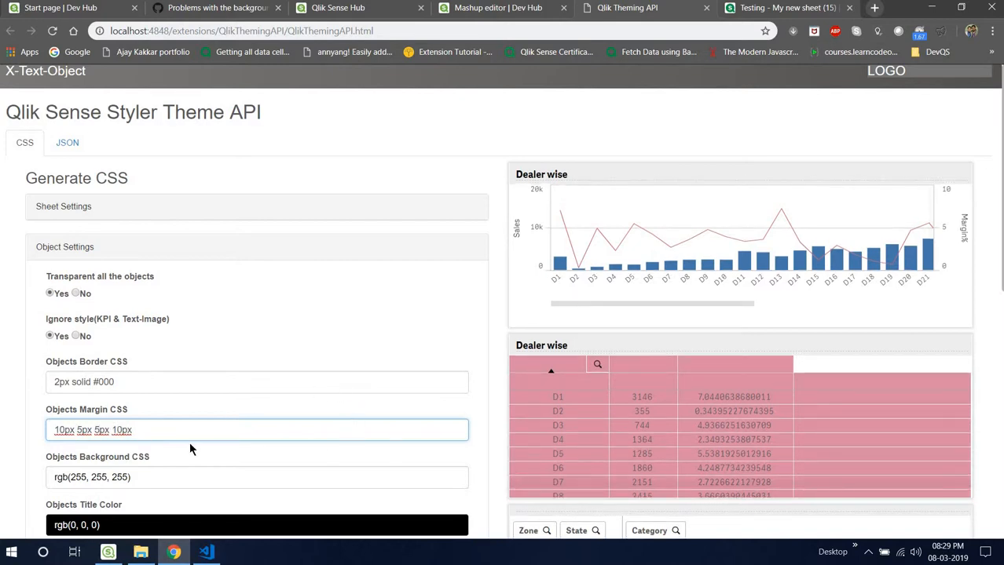
key("BackSpace")
type("2")
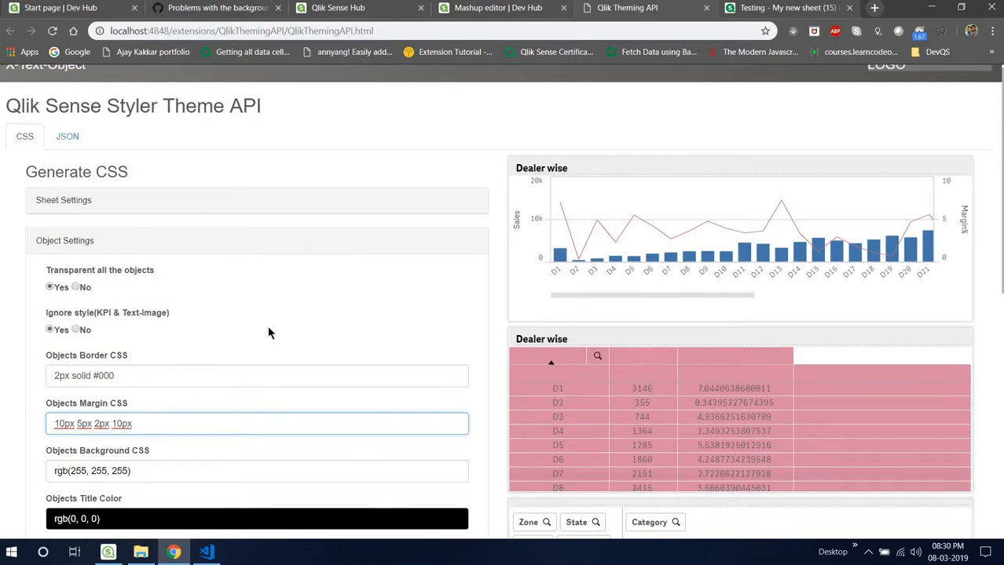
- Try 2px as the Objects Title Padding CSS
scroll(267, 330, "down", 2)
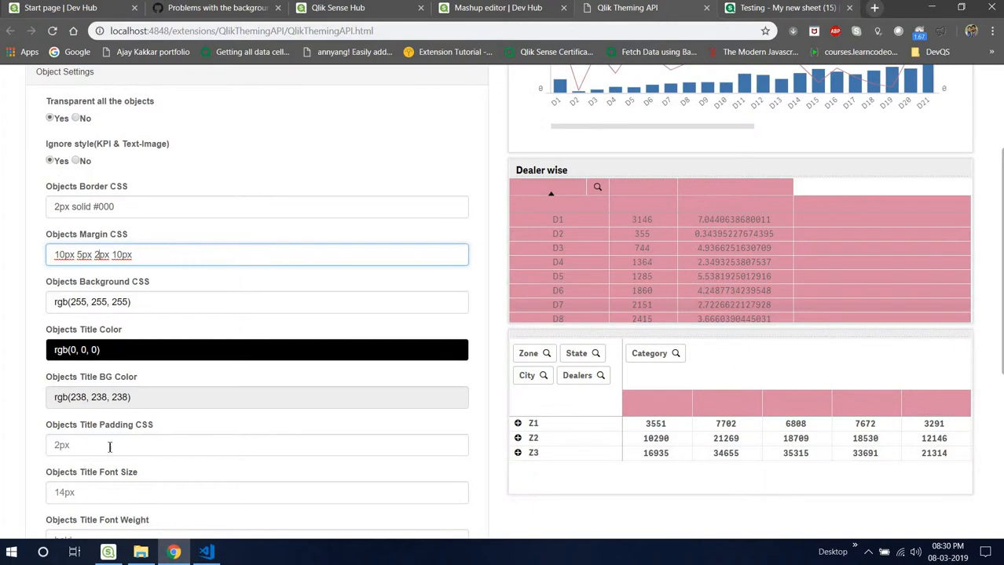
left_click(110, 447)
scroll(314, 486, "up", 1)
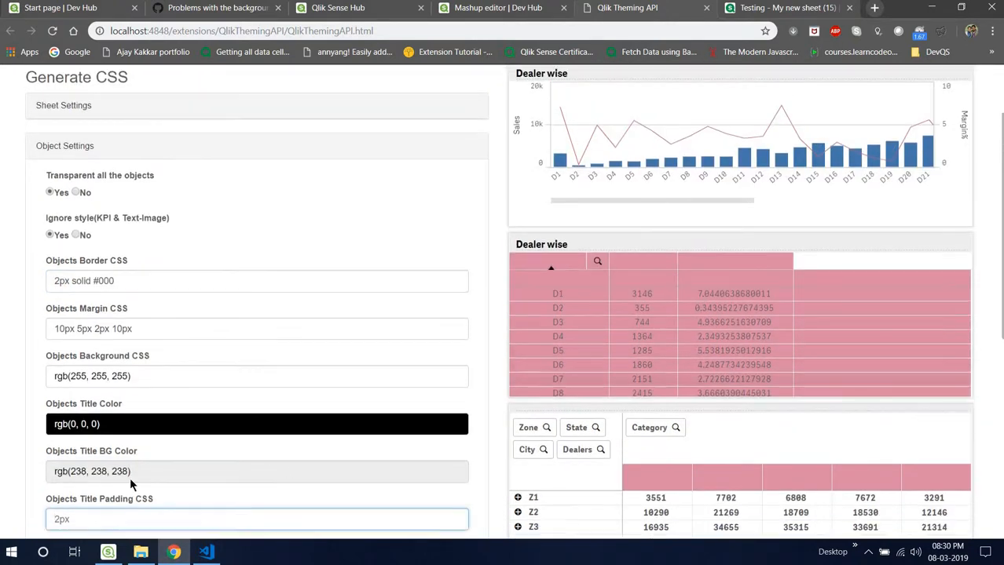
scroll(130, 484, "down", 1)
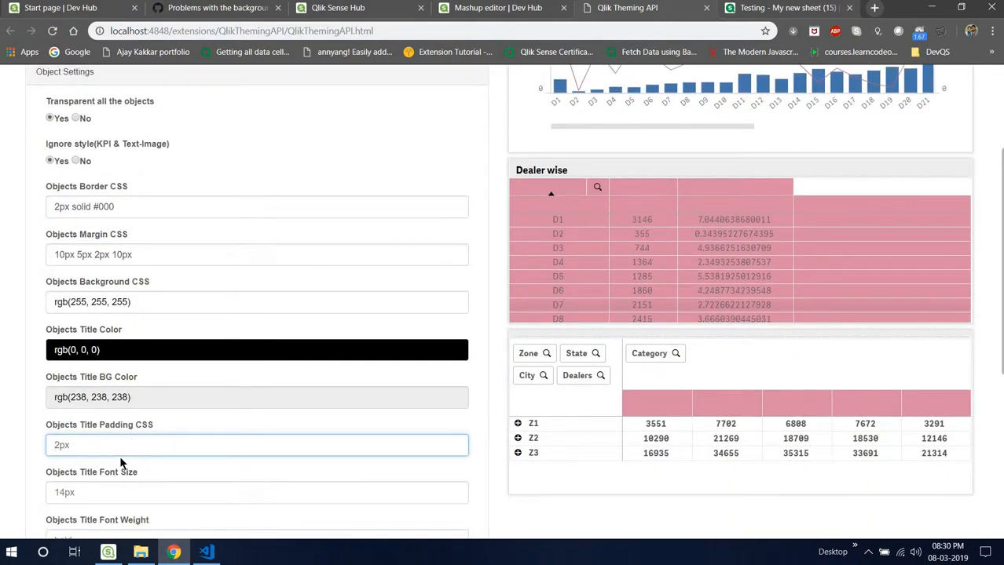
type("2p")
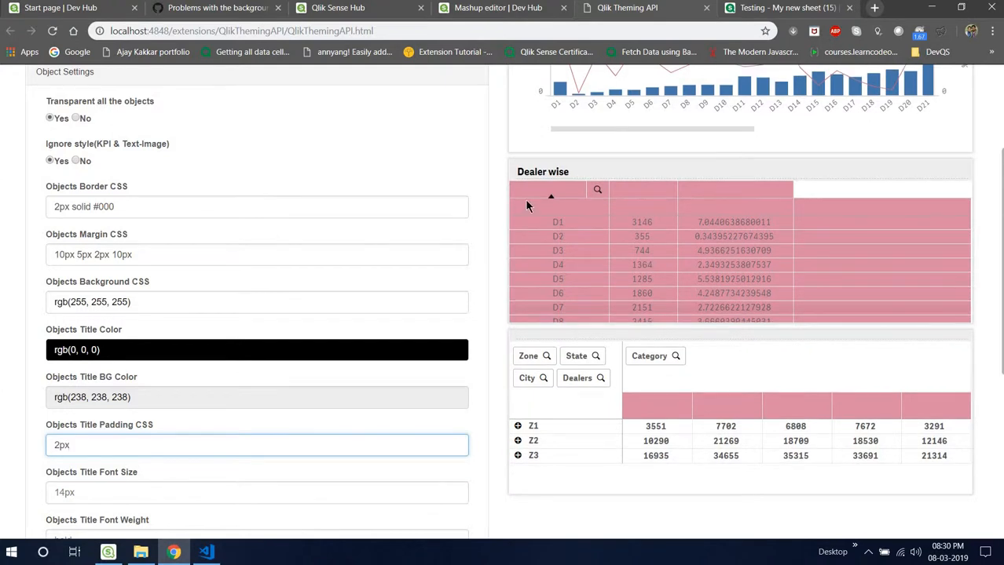
type("x")
- Copy the Objects Margin CSS value into the Objects Title Padding CSS and edit it to 5px 5px 2px 5px
triple_click(102, 255)
key("ctrl+c")
triple_click(243, 442)
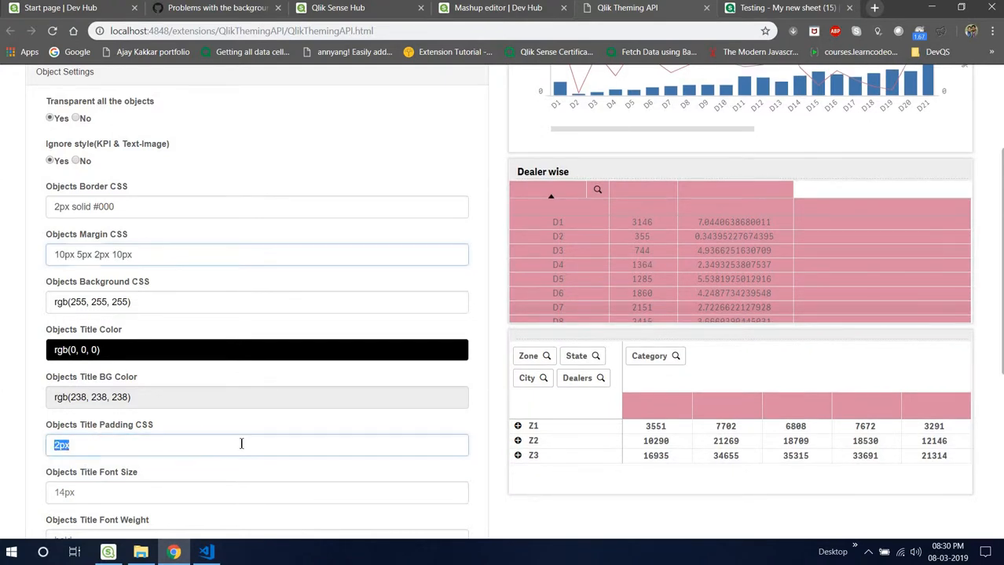
key("ctrl+v")
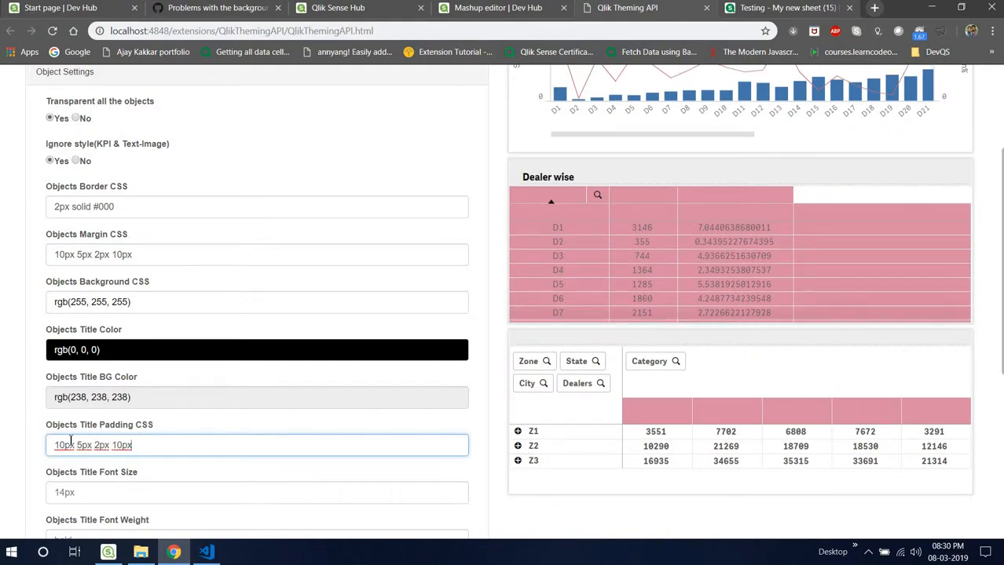
left_click_drag(65, 445, 53, 445)
type("5")
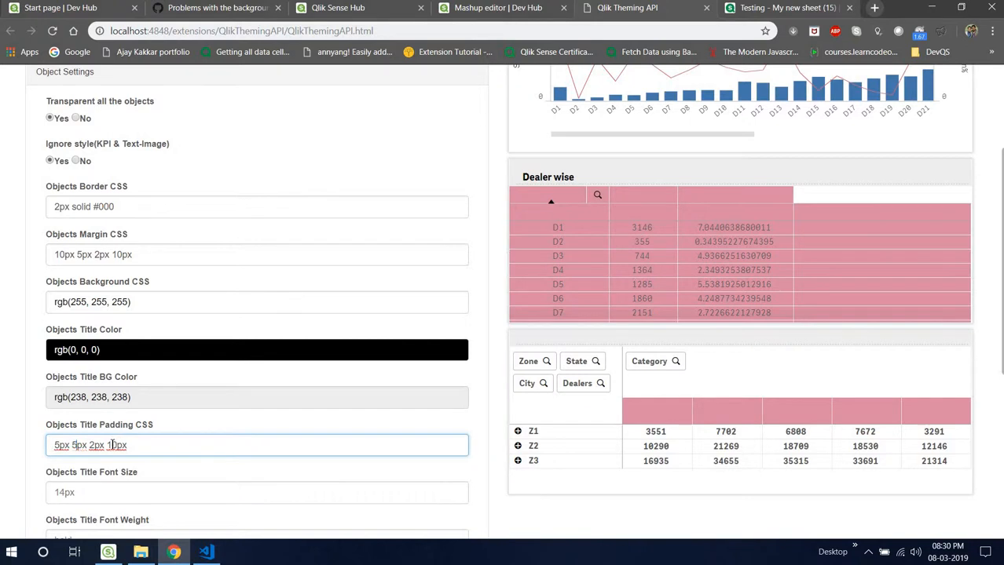
left_click_drag(107, 446, 117, 445)
type("5")
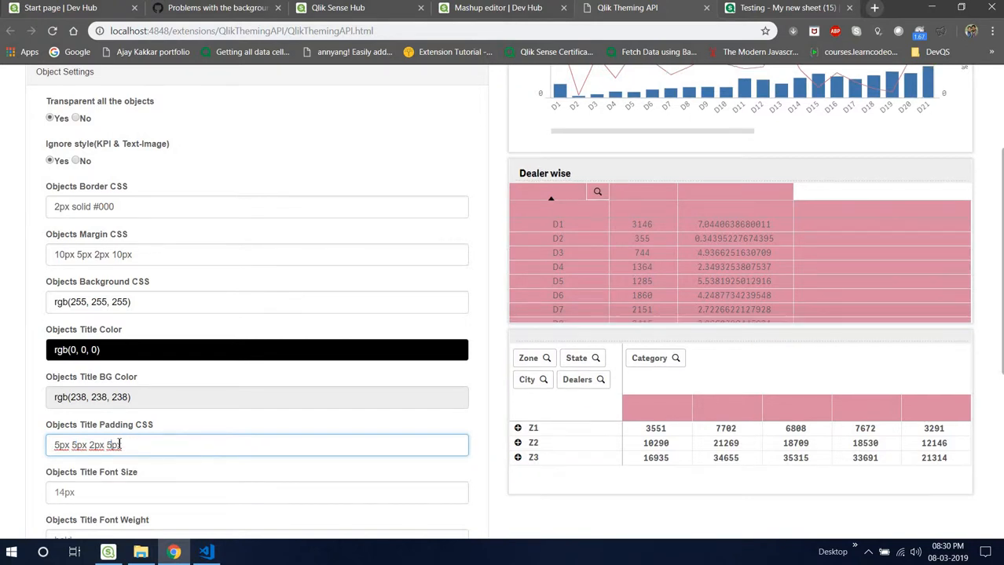
- Try 20px for the Objects Title Font Size, then set it to 18px
scroll(119, 445, "down", 2)
left_click(199, 411)
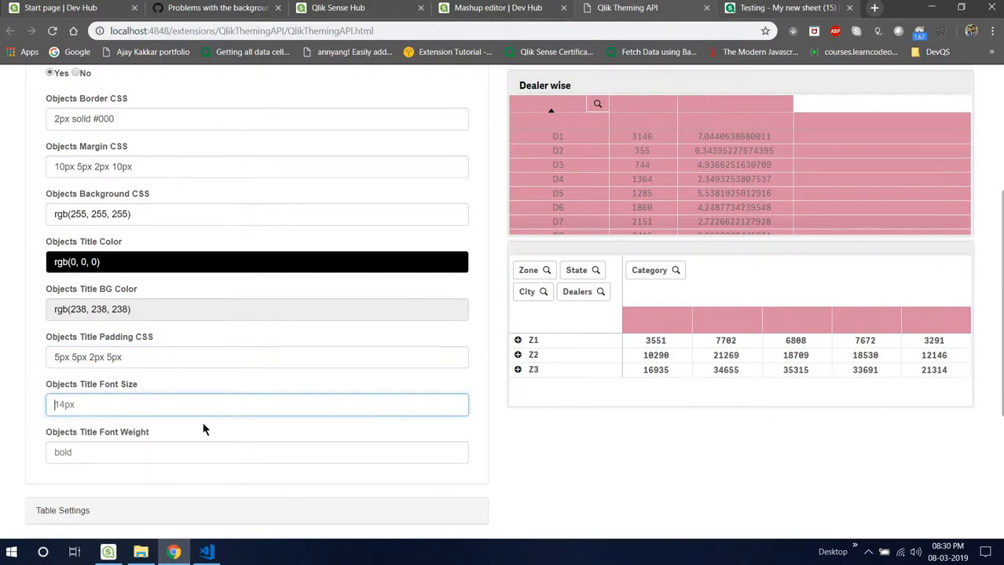
scroll(199, 411, "up", 2)
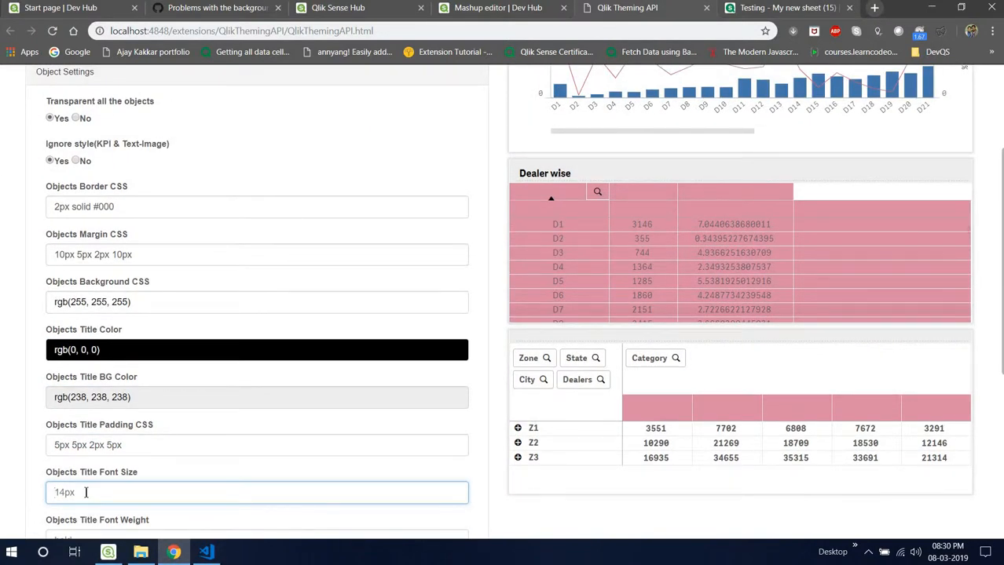
type("20px")
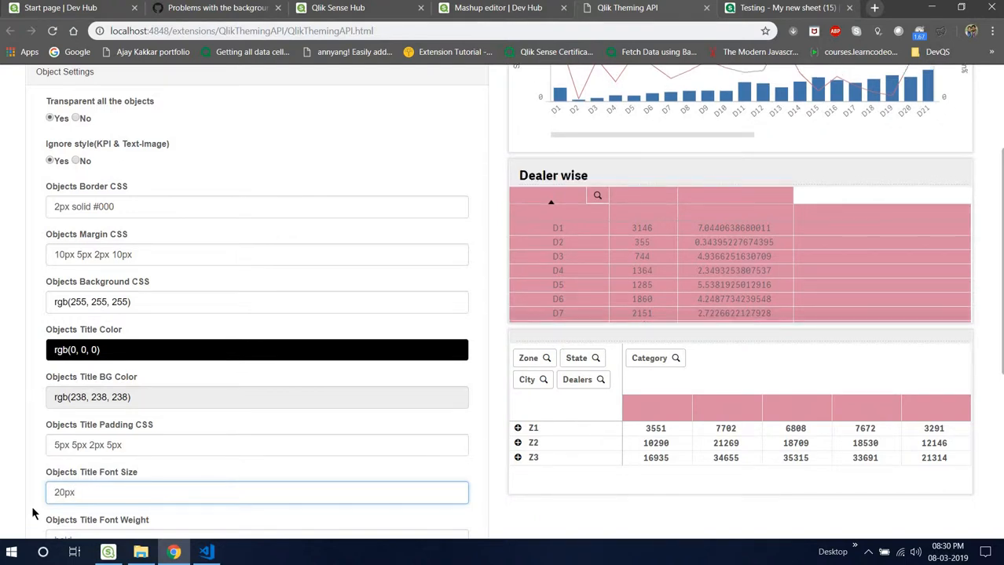
left_click_drag(65, 493, 37, 491)
type("18")
- Set the Objects Title Font Weight to normal
scroll(154, 448, "down", 2)
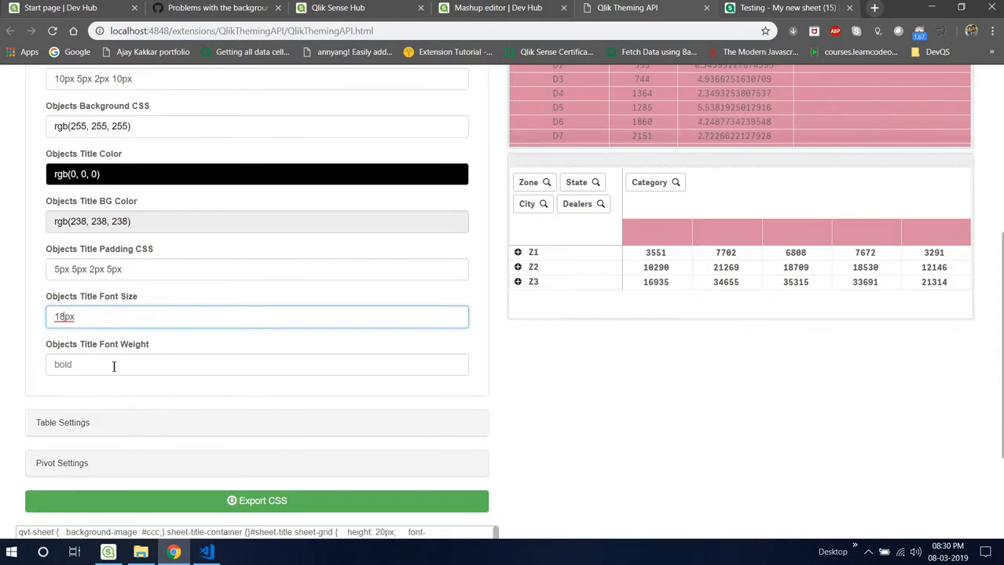
left_click(111, 365)
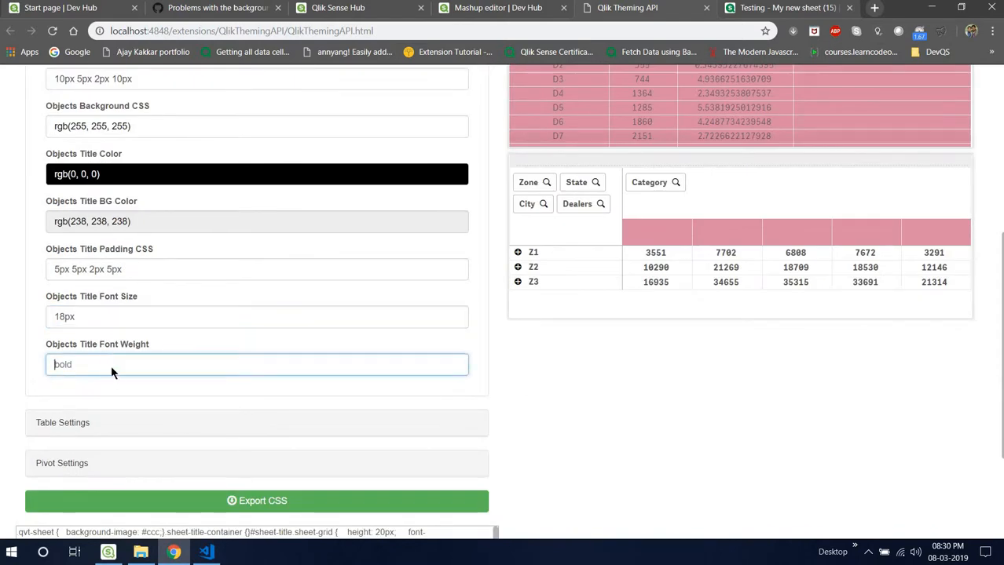
scroll(110, 365, "up", 2)
scroll(144, 382, "down", 1)
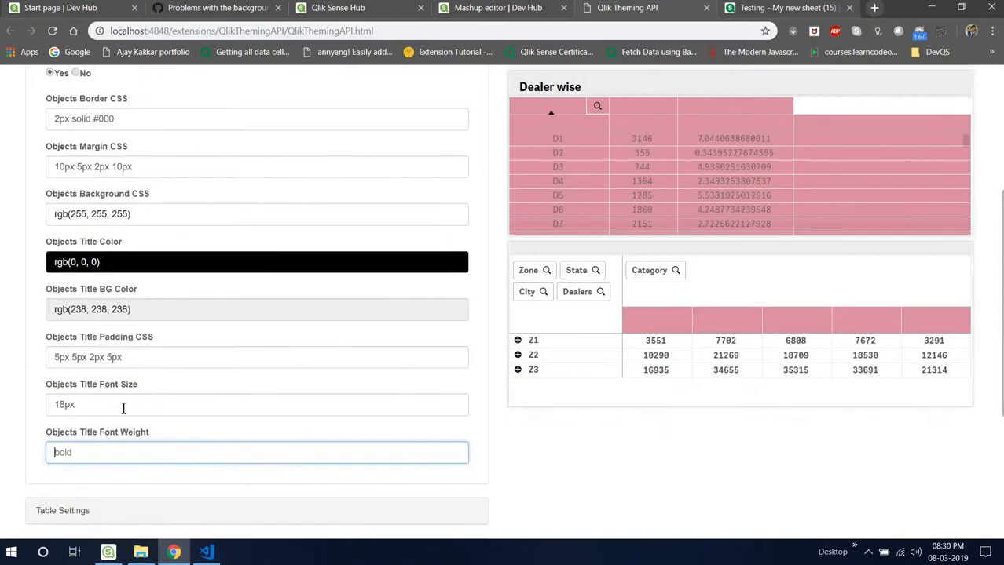
type("normal")
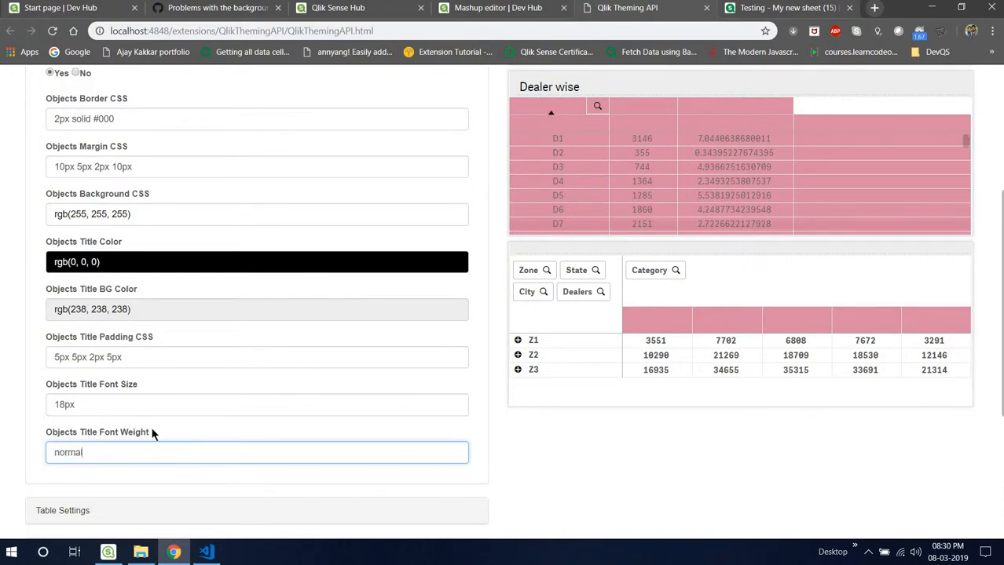
- Collapse the Object Settings and expand the Table Settings, checking the preview table's rows
scroll(260, 347, "down", 1)
scroll(188, 358, "up", 5)
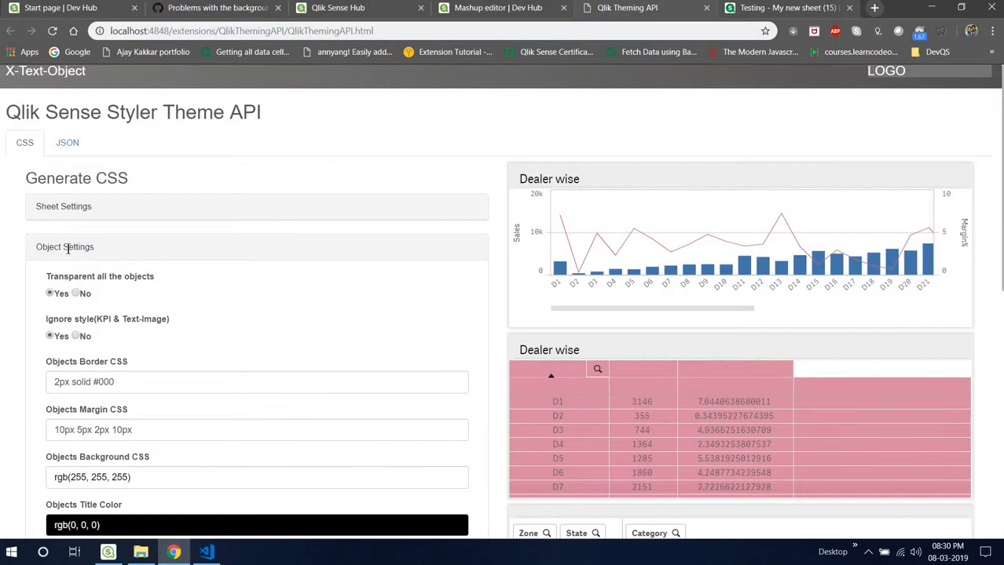
left_click(68, 248)
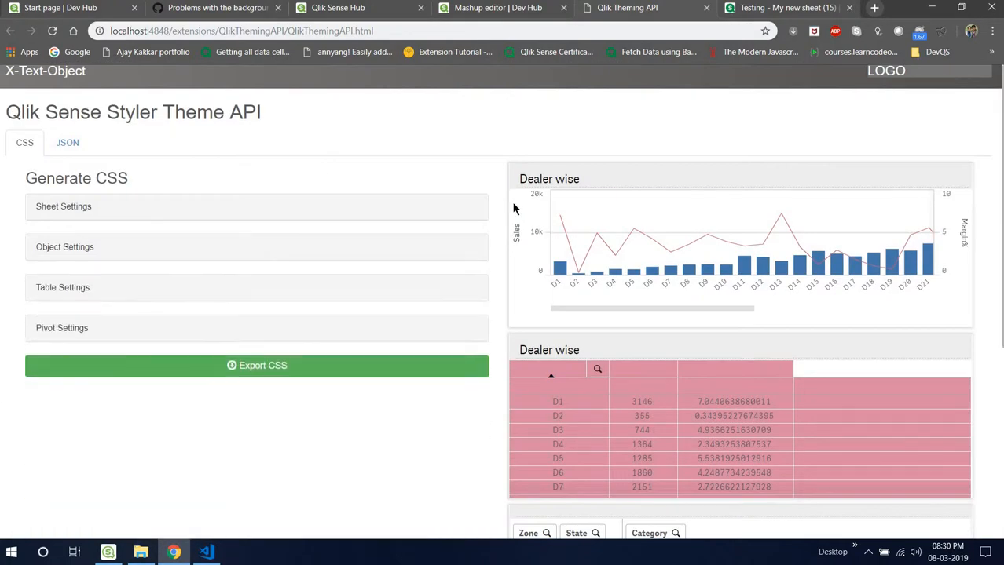
left_click(75, 287)
scroll(766, 340, "down", 1)
scroll(641, 352, "down", 3)
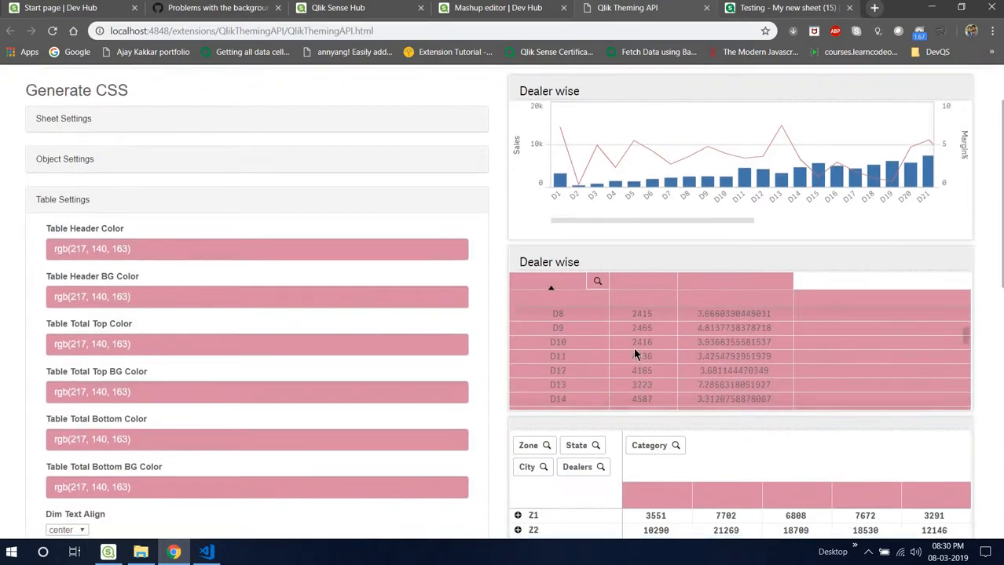
- Set the Table Header Color to black rgb(0, 0, 0) and try header backgrounds, ending with dark blue rgb(4, 40, 67)
left_click(90, 249)
left_click(183, 384)
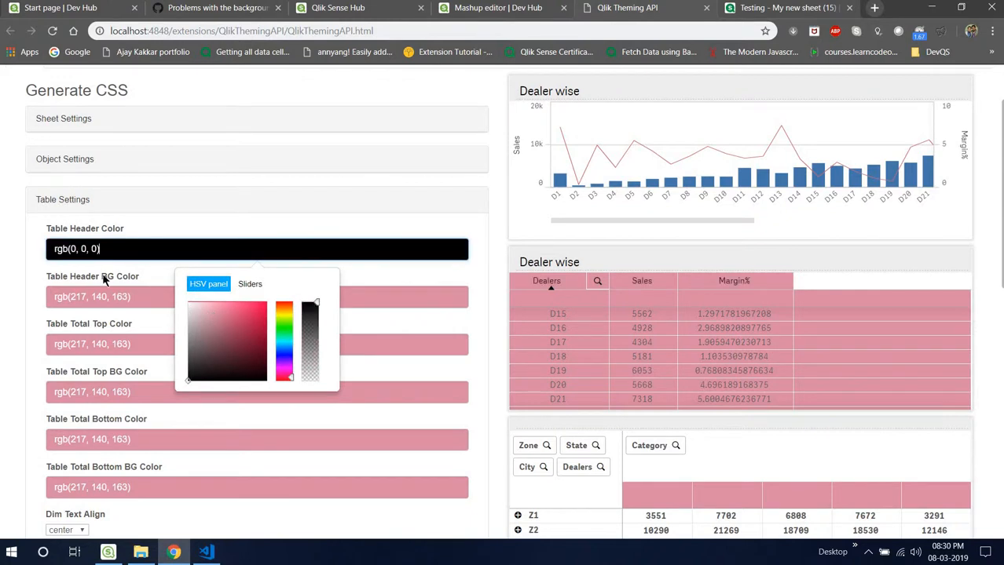
left_click(99, 297)
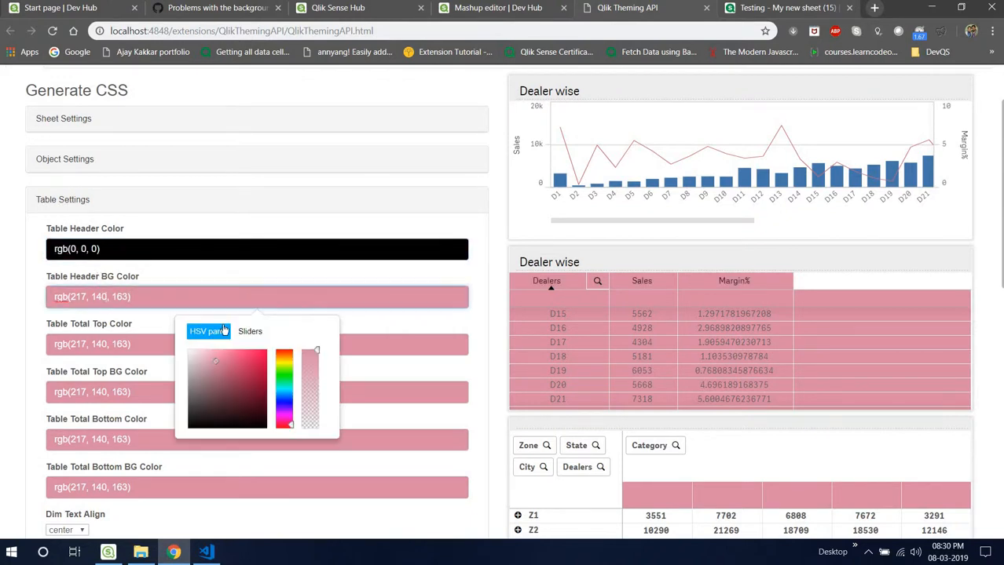
left_click_drag(212, 359, 182, 354)
left_click(252, 358)
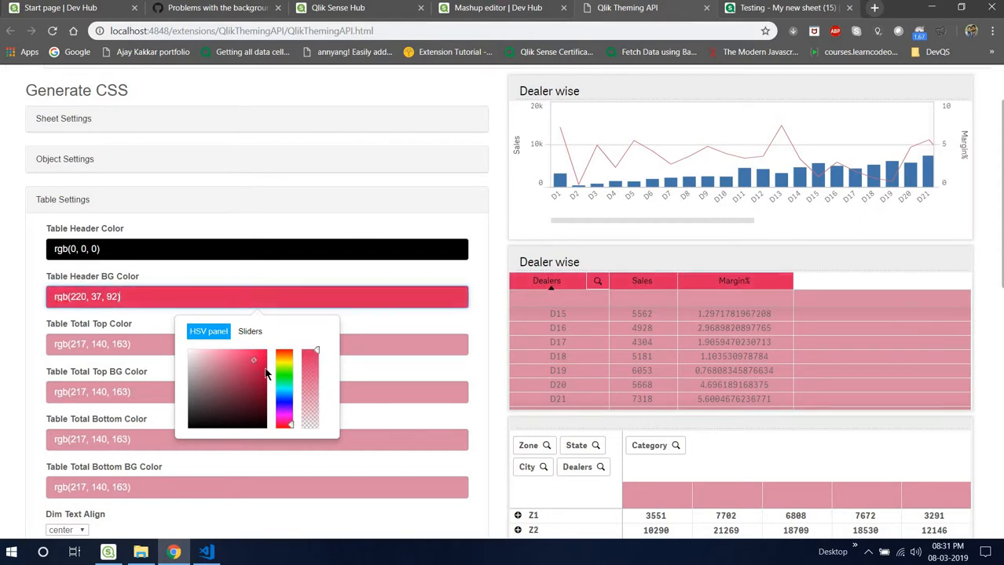
left_click_drag(284, 390, 283, 395)
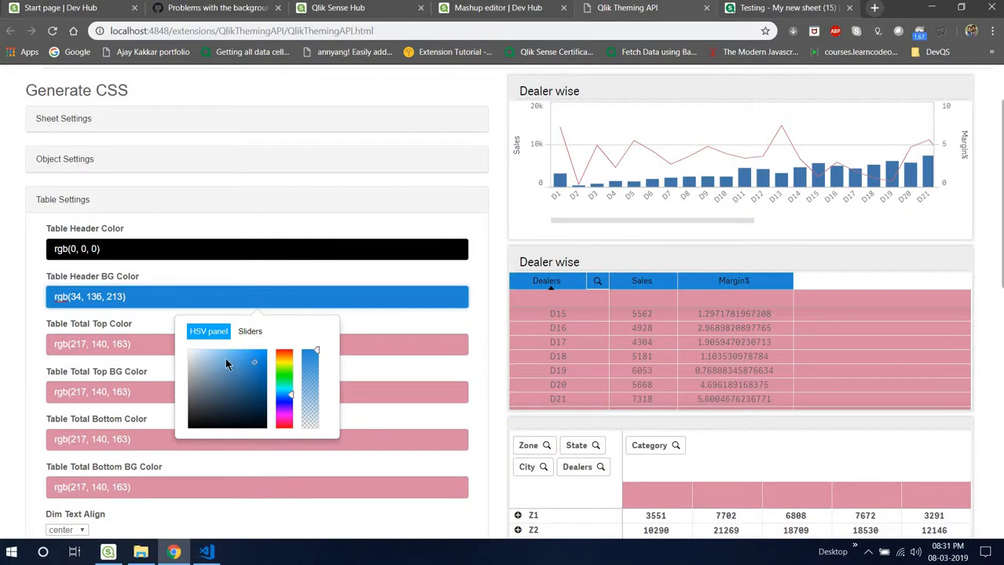
mouse_move(226, 359)
left_mouse_down()
mouse_move(206, 350)
mouse_move(218, 374)
mouse_move(243, 376)
mouse_move(262, 408)
left_mouse_up()
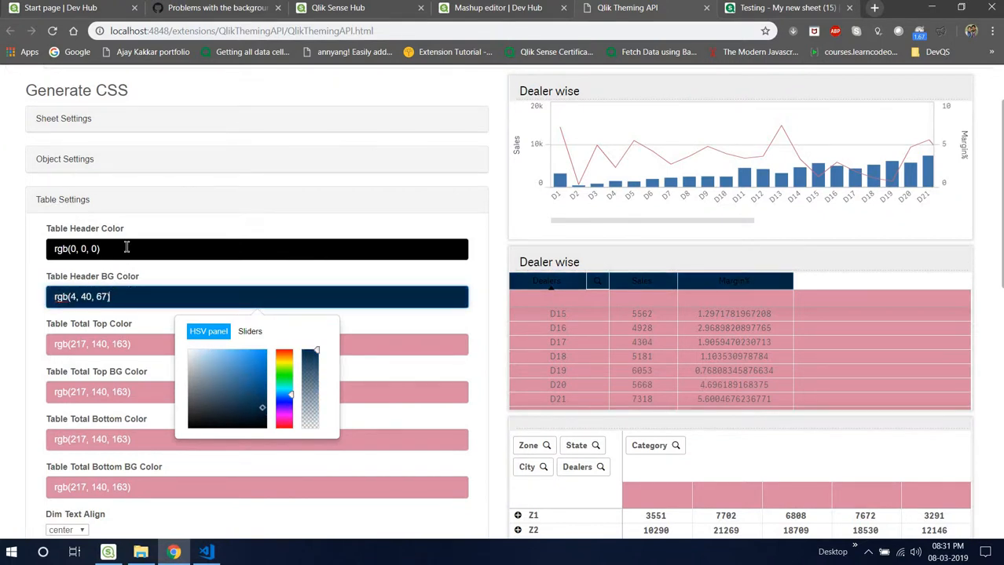
- Change the Table Header Color to white rgb(255, 255, 255)
left_click(126, 248)
left_click(188, 302)
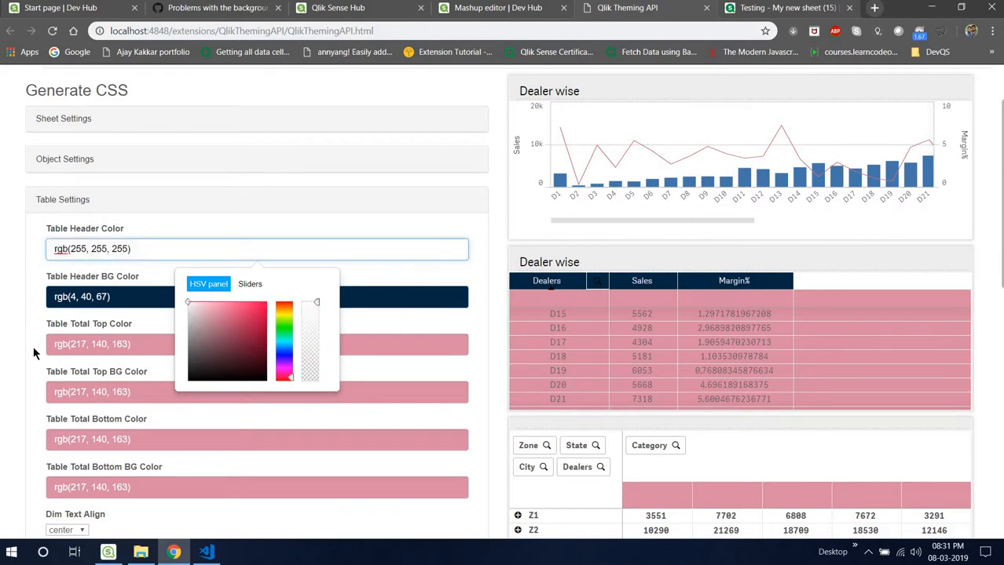
left_click(543, 269)
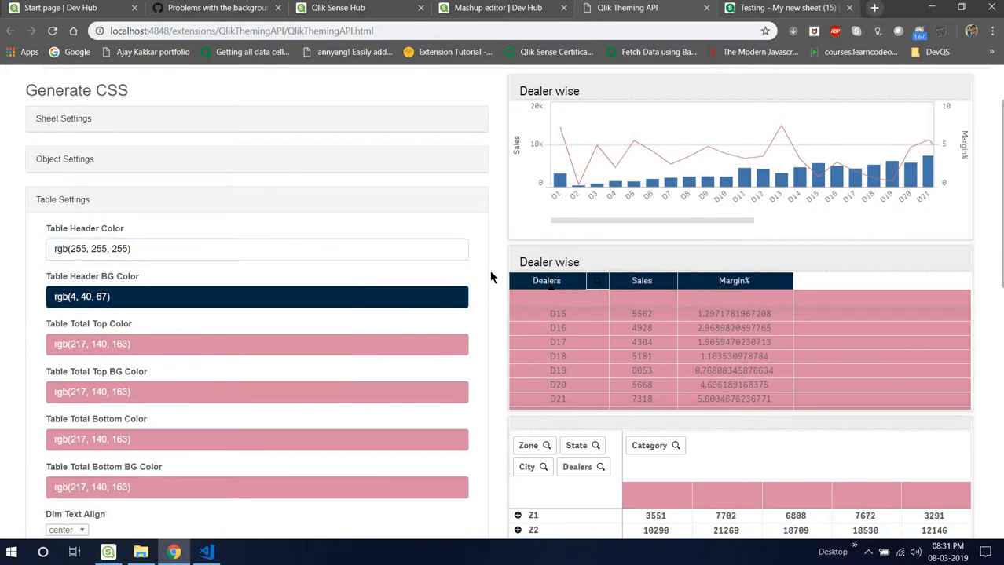
- Set the Table Total Top Color to black rgb(0, 0, 0) and the Table Total Top BG Color to green rgb(74, 194, 127)
scroll(490, 275, "down", 1)
left_click(196, 253)
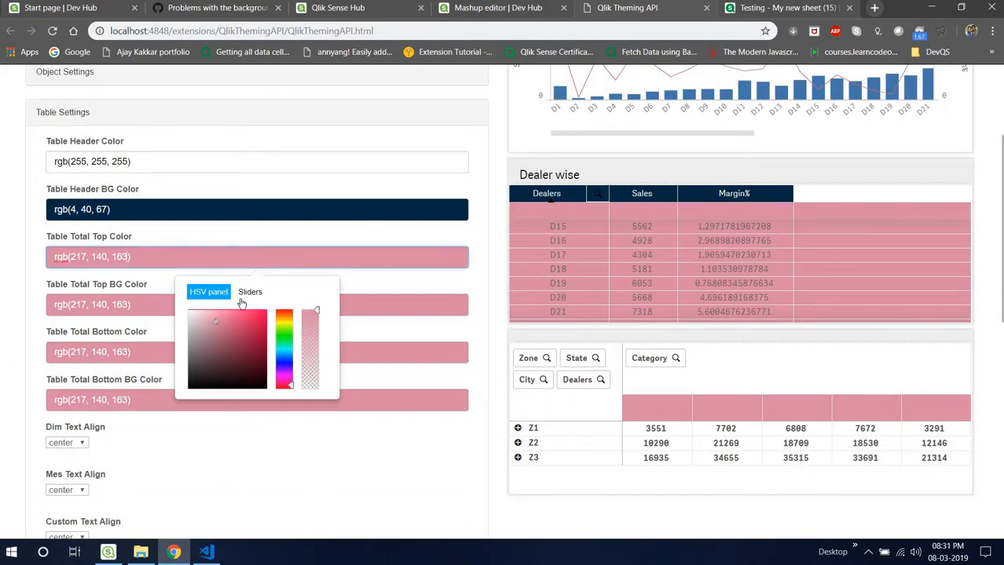
left_click(189, 362)
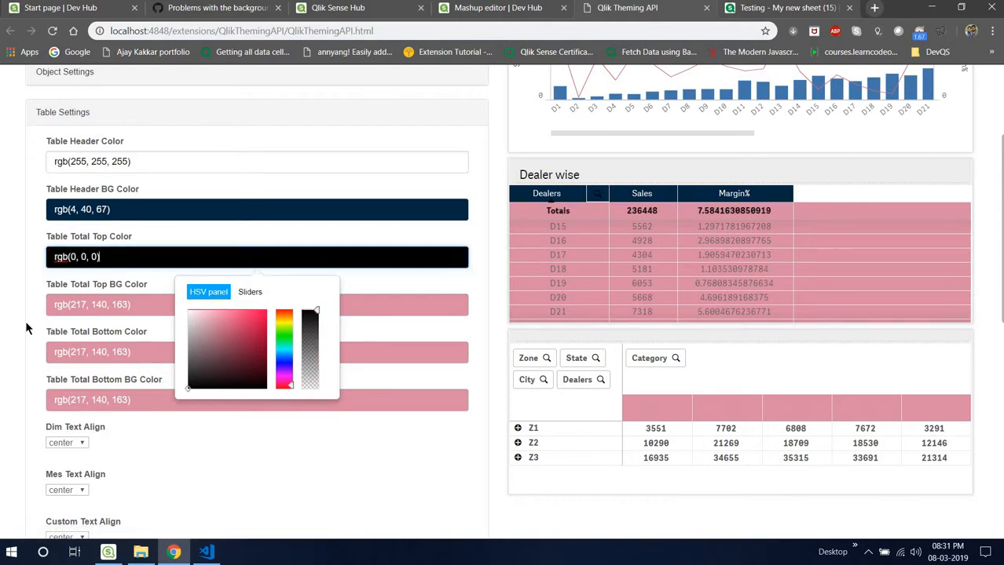
left_click(126, 308)
left_click(211, 379)
mouse_move(158, 349)
left_mouse_down()
mouse_move(151, 344)
mouse_move(165, 377)
mouse_move(211, 378)
mouse_move(148, 370)
mouse_move(237, 376)
left_mouse_up()
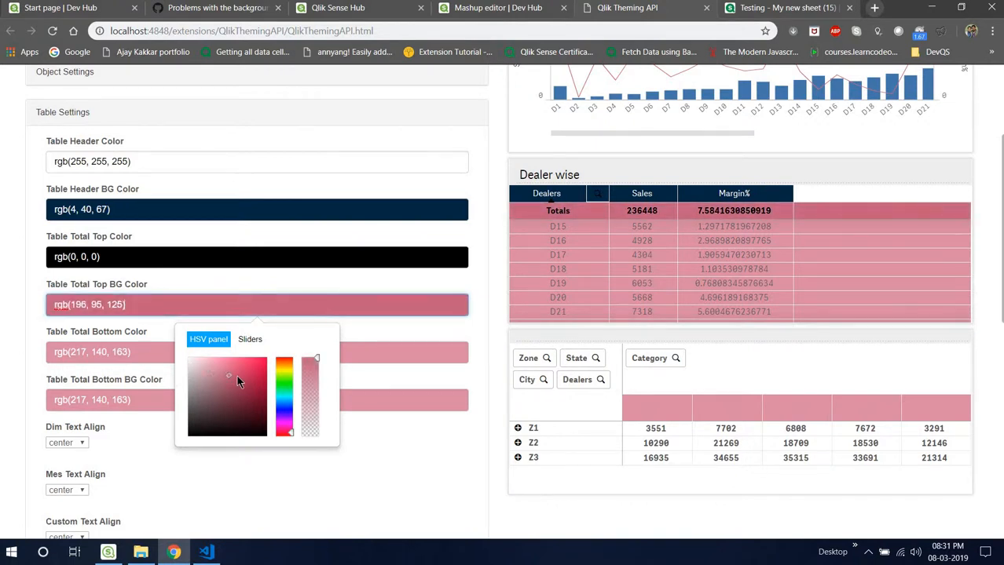
left_click_drag(288, 401, 278, 388)
- Copy the Table Header BG Color value rgb(4, 40, 67) into the Table Total Bottom Color
left_click(87, 353)
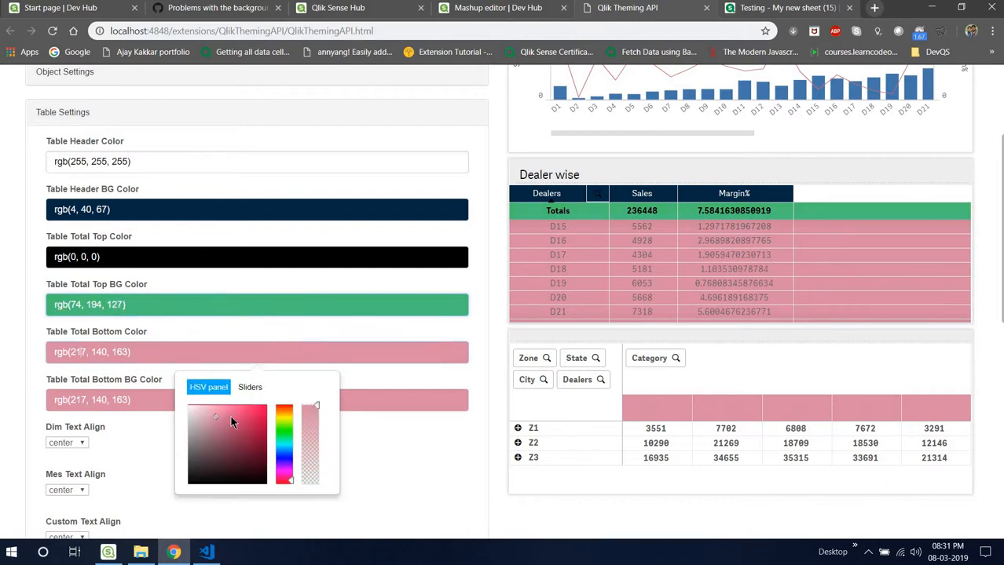
left_click(75, 256)
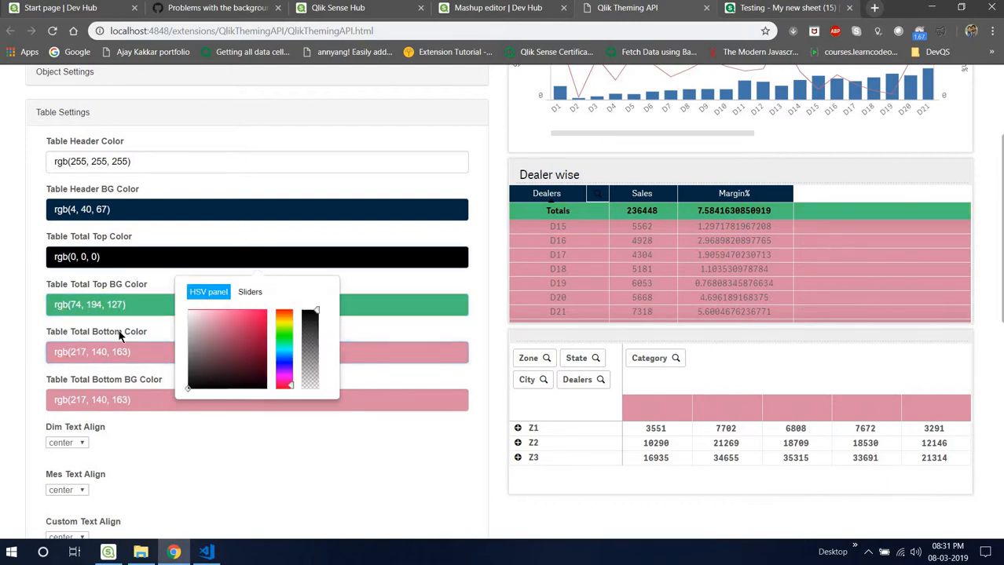
left_click(140, 350)
left_click_drag(63, 353, 135, 351)
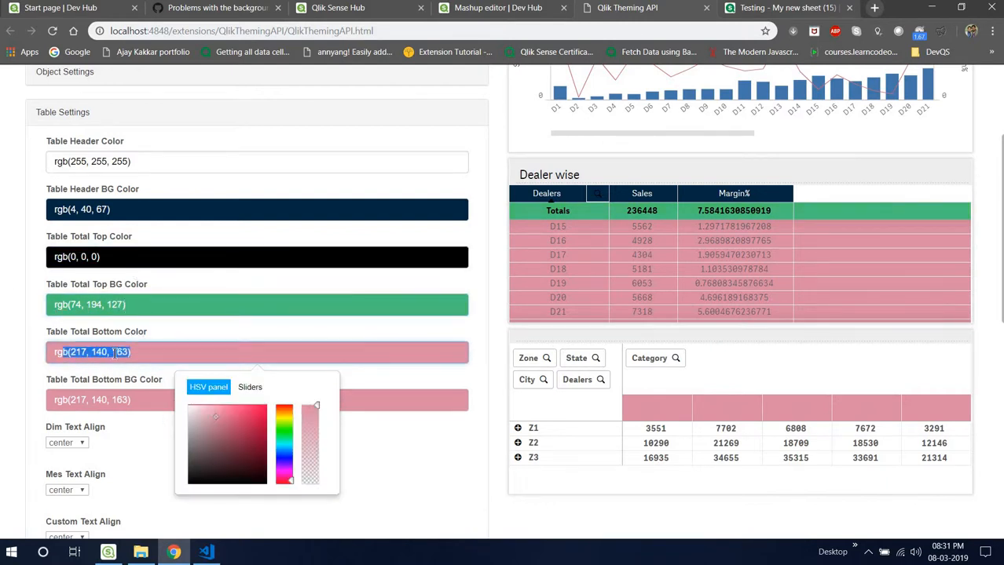
left_click(154, 350)
left_click_drag(49, 351, 136, 351)
left_click_drag(50, 211, 122, 212)
key("ctrl+c")
left_click_drag(62, 353, 141, 350)
key("ctrl+a")
left_click(146, 354)
key("ctrl+v")
key("ctrl+a")
key("ctrl+v")
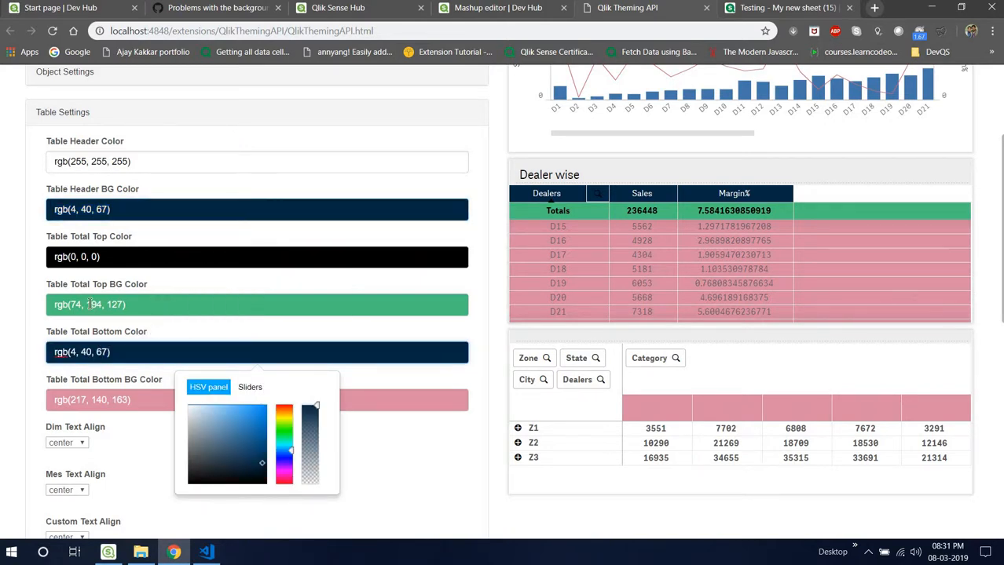
- Set the Table Total Bottom BG Color to green rgb(74, 194, 127)
left_click(88, 305)
left_click(144, 400)
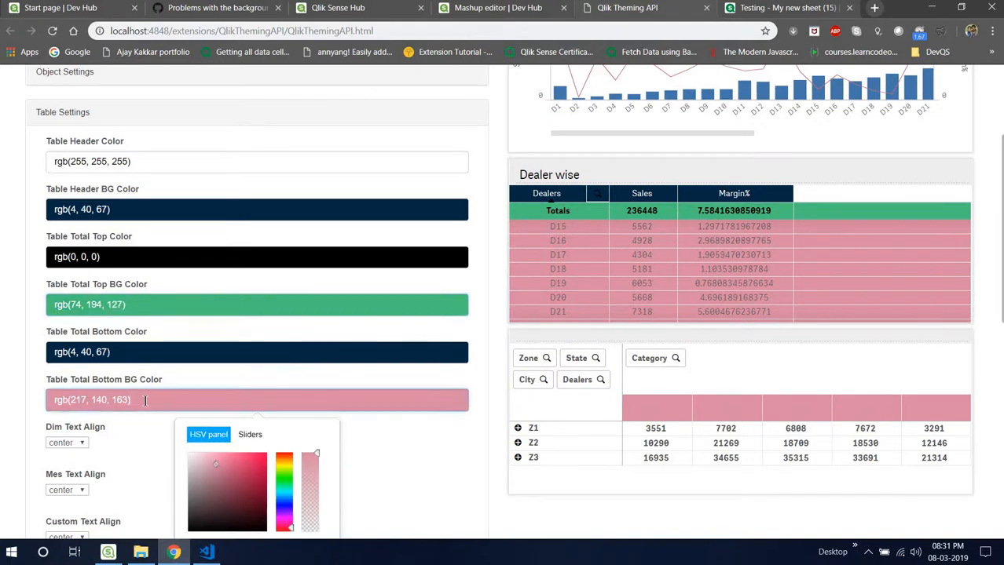
key("ctrl+a")
type("rgb(74, 194, 127)")
left_click(128, 428)
- Try left and right for the table's Dim Text Align, ending back on center
scroll(252, 391, "down", 1)
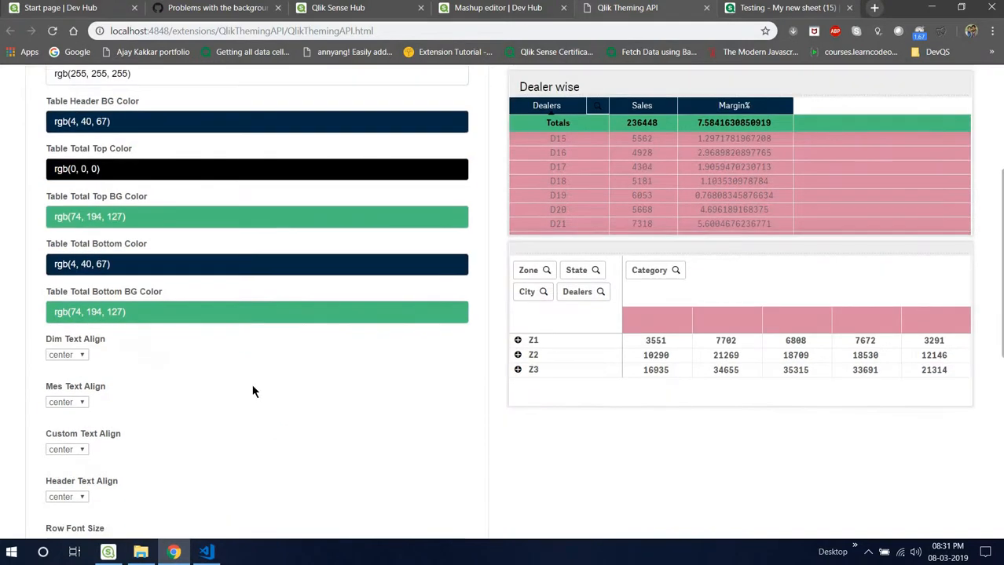
left_click(69, 356)
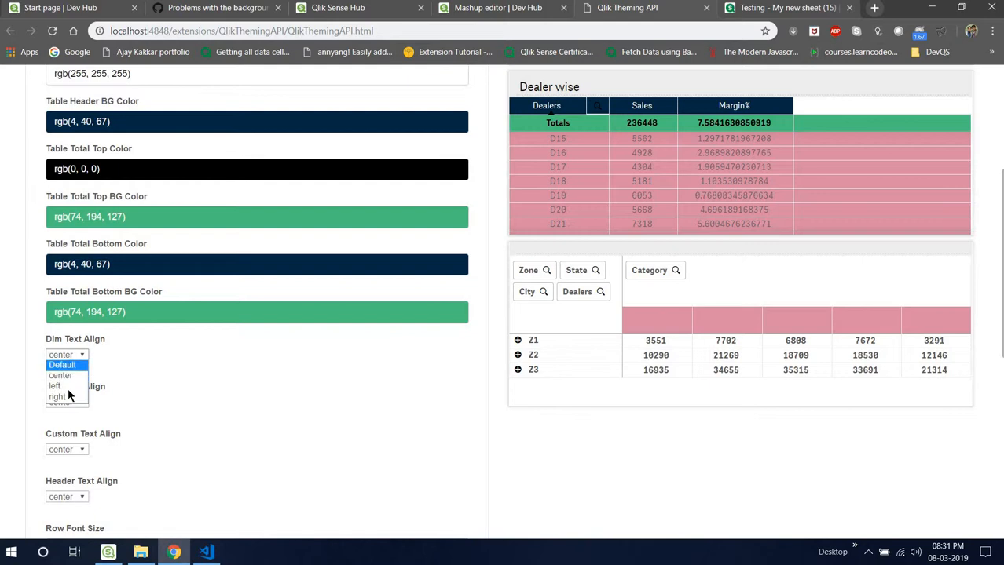
left_click(70, 390)
left_click(69, 355)
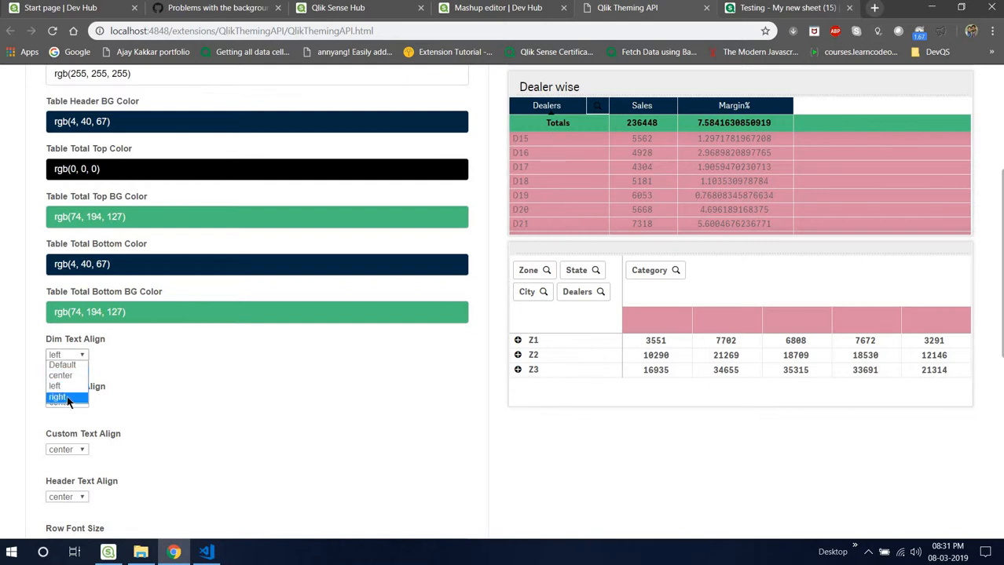
left_click(68, 394)
left_click(67, 355)
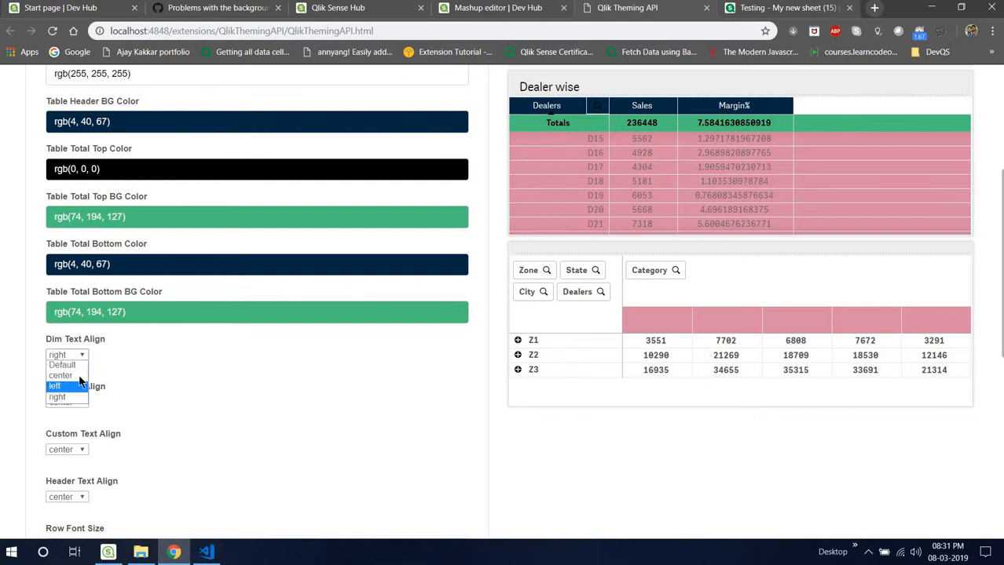
left_click(61, 375)
- Try right for the table's Mes Text Align and return it to center
left_click(71, 404)
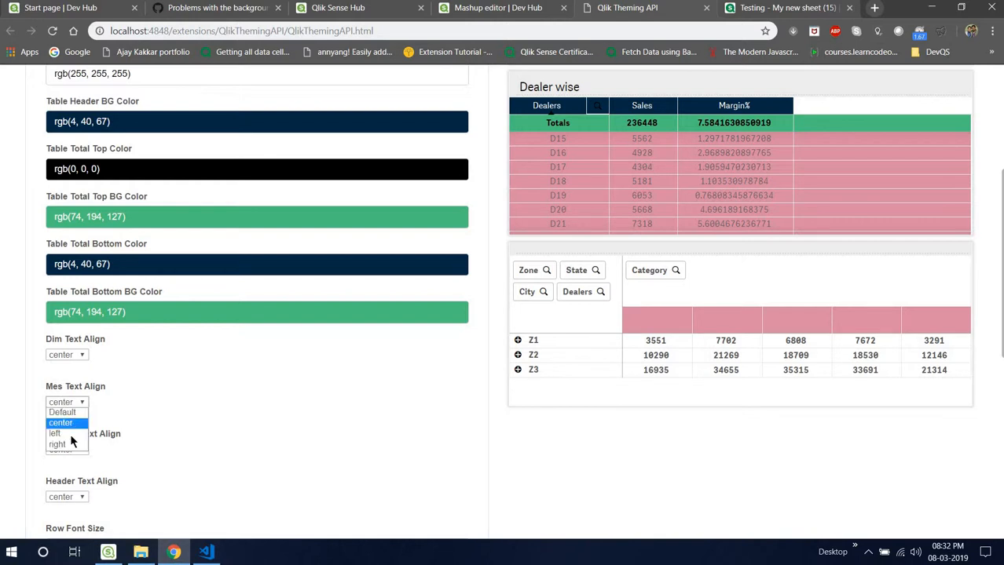
left_click(73, 445)
left_click(73, 403)
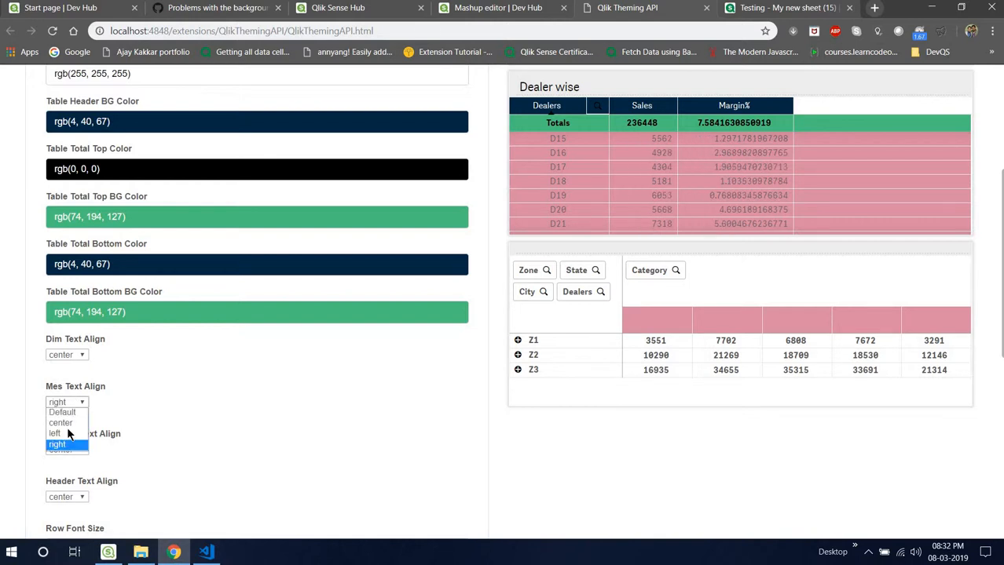
left_click(69, 424)
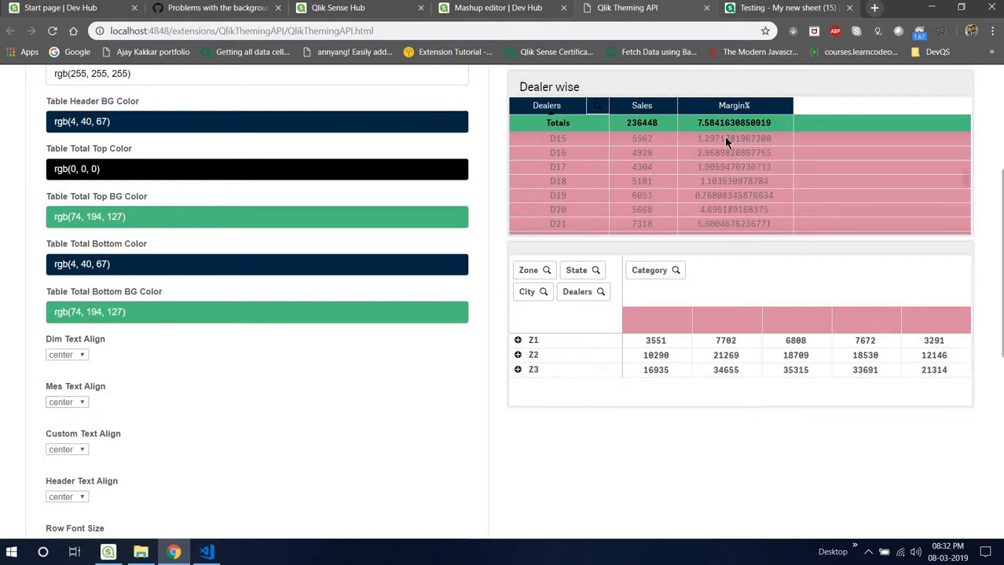
- View the Custom Text Align options, try right for the Header Text Align and return it to center
left_click(71, 452)
left_click(172, 435)
left_click(76, 493)
left_click(69, 481)
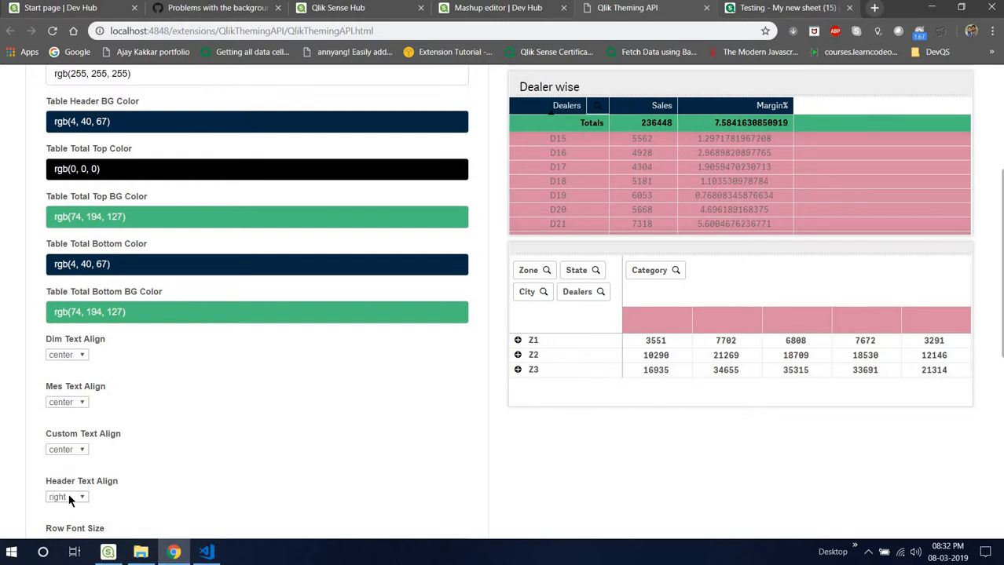
left_click(69, 497)
left_click(66, 461)
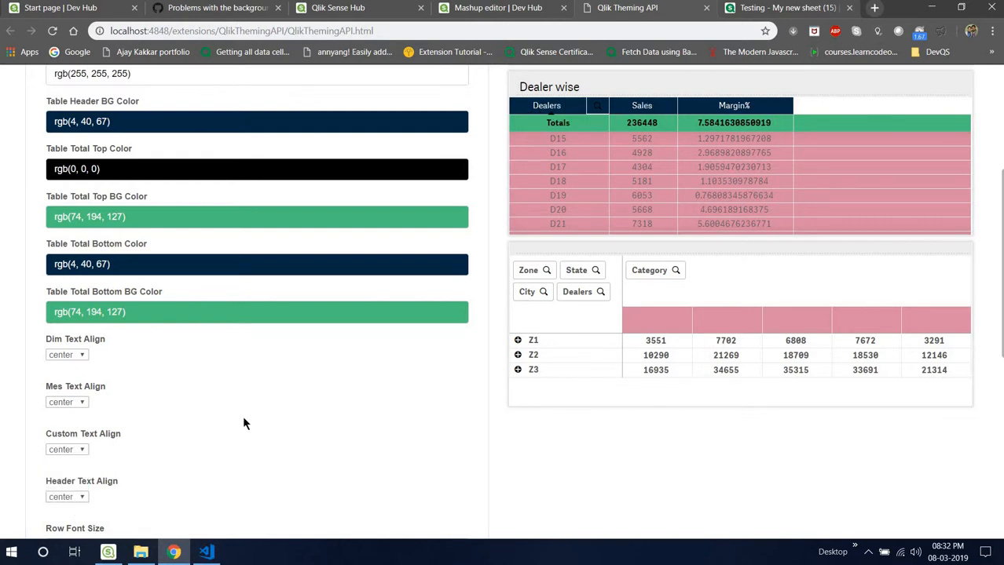
- Check the installed Qlik Sense Desktop version in the hub's About dialog and return to the Qlik Theming API page
scroll(242, 424, "down", 1)
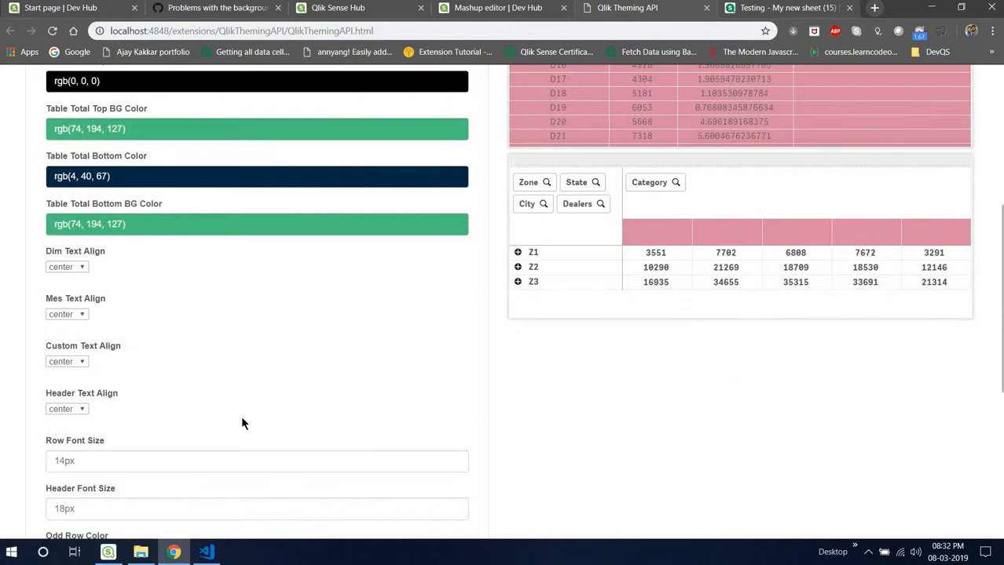
left_click(45, 9)
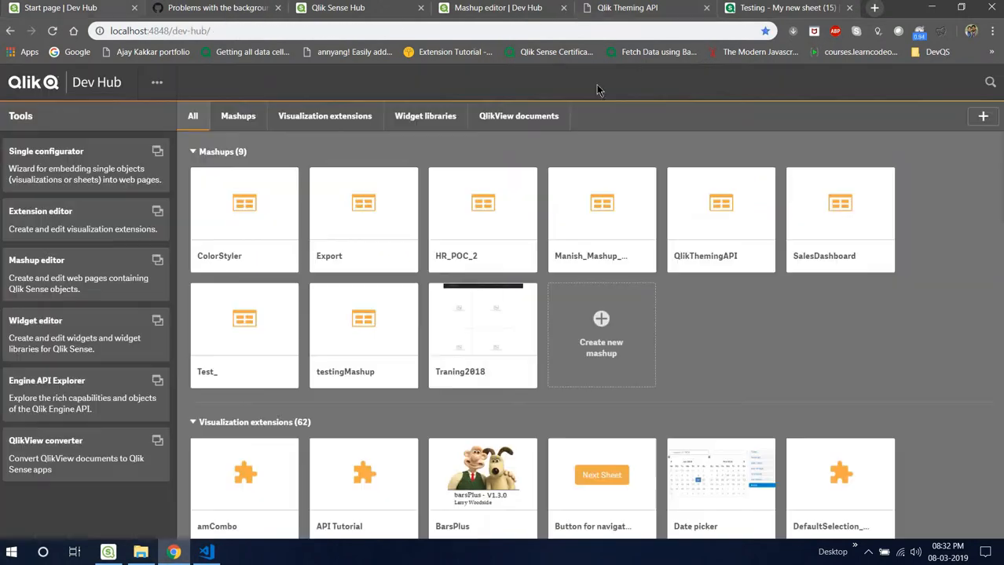
left_click(352, 11)
left_click(988, 83)
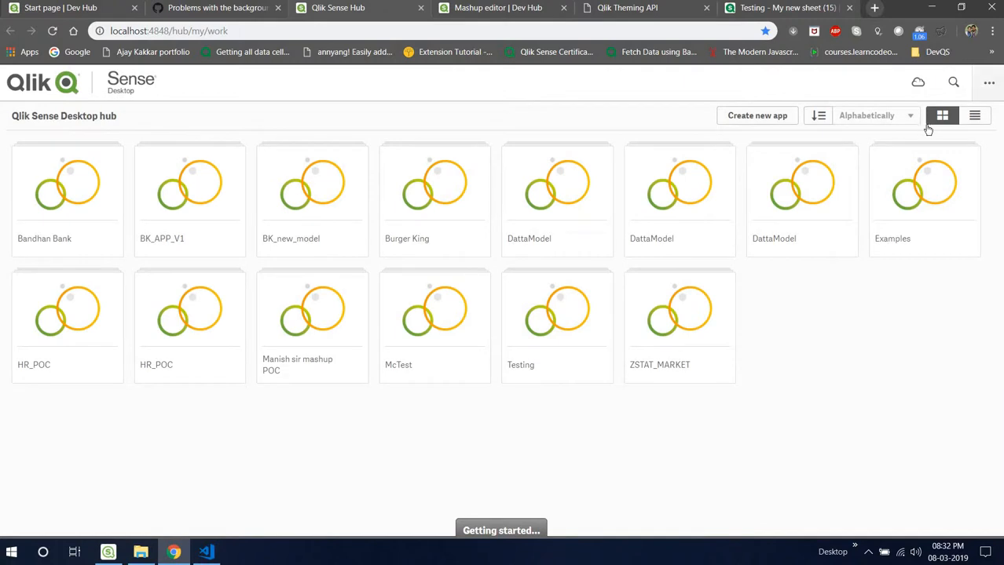
left_click(903, 135)
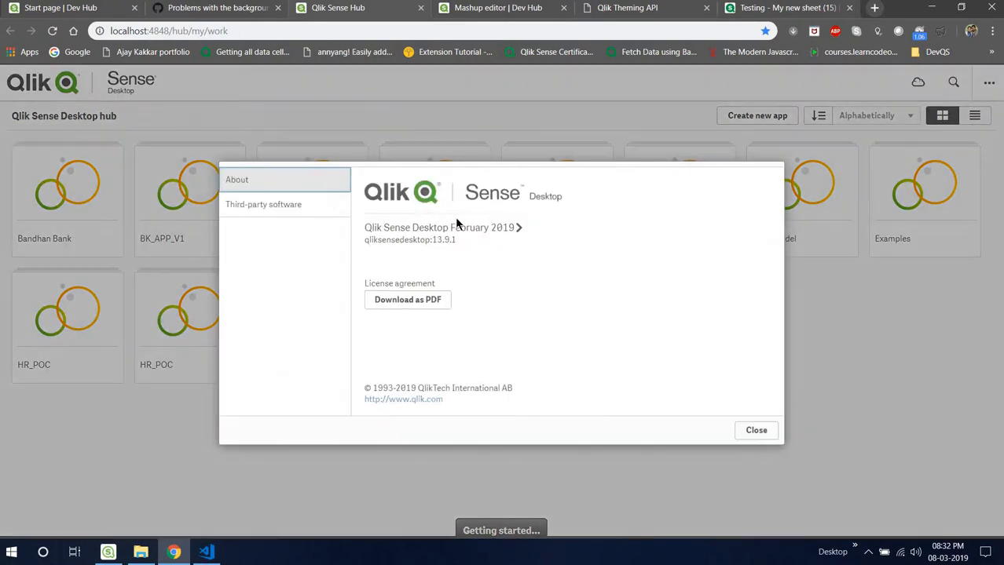
left_click(645, 8)
- Set the table's Row Font Size to 15px and the Header Font Size to 20px
scroll(237, 341, "down", 1)
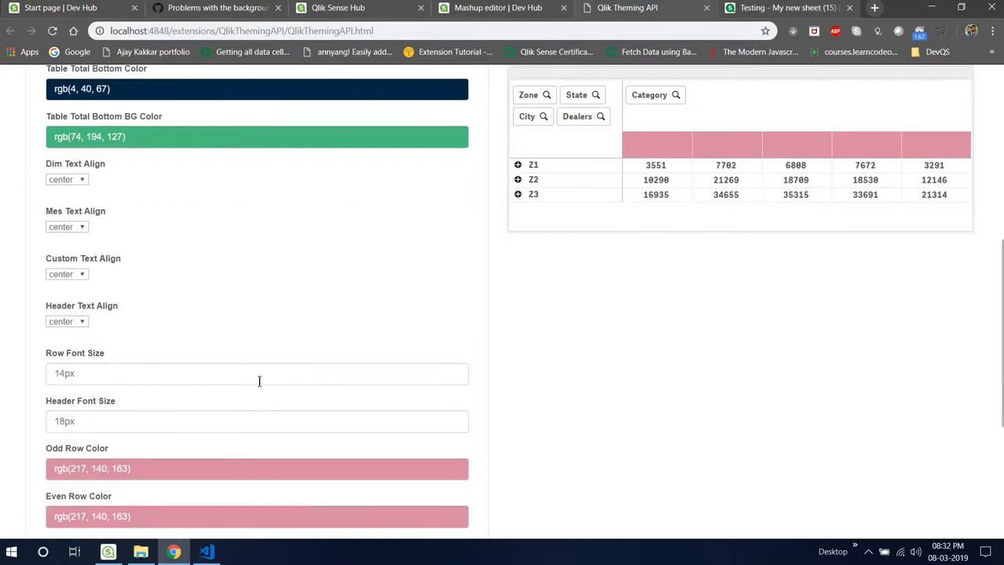
scroll(256, 396, "up", 1)
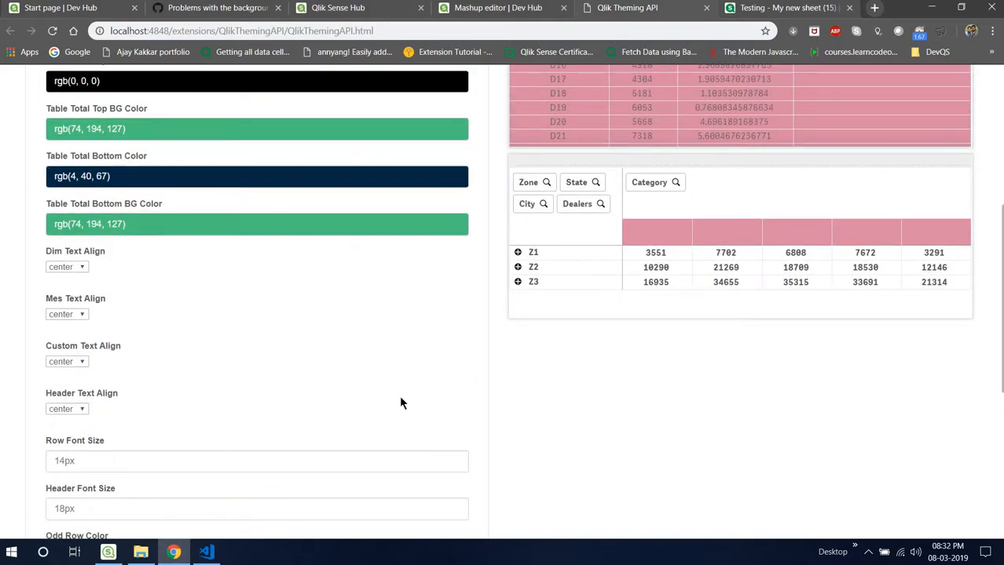
scroll(506, 357, "up", 3)
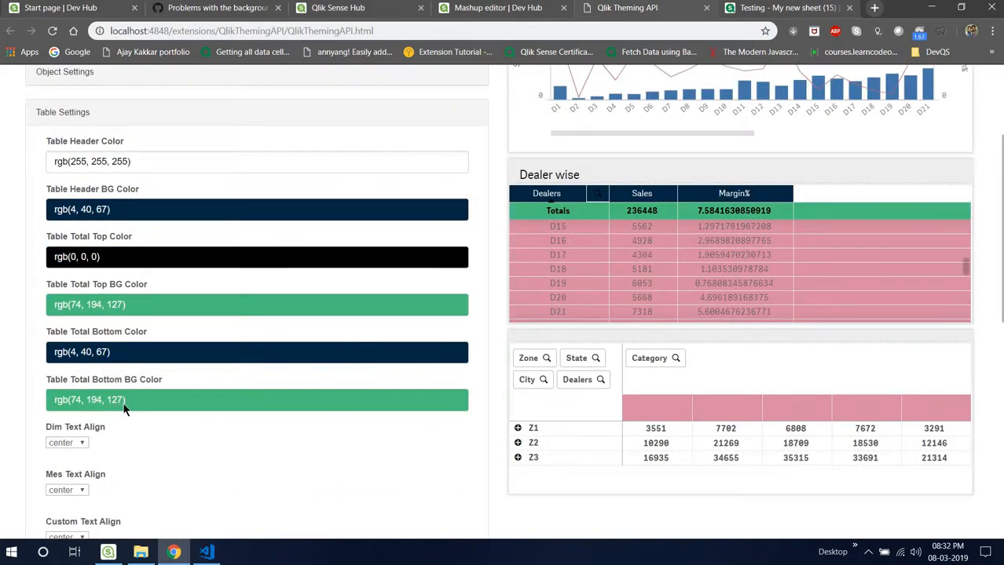
scroll(123, 410, "down", 3)
left_click(80, 462)
type("15")
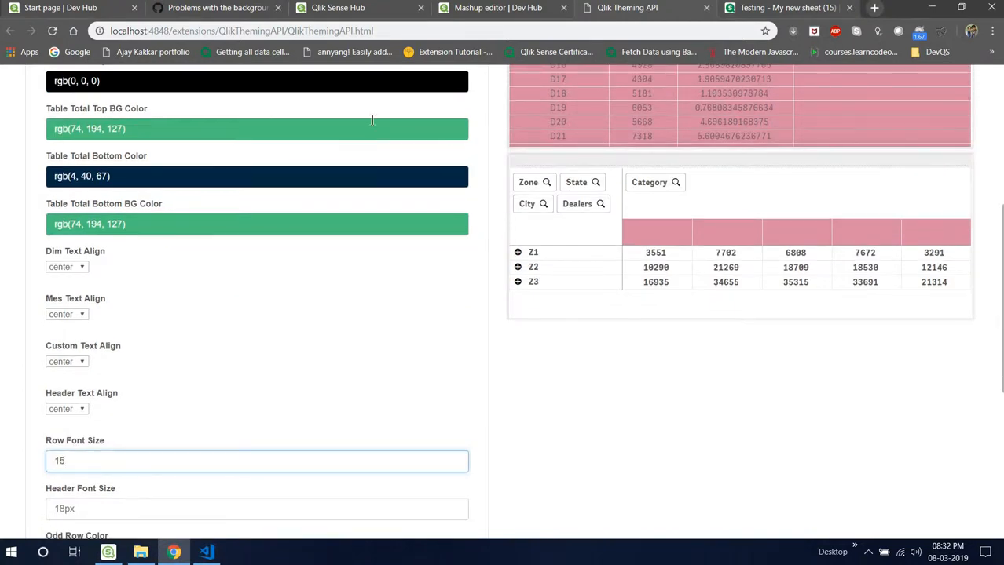
key("Tab")
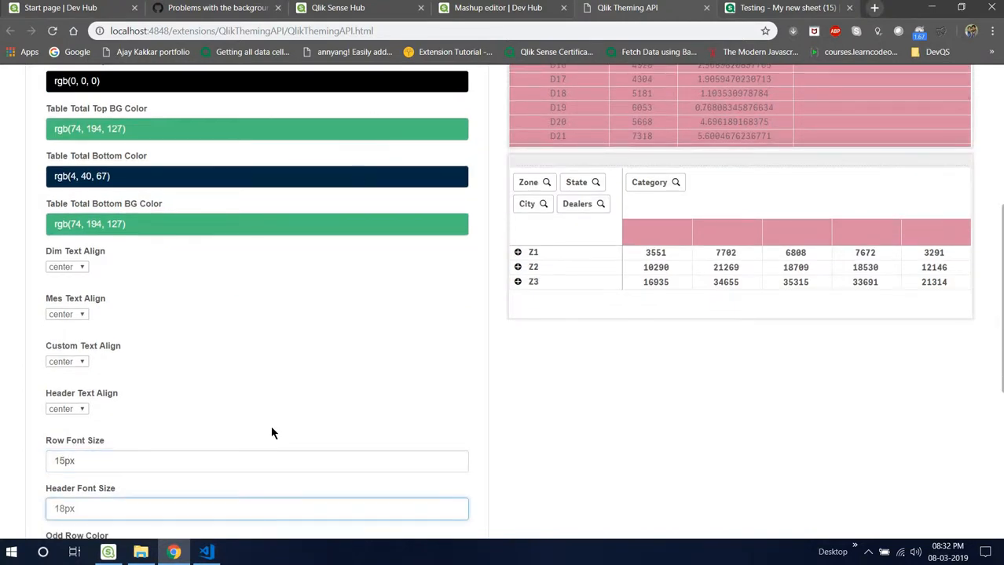
type("20px")
- Set the Odd Row Color to light grey rgb(241, 241, 241) and the Even Row Color to white rgb(255, 255, 255)
scroll(212, 145, "down", 6)
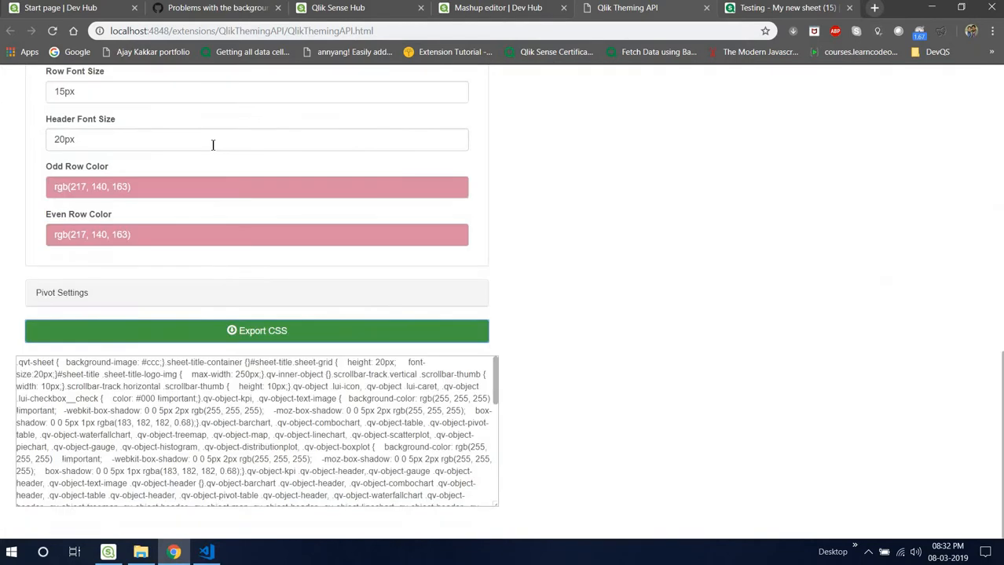
scroll(139, 273, "up", 1)
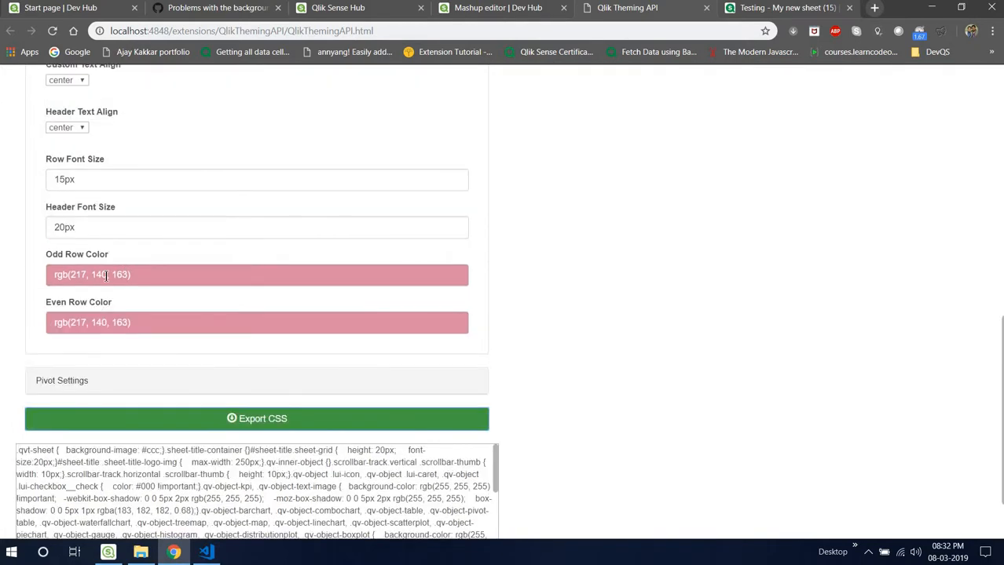
left_click(106, 275)
left_click_drag(196, 338, 178, 331)
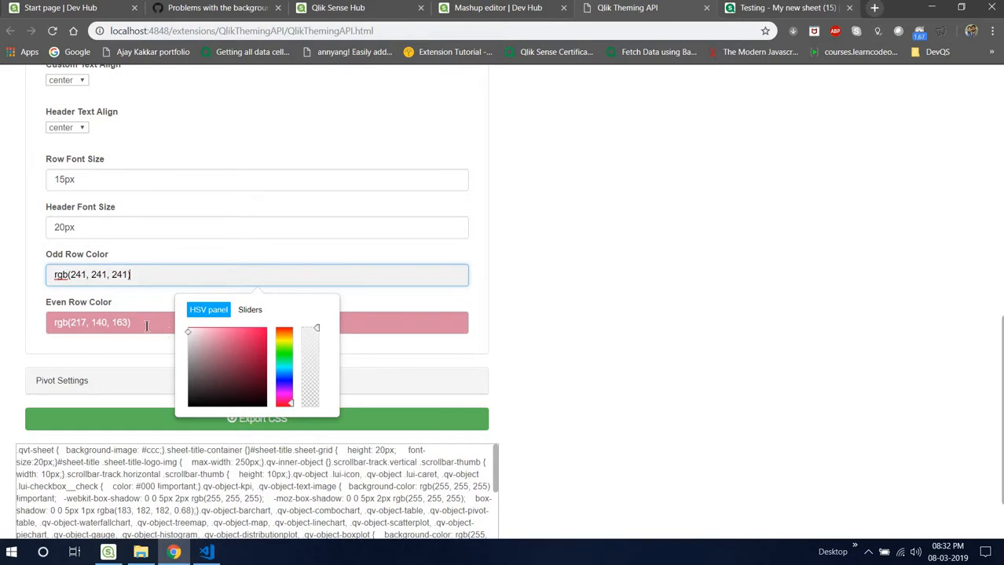
left_click(146, 324)
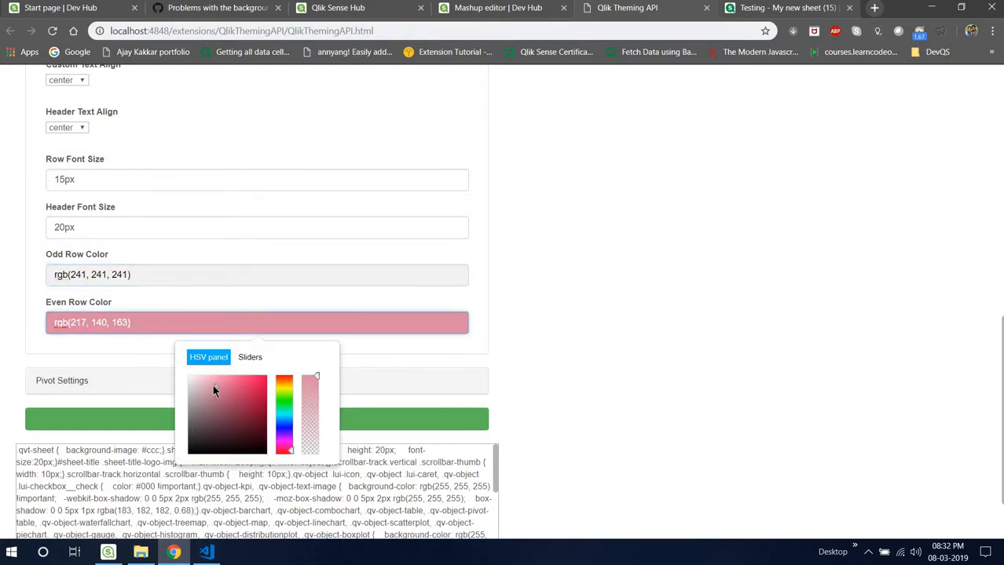
left_click_drag(213, 391, 172, 359)
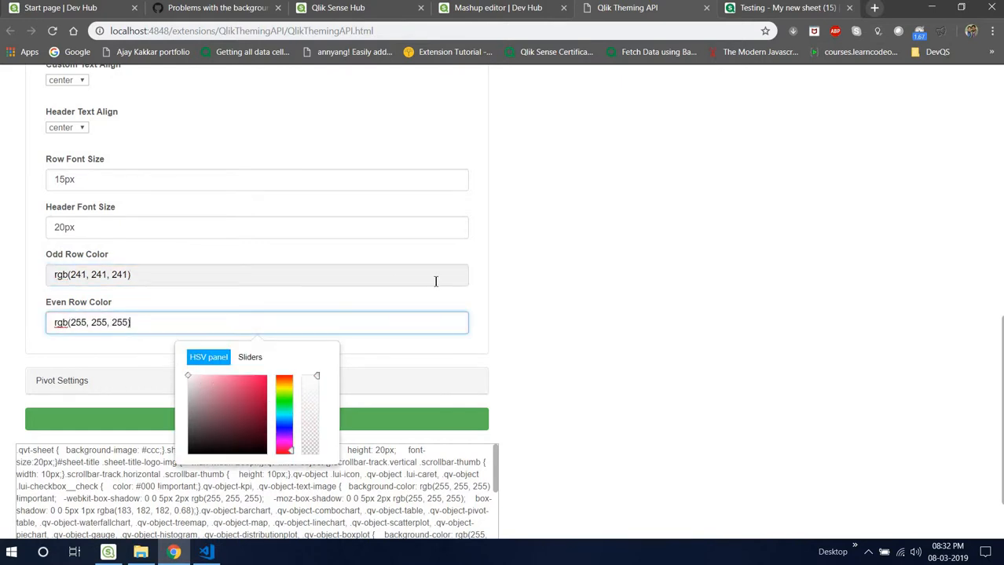
left_click(710, 334)
- Examine the header, totals and alternating row styling through the rows of the Dealer wise preview table
scroll(605, 236, "up", 5)
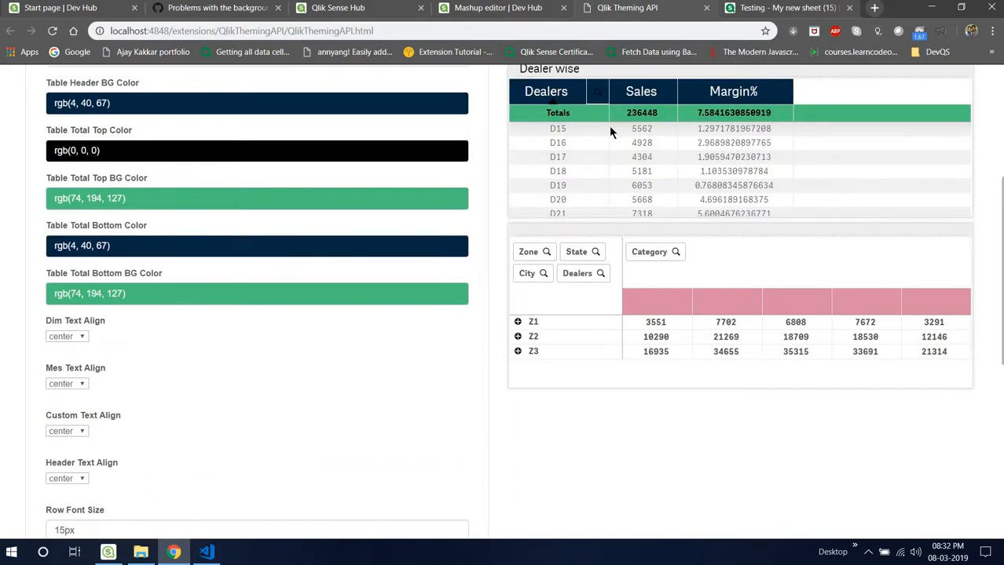
scroll(617, 154, "down", 5)
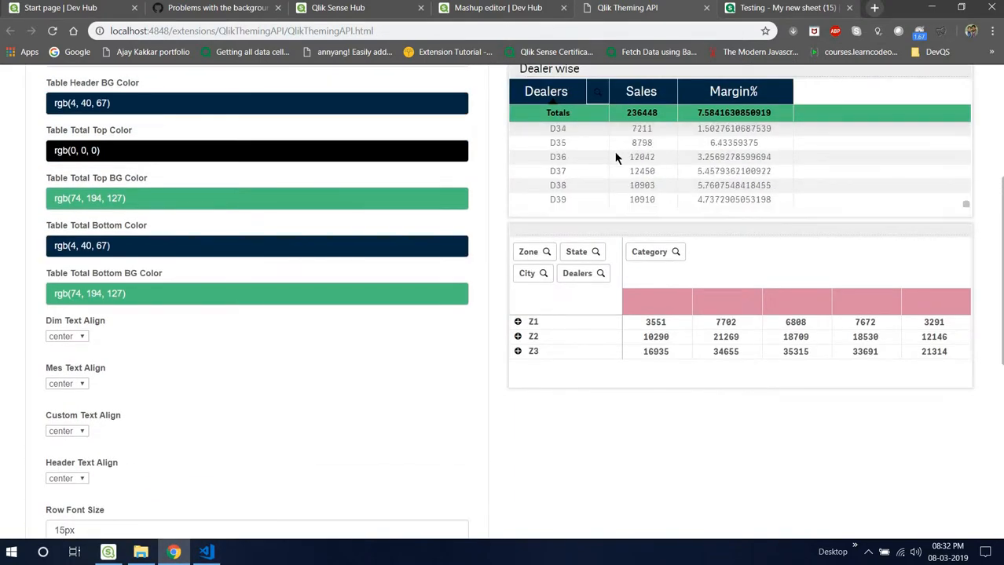
scroll(617, 157, "up", 10)
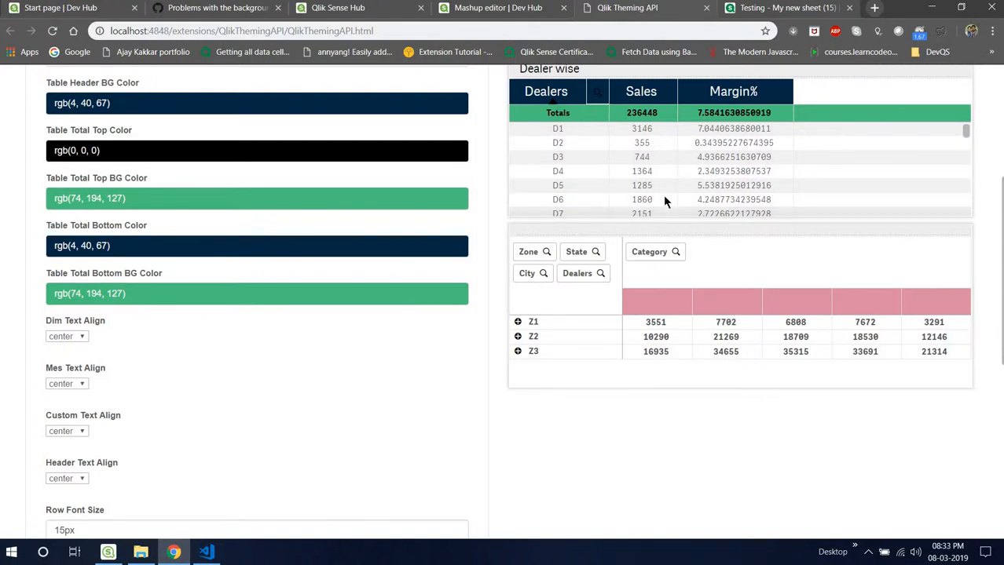
scroll(262, 254, "down", 2)
scroll(161, 193, "up", 3)
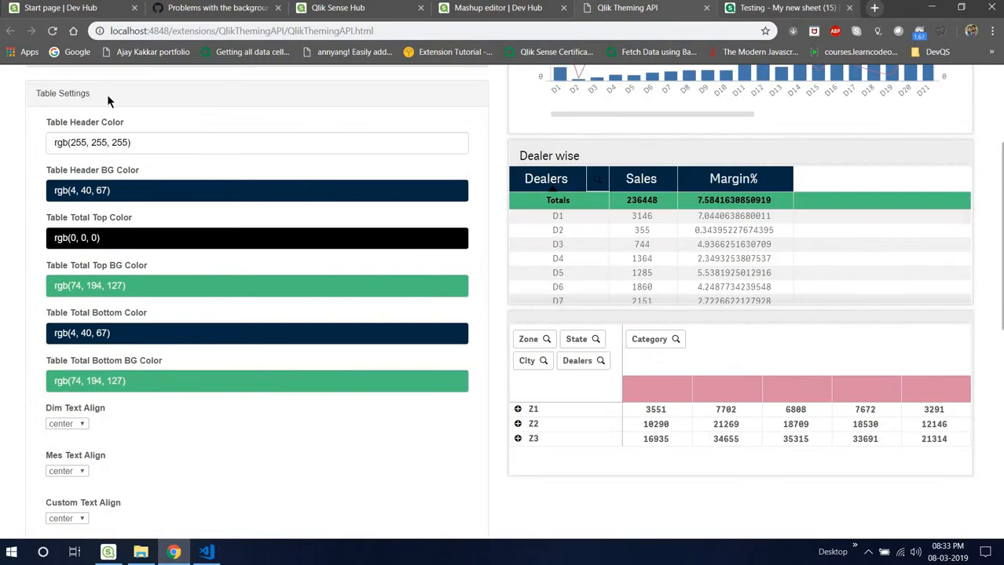
- Collapse the Table Settings and expand the Pivot Settings
scroll(222, 301, "down", 5)
scroll(163, 318, "up", 5)
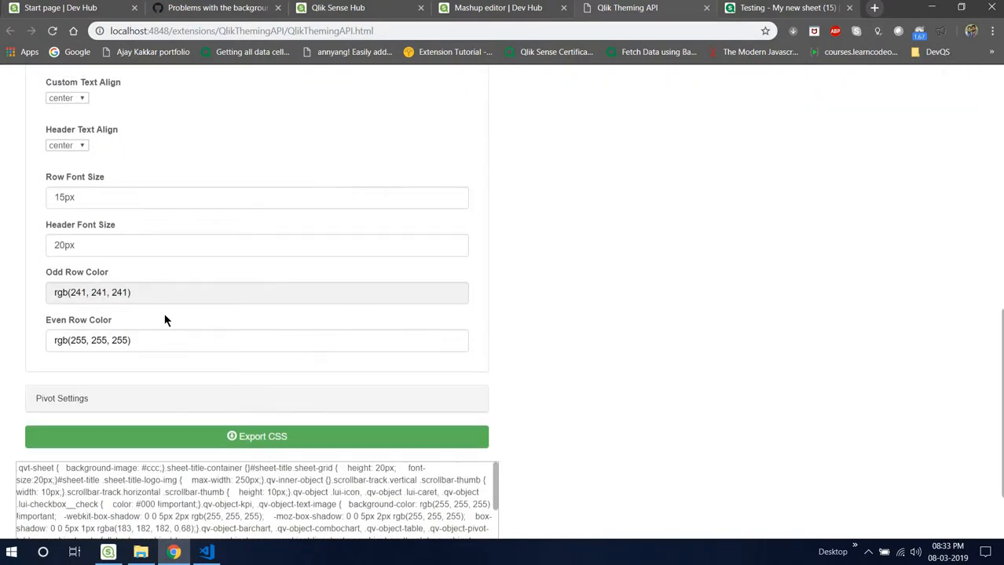
left_click(95, 91)
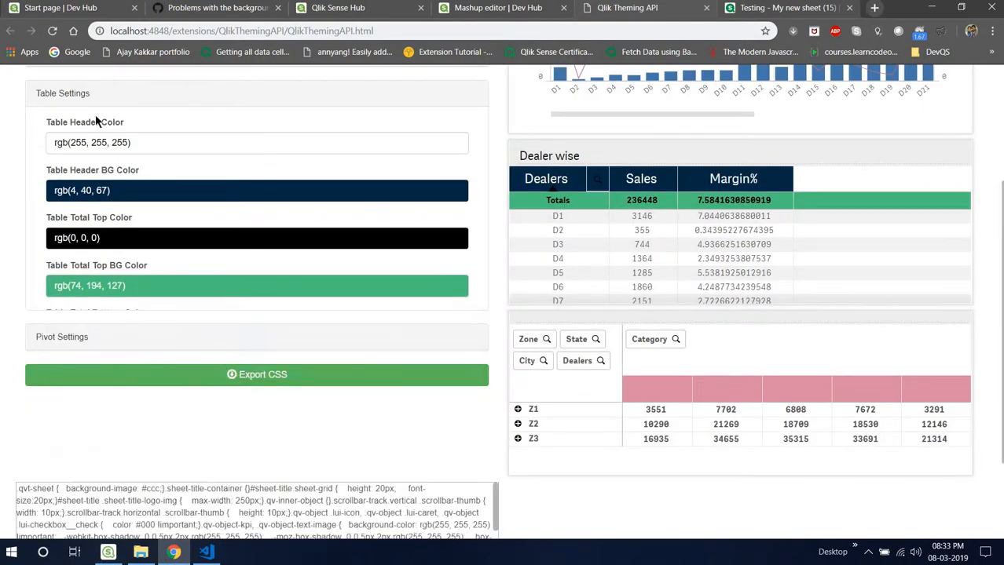
left_click(100, 130)
scroll(751, 289, "down", 3)
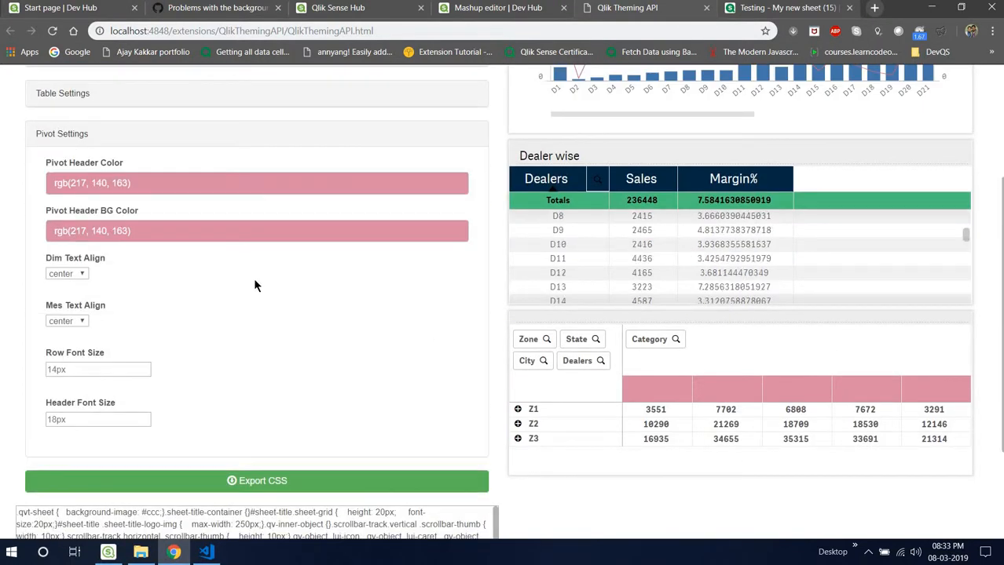
- Expand Z1, S1 and C1 in the preview pivot table and look through its rows
scroll(295, 296, "down", 2)
scroll(283, 337, "up", 2)
left_click(518, 409)
left_click(534, 424)
left_click(550, 438)
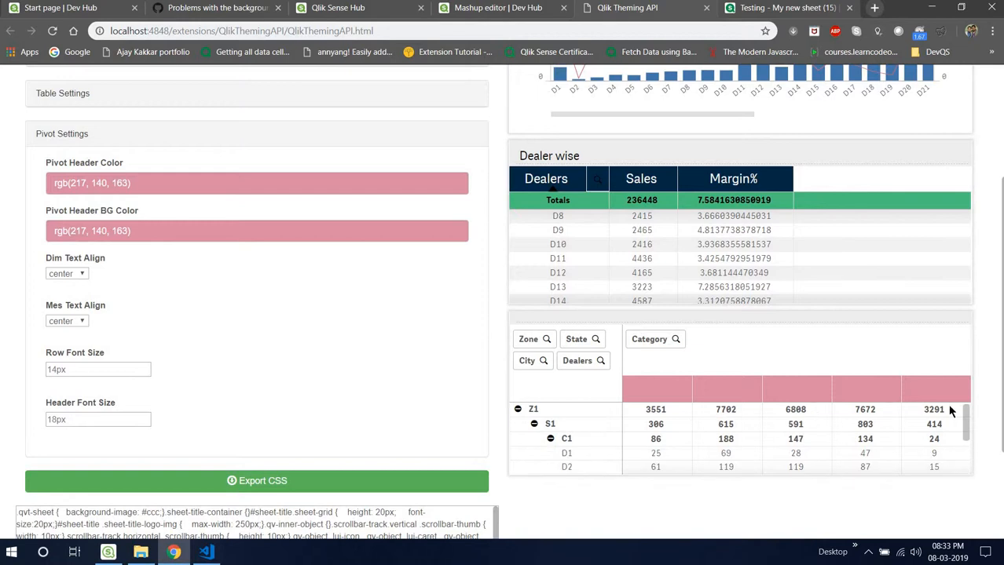
scroll(962, 423, "down", 5)
scroll(962, 422, "up", 5)
- Set the Pivot Header Color to black rgb(0, 0, 0) and the Pivot Header BG Color to rgb(182, 88, 116)
left_click(93, 185)
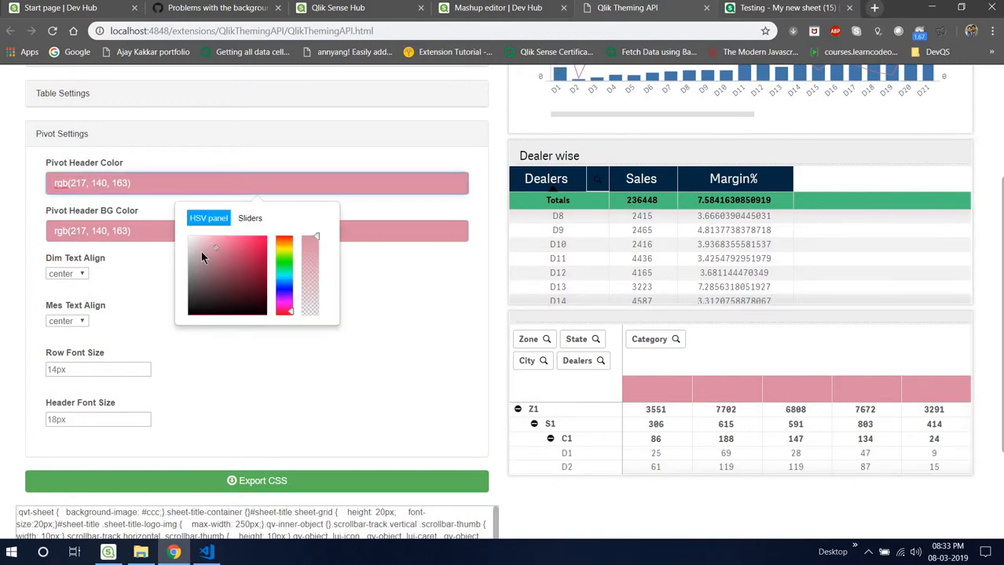
left_click_drag(194, 259, 178, 314)
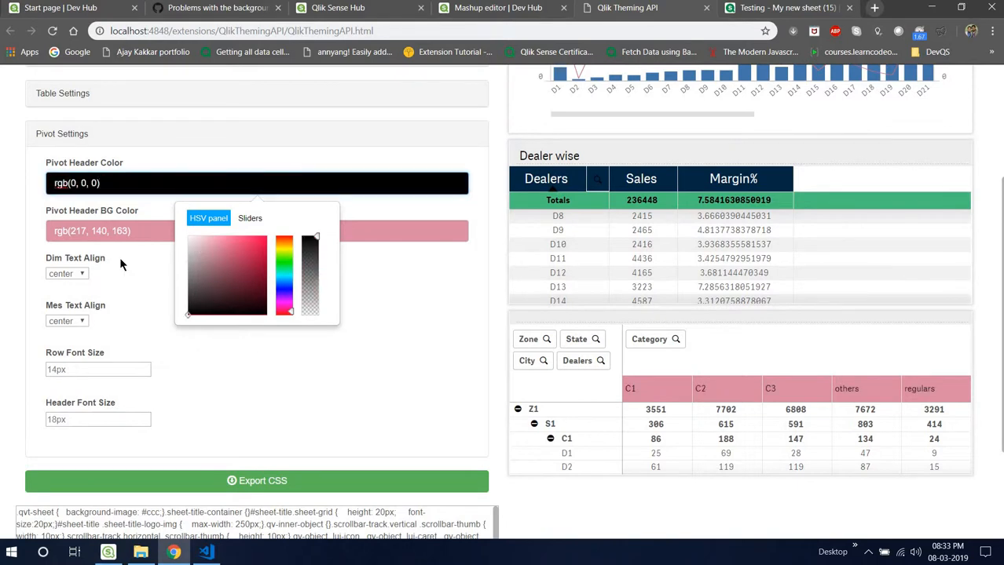
left_click(91, 231)
mouse_move(213, 304)
left_mouse_down()
mouse_move(231, 307)
mouse_move(170, 292)
mouse_move(229, 307)
left_mouse_up()
- Copy the Table Header BG Color value rgb(4, 40, 67) into the Pivot Header BG Color
scroll(140, 236, "up", 3)
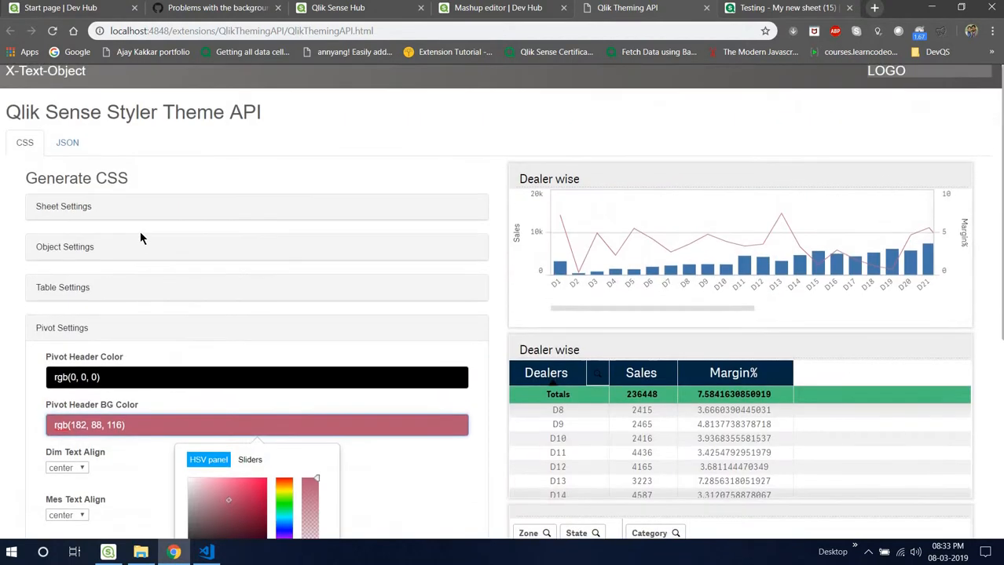
left_click(117, 206)
left_click(149, 293)
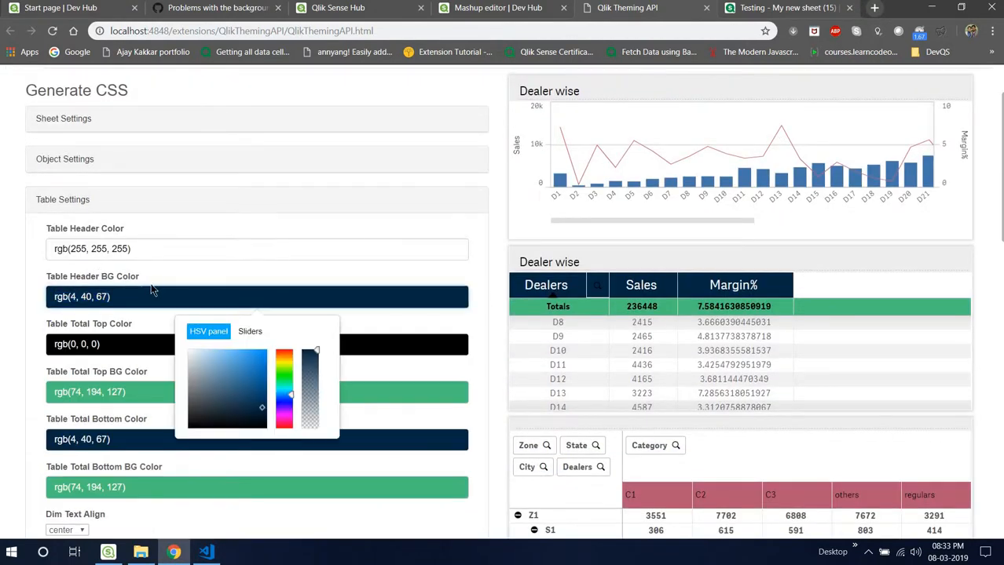
left_click_drag(51, 296, 142, 253)
key("ctrl+c")
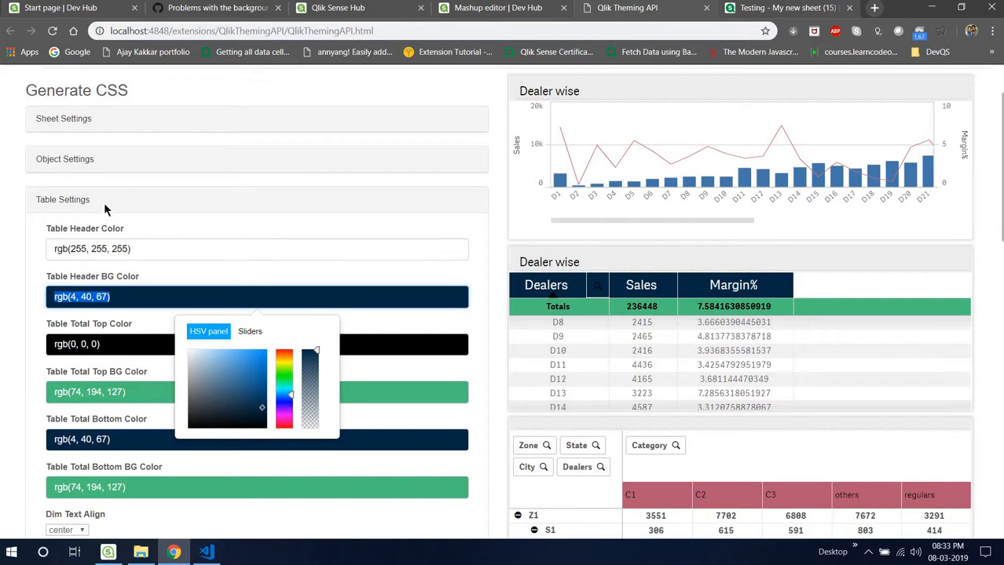
left_click(106, 205)
left_click(47, 344)
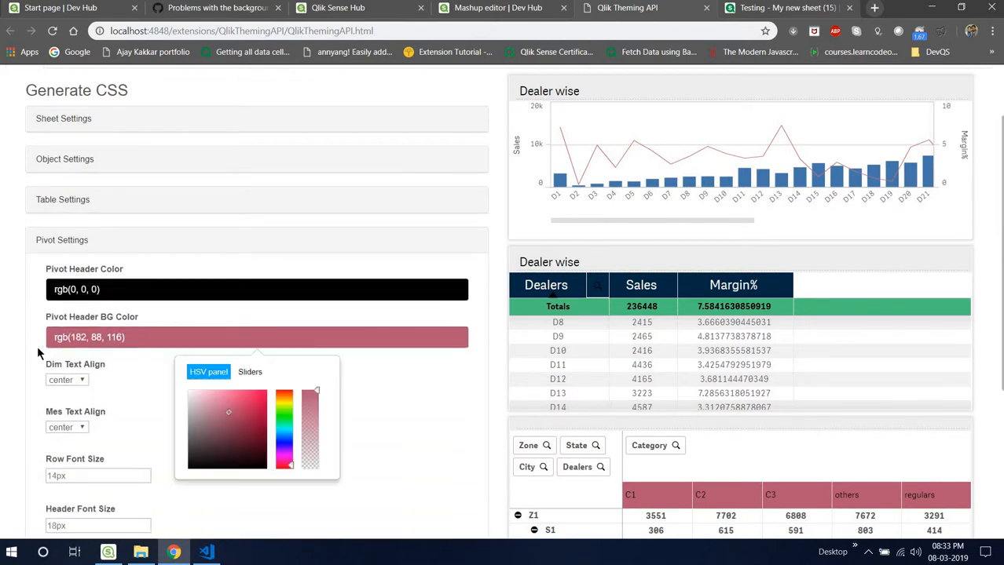
left_click_drag(48, 339, 161, 341)
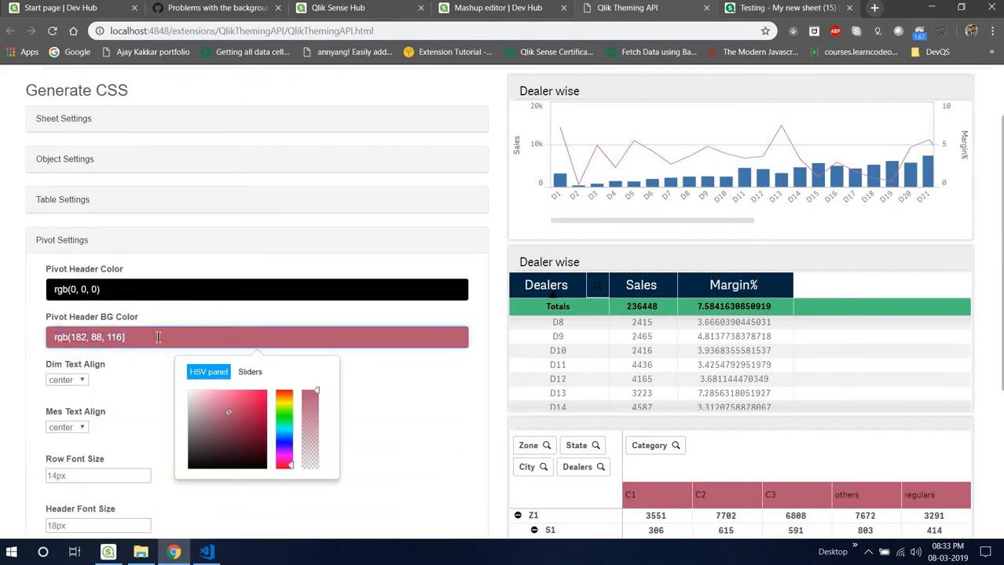
key("ctrl+v")
- Set the Pivot Header Color to white rgb(255, 255, 255)
left_click(119, 294)
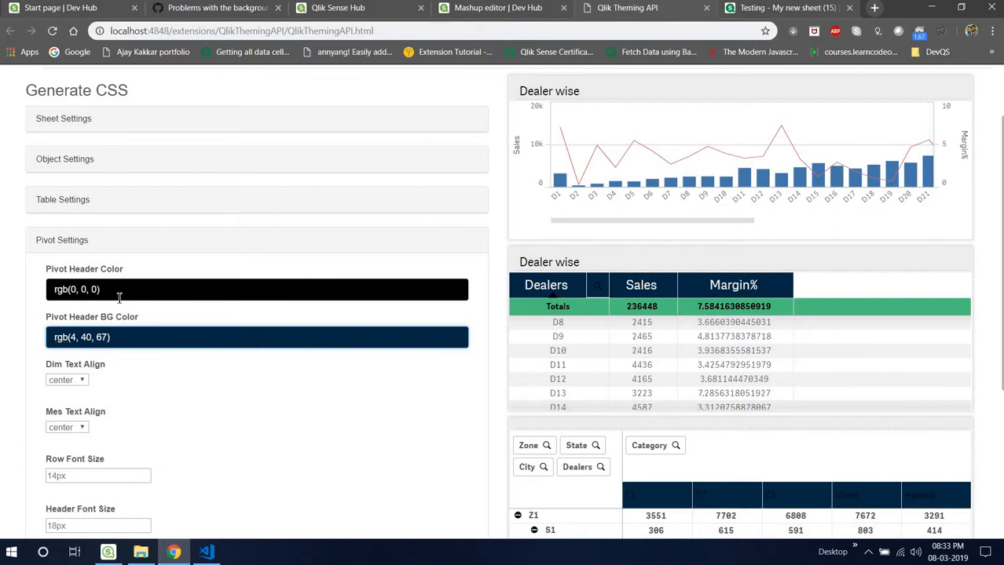
left_click(187, 342)
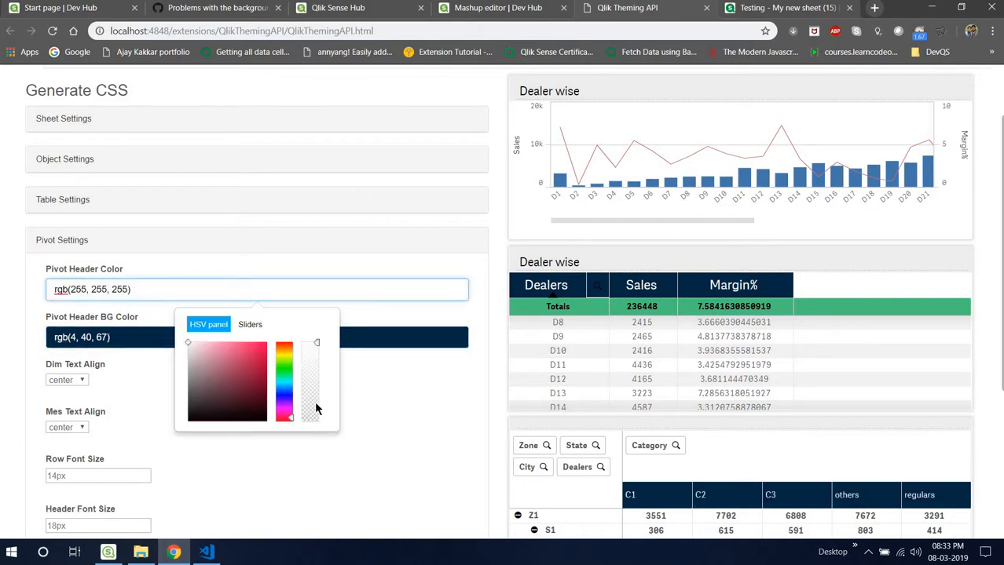
left_click(363, 416)
- Set the pivot's Mes Text Align to center and its Dim Text Align to left
scroll(72, 298, "down", 1)
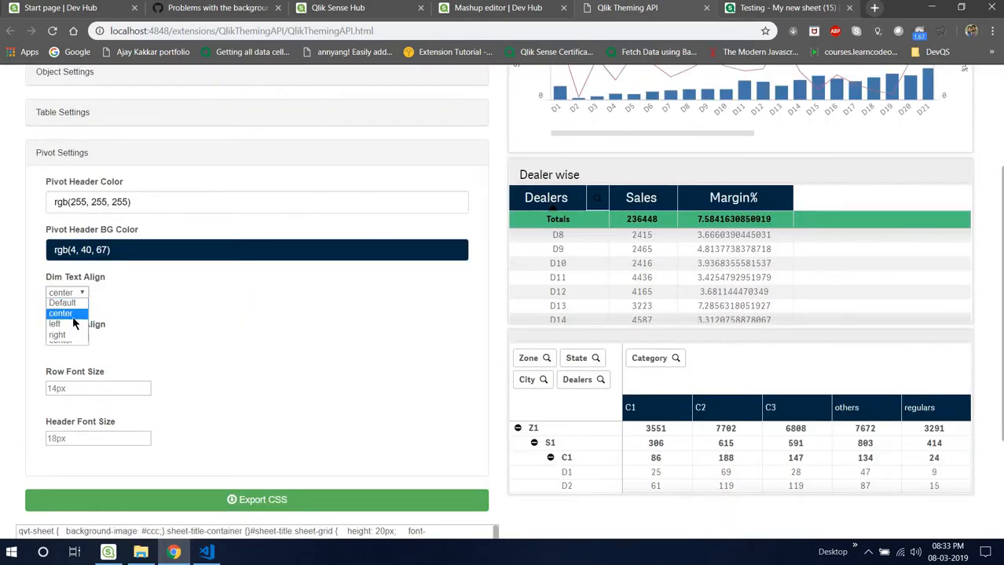
left_click(72, 314)
left_click(75, 340)
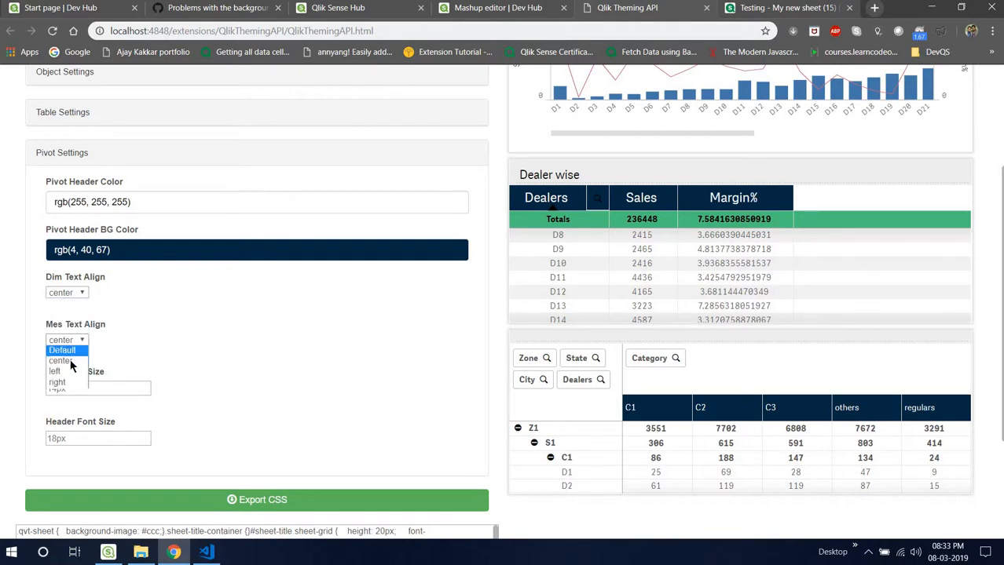
left_click(193, 335)
scroll(148, 336, "down", 1)
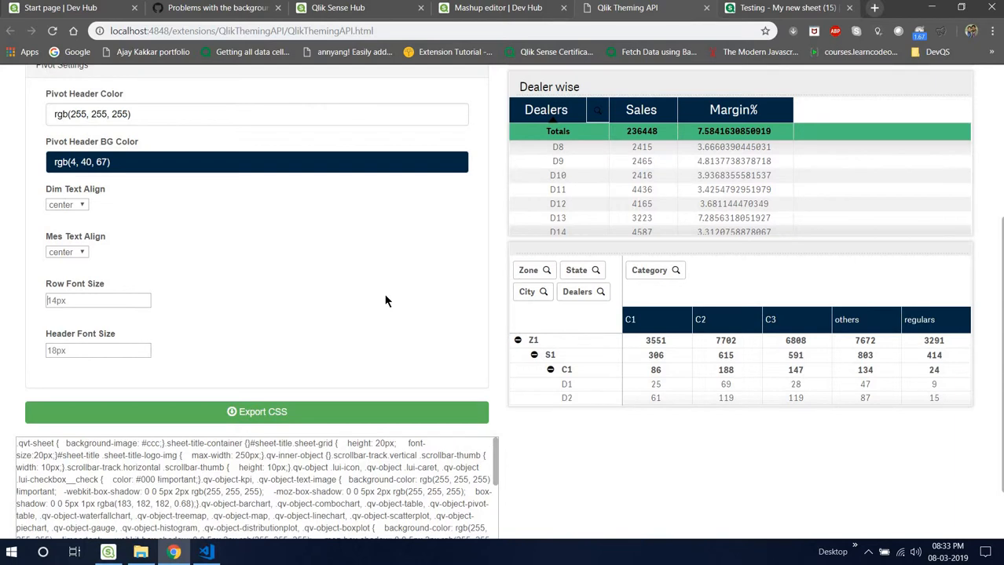
left_click(71, 204)
left_click(75, 236)
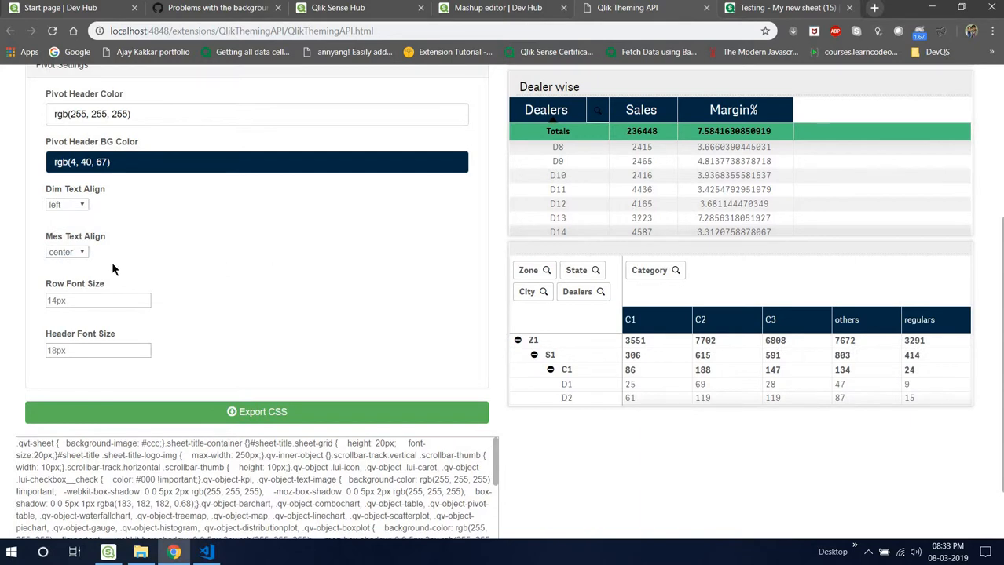
- Set both the Row Font Size and the Header Font Size of the pivot to 15px
left_click(66, 301)
type("15px")
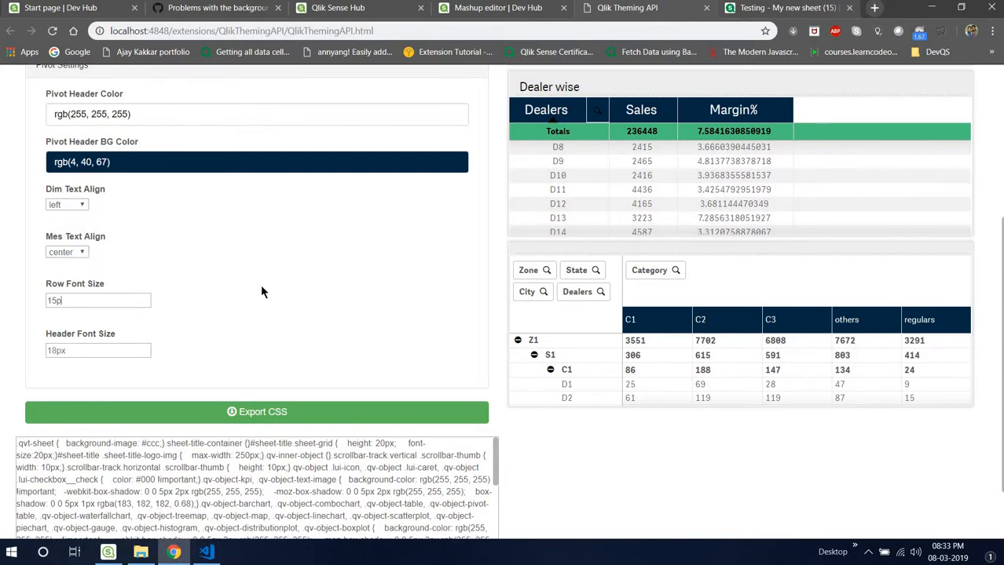
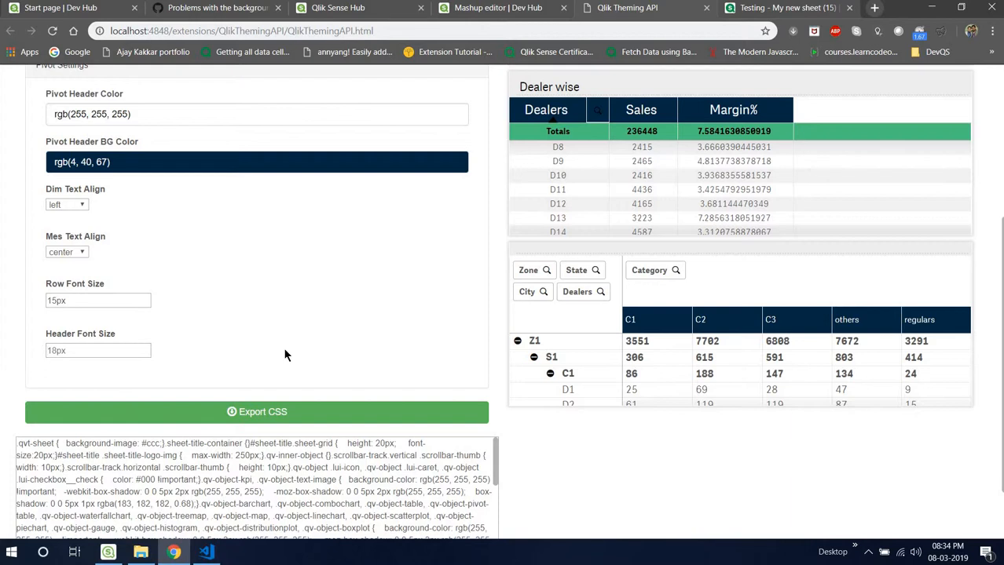
type("18px")
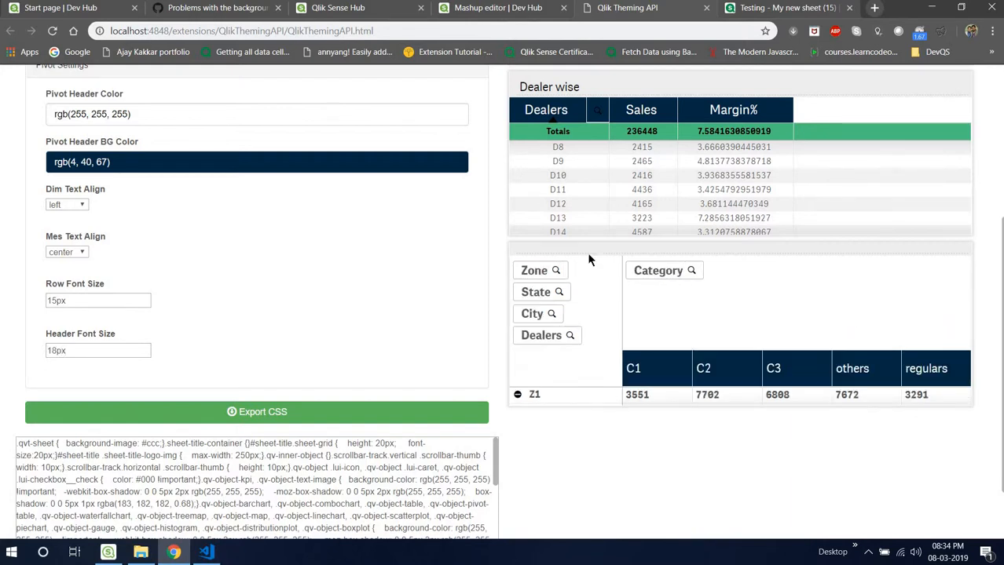
left_click_drag(58, 352, 49, 353)
type("15")
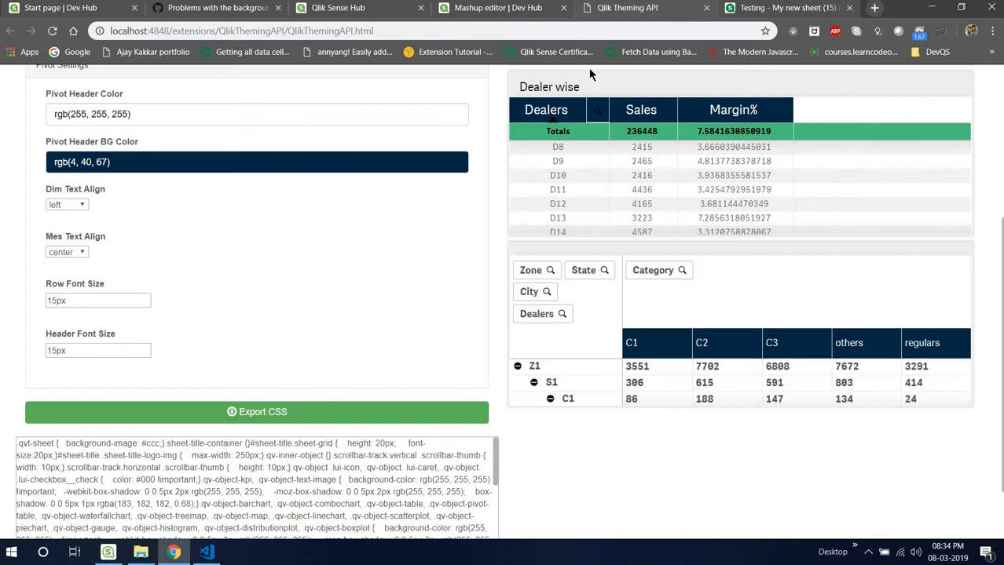
- Examine the generated CSS beneath the Pivot Settings
scroll(254, 385, "down", 1)
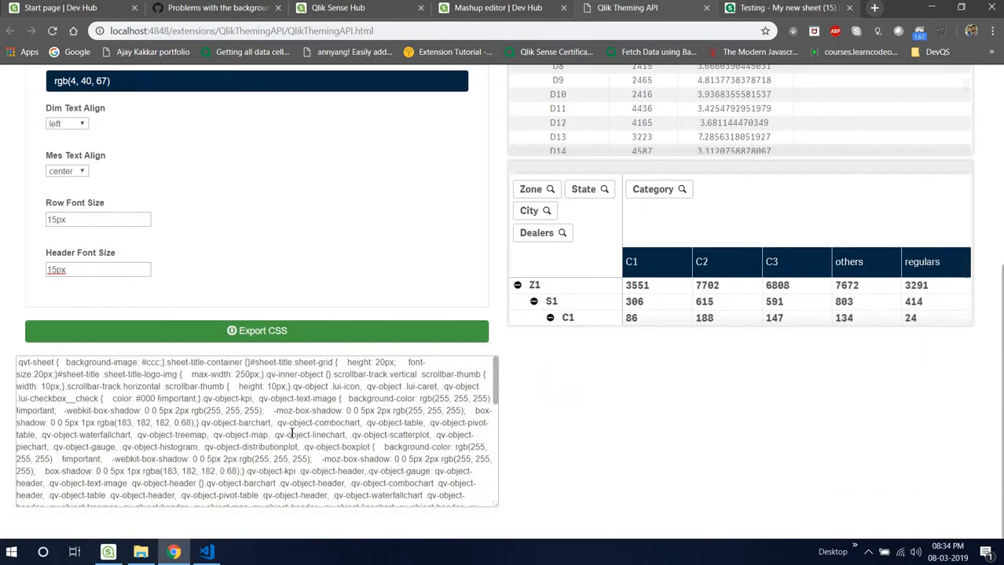
scroll(196, 400, "down", 3)
scroll(201, 438, "up", 3)
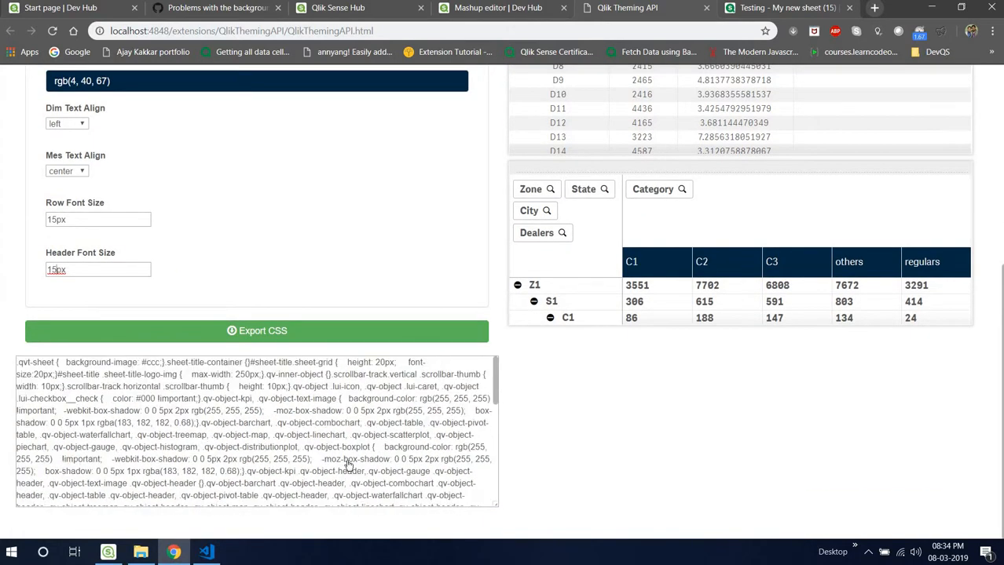
scroll(350, 464, "up", 2)
scroll(346, 451, "down", 2)
left_click(302, 434)
scroll(322, 416, "up", 2)
scroll(334, 401, "down", 2)
scroll(310, 192, "up", 5)
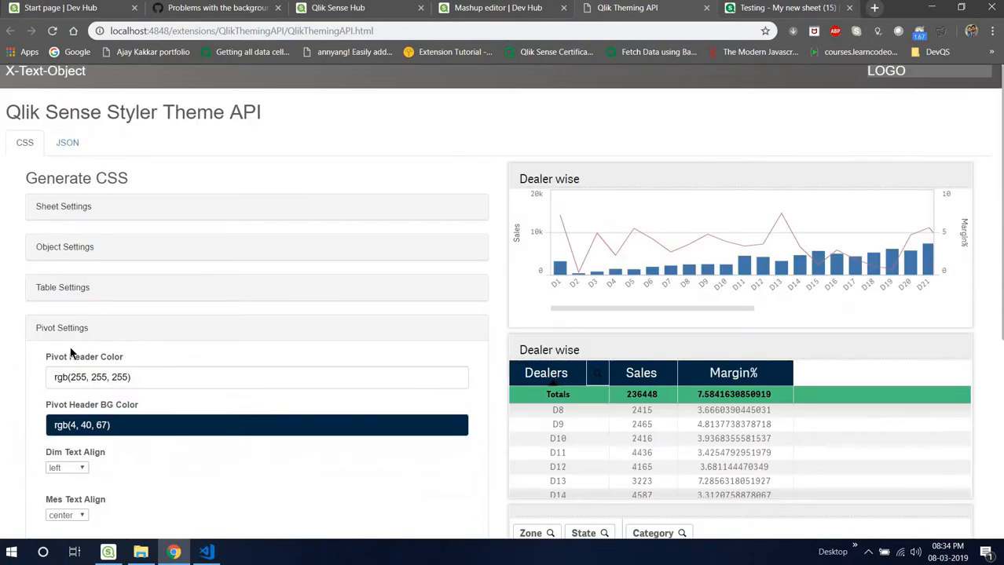
- Collapse the Pivot Settings and review the styled Dealer wise table and pivot previews
left_click(88, 325)
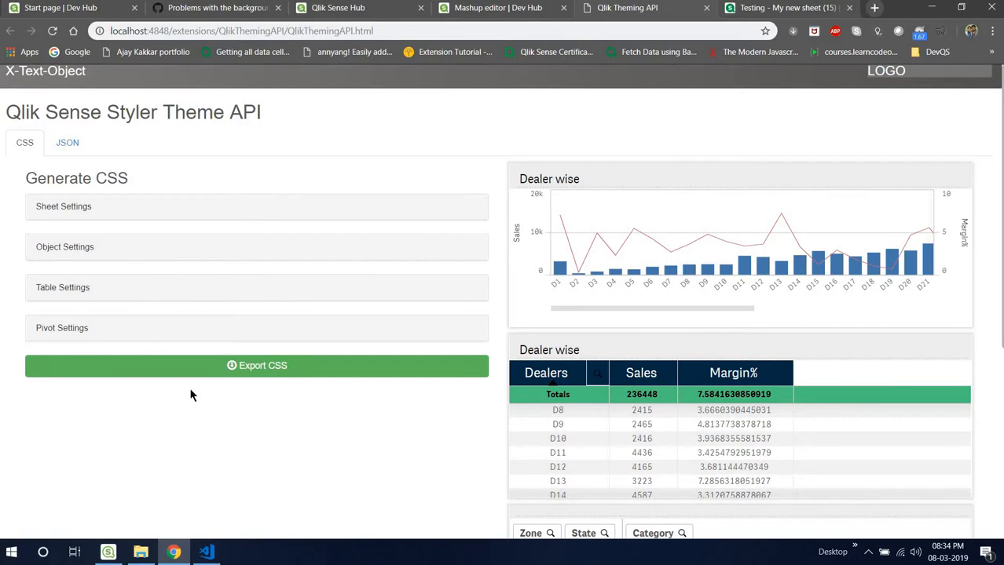
scroll(593, 311, "down", 3)
scroll(751, 258, "down", 5)
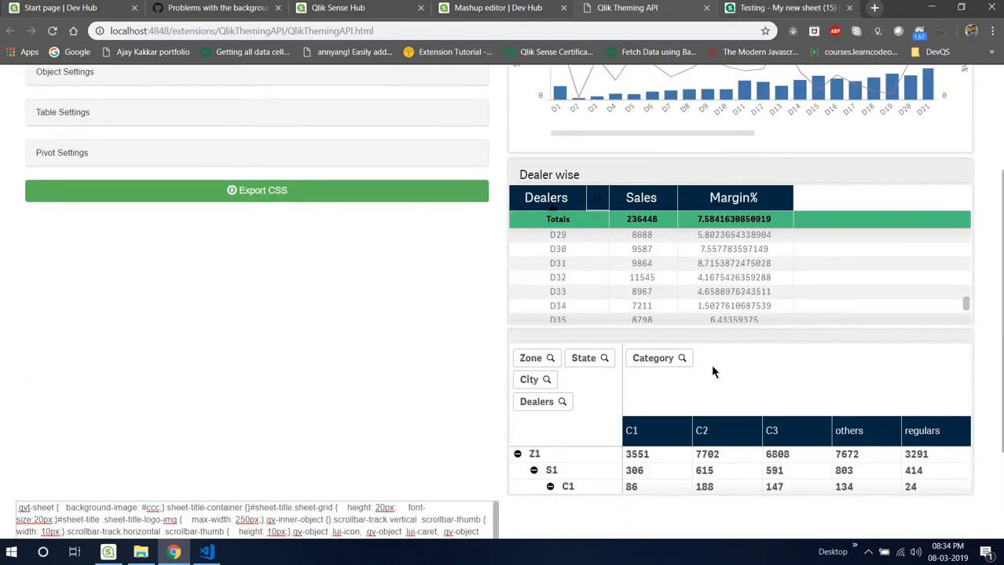
scroll(773, 266, "up", 3)
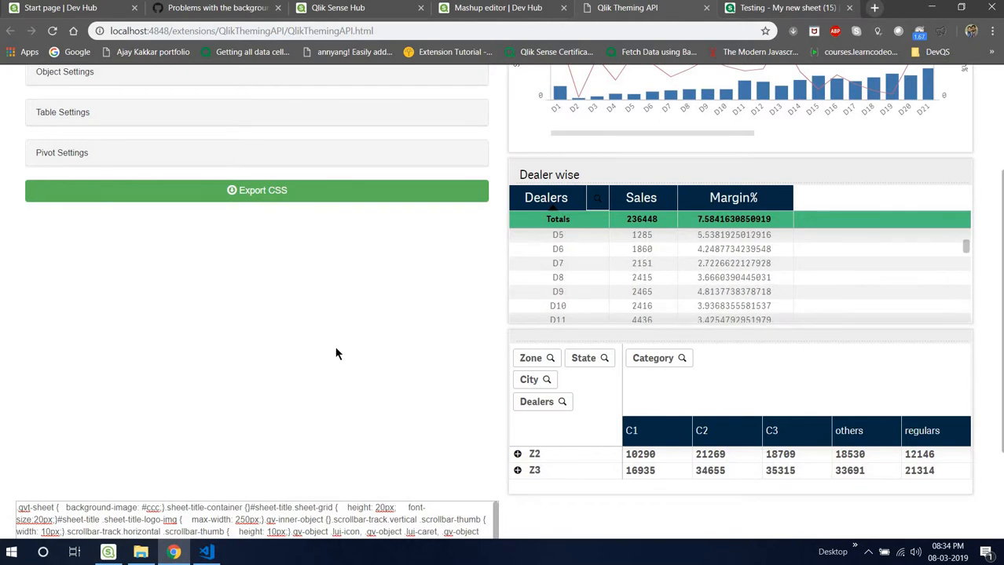
scroll(332, 353, "up", 3)
scroll(272, 415, "down", 5)
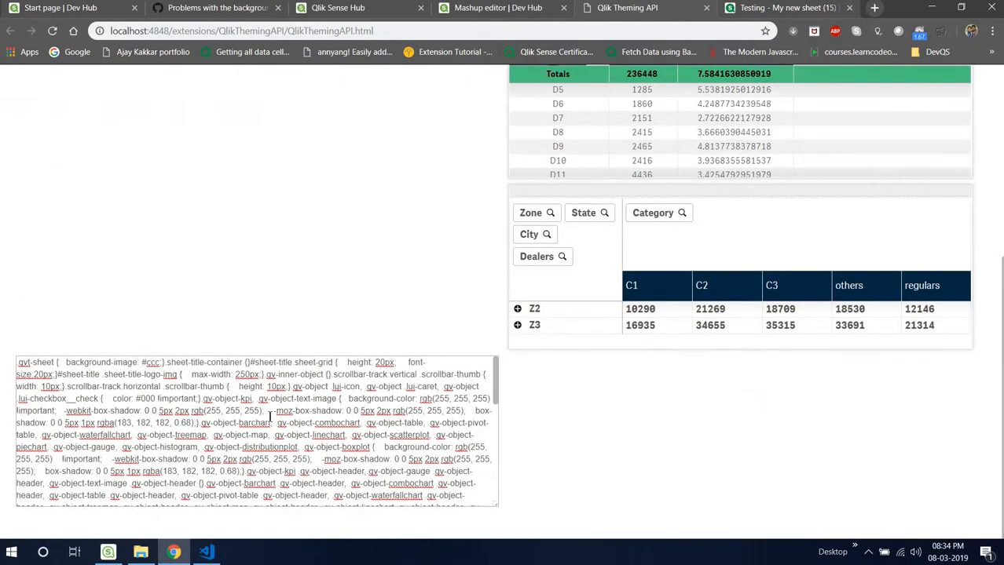
- Select the entire generated CSS text for copying
scroll(179, 455, "up", 1)
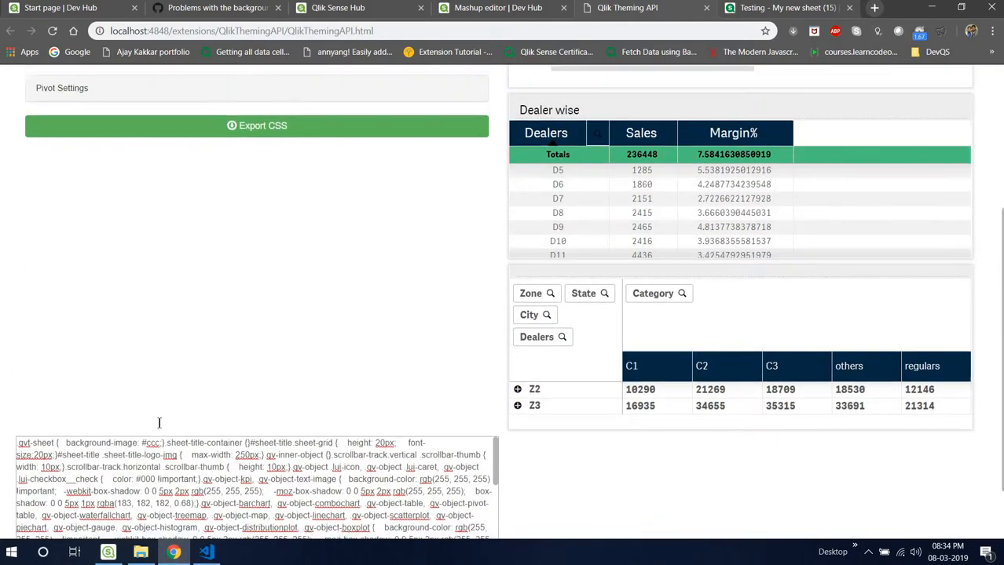
scroll(159, 423, "down", 1)
left_click(161, 422)
key("ctrl+a")
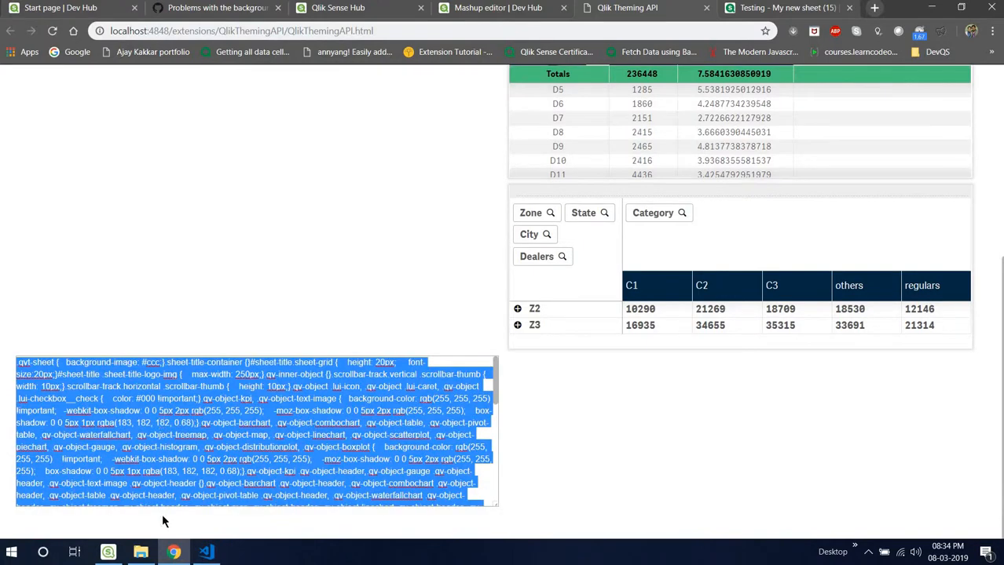
- Switch to Visual Studio Code and close the open theme.css file
left_click(141, 552)
left_click(206, 552)
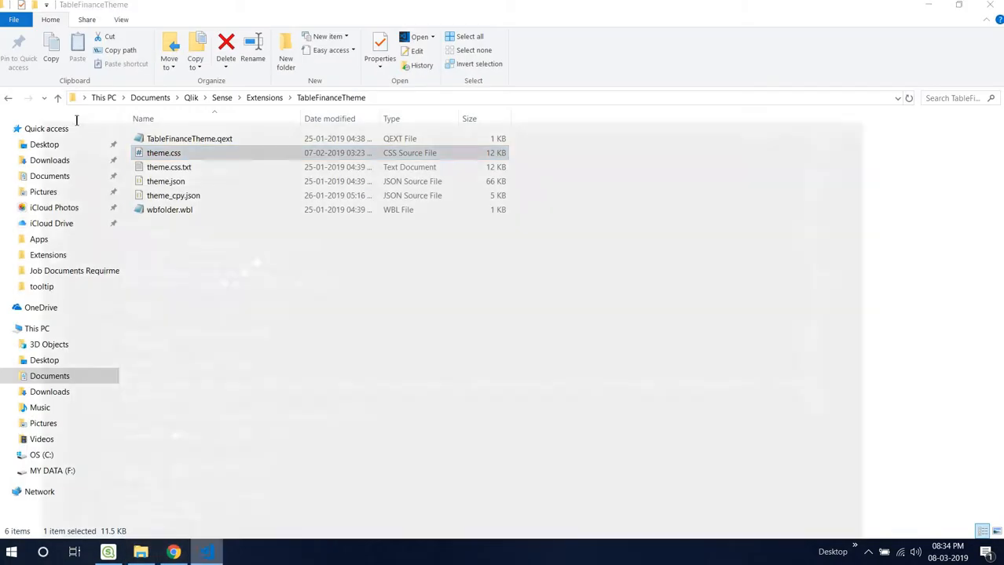
left_click(99, 28)
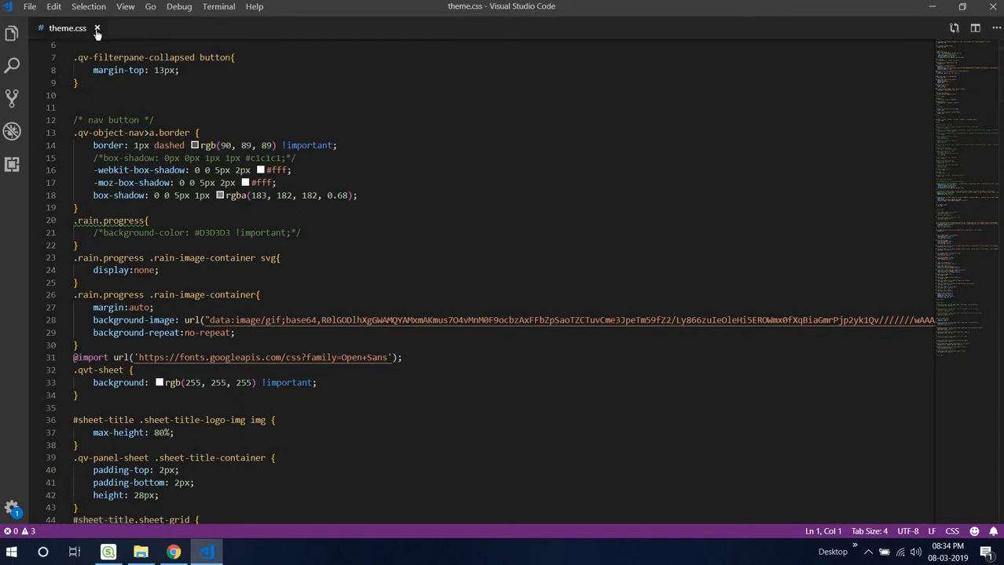
key("ctrl+w")
- Return to the Qlik Sense Hub in Chrome and close the About dialog showing the version information
left_click(141, 552)
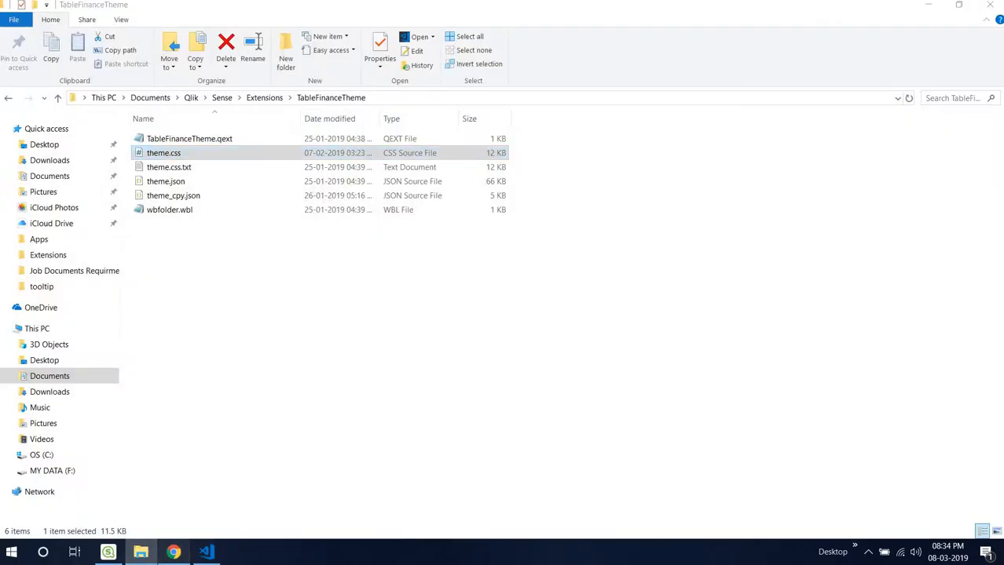
left_click(174, 552)
left_click(491, 8)
left_click(373, 8)
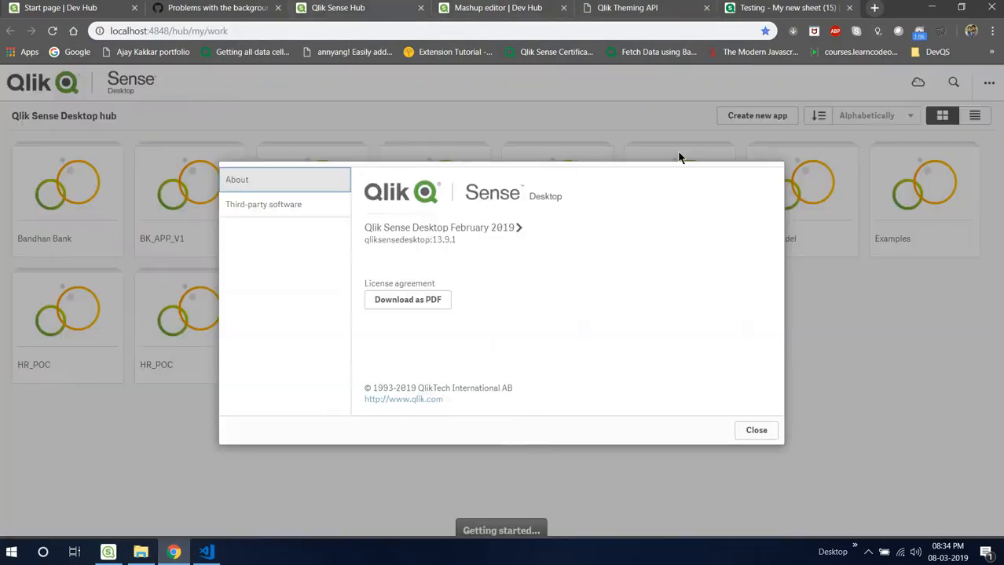
left_click(742, 431)
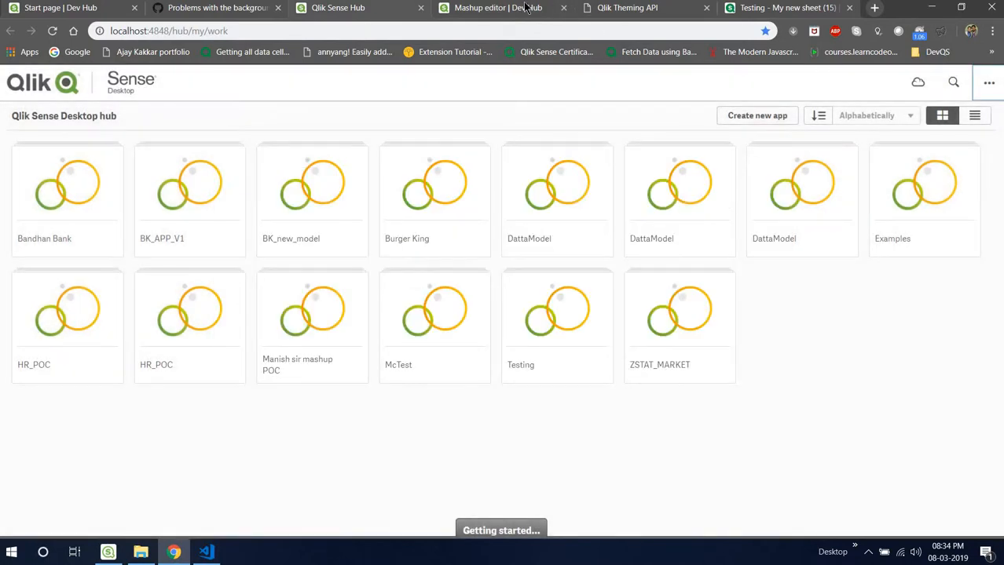
- Move the Dev Hub start page tab beside the Qlik Theming API tab and start creating a new visualization extension
left_click(524, 4)
left_click_drag(67, 7, 502, 9)
left_click(983, 116)
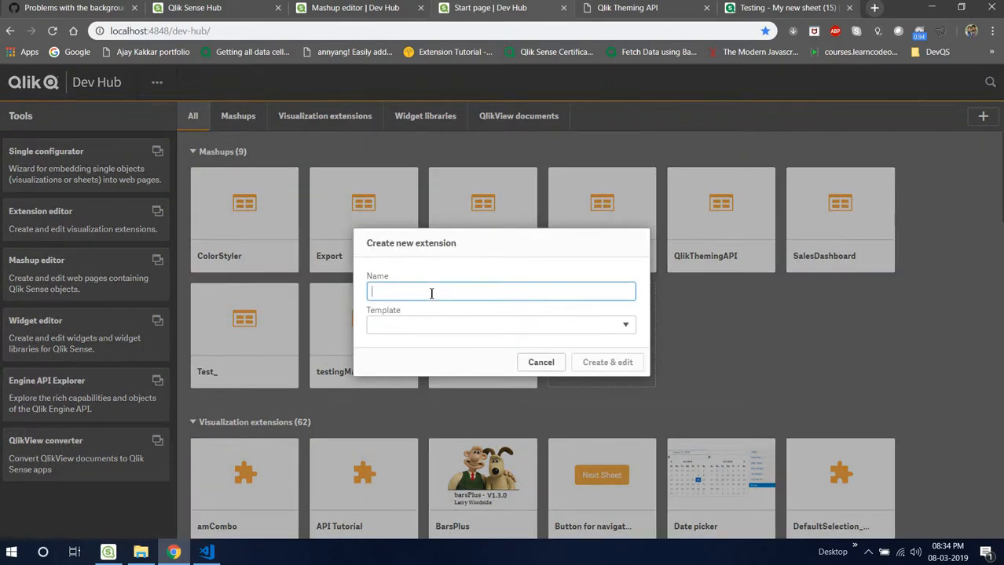
- Create a new extension named TestThemeTemplate2 from the Basic Visualization template and open it for editing
type("Template2Theme")
left_click(435, 327)
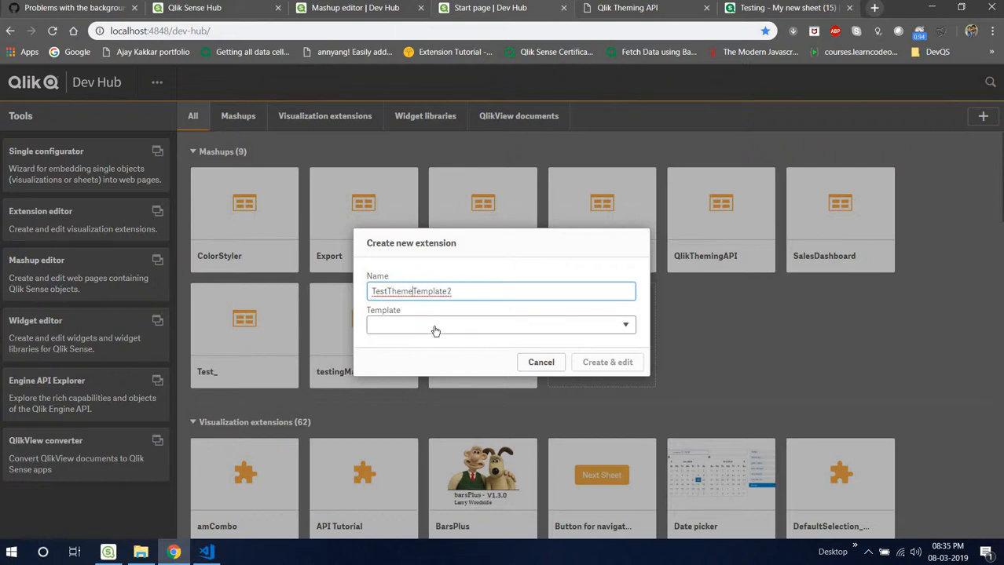
left_click(601, 355)
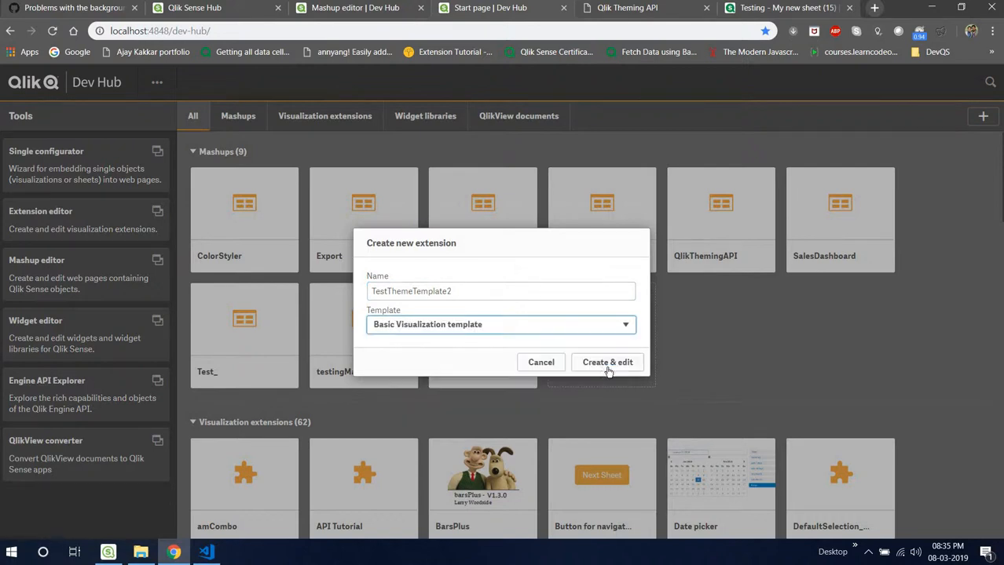
left_click(607, 363)
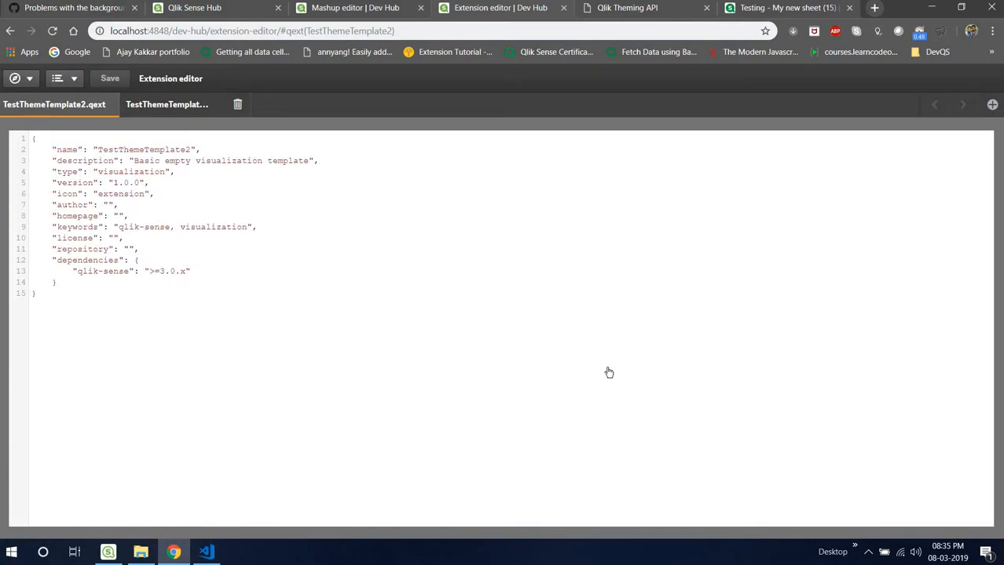
- Set the type value in TestThemeTemplate2.qext to "theme"
double_click(134, 172)
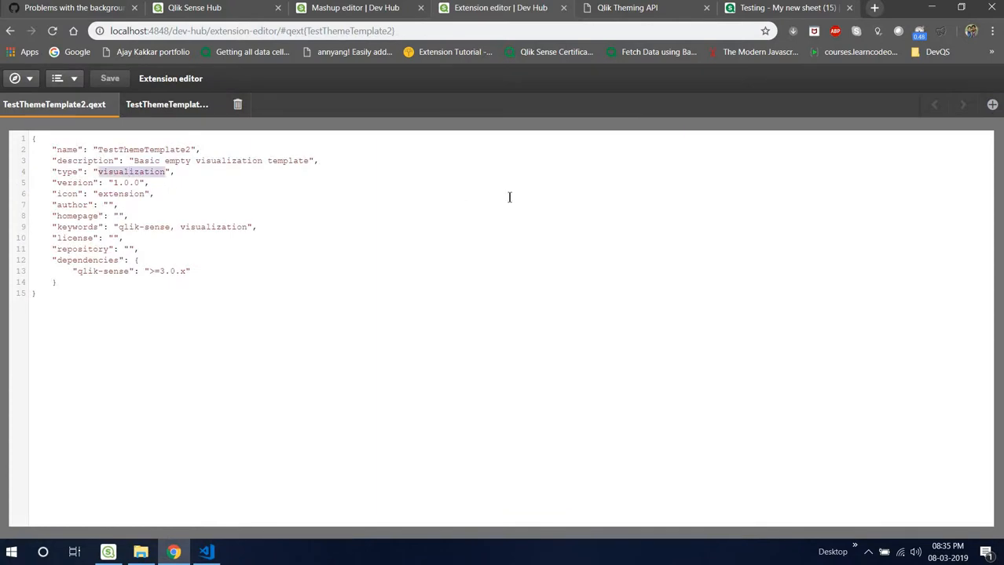
type("t")
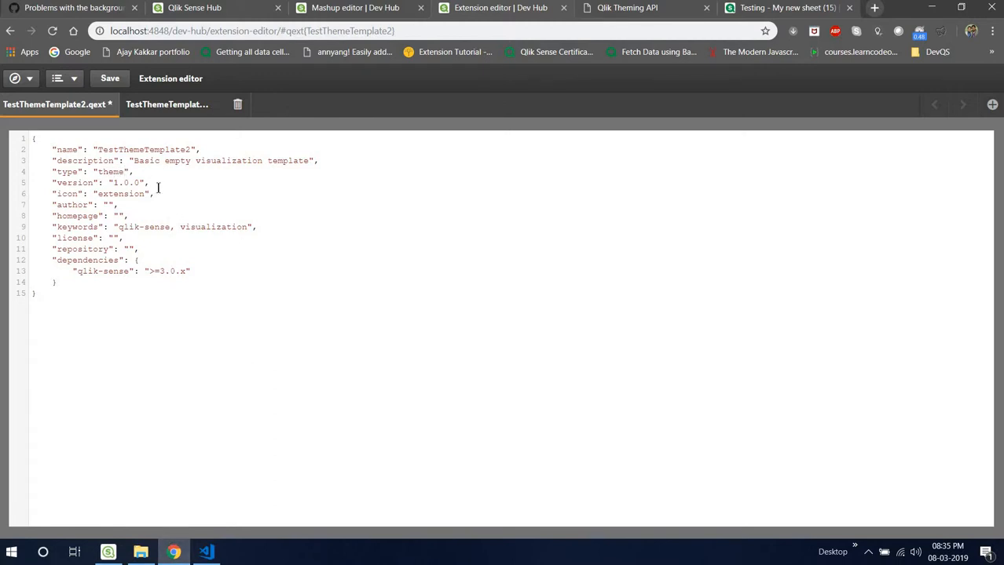
left_click_drag(133, 161, 312, 161)
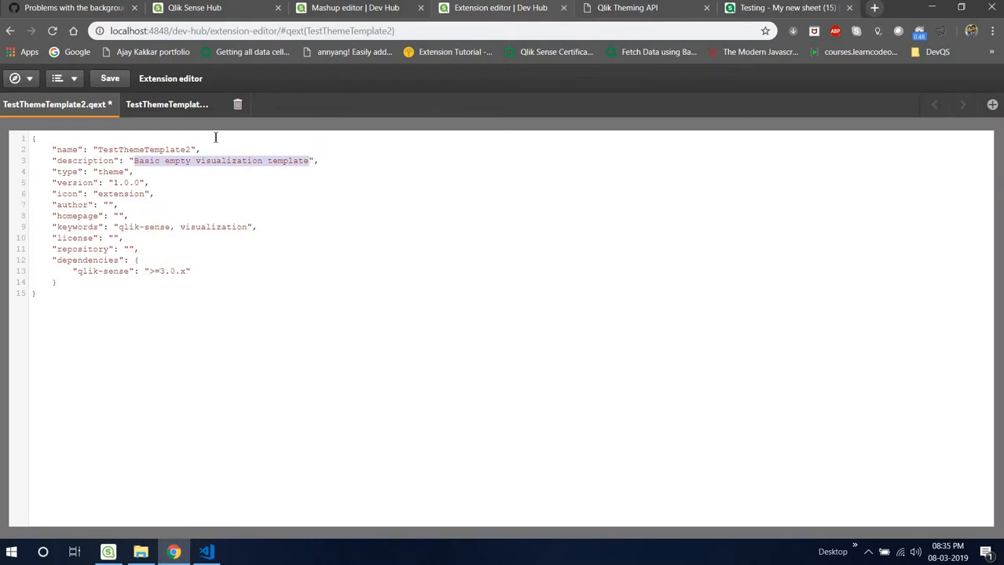
- Delete the extension's JavaScript file and save the project
left_click(238, 106)
left_click(238, 106)
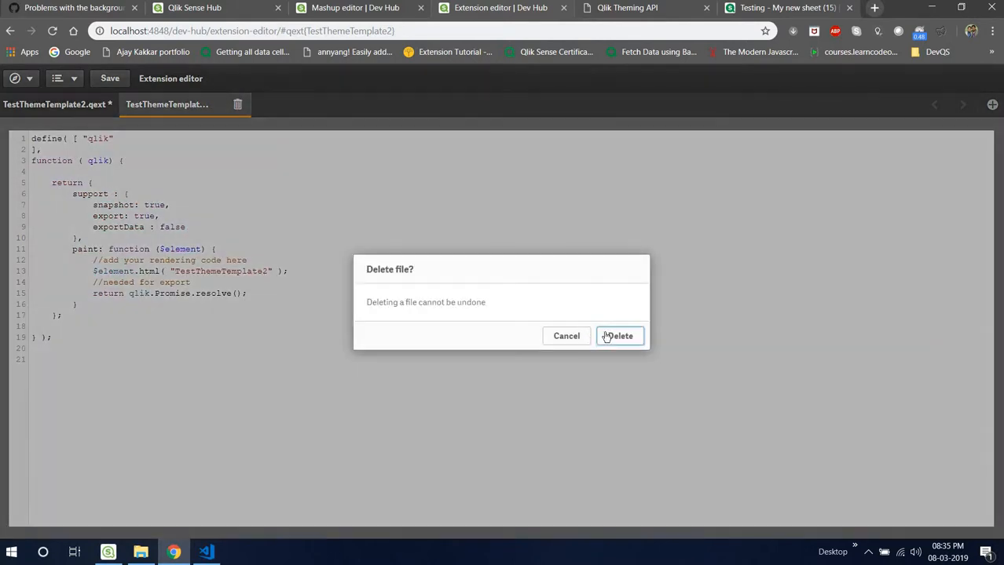
left_click(615, 336)
key("ctrl+s")
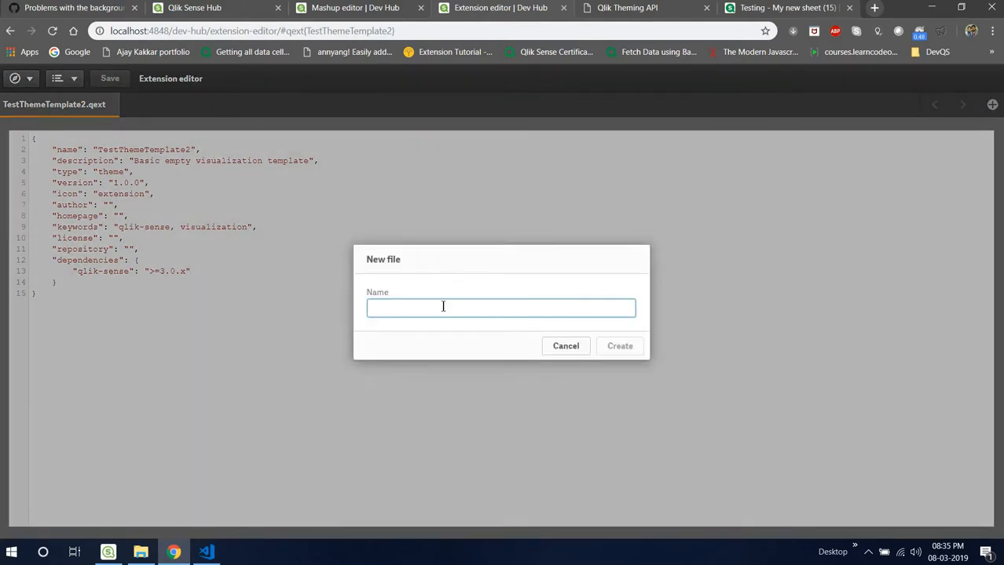
- Add a new file named theme.css to the extension and paste the copied theme styles into it
type("them")
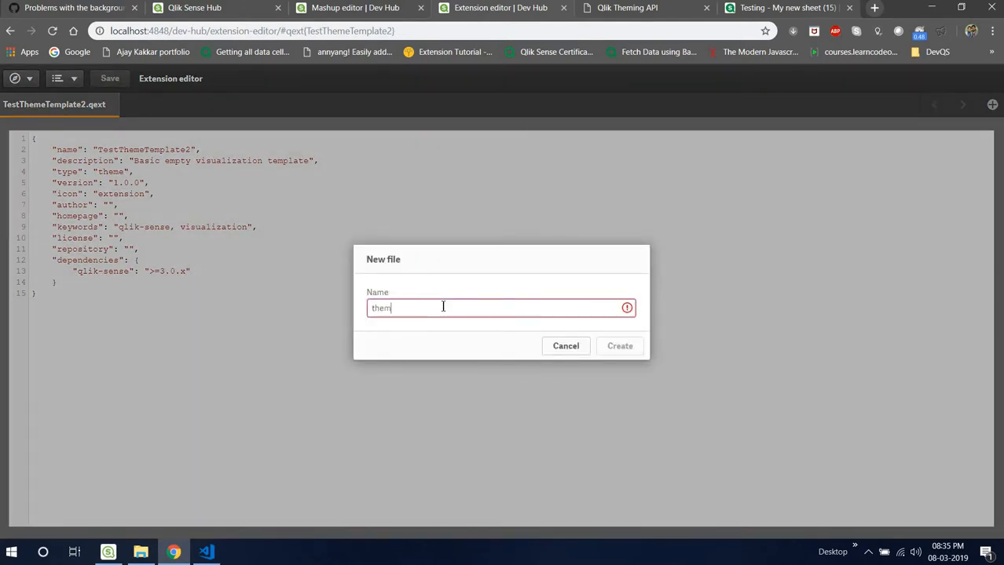
type("e.css")
key("Return")
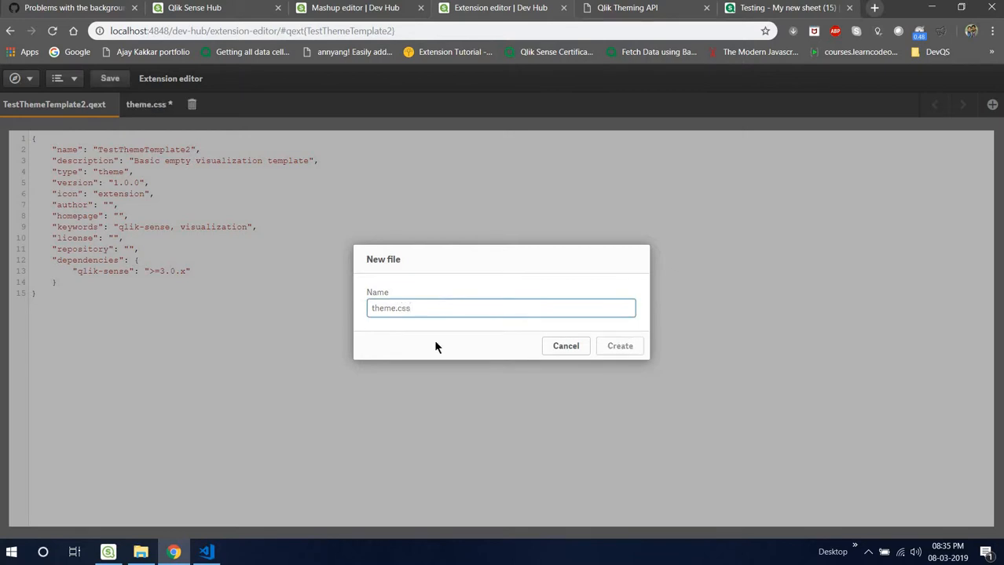
key("ctrl+a")
key("ctrl+v")
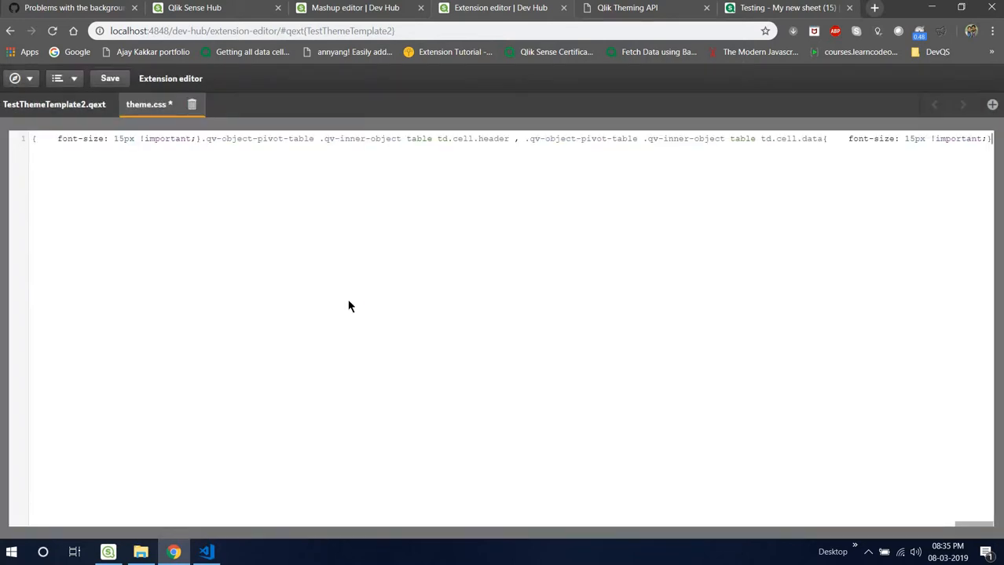
- Add a new file named theme.json containing an empty pair of curly braces, and save the extension
left_click(992, 105)
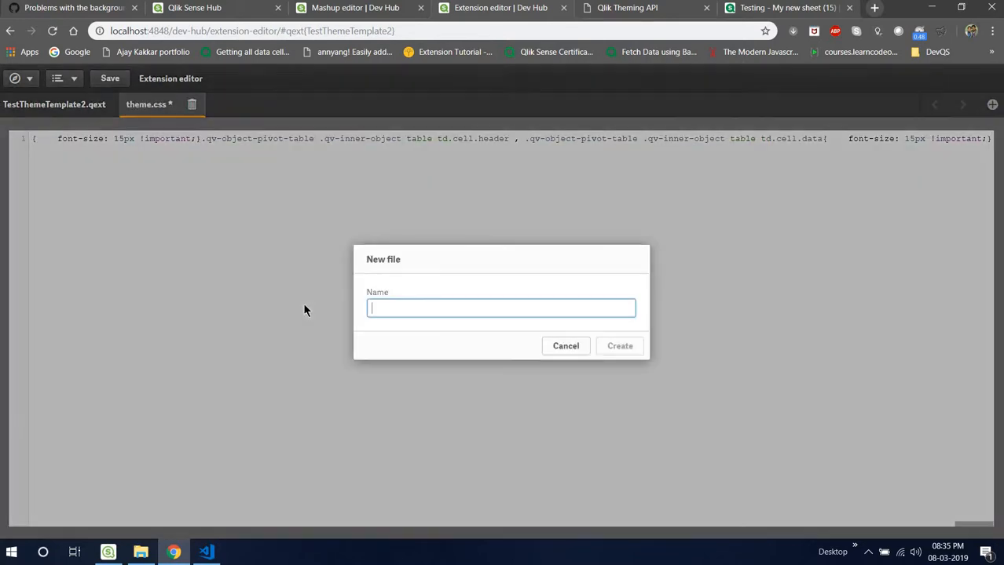
type("theme")
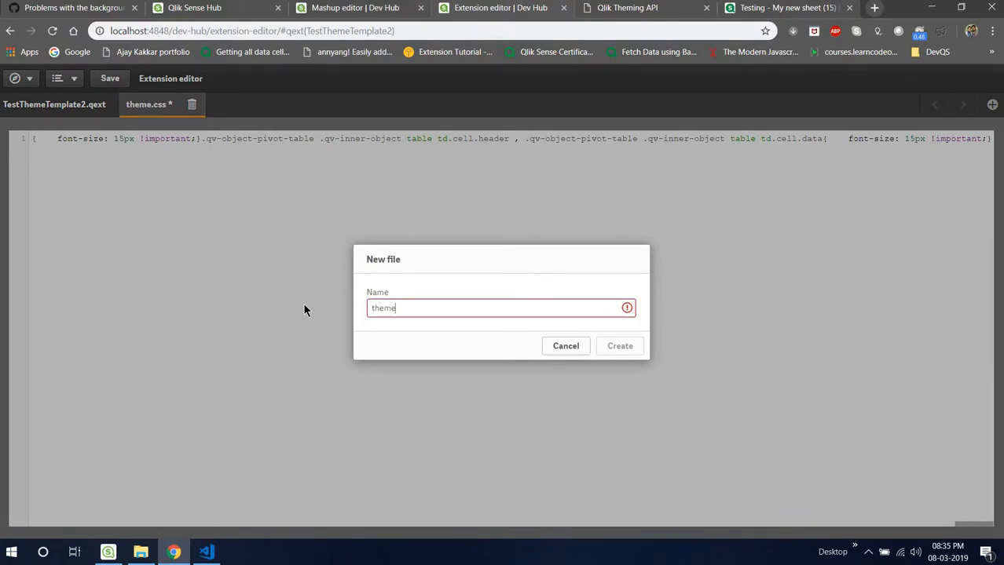
type(".json")
key("Return")
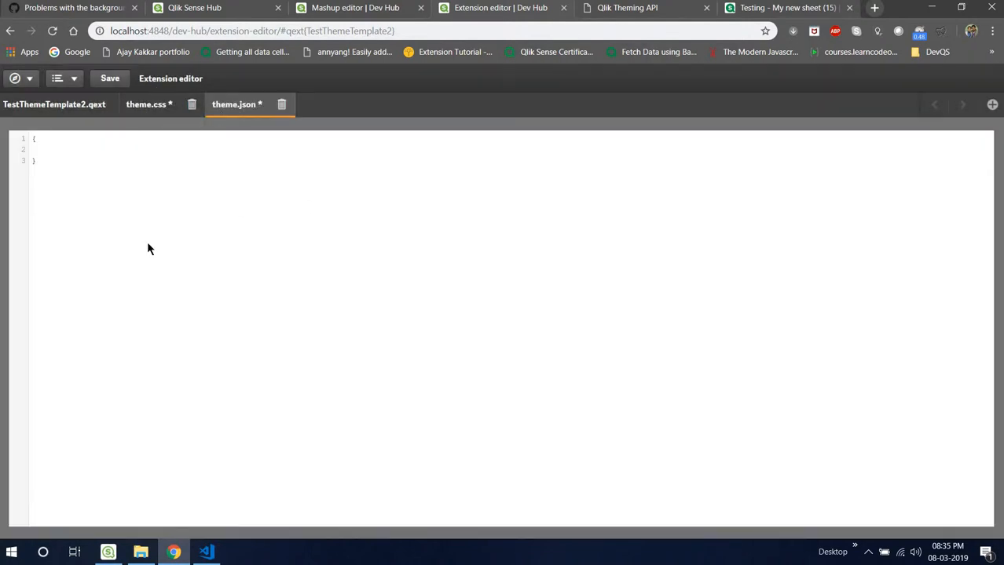
key("ctrl+s")
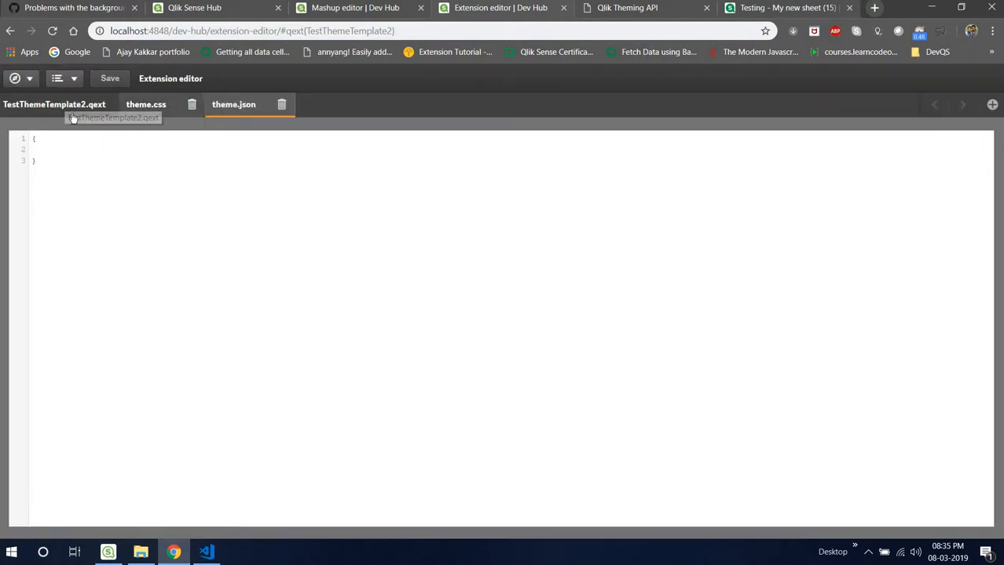
- Copy the entire single-line stylesheet from theme.css
left_click(67, 104)
left_click(152, 105)
left_click(163, 237)
key("ctrl+a")
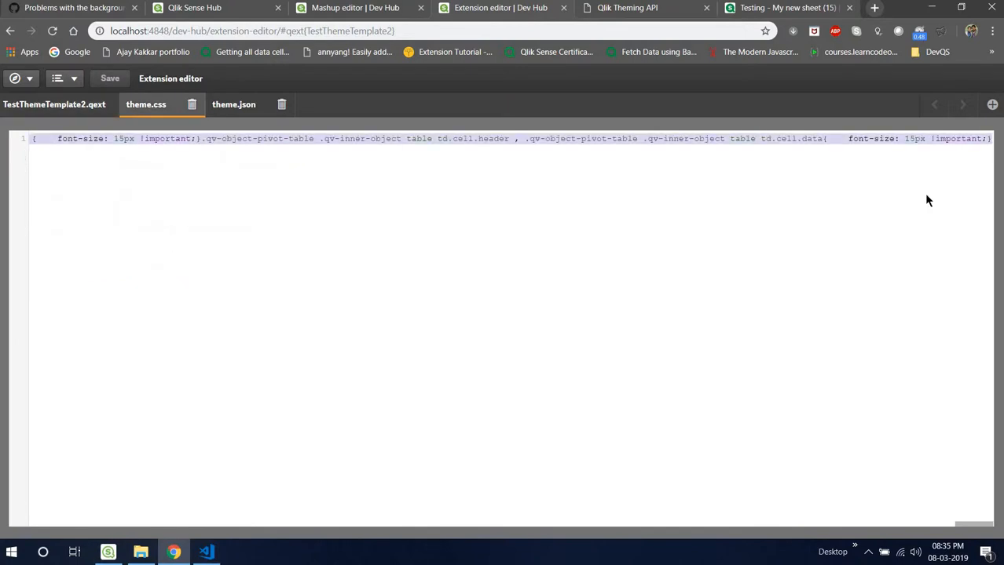
- Open the bookmarked DirtyMarkup Beautifier in a new browser tab and switch it to CSS mode
key("ctrl+t")
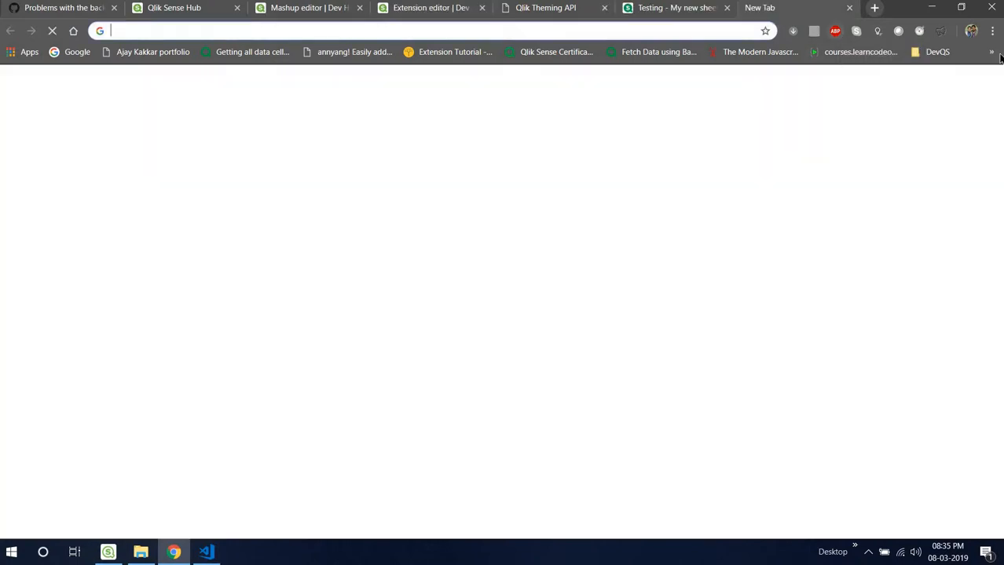
left_click(992, 53)
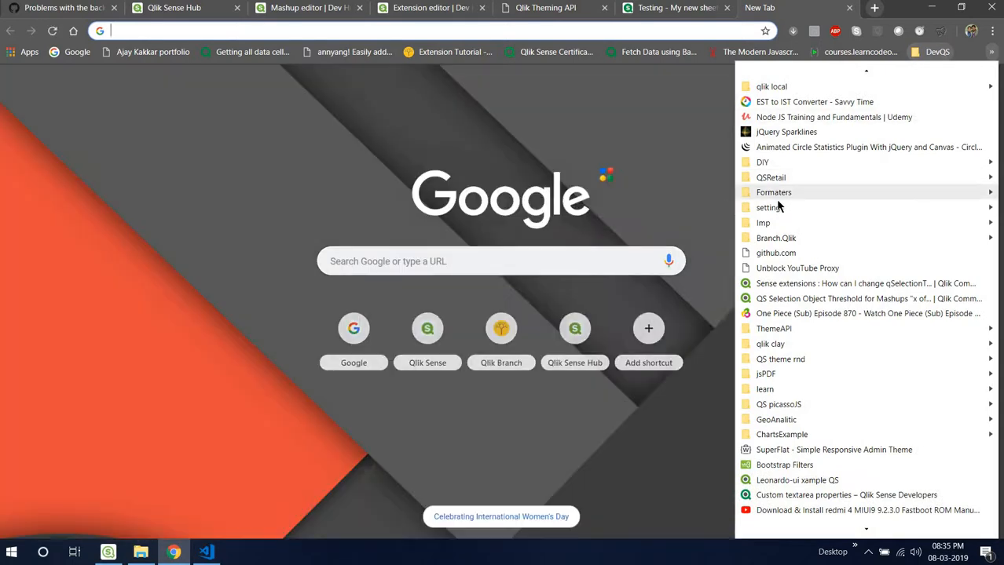
mouse_move(785, 193)
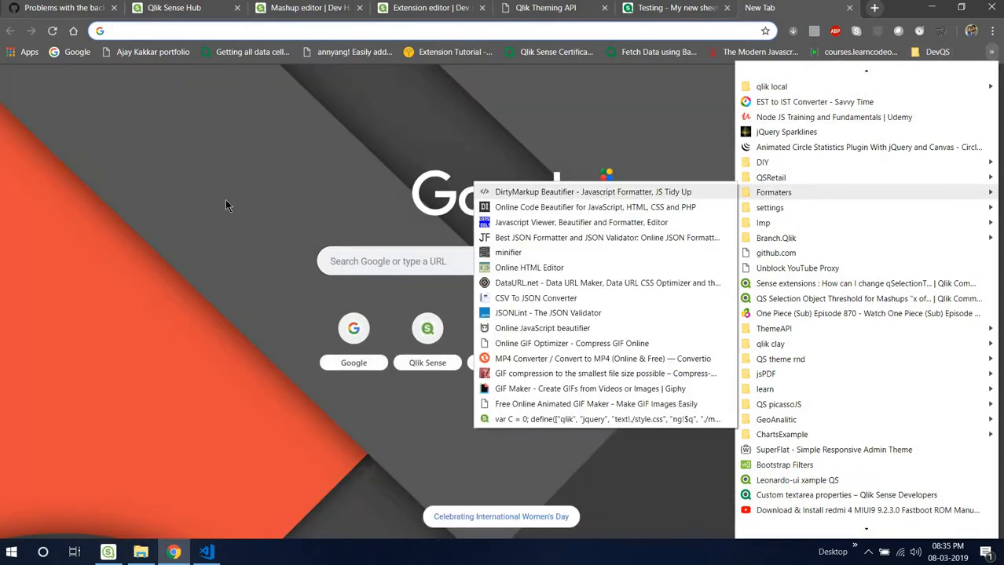
left_click(595, 195)
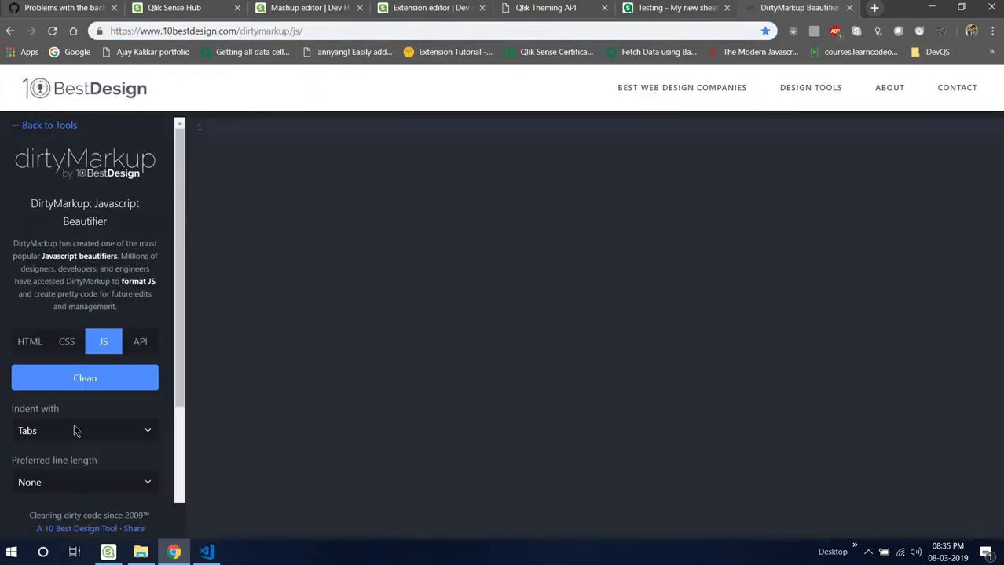
left_click(66, 342)
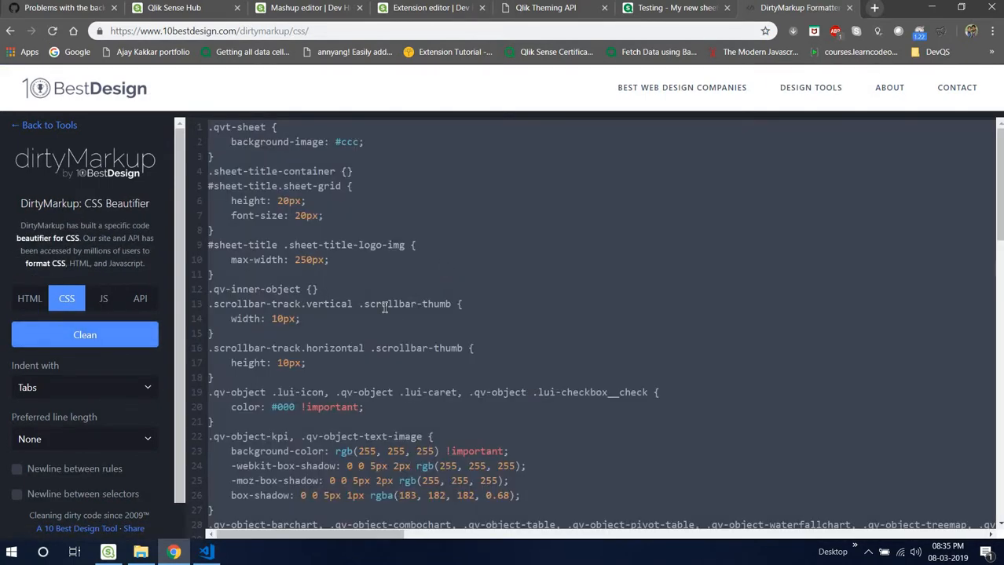
- Clear the code in the CSS beautifier and paste the theme stylesheet in its place
key("ctrl+a")
key("Delete")
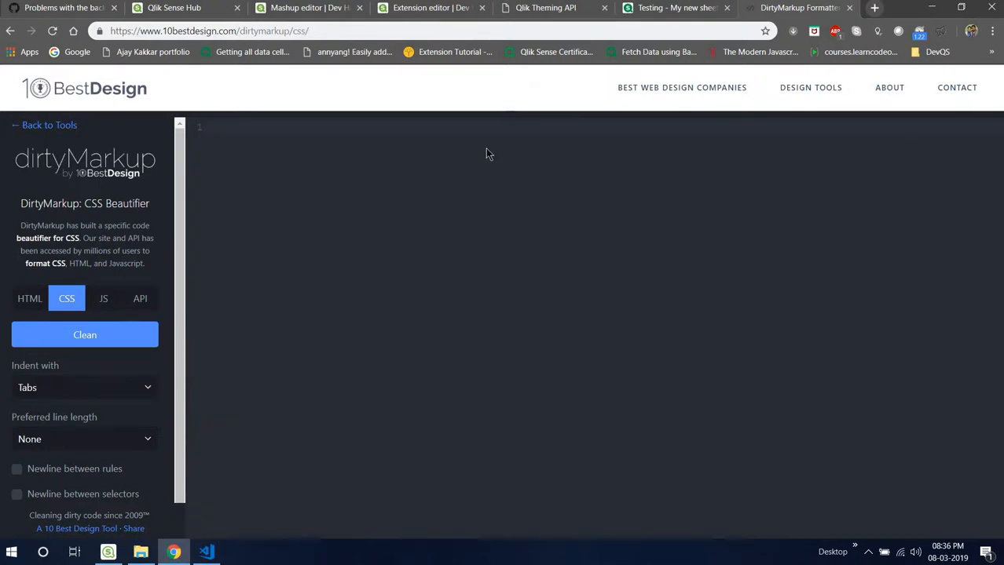
key("ctrl+v")
scroll(392, 229, "up", 10)
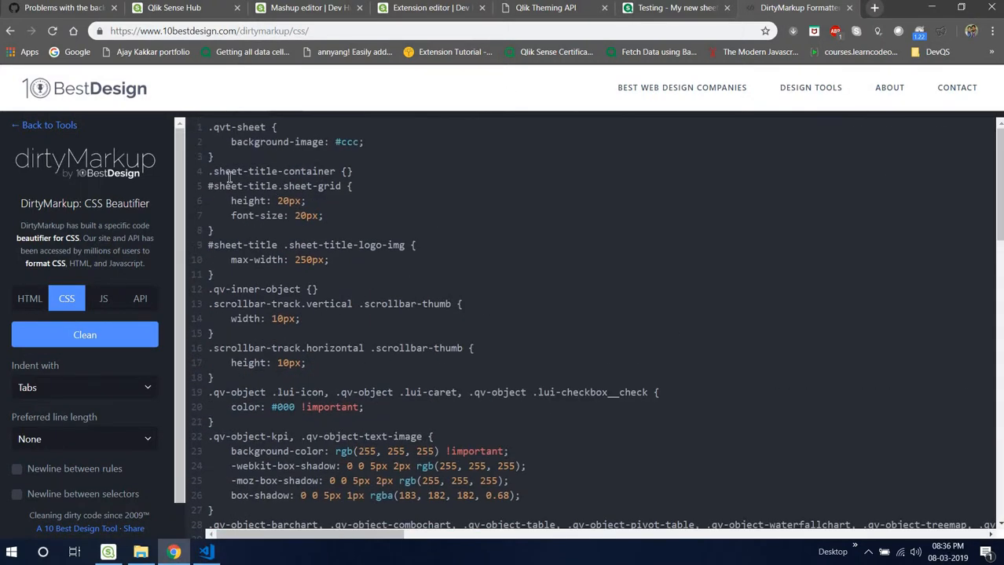
- Change the background-image property of the .qvt-sheet rule to background, keeping the value #ccc
key("ctrl+shift+Left")
key("BackSpace")
key("BackSpace")
left_click(402, 228)
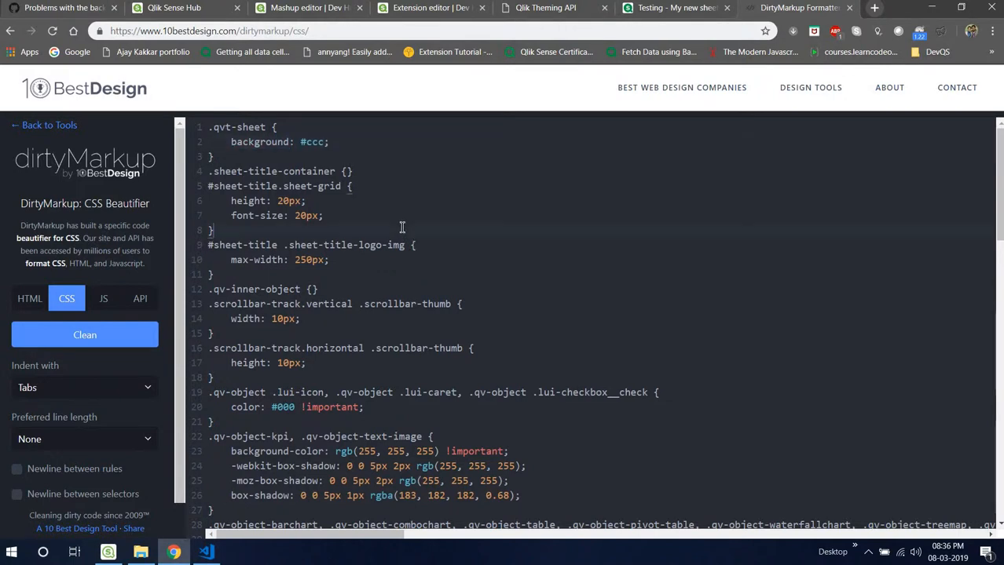
- Copy the formatted CSS, replace the content of theme.css in the extension editor with it, and save
key("ctrl+a")
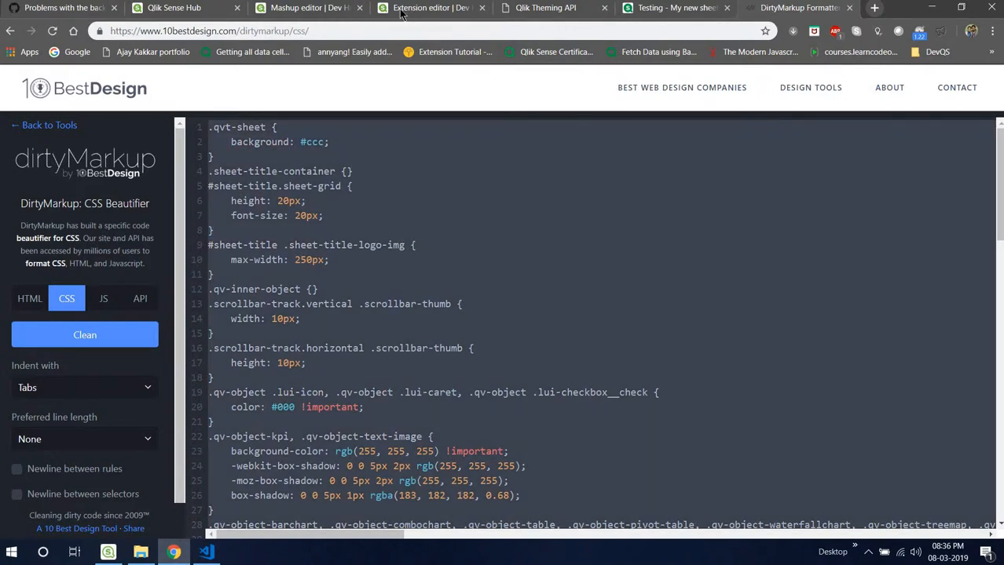
left_click(205, 553)
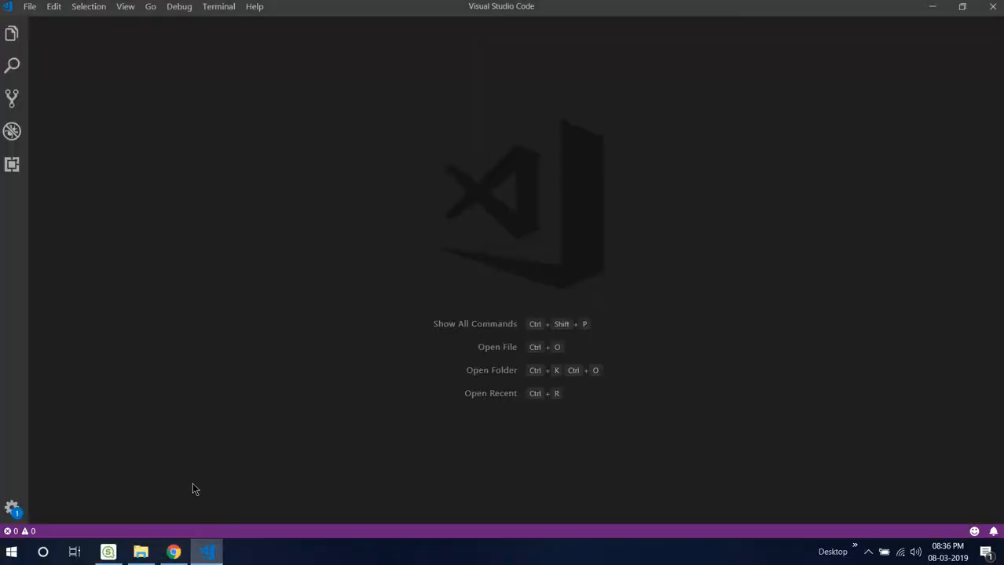
left_click(168, 552)
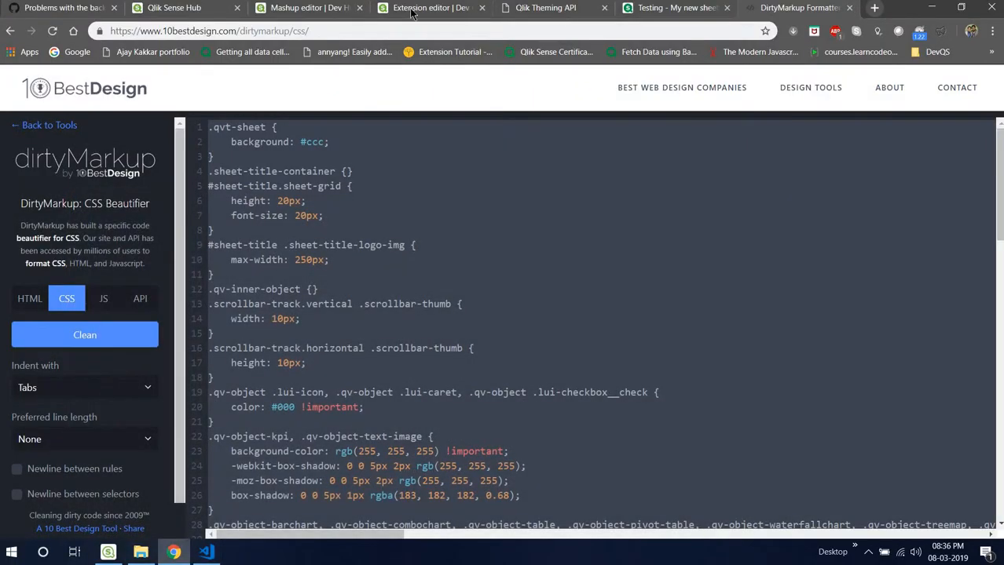
left_click(412, 13)
key("ctrl+a")
key("ctrl+v")
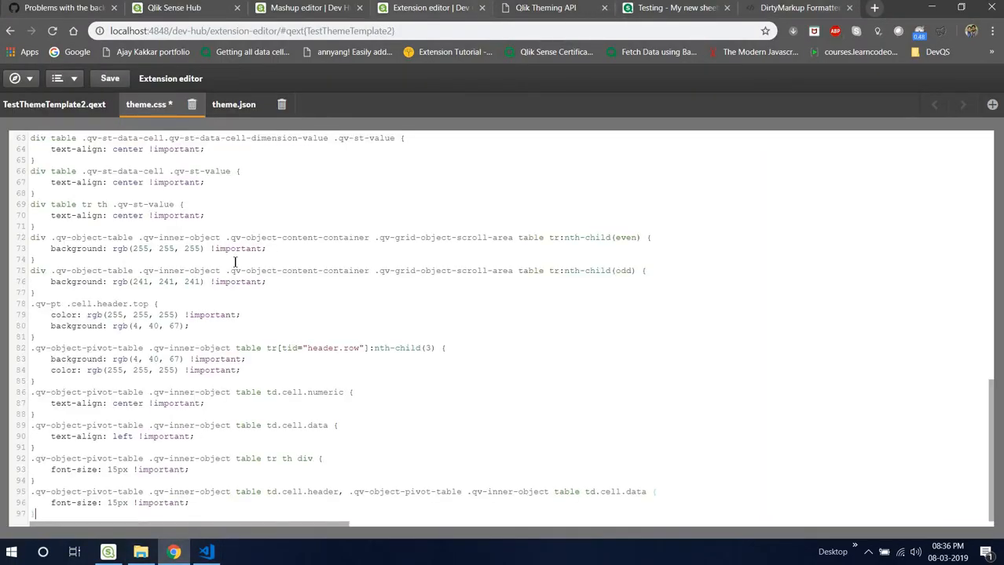
key("ctrl+s")
scroll(224, 259, "up", 10)
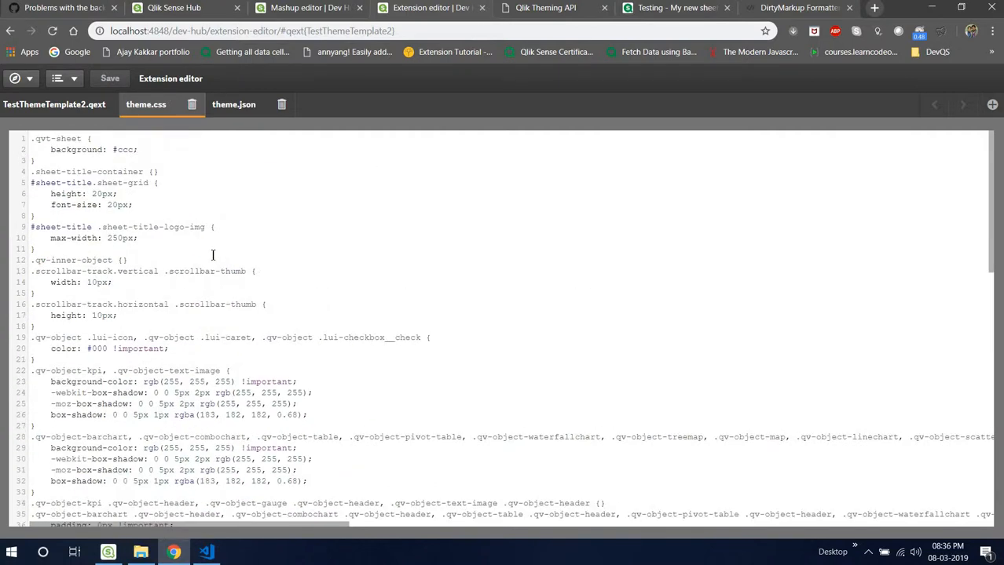
scroll(213, 254, "down", 10)
scroll(213, 255, "up", 10)
- Open theme.json, indent the blank line between its braces, and save the file
left_click(233, 105)
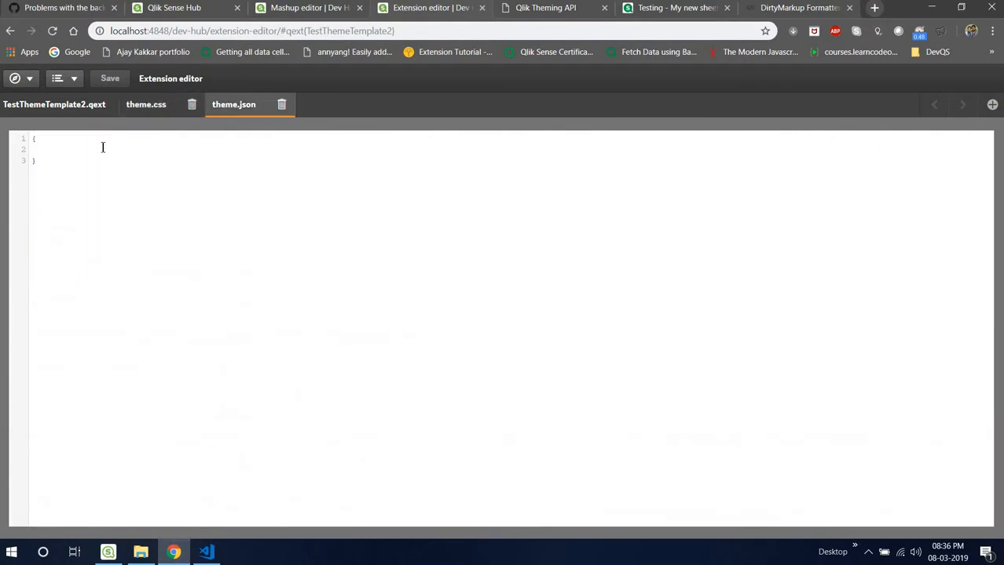
key("Tab")
key("ctrl+s")
- Search Google in a new browser tab for "qlik sense theme" and open the SenseTheme website
middle_click(70, 52)
left_click(796, 16)
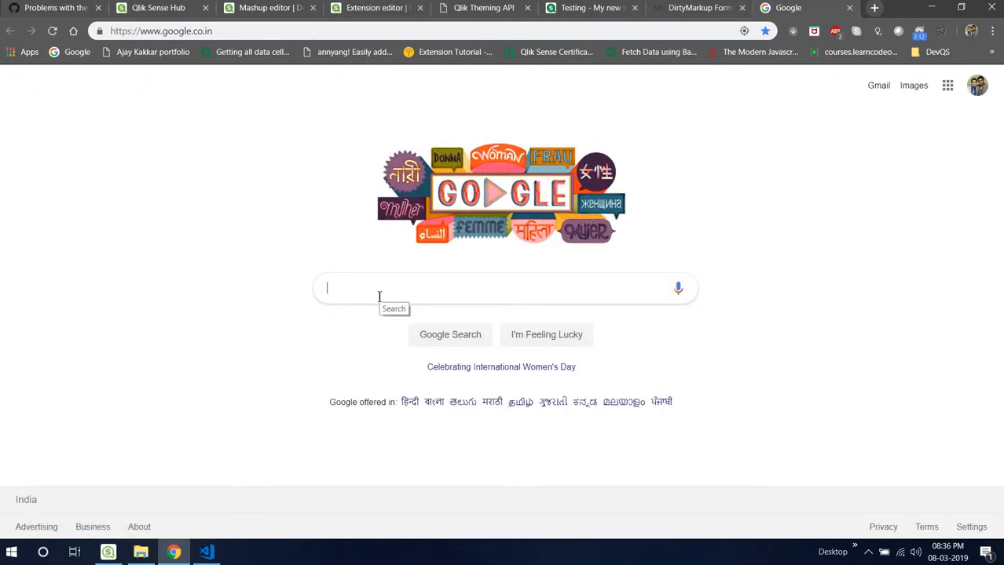
type("qlik")
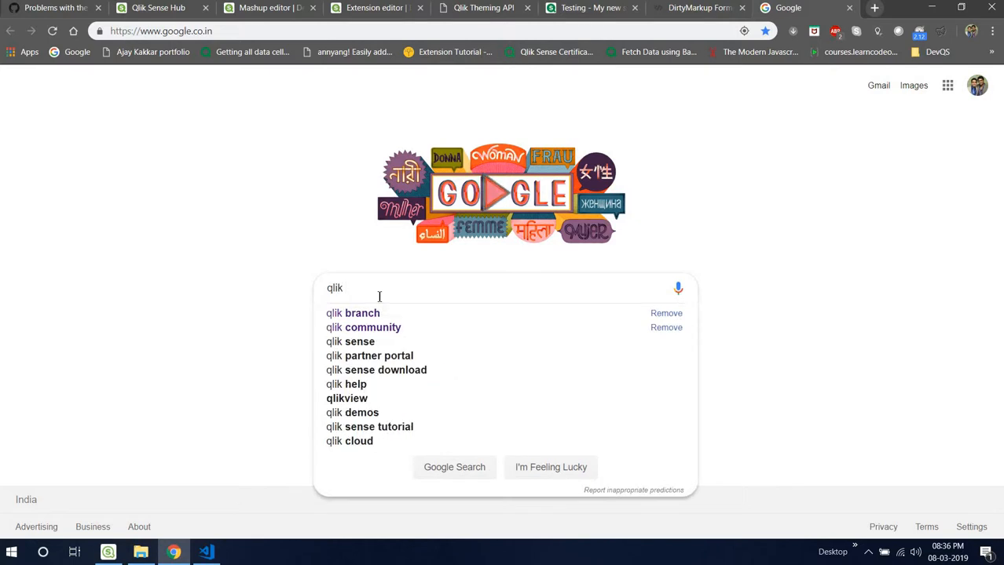
type(" sense ")
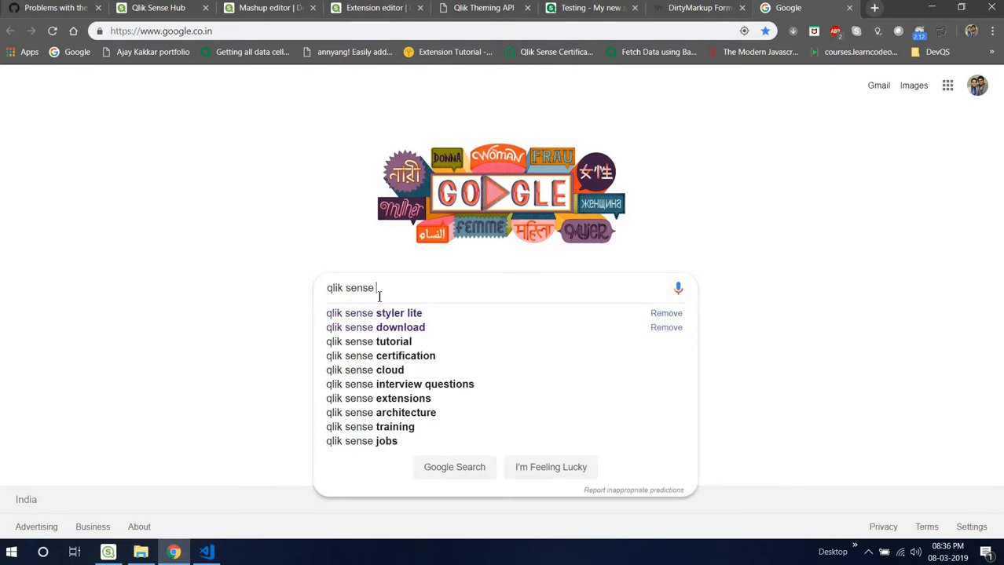
type("theme")
key("Return")
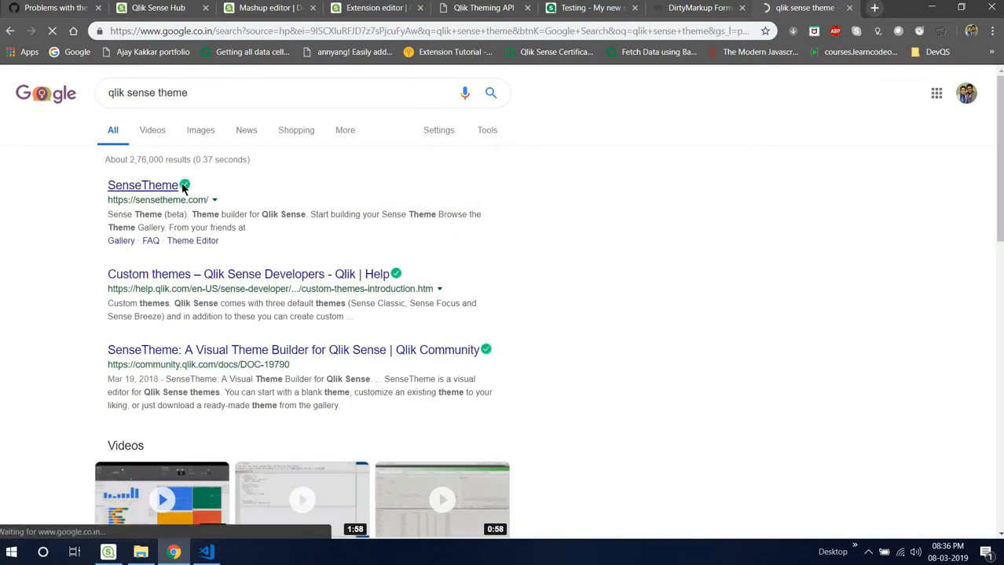
left_click(148, 186)
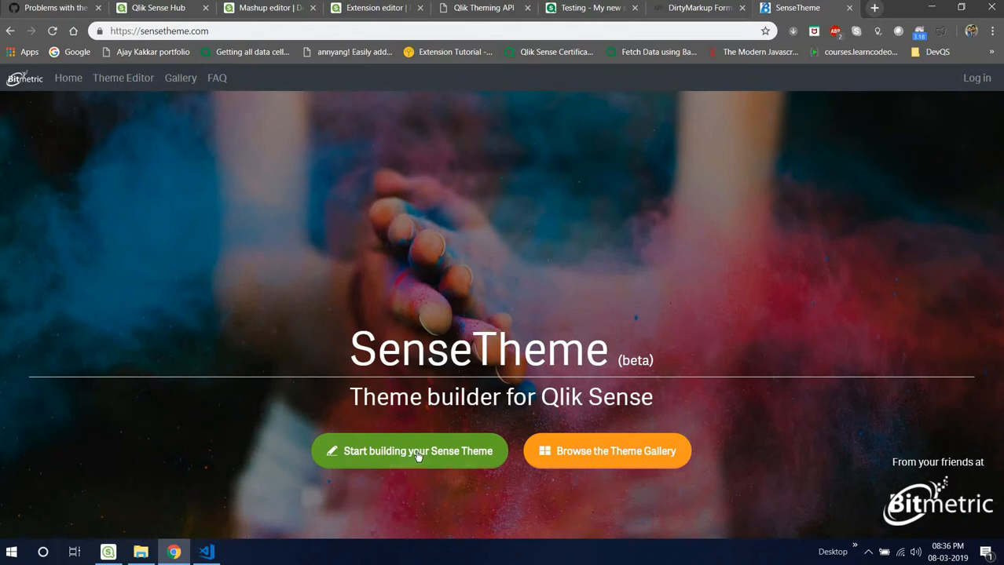
- Start building a theme in SenseTheme and examine the generated .qext and theme.json code
left_click(417, 453)
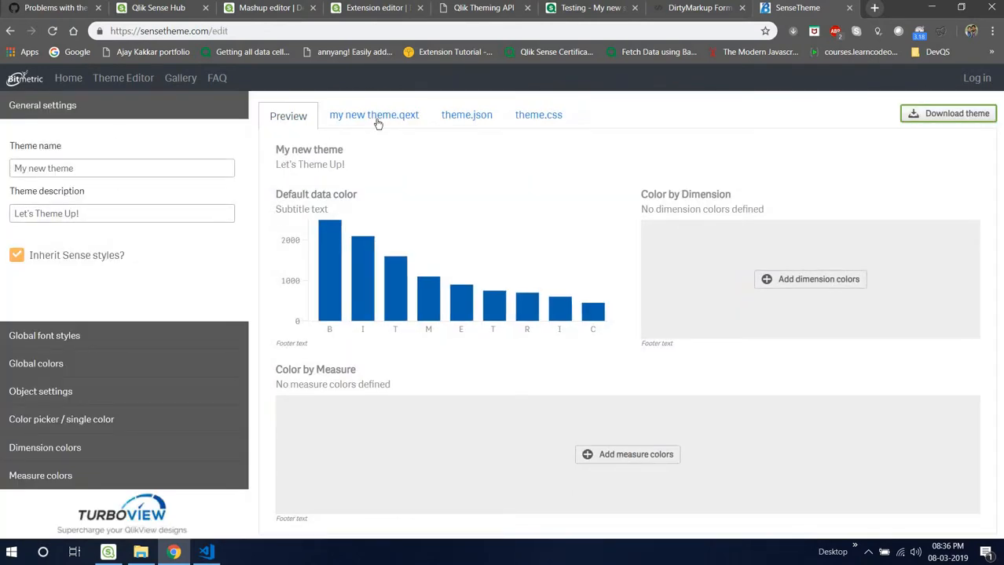
left_click(378, 118)
left_click(468, 118)
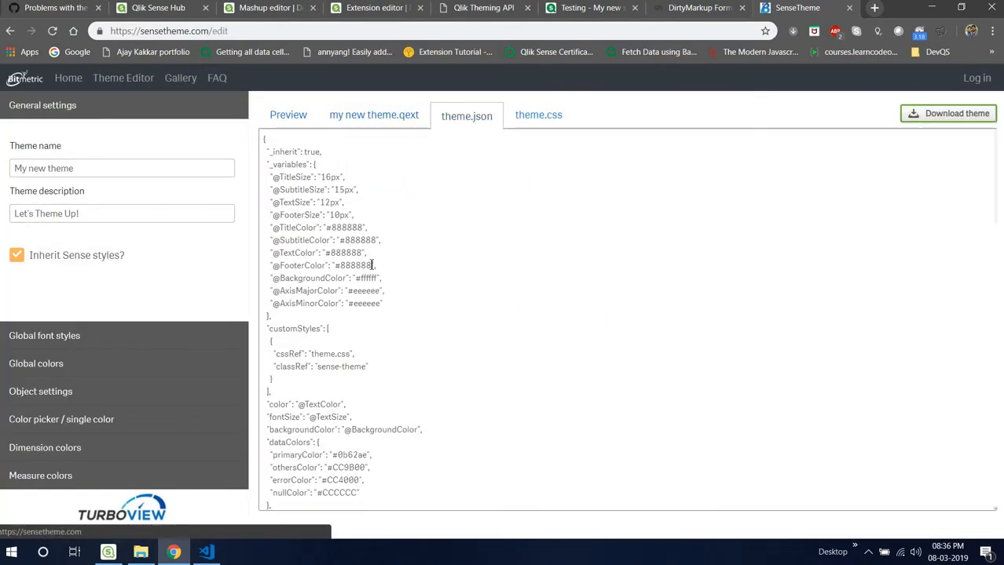
scroll(397, 317, "down", 10)
scroll(397, 316, "up", 10)
scroll(397, 316, "down", 15)
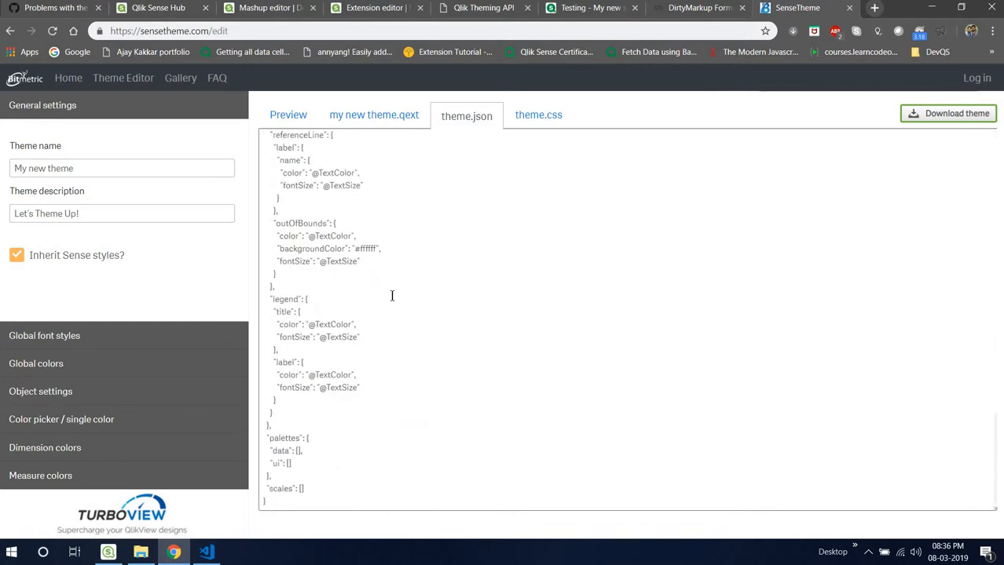
scroll(392, 295, "up", 15)
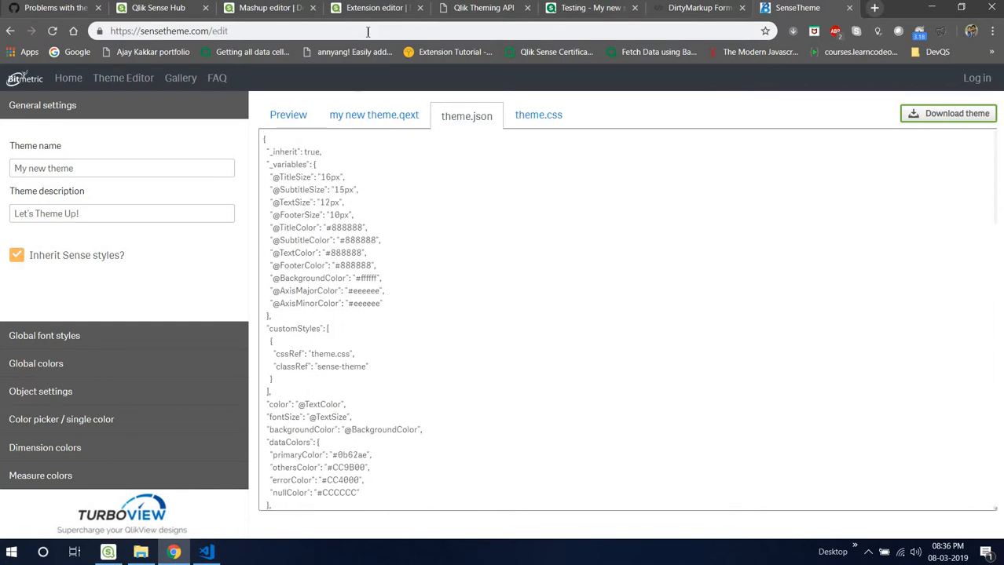
- Return to the Qlik Theming API page's JSON generator and add a color scheme with one color to the Dimension or Measure Color Palette
left_click(482, 8)
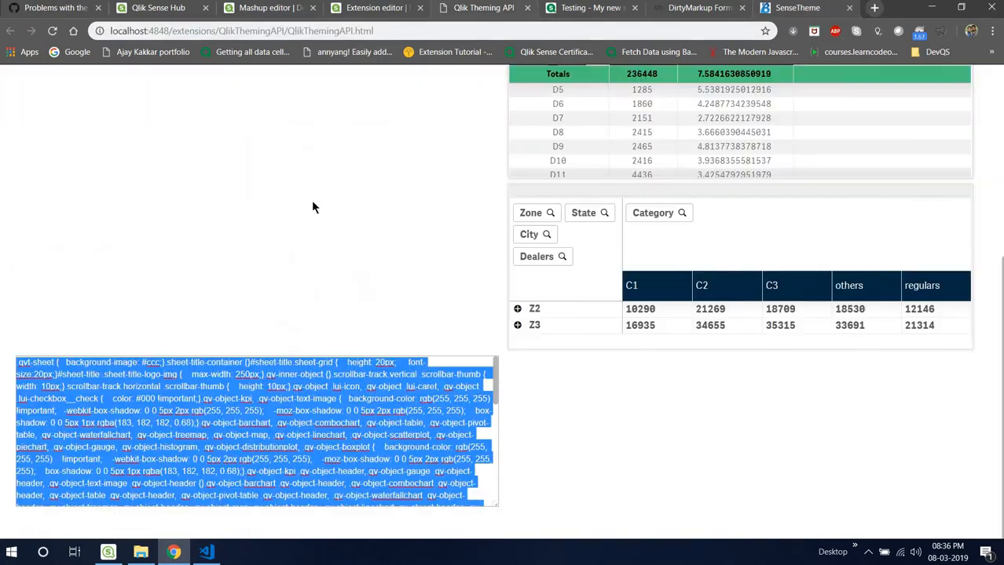
scroll(311, 200, "up", 4)
left_click(69, 143)
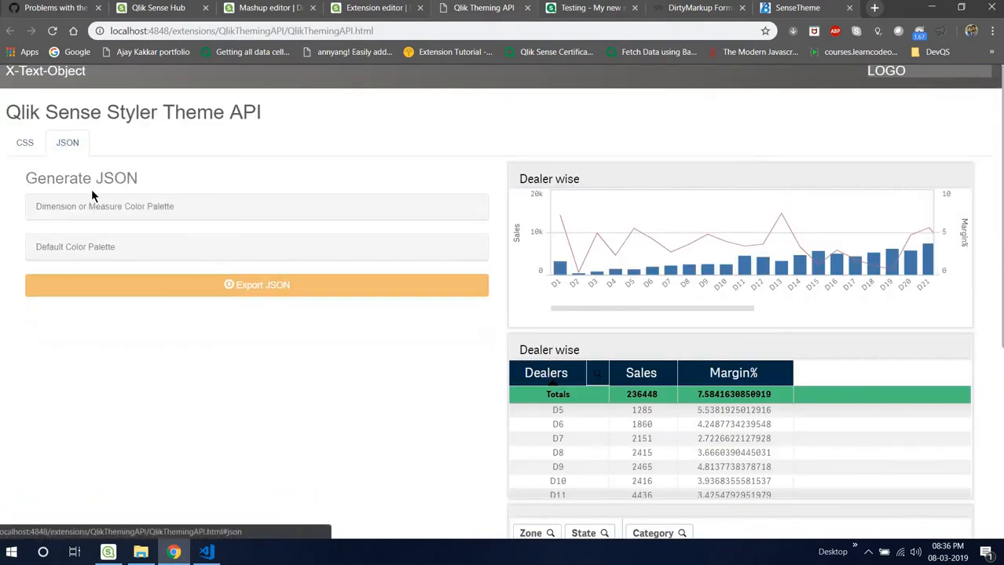
scroll(298, 393, "down", 4)
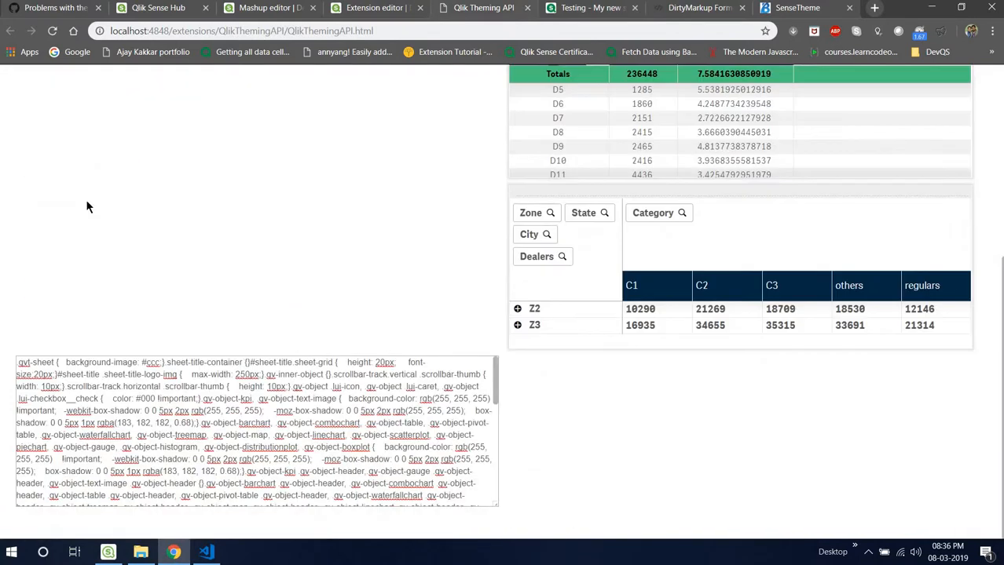
scroll(86, 206, "up", 4)
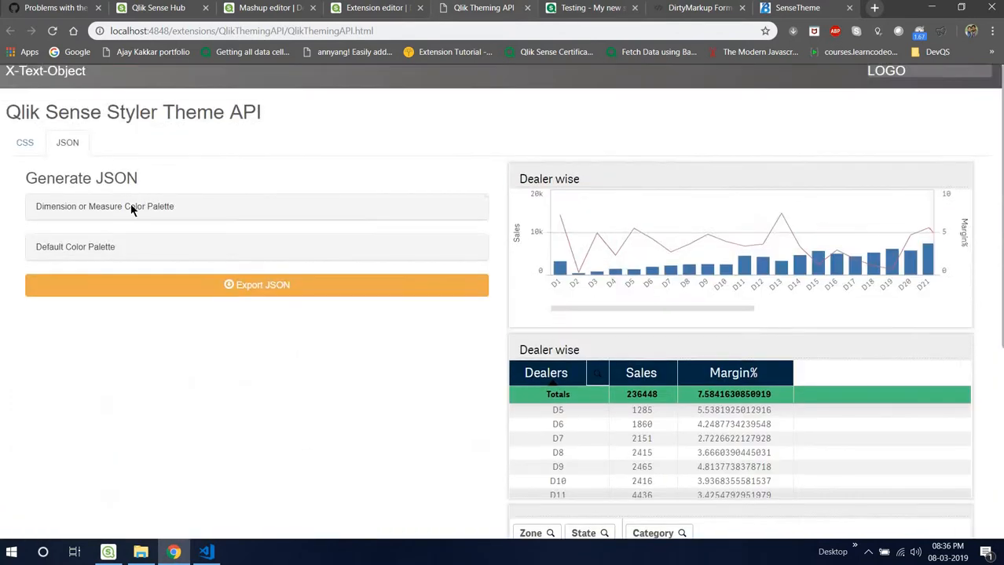
left_click(110, 255)
left_click(87, 241)
left_click(68, 322)
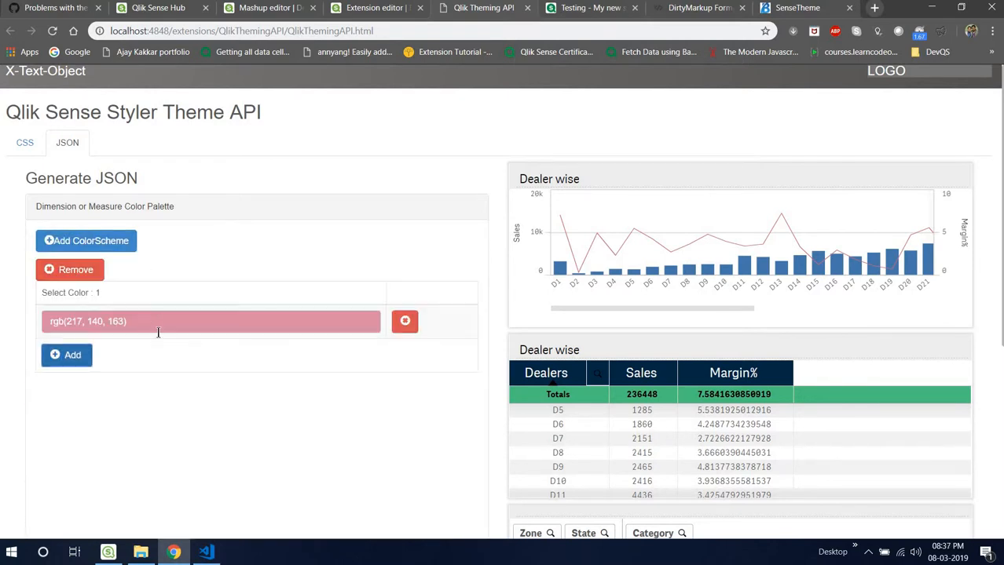
- Set the scheme's first color to rgb(163, 29, 69) and add a second color set to rgb(78, 76, 77)
left_click(158, 332)
left_click(208, 409)
left_click(173, 415)
left_click(78, 358)
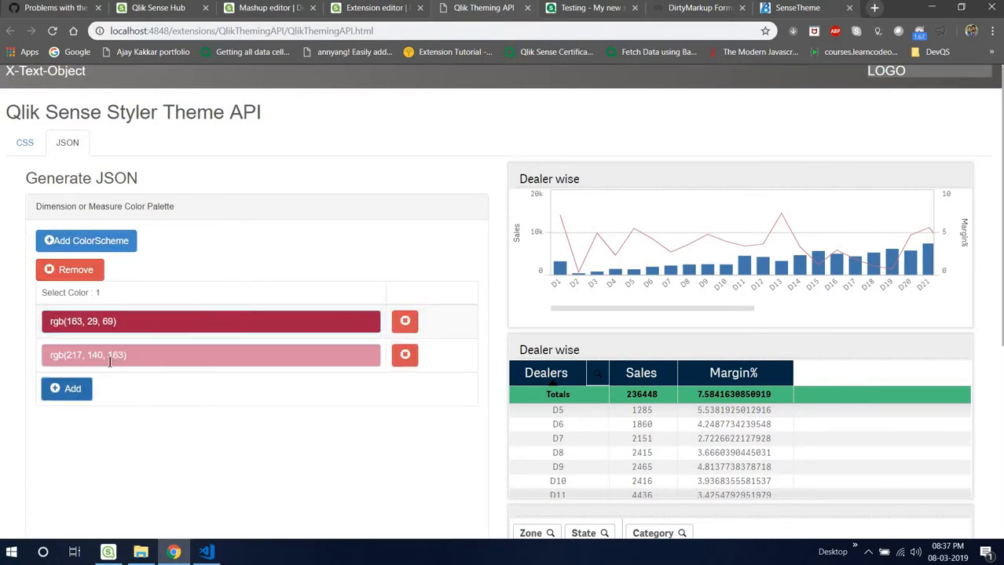
left_click(110, 362)
left_click(143, 461)
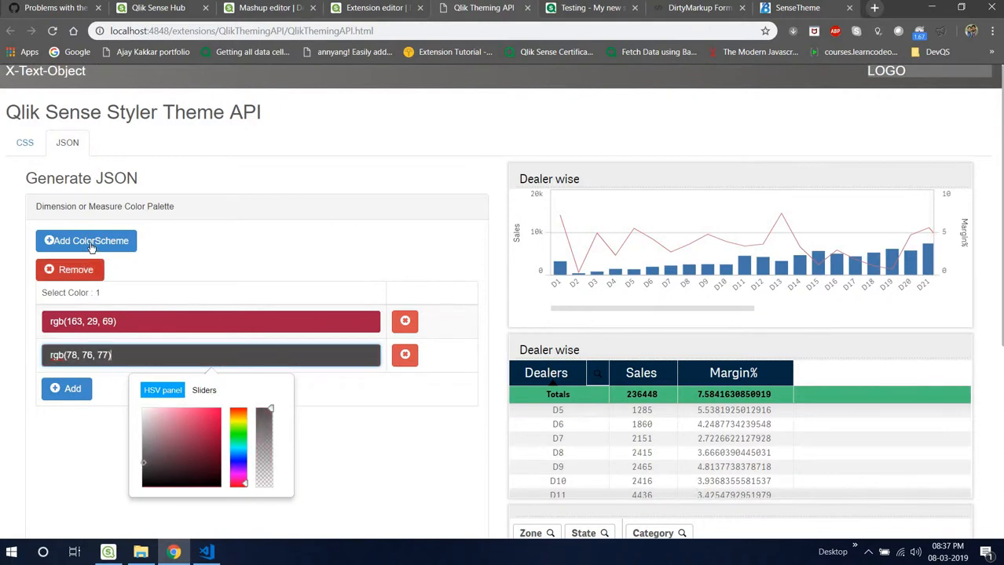
- Add two colors to the Default Color Palette, rgb(189, 6, 61) and rgb(67, 63, 160)
left_click(132, 208)
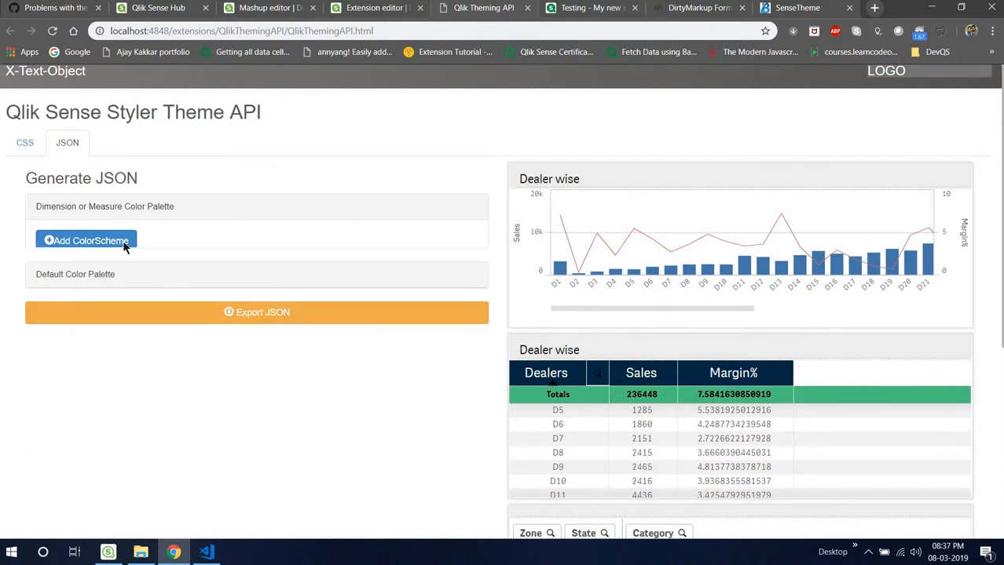
left_click(102, 248)
left_click(108, 316)
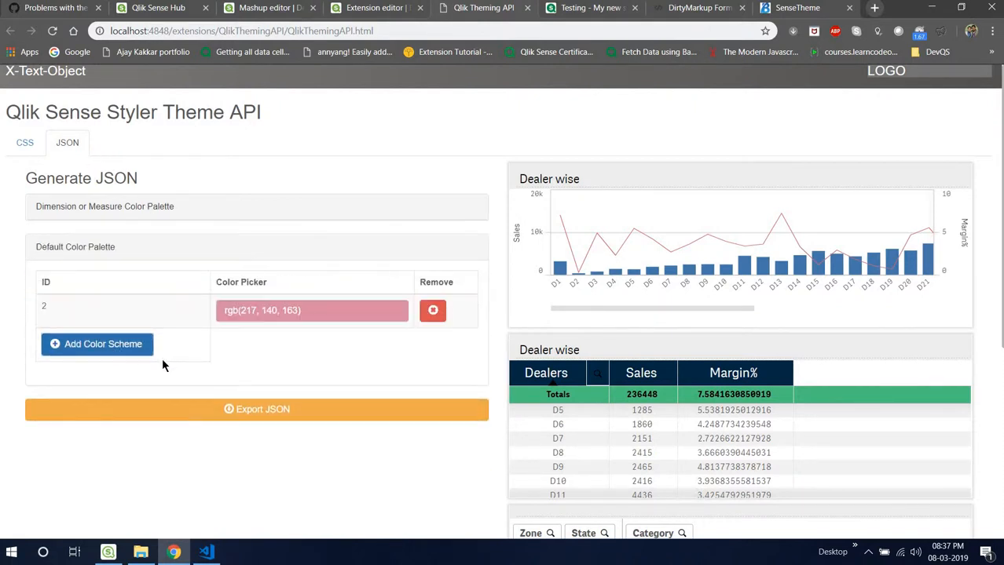
left_click(146, 347)
left_click(286, 314)
left_click(317, 383)
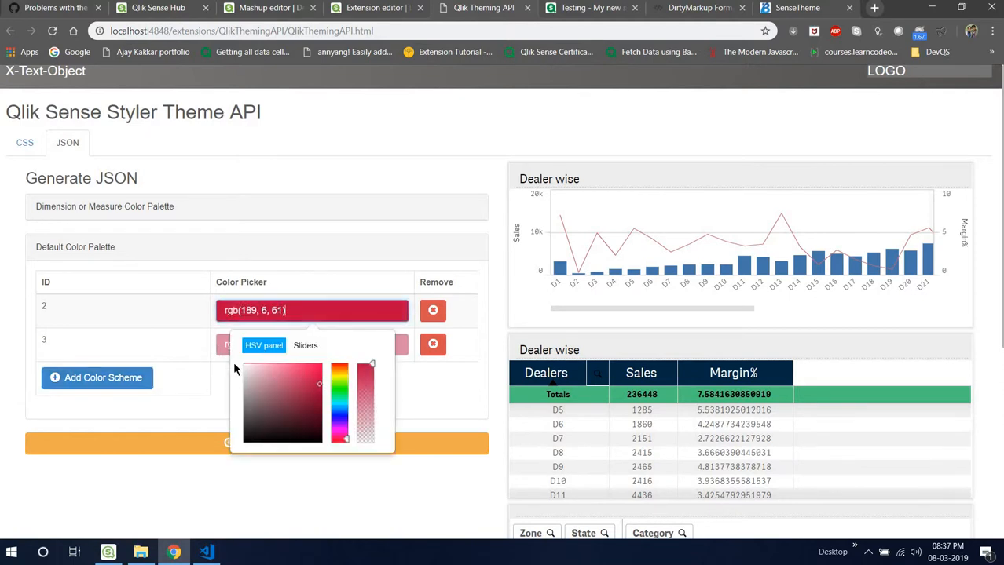
left_click(223, 346)
left_click(342, 451)
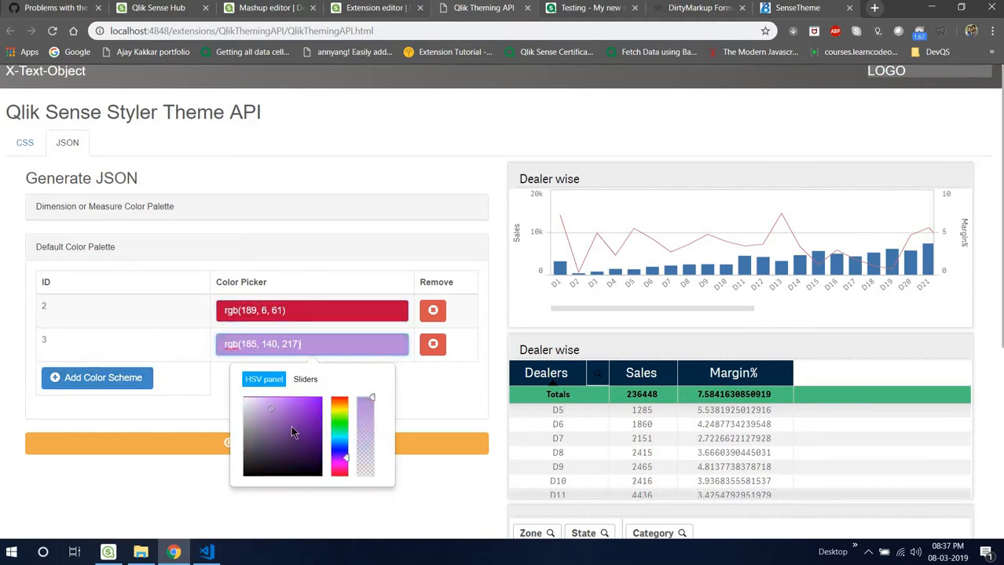
left_click(290, 427)
left_click(196, 422)
- Export the theme JSON and copy the entire generated code
left_click(241, 446)
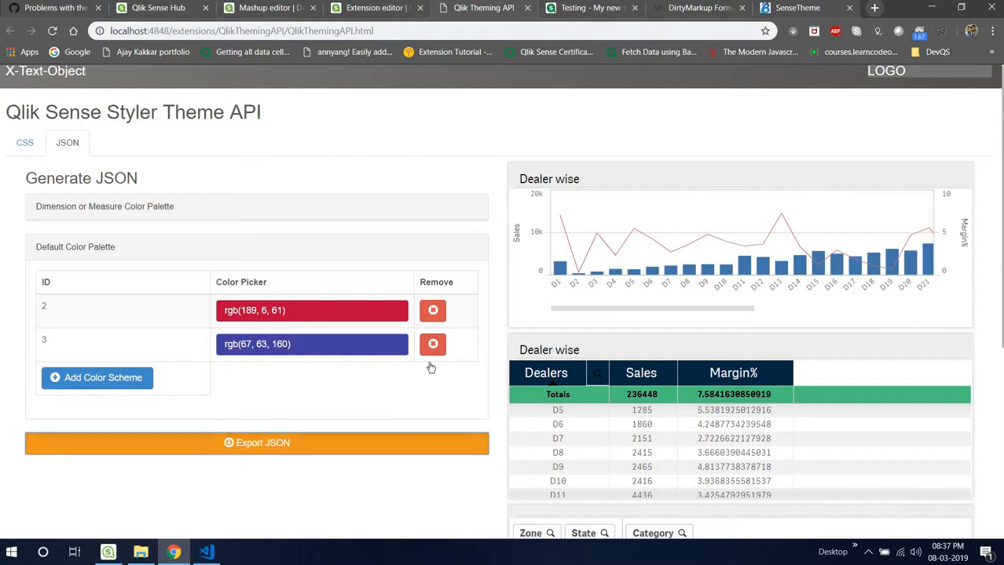
scroll(657, 363, "down", 4)
scroll(656, 416, "down", 10)
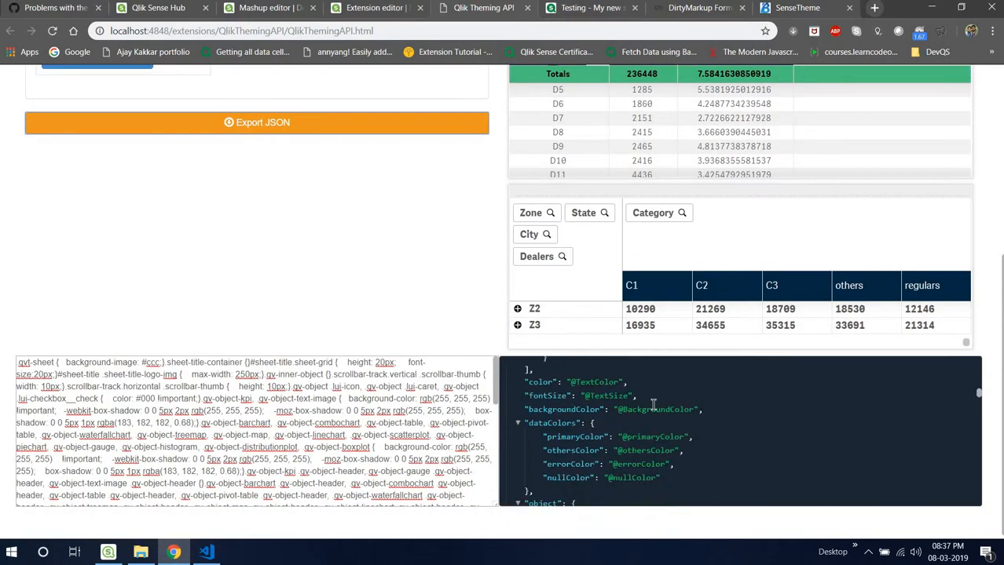
scroll(670, 410, "down", 8)
left_click(669, 411)
key("ctrl+a")
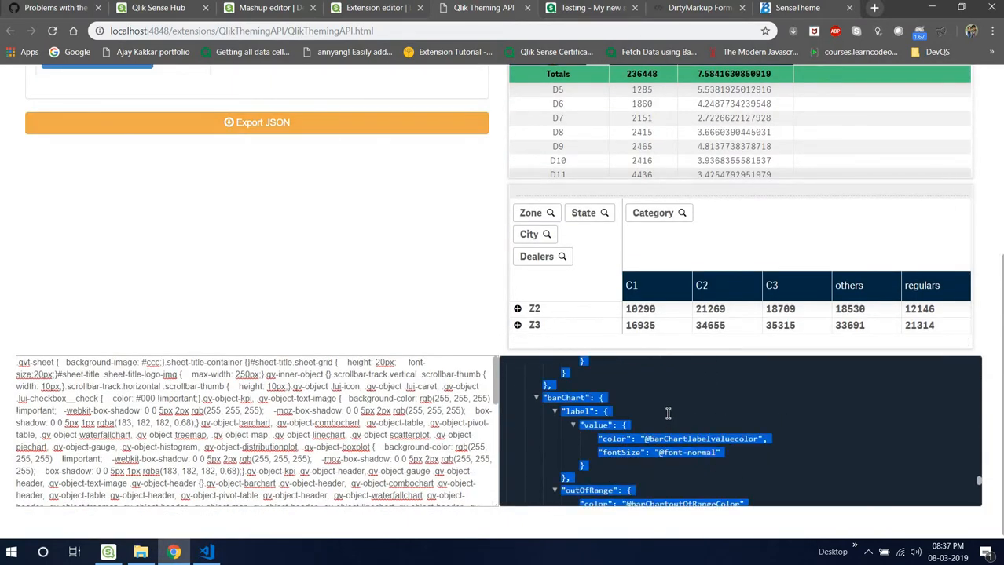
left_click(739, 428)
key("ctrl+a")
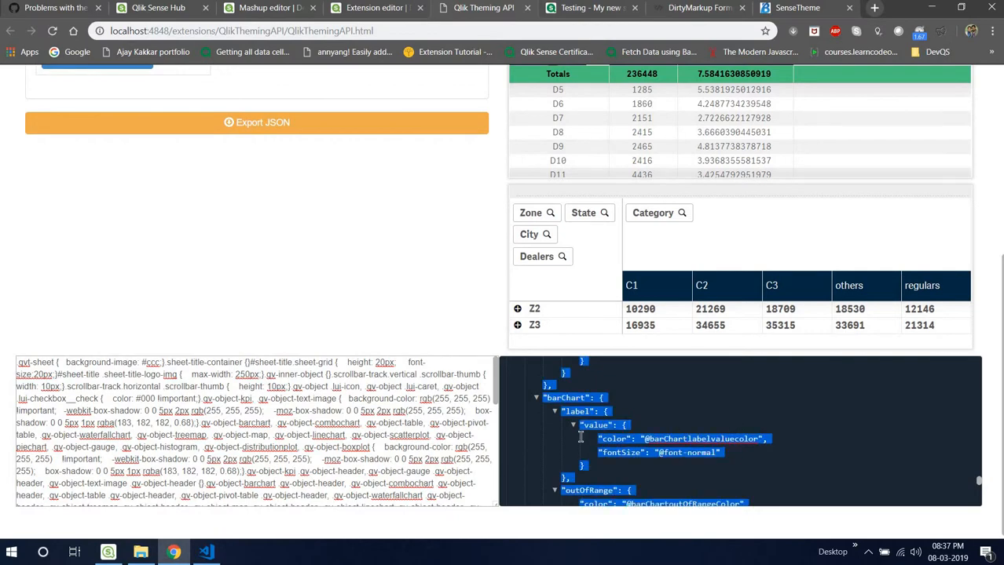
left_click(216, 554)
left_click(211, 553)
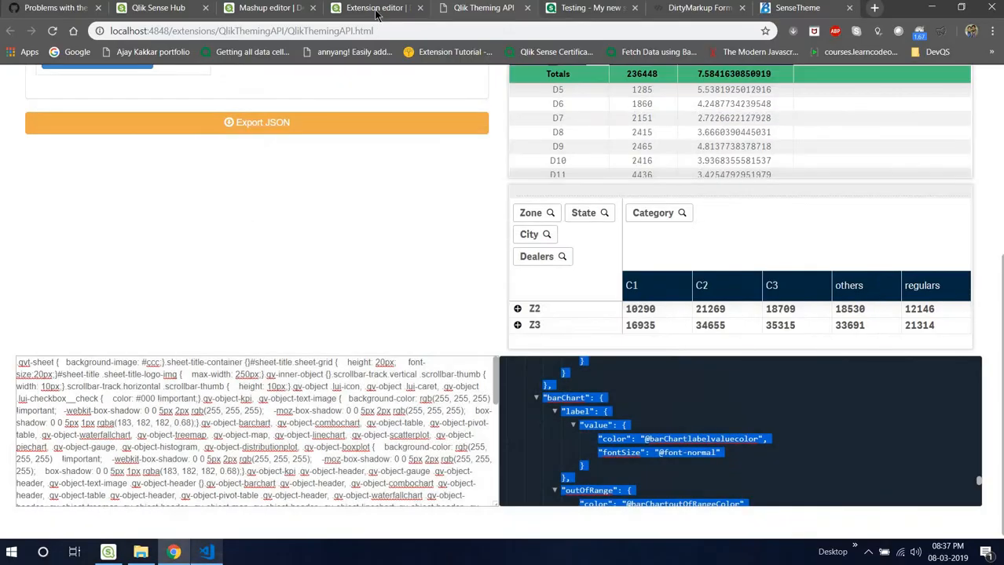
- Replace the content of theme.json in the extension editor with the copied JSON and save the file
left_click(377, 11)
key("ctrl+a")
key("ctrl+v")
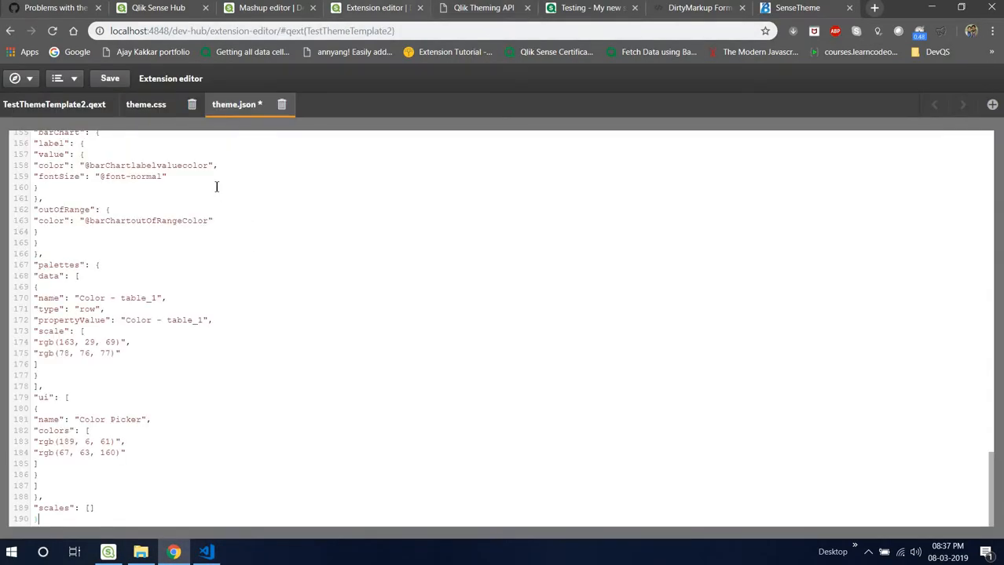
scroll(217, 185, "up", 20)
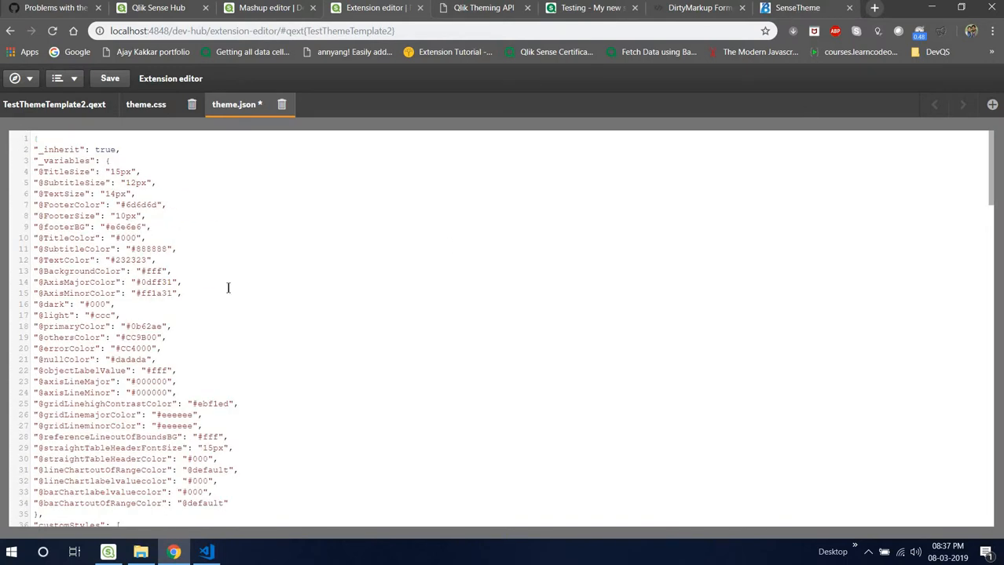
key("ctrl+s")
scroll(227, 287, "down", 20)
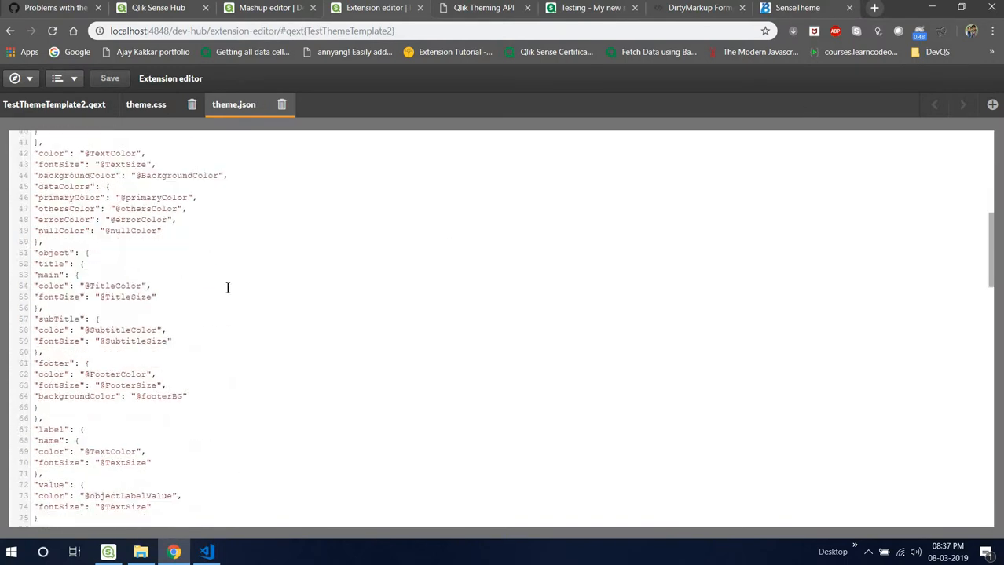
- Look through SenseTheme's settings sections, from general settings and global font styles to color picker, dimension and measure colors
left_click(797, 7)
left_click(50, 108)
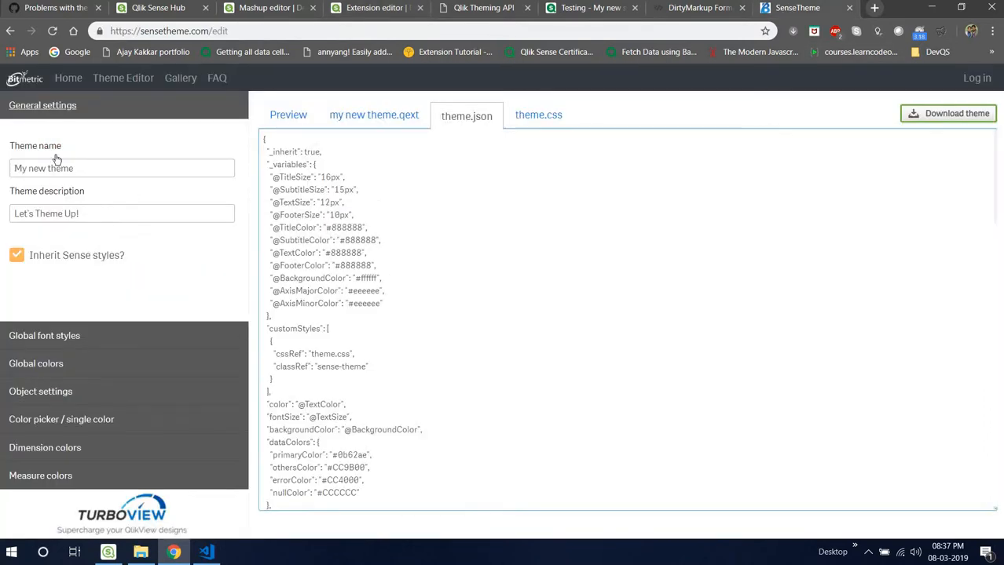
left_click(69, 135)
scroll(167, 274, "down", 3)
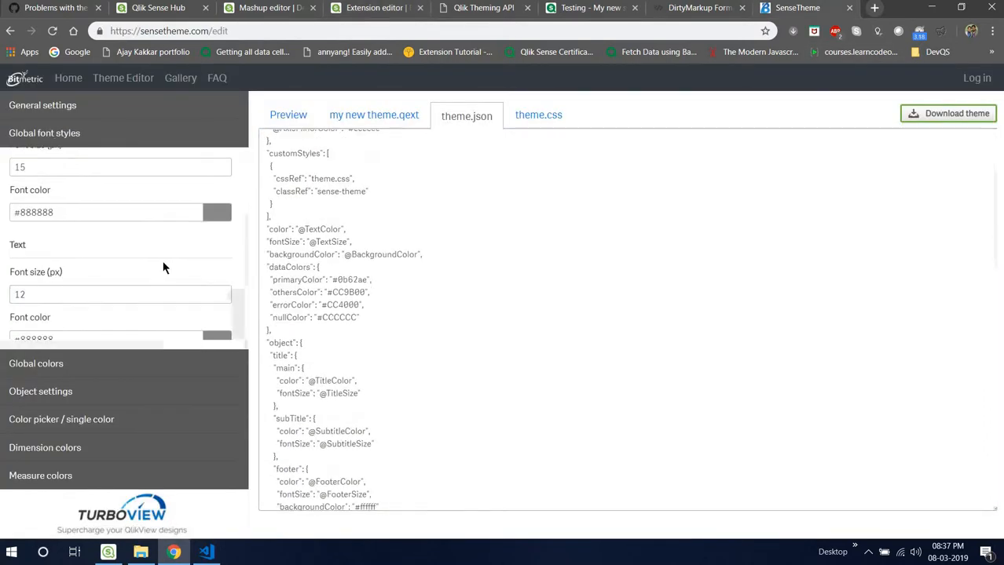
scroll(161, 259, "up", 1)
scroll(156, 253, "up", 1)
scroll(118, 314, "down", 4)
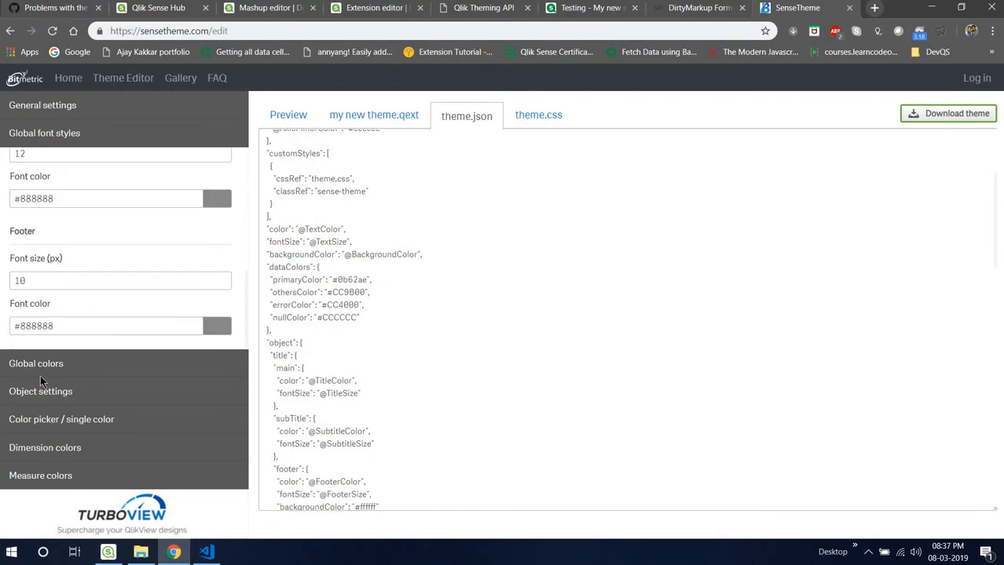
left_click(40, 380)
left_click(50, 428)
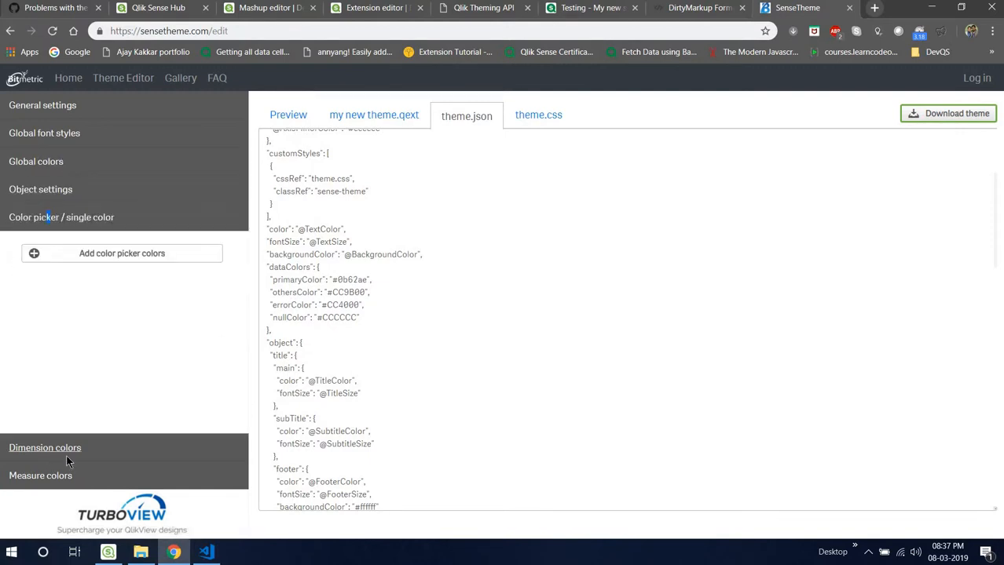
left_click(57, 482)
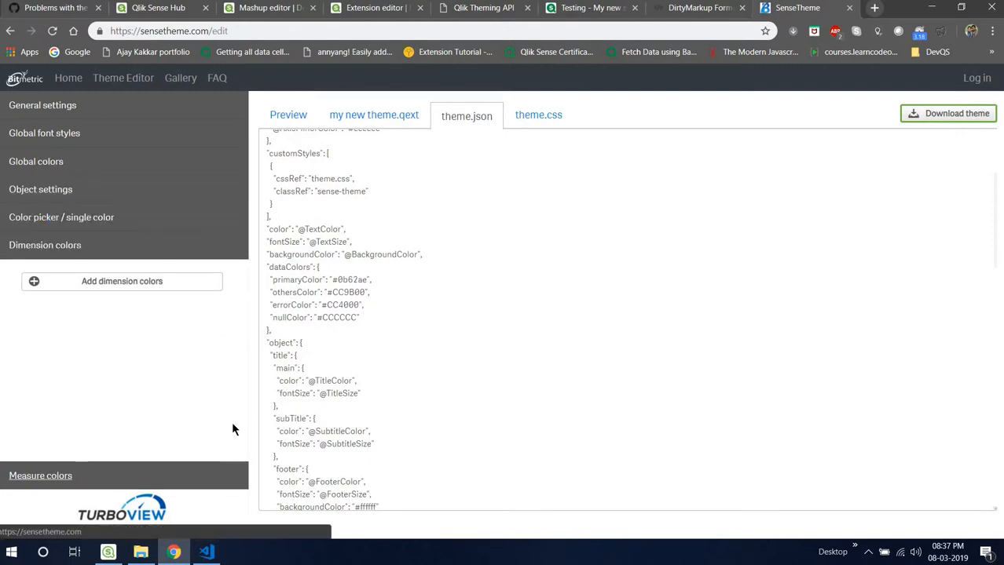
scroll(469, 293, "up", 3)
- Add new dimension colors and new measure colors to the SenseTheme preview, and show the theme.json code
left_click(288, 116)
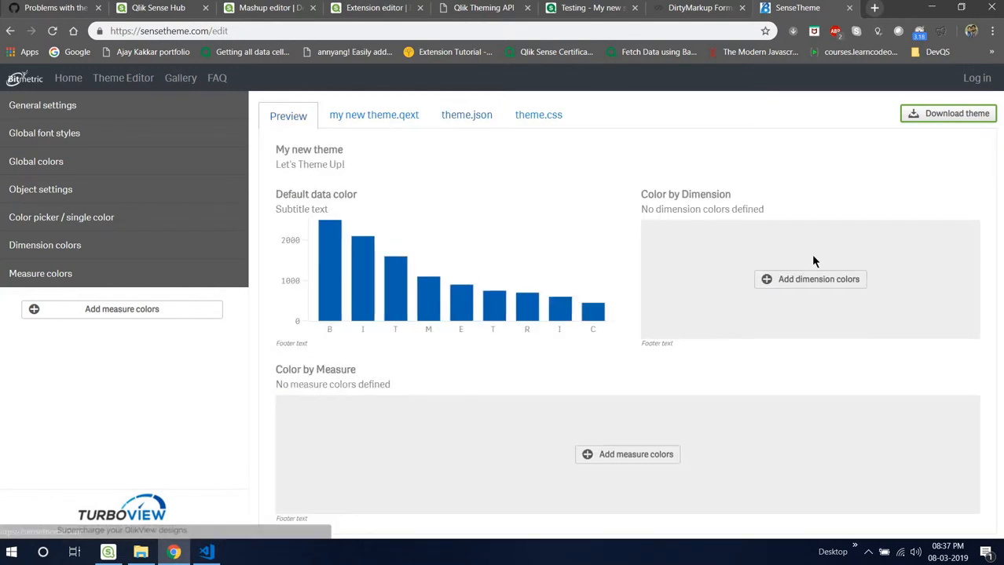
left_click(785, 281)
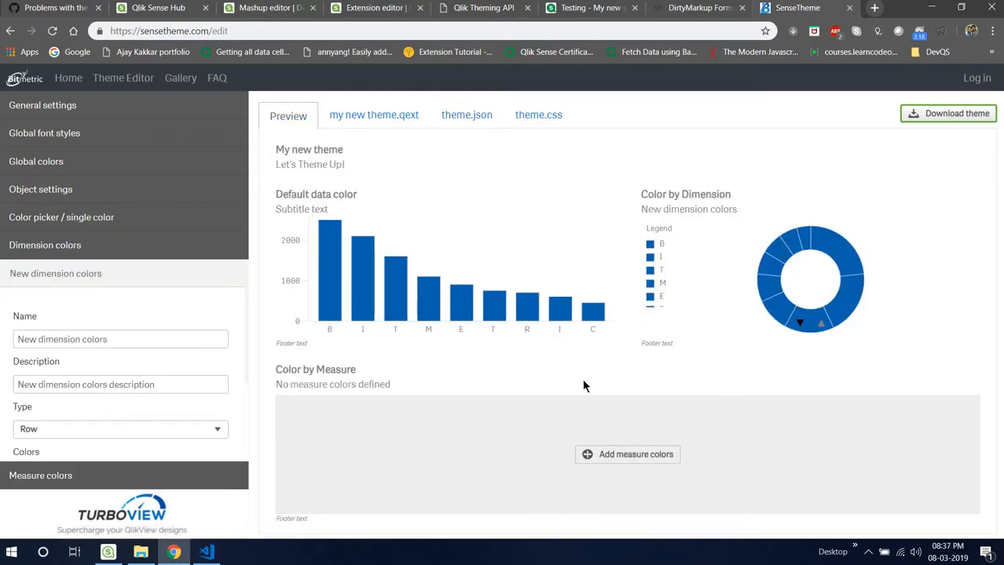
left_click(612, 455)
left_click(481, 122)
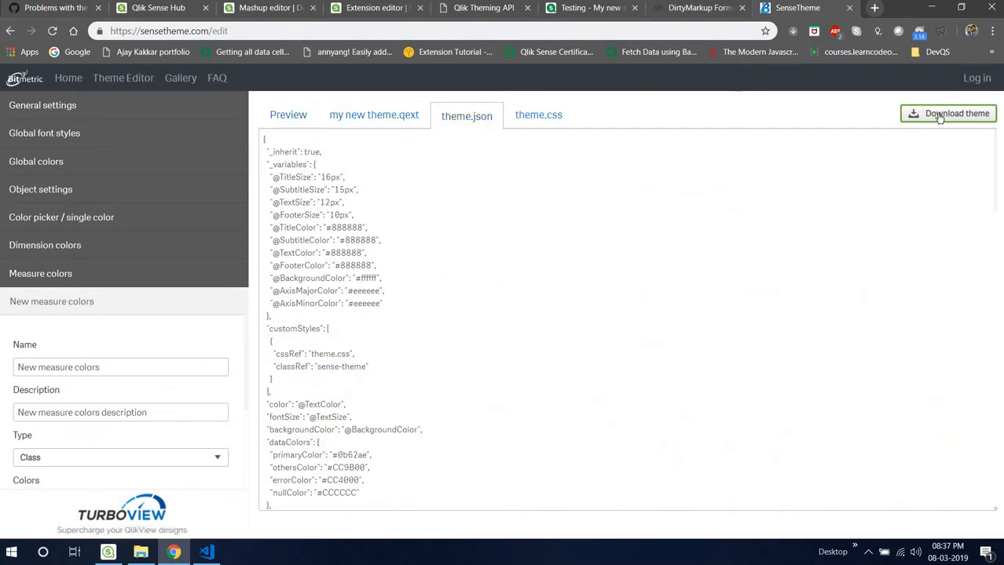
- Examine the name, type, version and author entries in SenseTheme's my new theme.qext
left_click(374, 118)
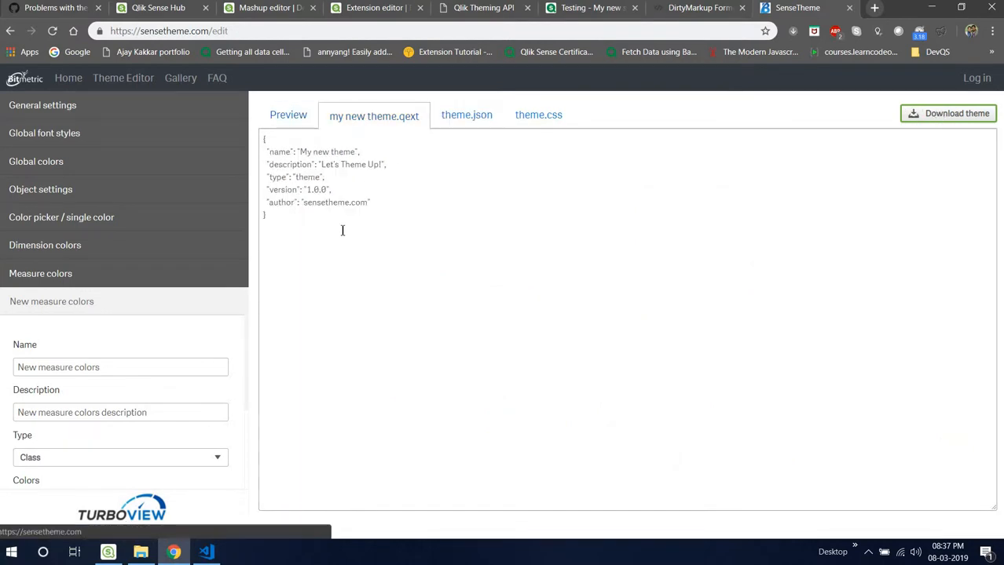
left_click(328, 191)
key("ctrl+a")
double_click(309, 178)
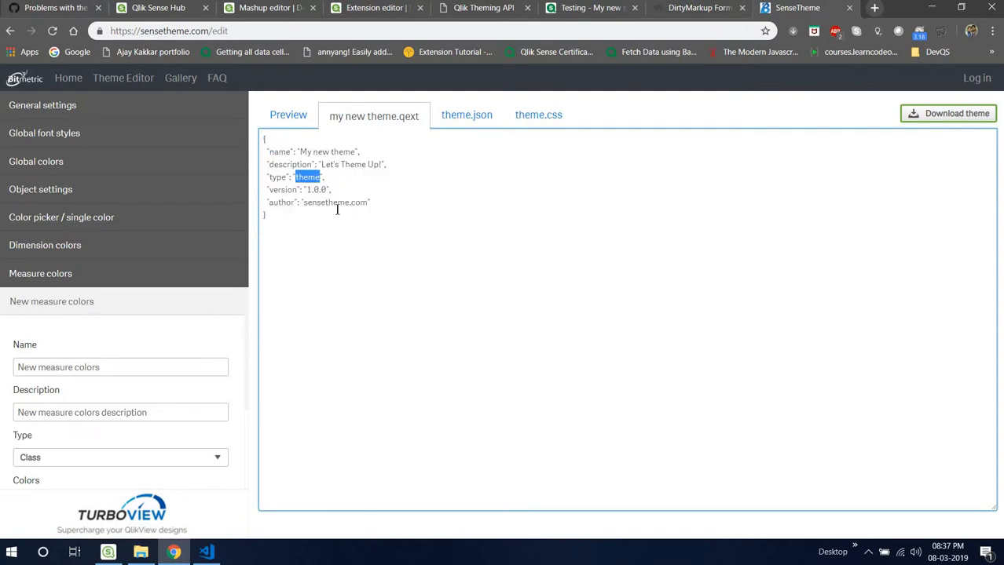
left_click_drag(278, 190, 339, 203)
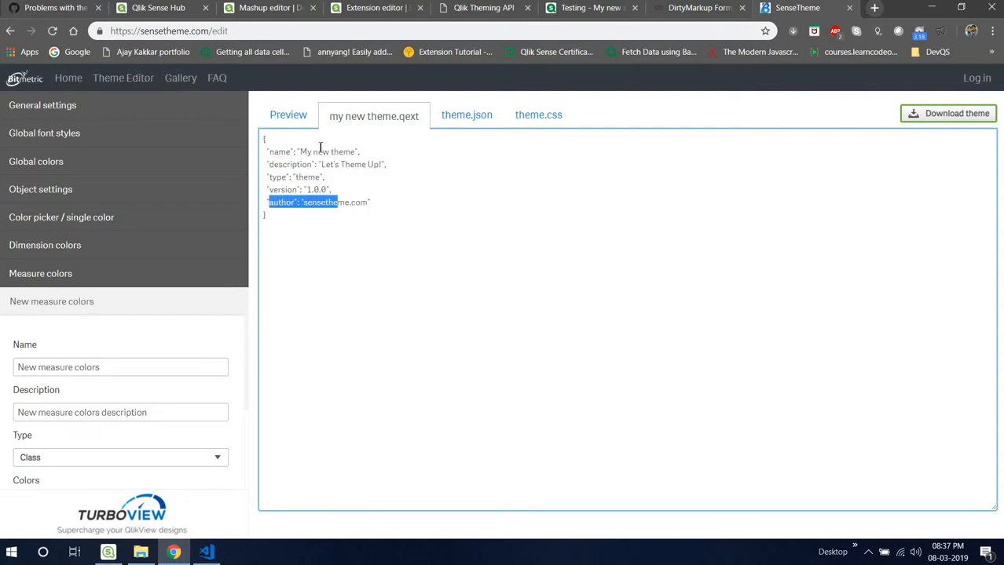
left_click_drag(300, 152, 322, 151)
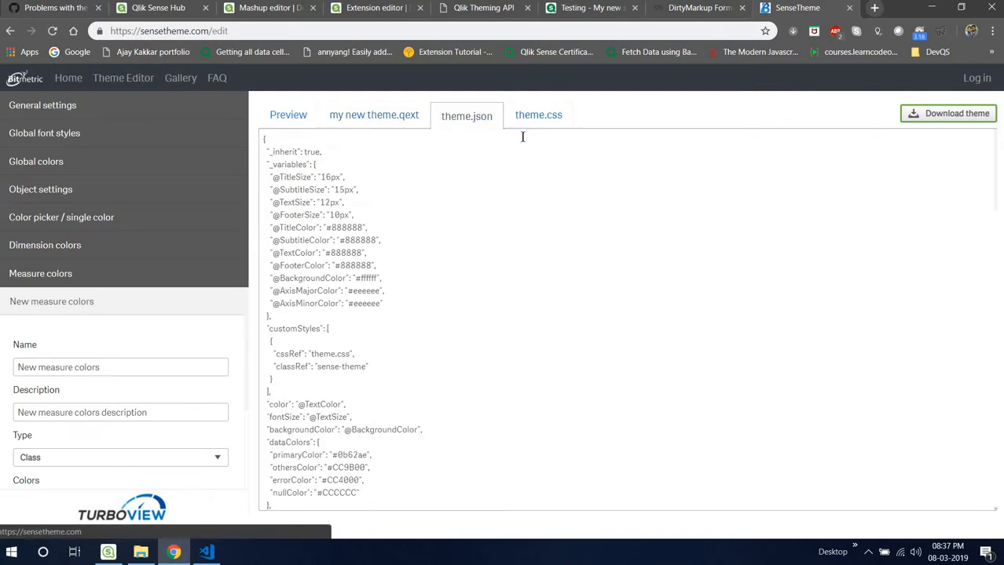
- Check the generated theme.css and theme.json in SenseTheme and select the whole theme.json code
left_click(524, 118)
left_click(467, 115)
key("ctrl+a")
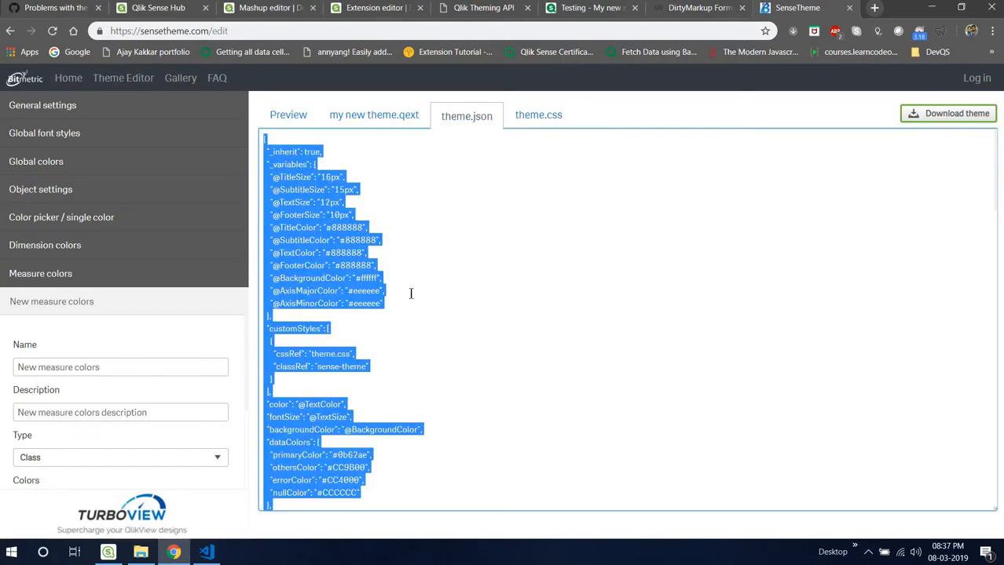
- Switch to the Theme Example sheet of the Testing app and reload it
left_click(373, 8)
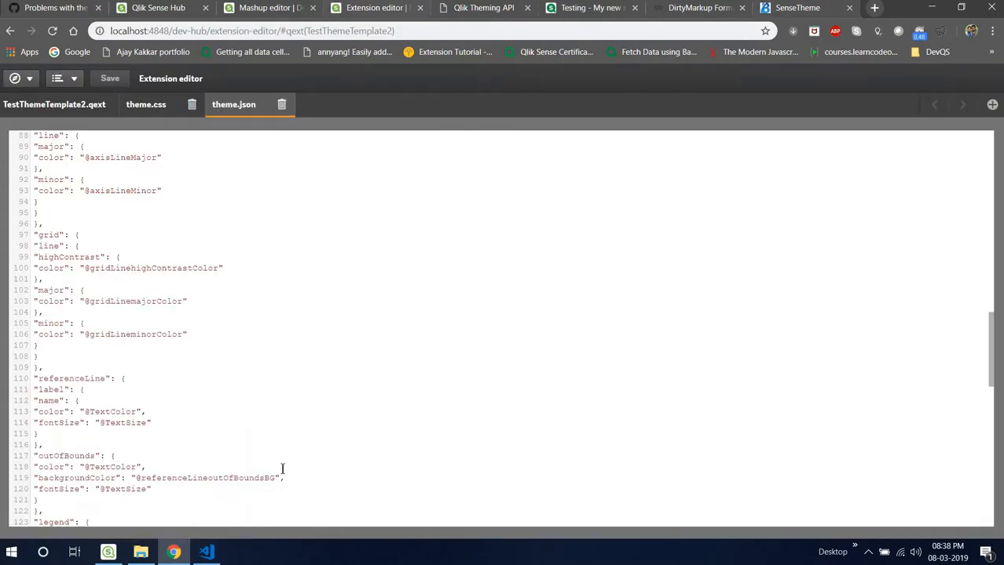
left_click(485, 10)
left_click(142, 553)
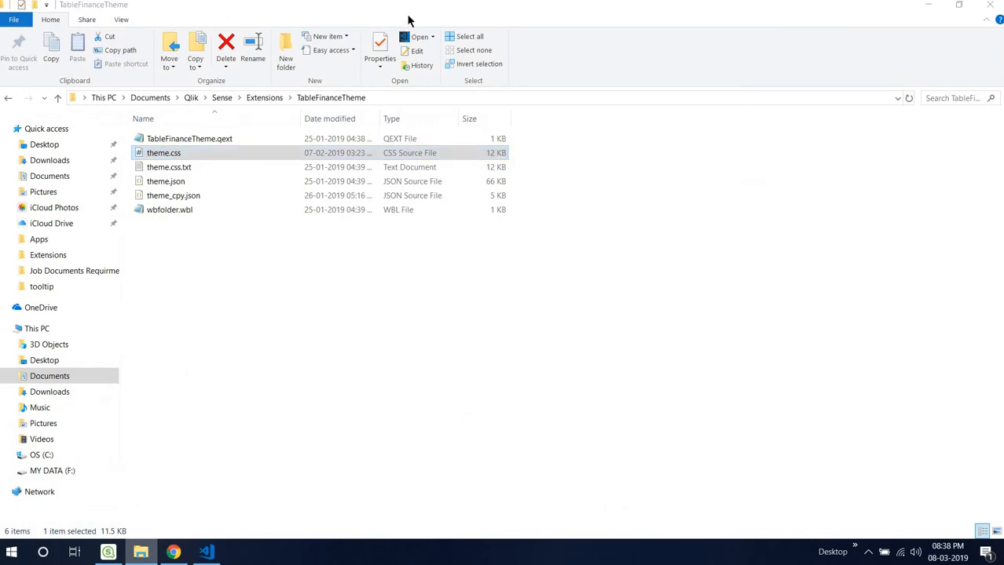
key("alt+Tab")
key("ctrl+Tab")
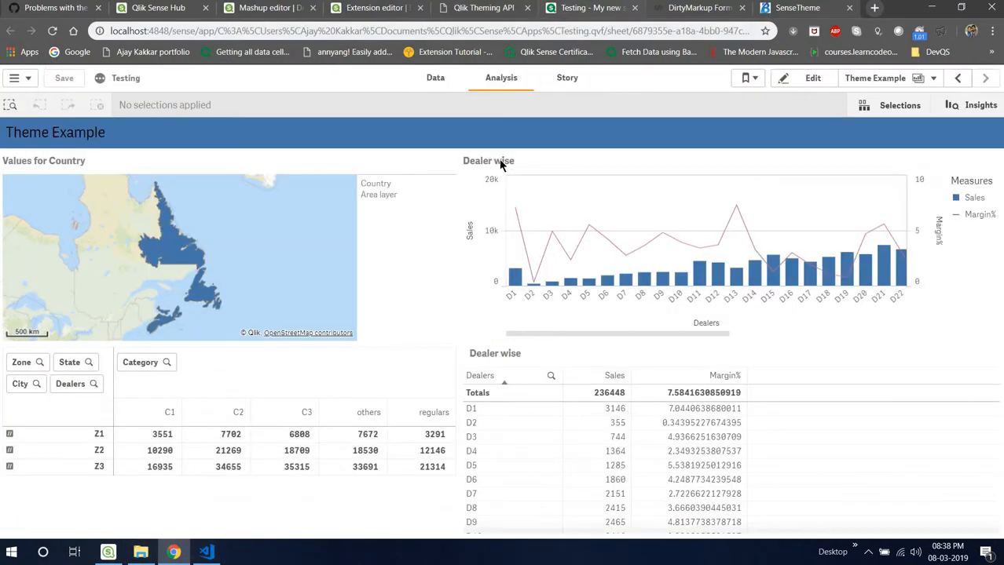
key("F5")
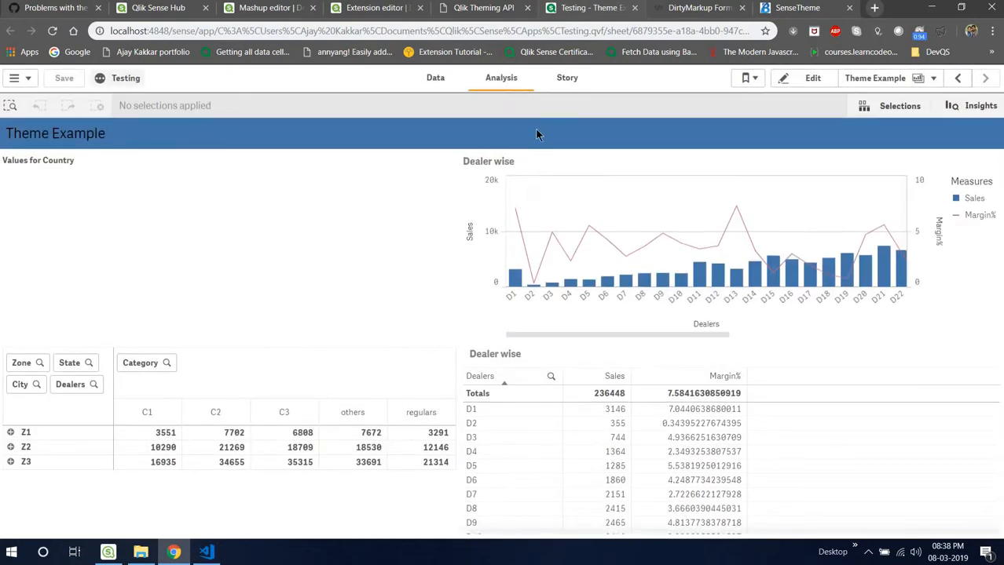
- Set the app theme to TestThemeTemplate2, close the app options and check the Dealer wise chart across its dealers
left_click(114, 80)
left_click(979, 155)
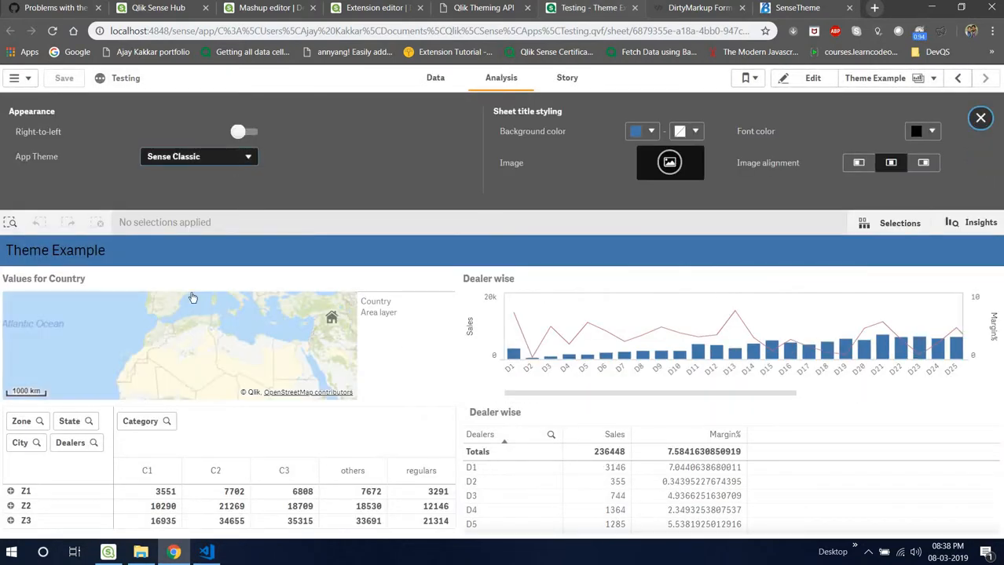
left_click(245, 157)
left_click(194, 311)
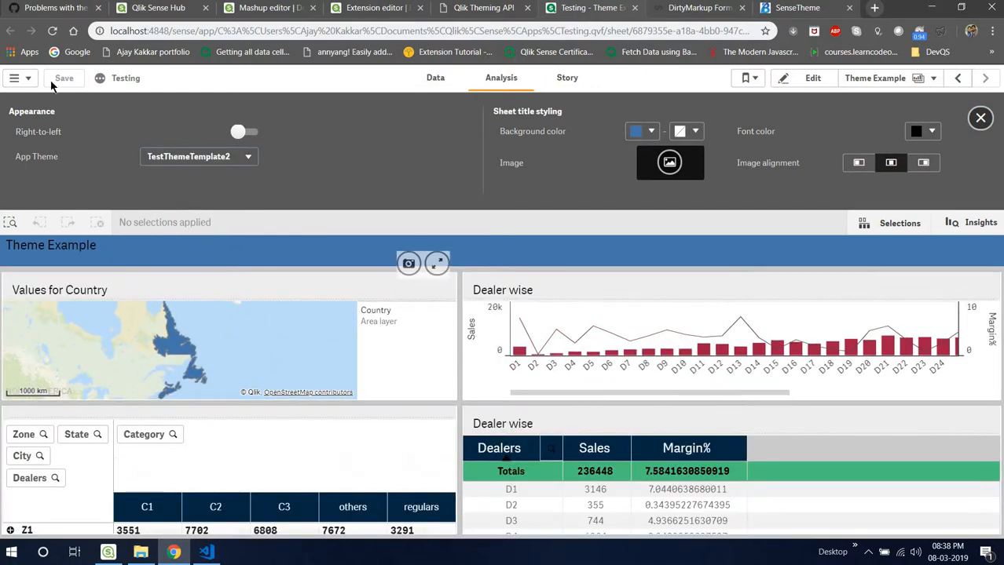
left_click(118, 78)
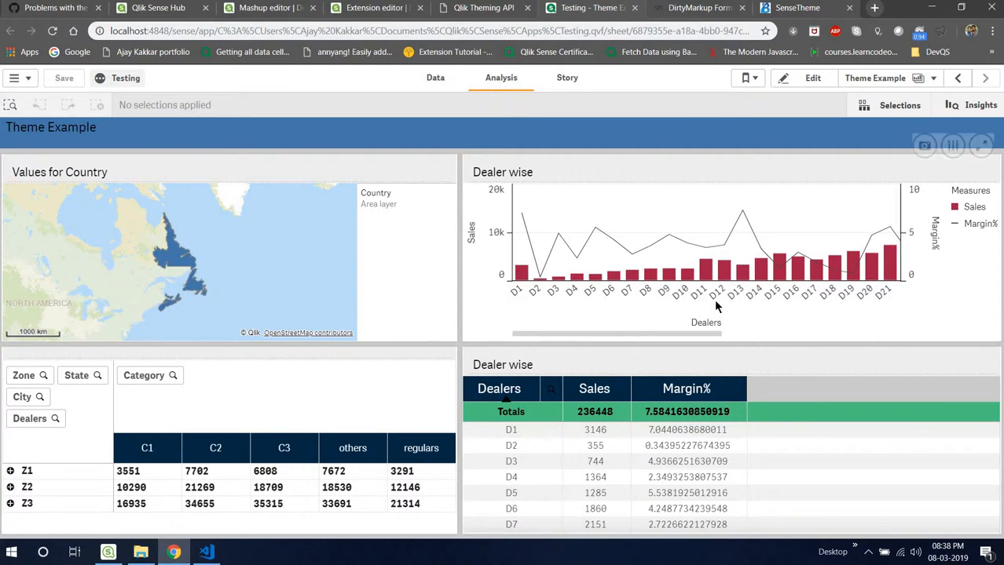
left_click(890, 334)
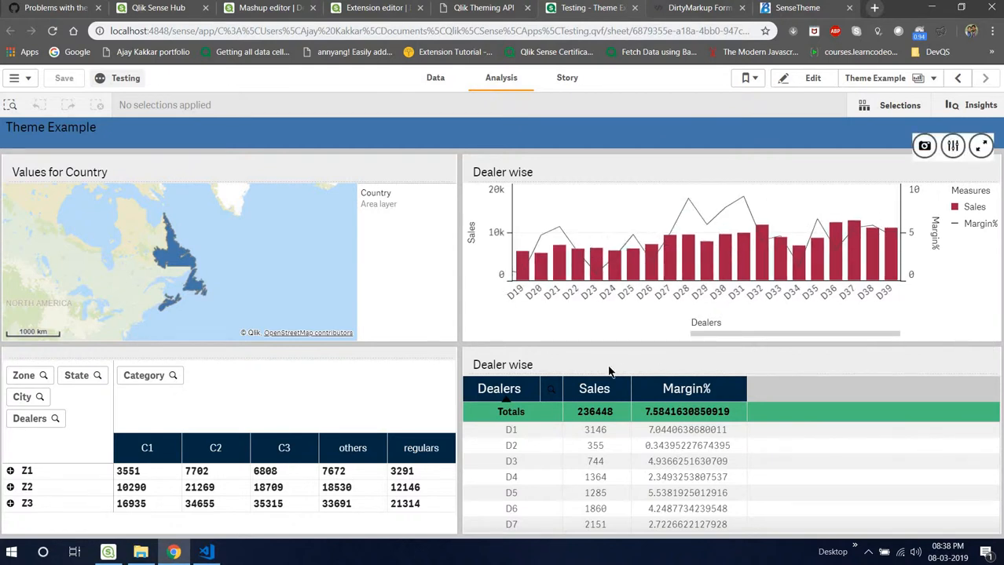
left_click(616, 334)
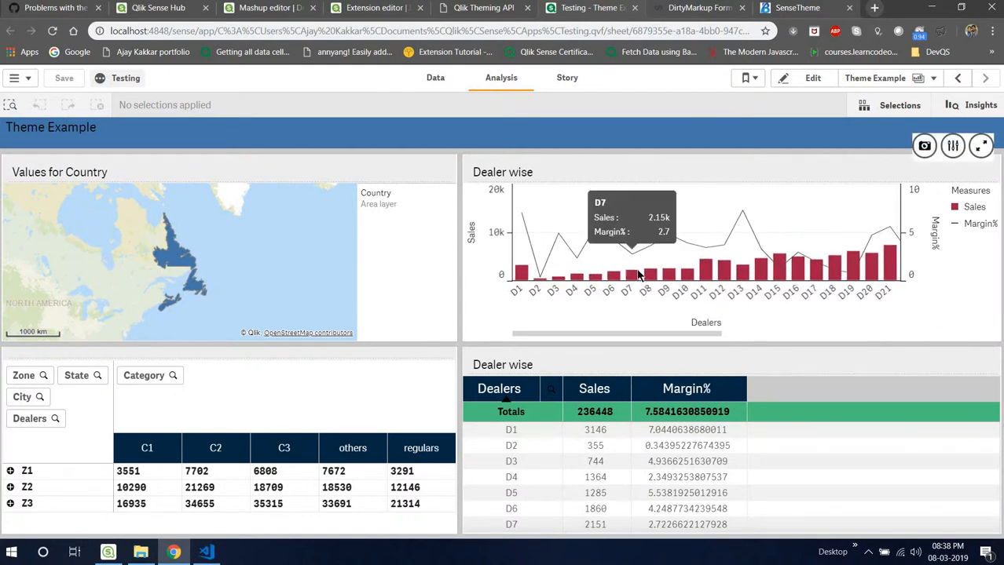
- Put the sheet in edit mode and switch the Dealer wise chart's colors from automatic to custom
left_click(813, 78)
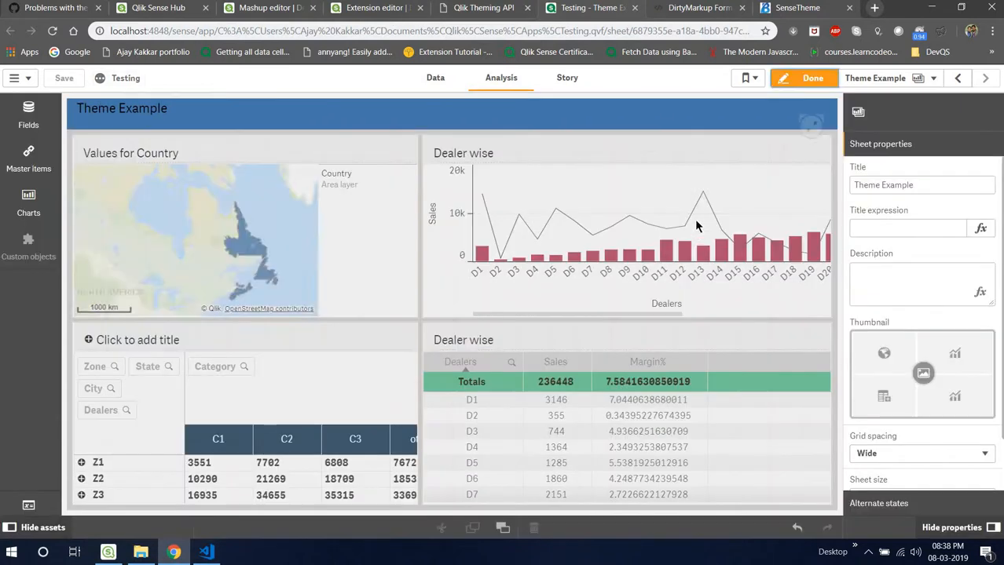
left_click(701, 192)
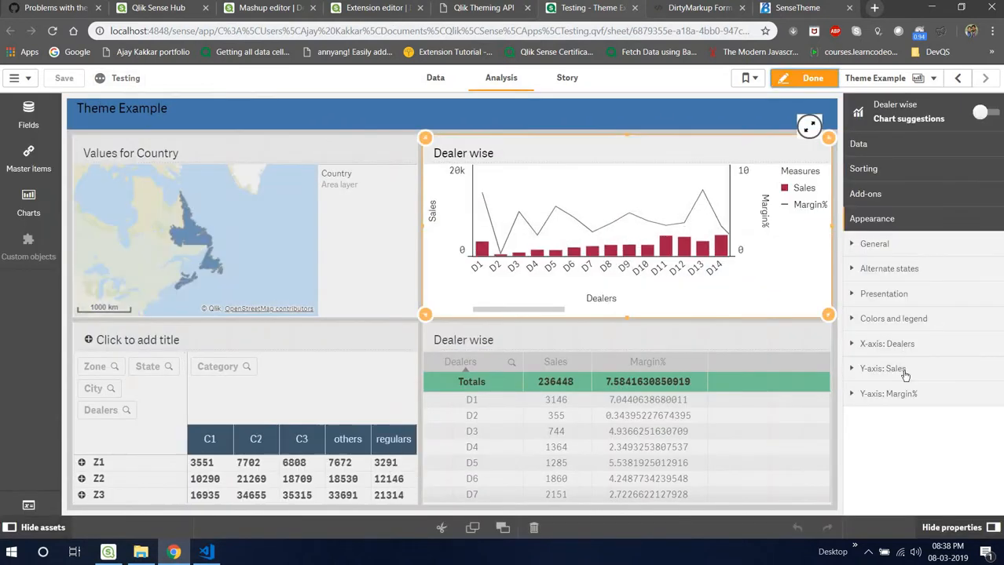
left_click(911, 318)
left_click(915, 319)
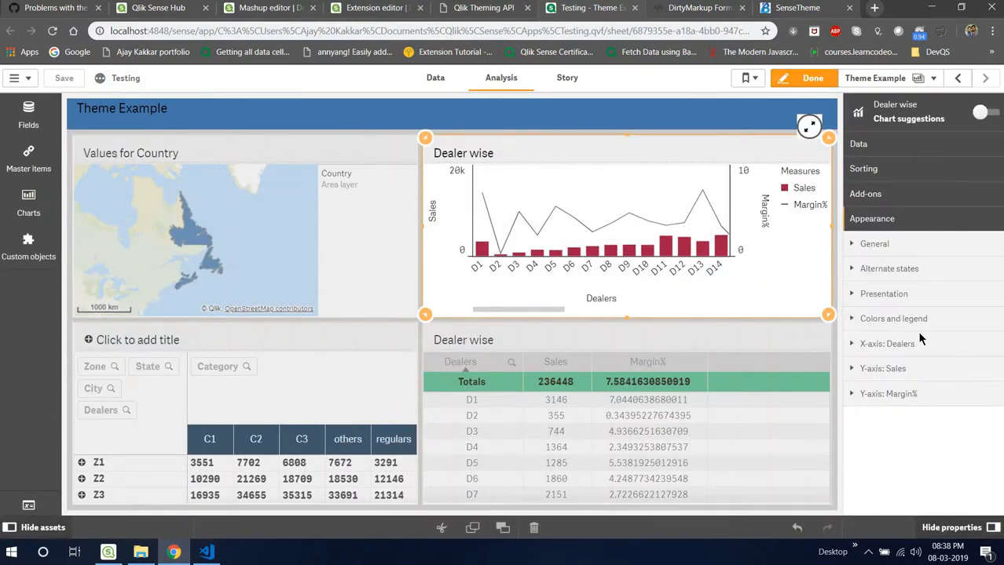
left_click(911, 294)
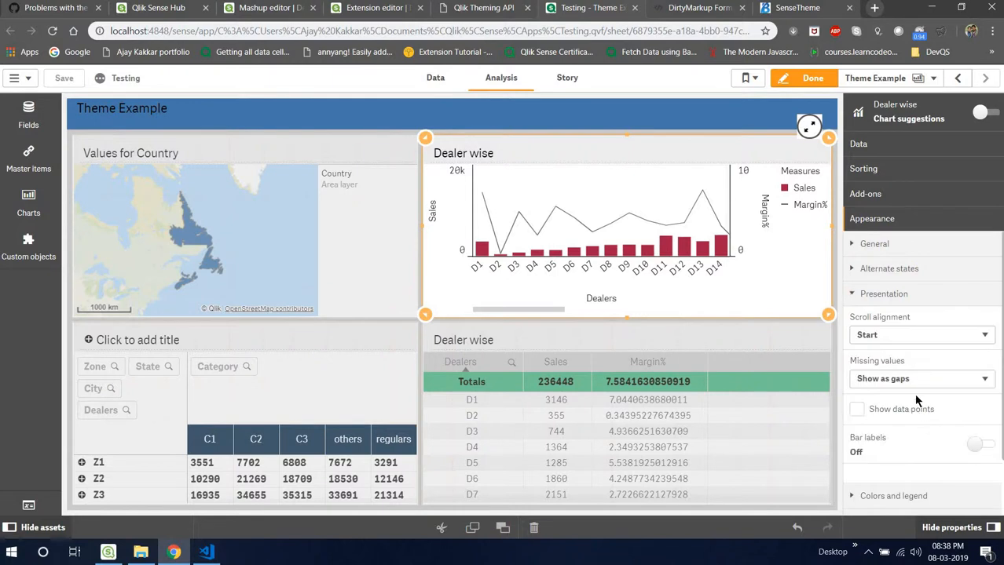
left_click(883, 294)
left_click(893, 318)
left_click(978, 351)
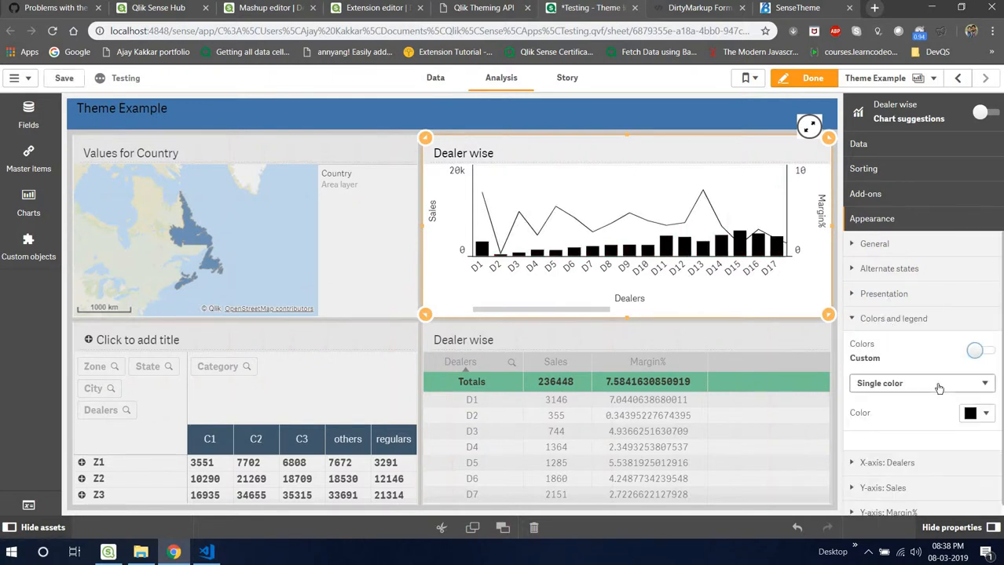
- Try coloring the Dealer wise chart by measure
left_click(980, 414)
left_click(981, 414)
left_click(919, 384)
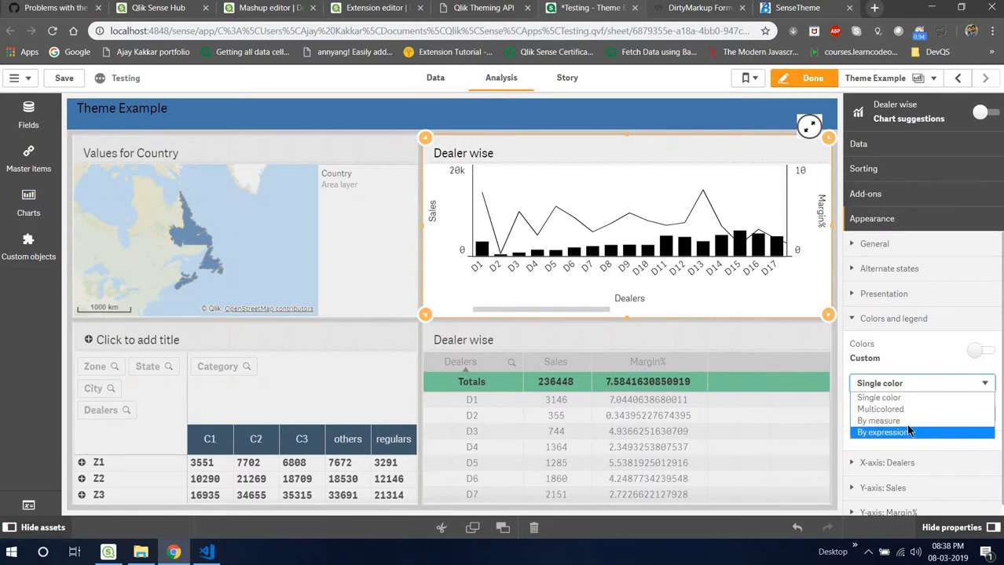
left_click(903, 422)
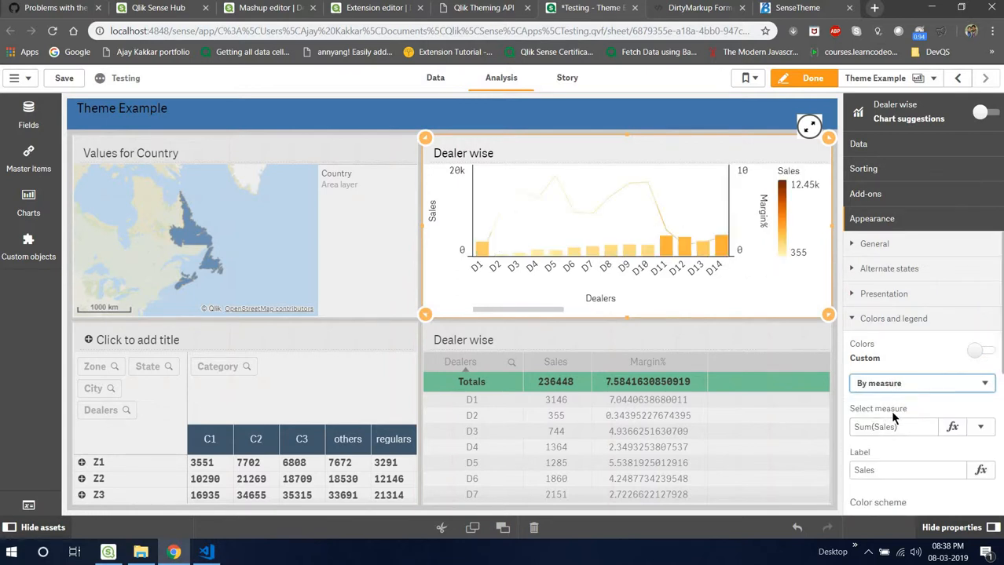
- Set the Dealer wise chart's coloring to Multicolored and check its color scheme
left_click(896, 386)
left_click(898, 410)
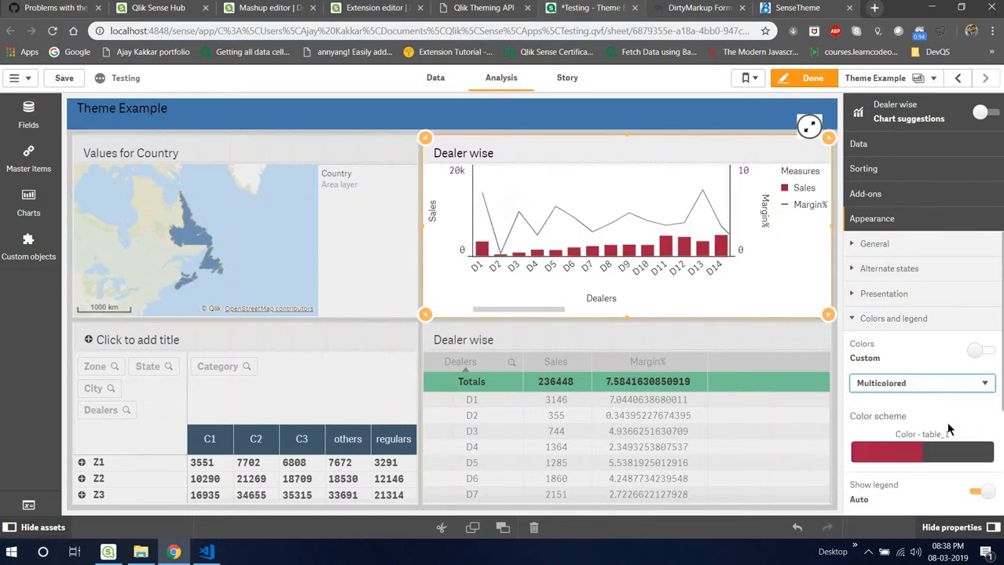
scroll(931, 422, "down", 2)
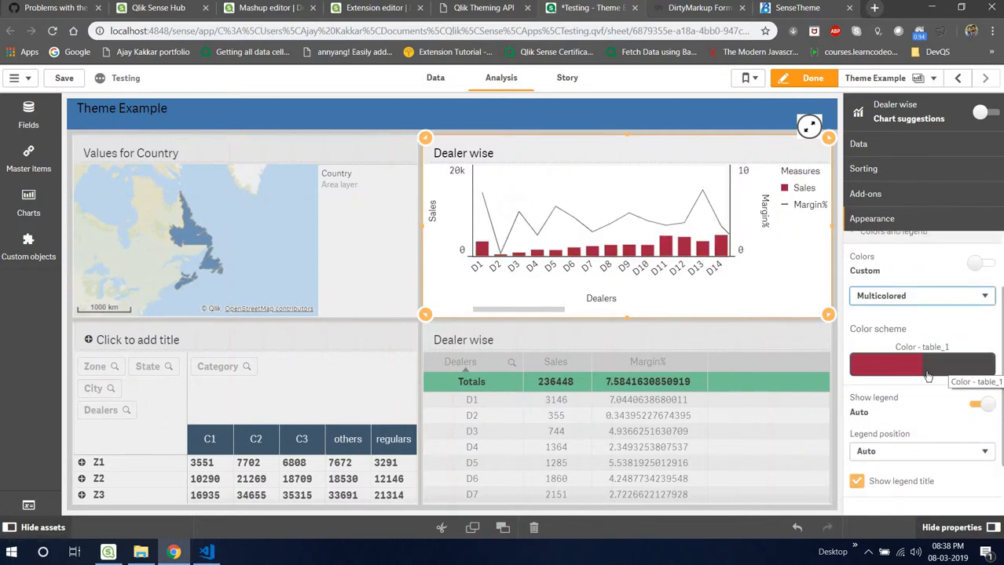
- Compare the Dimension or Measure Color Palette on the Qlik Theming API page with the chart's color scheme
left_click(471, 10)
scroll(256, 185, "up", 5)
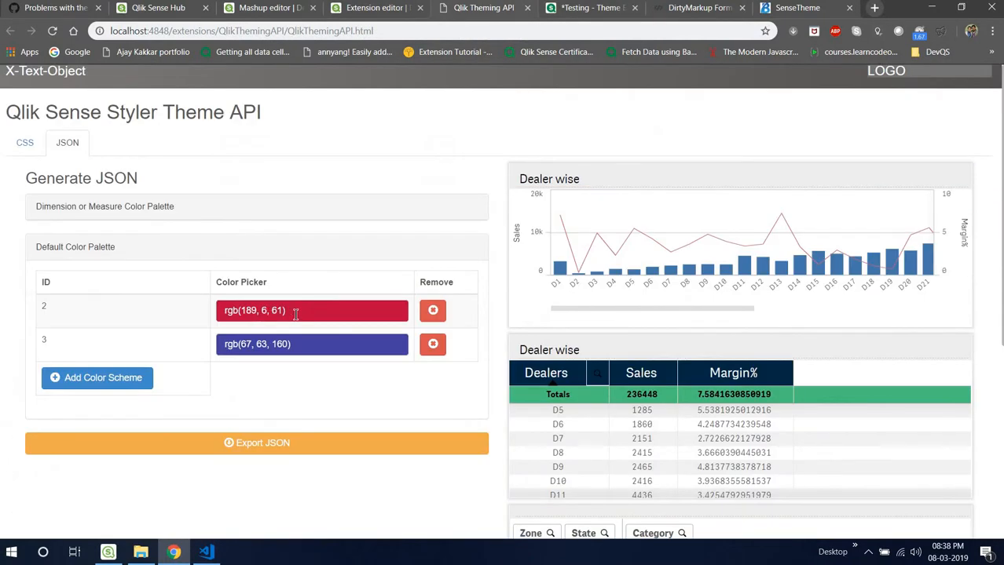
left_click(230, 214)
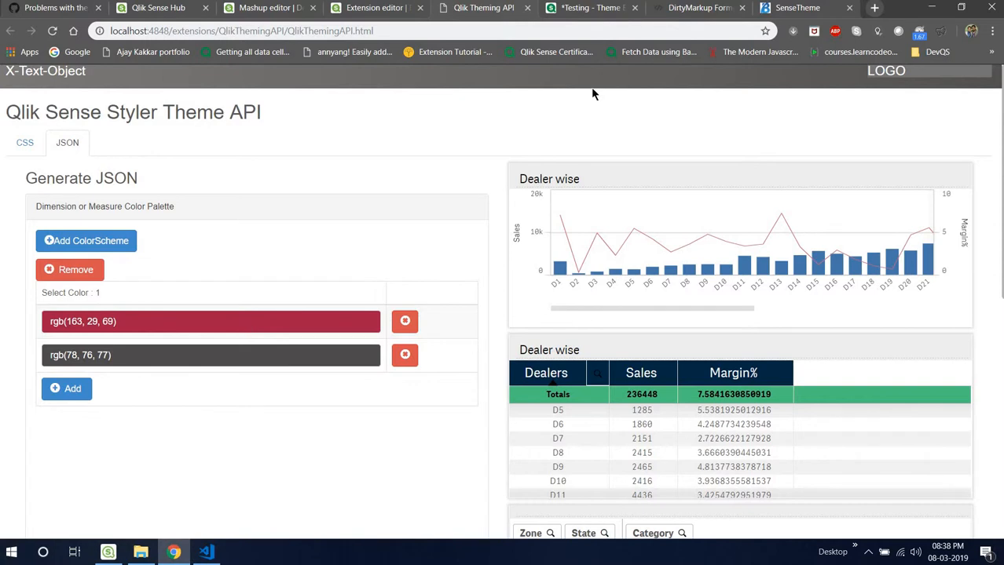
left_click(778, 9)
left_click(687, 9)
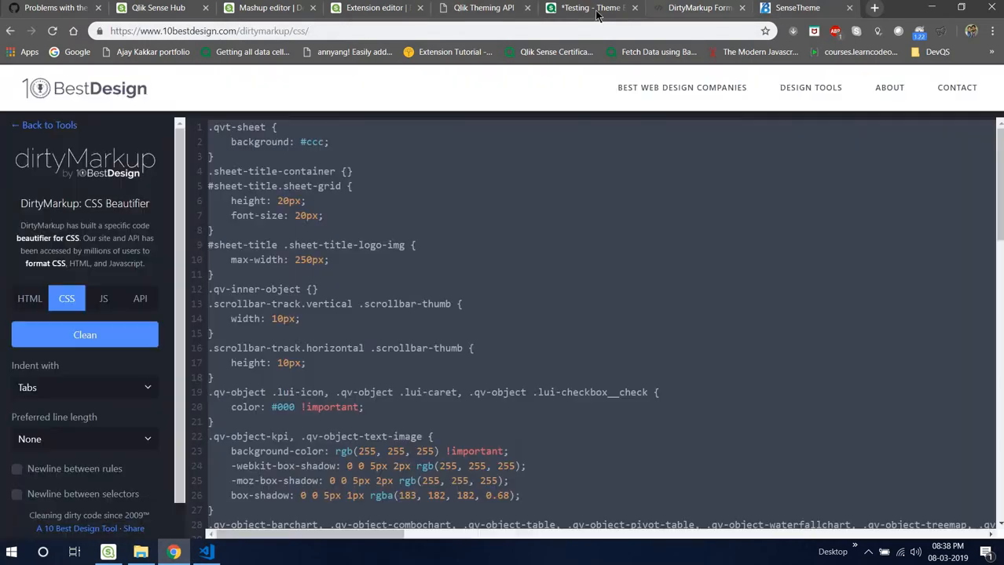
left_click(596, 9)
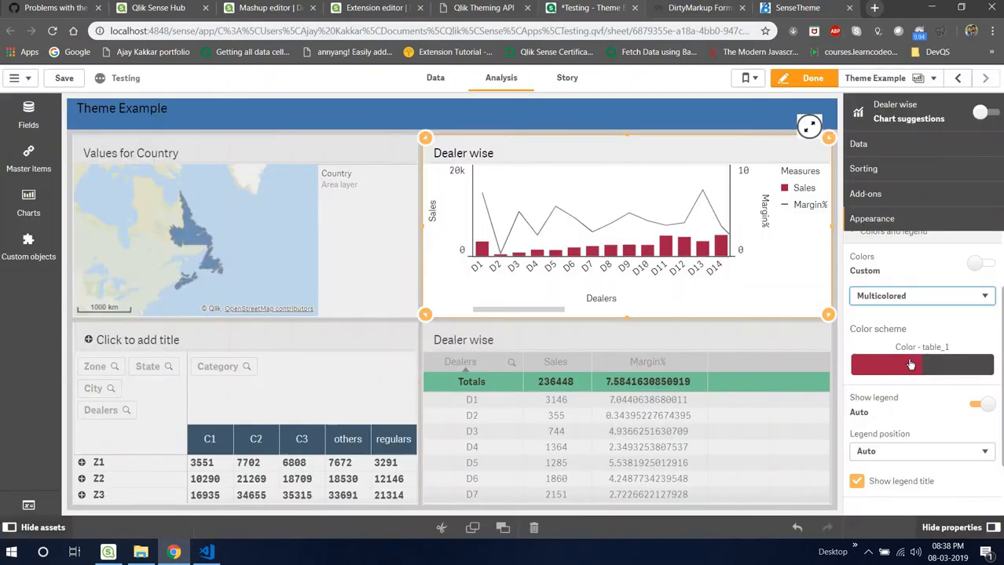
- View the color selection for the new measure colors in SenseTheme and close it without applying
left_click(482, 8)
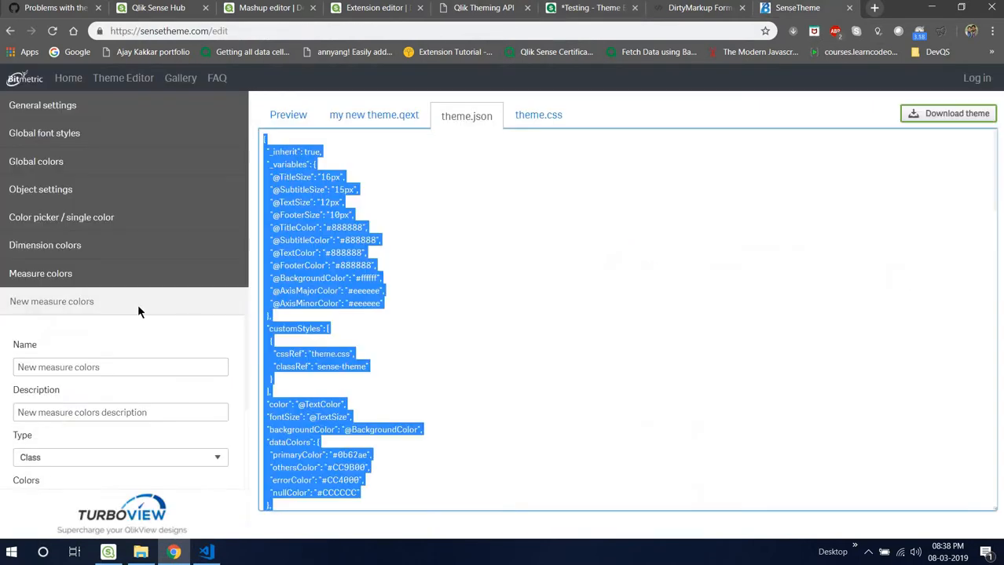
left_click(44, 274)
left_click(45, 275)
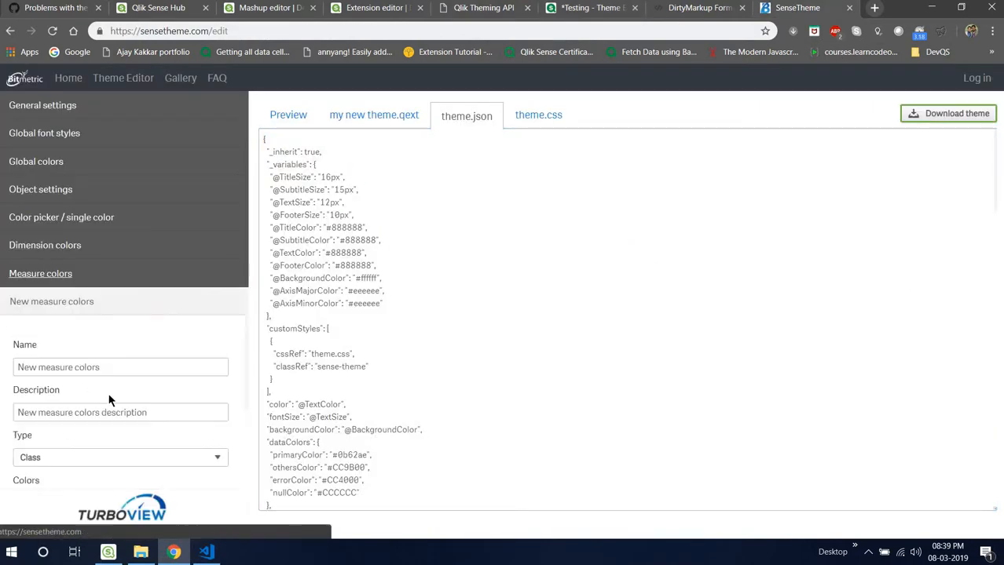
scroll(110, 415, "down", 2)
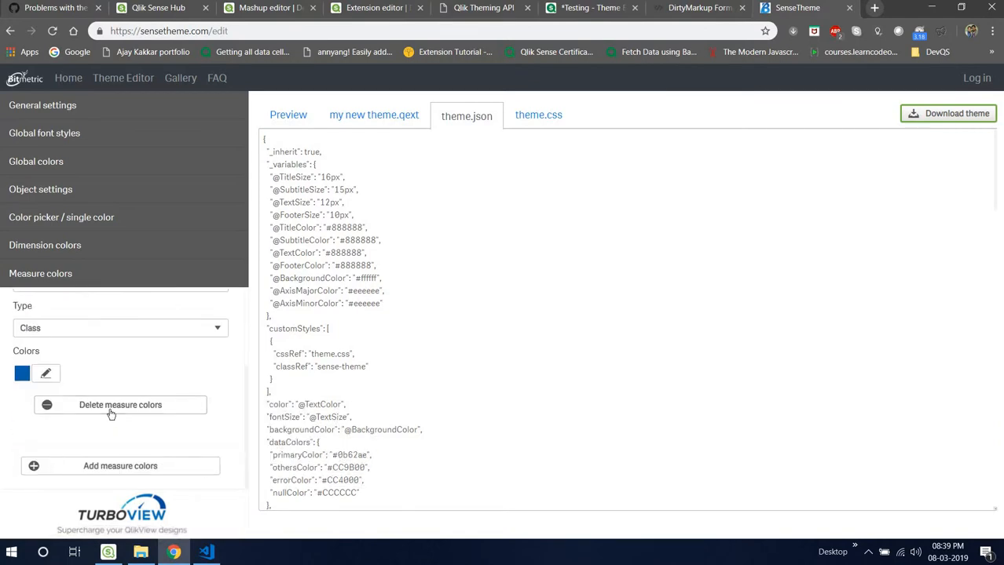
left_click(46, 375)
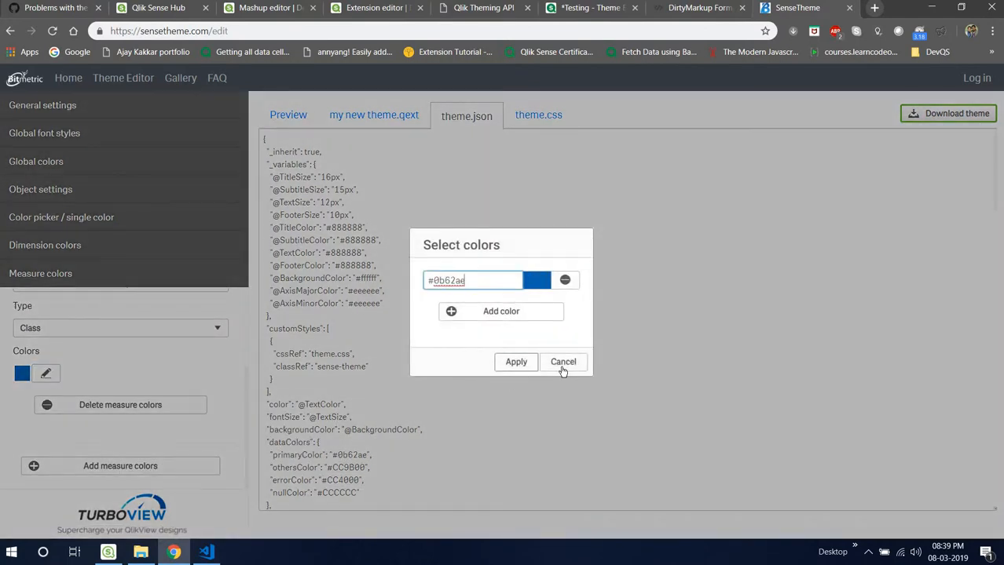
left_click(562, 363)
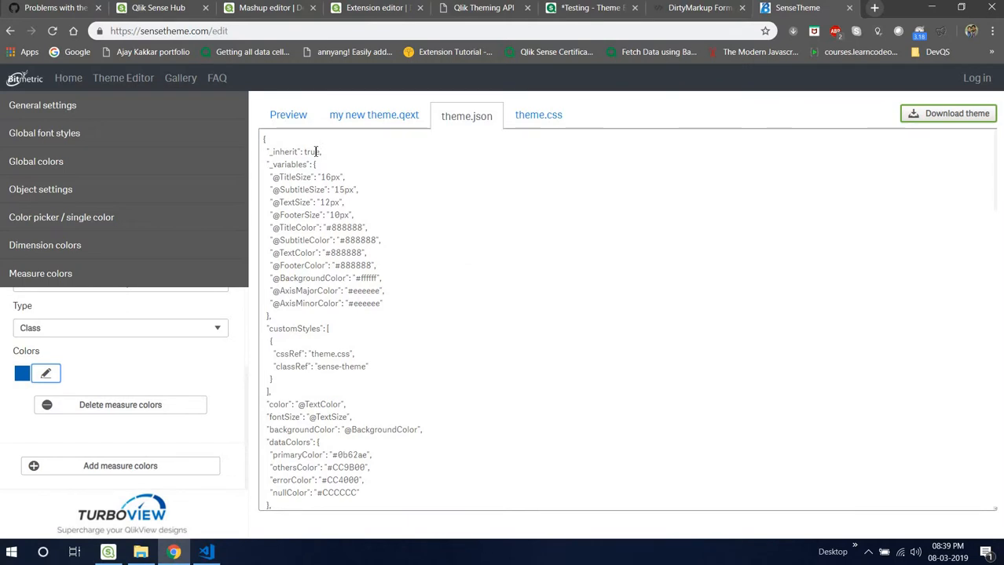
- Examine the palettes and scales in SenseTheme's theme.json and the sheet background rule in theme.css
key("ctrl+a")
scroll(401, 471, "down", 10)
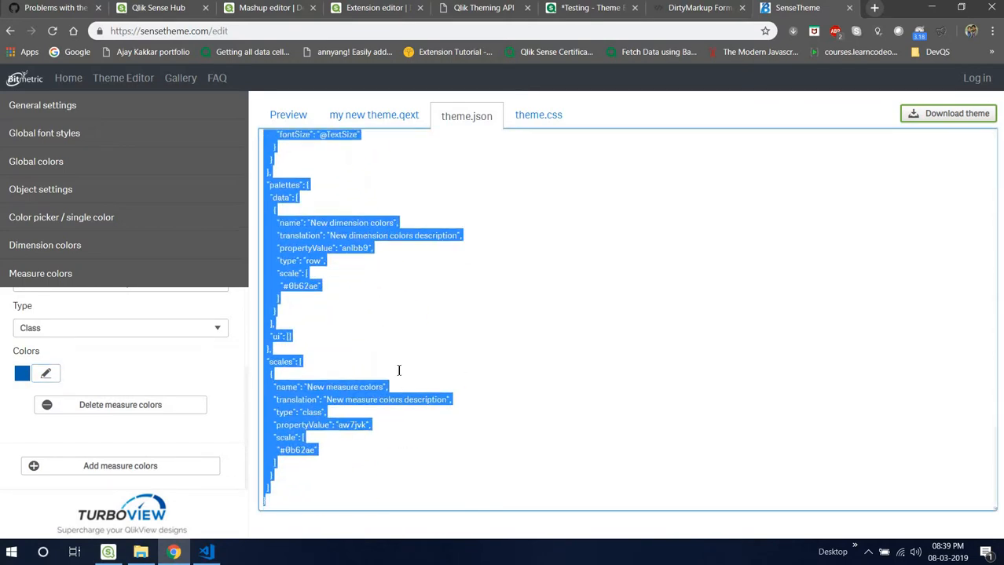
left_click(538, 116)
key("ctrl+a")
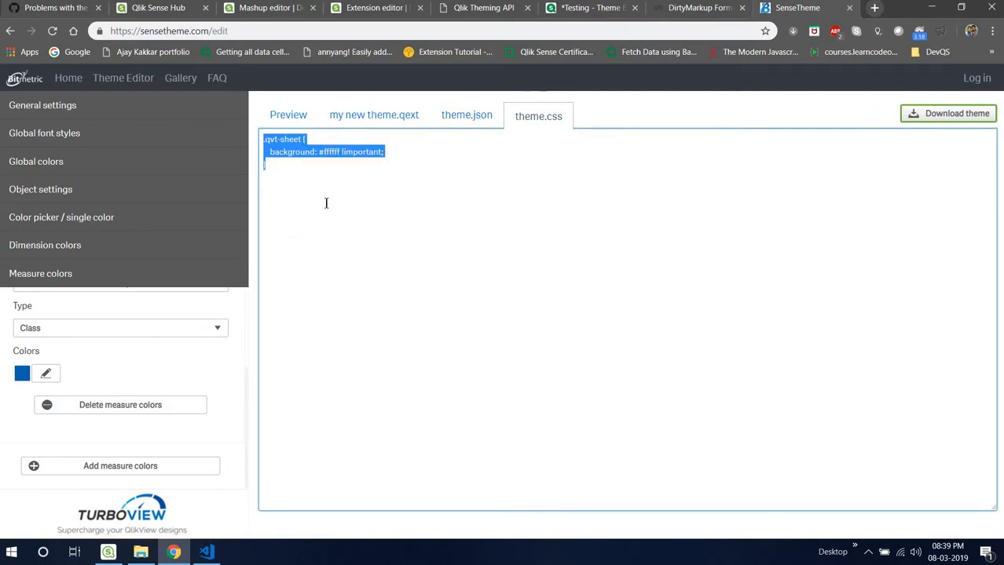
left_click(316, 165)
key("ctrl+a")
- Review the Generate CSS sections and the chart and table previews on the Qlik Theming API page
left_click(591, 8)
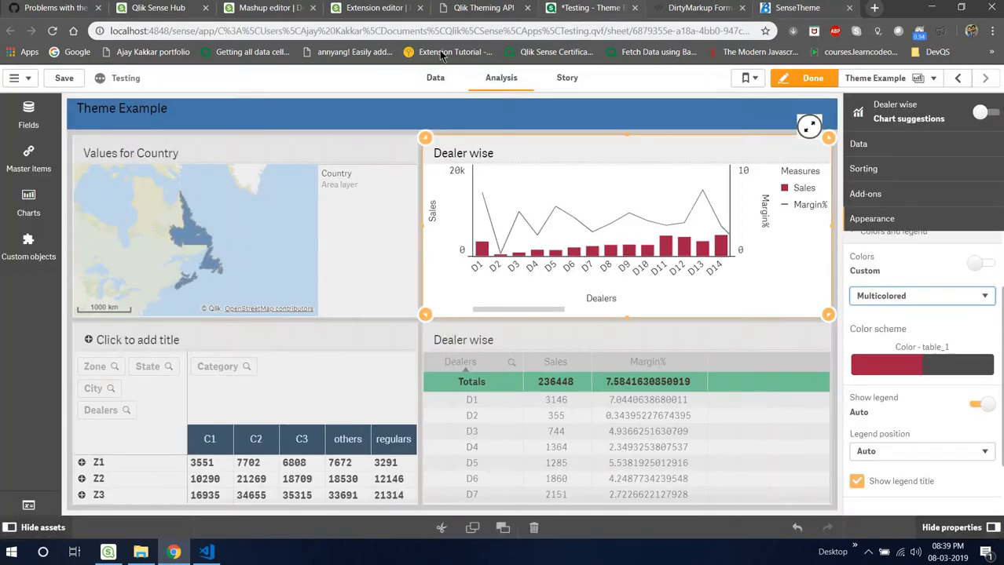
left_click(478, 8)
left_click(26, 144)
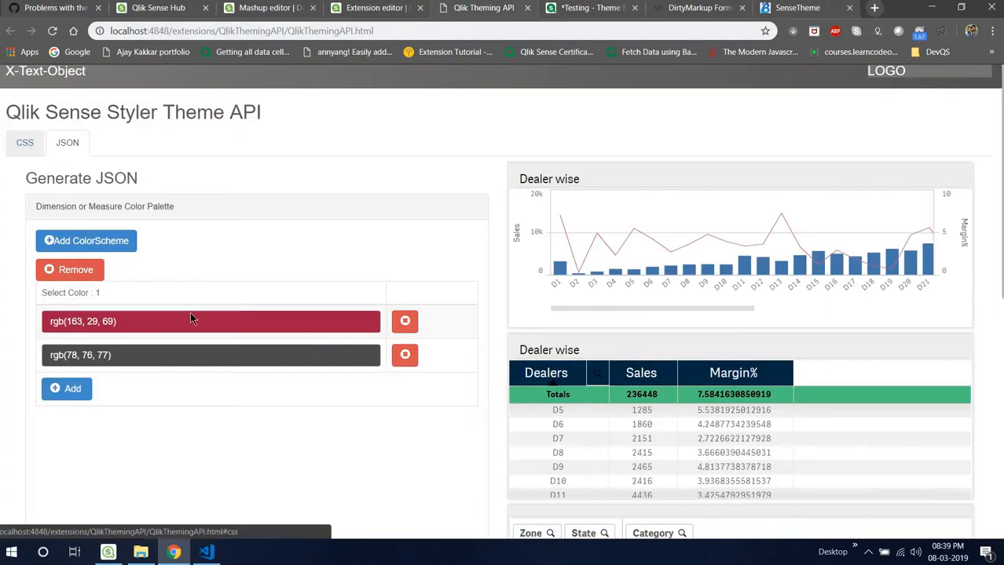
scroll(192, 318, "down", 4)
scroll(259, 398, "up", 5)
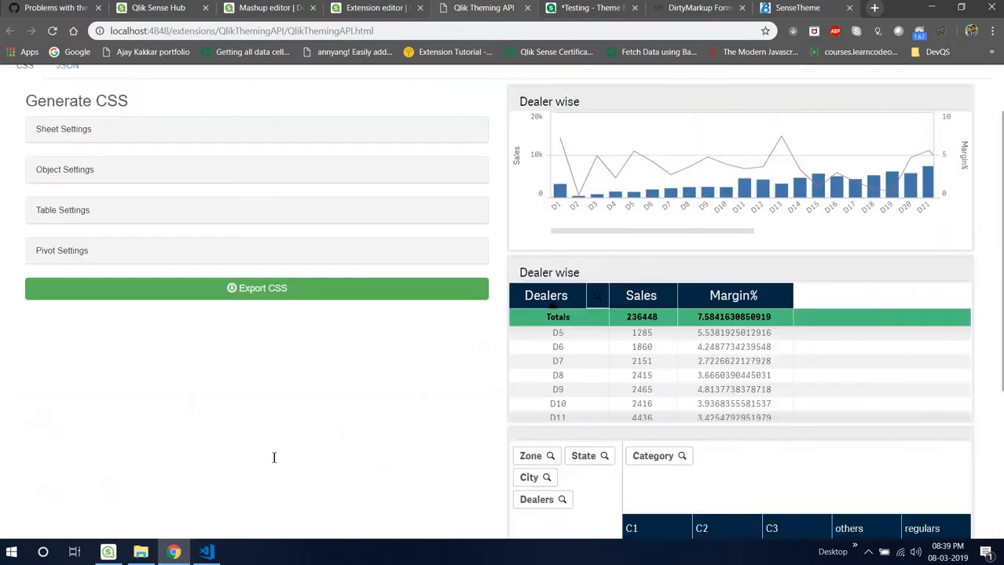
scroll(276, 457, "down", 7)
scroll(413, 383, "up", 2)
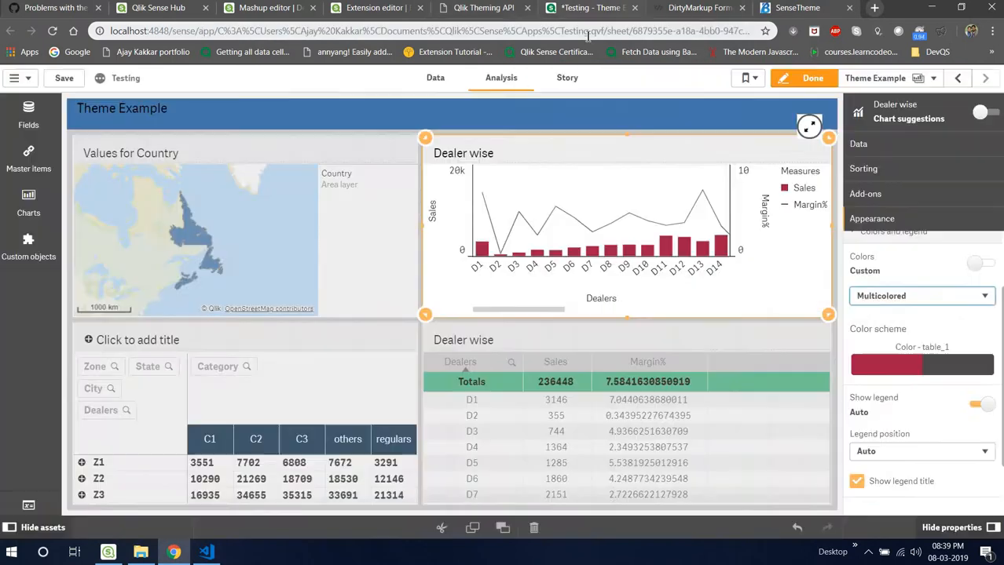
- Return to the Testing app and finish editing the Theme Example sheet
left_click(581, 9)
left_click(812, 79)
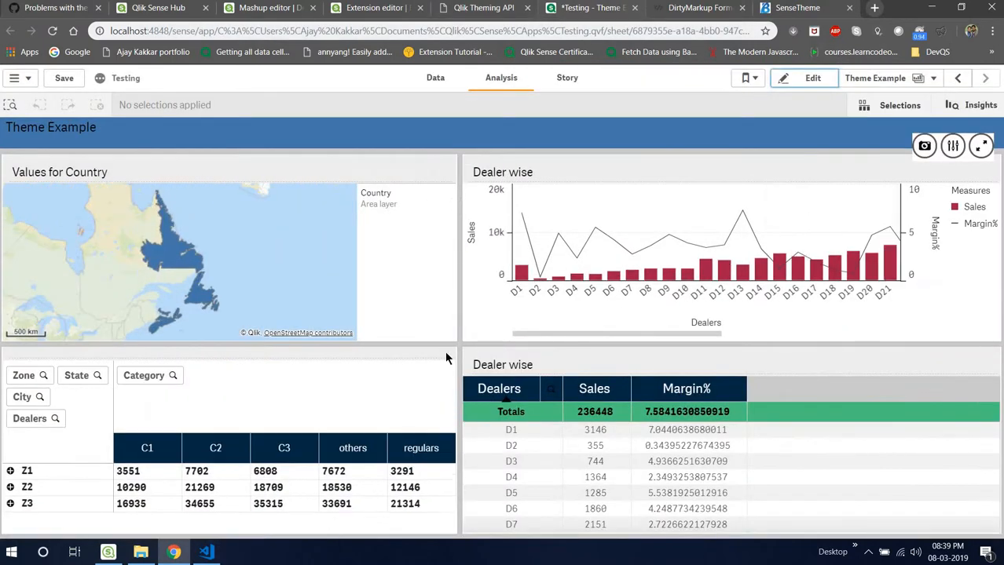
- Save the Testing app and open the Google home page in a new browser tab
mouse_move(453, 355)
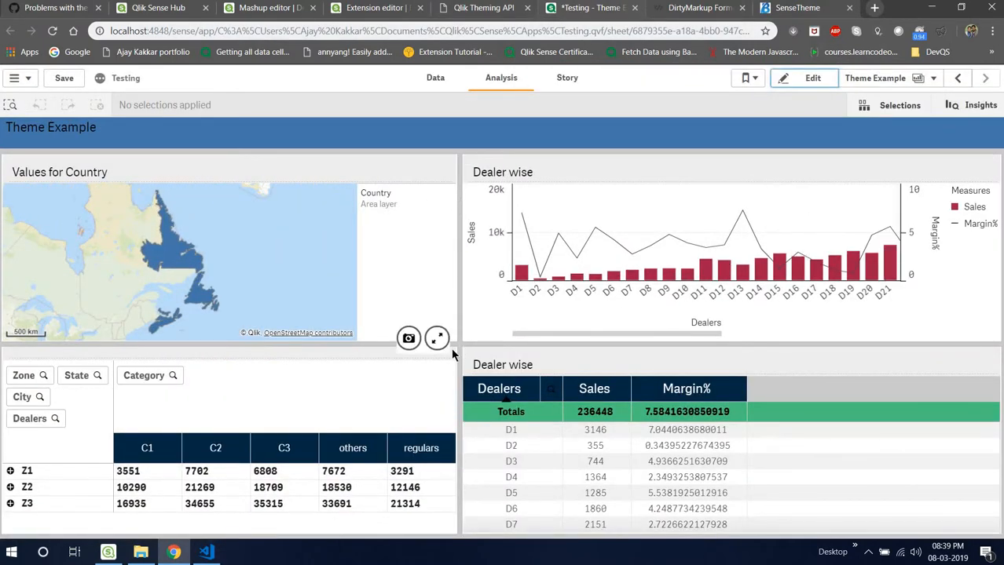
left_click(62, 79)
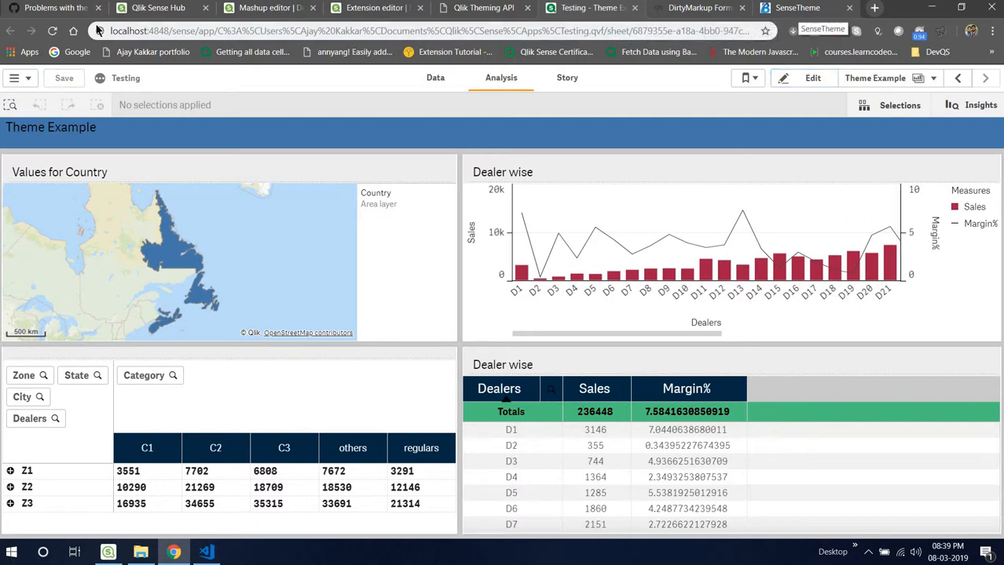
middle_click(76, 53)
key("ctrl+Tab")
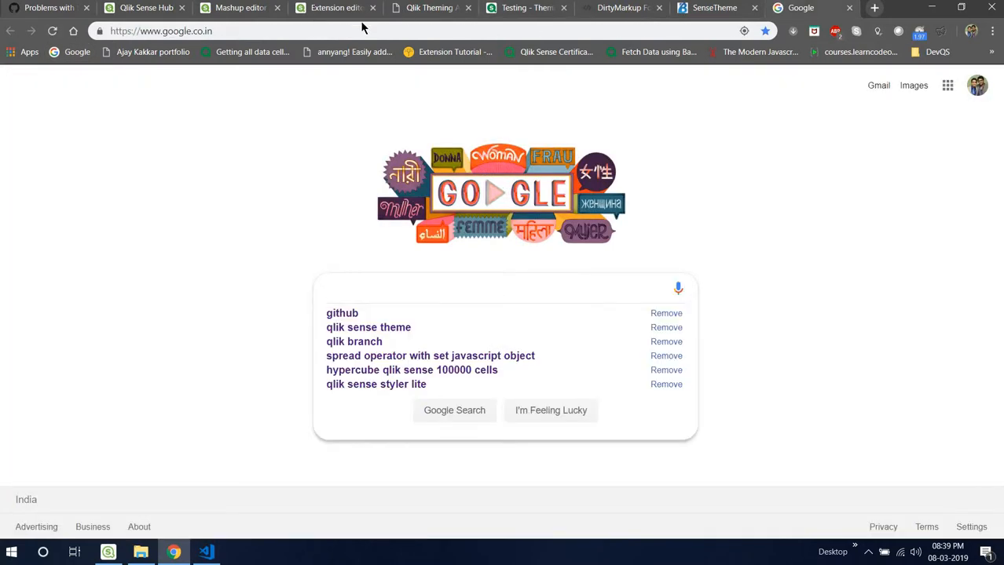
- Review the "Problems with the background" issue in the QlikSense-Sheet-Styler-Lite repository on GitHub
left_click(43, 10)
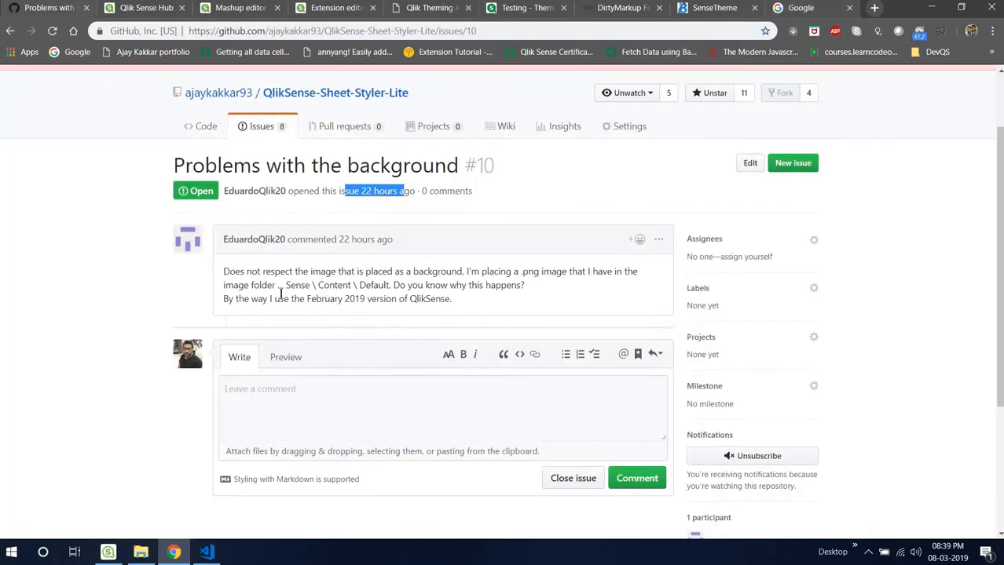
left_click_drag(280, 286, 404, 271)
left_click(465, 150)
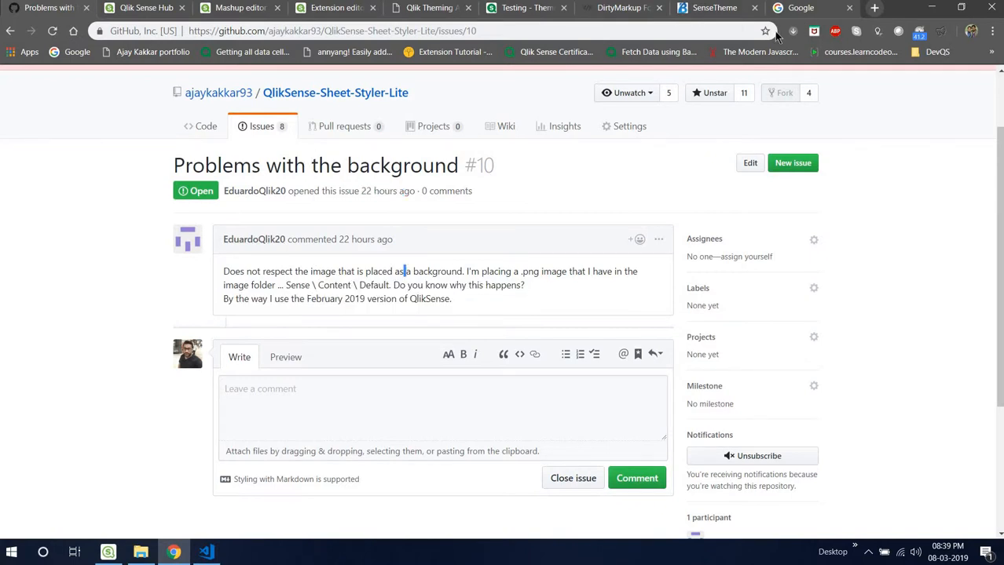
- Search Google for background-image and open the W3Schools page on the CSS background-image property
left_click(797, 9)
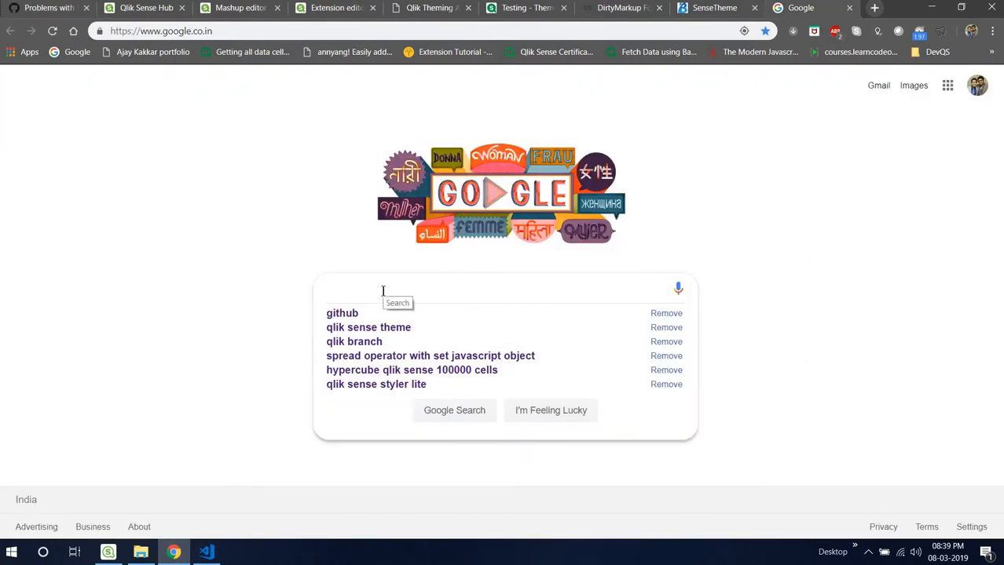
type("backg")
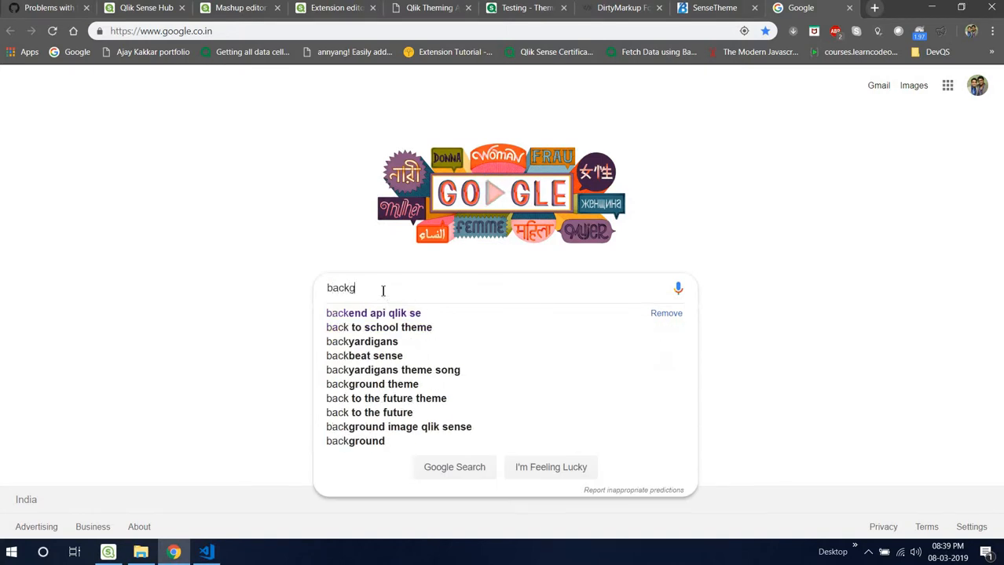
type("round")
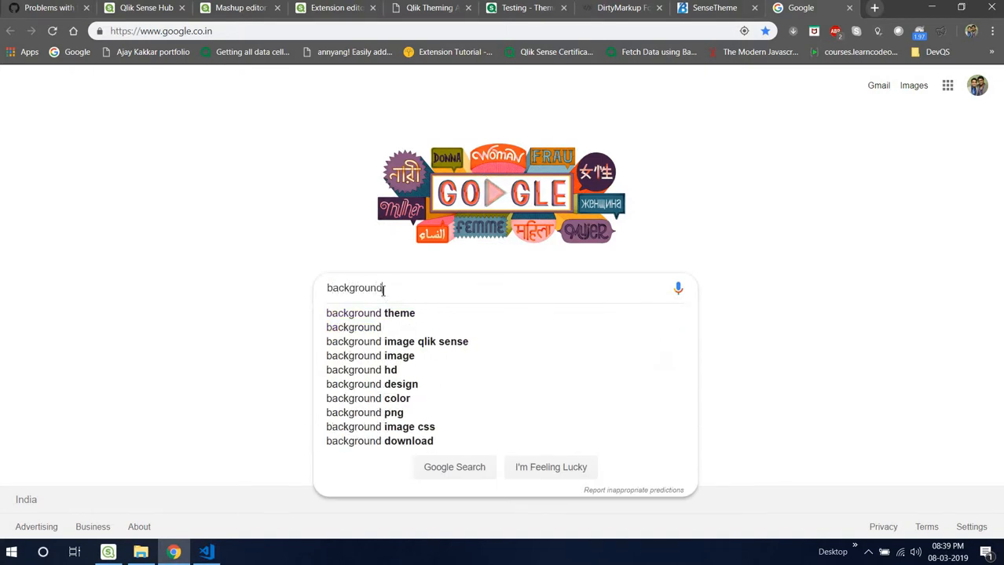
type("-image")
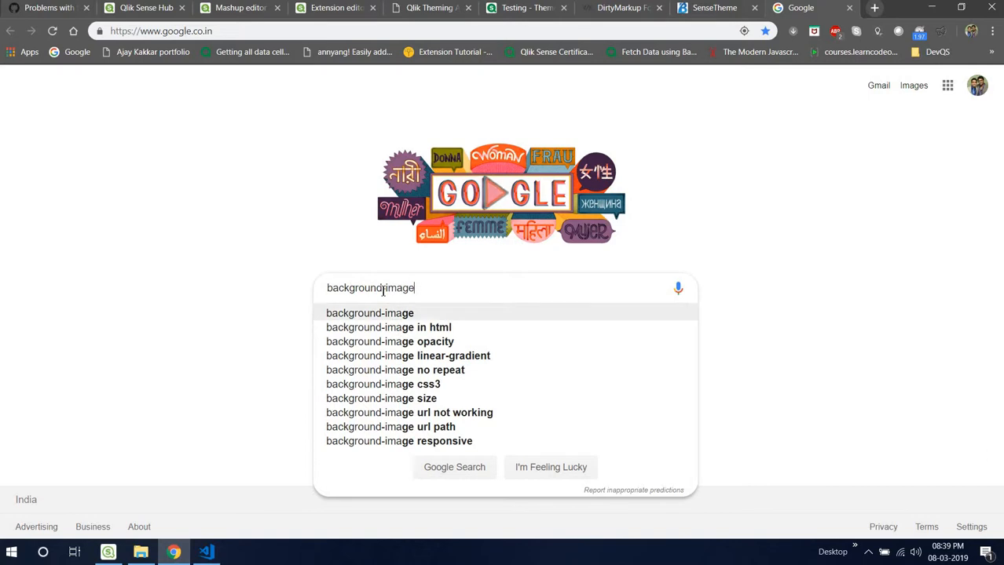
key("Return")
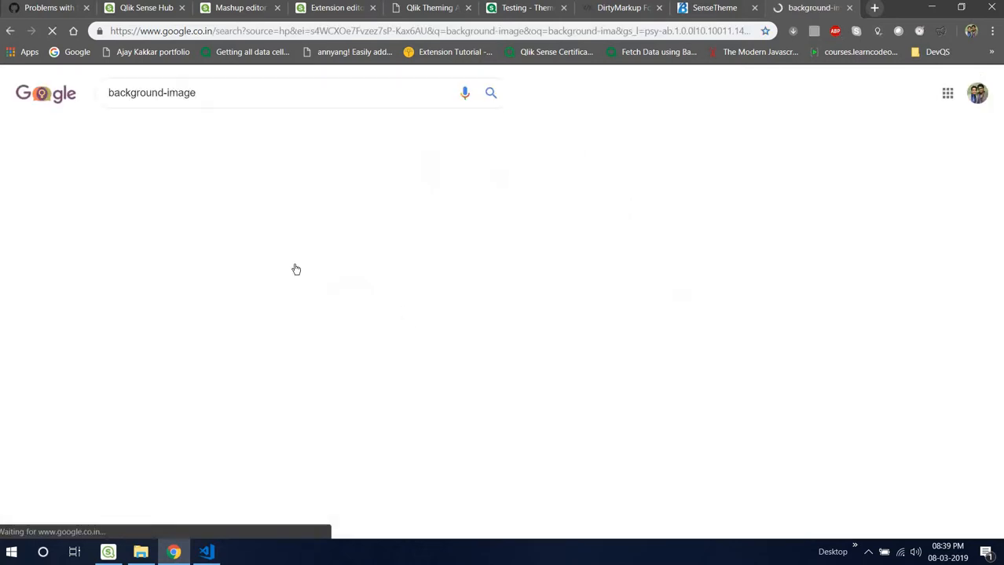
scroll(210, 430, "down", 1)
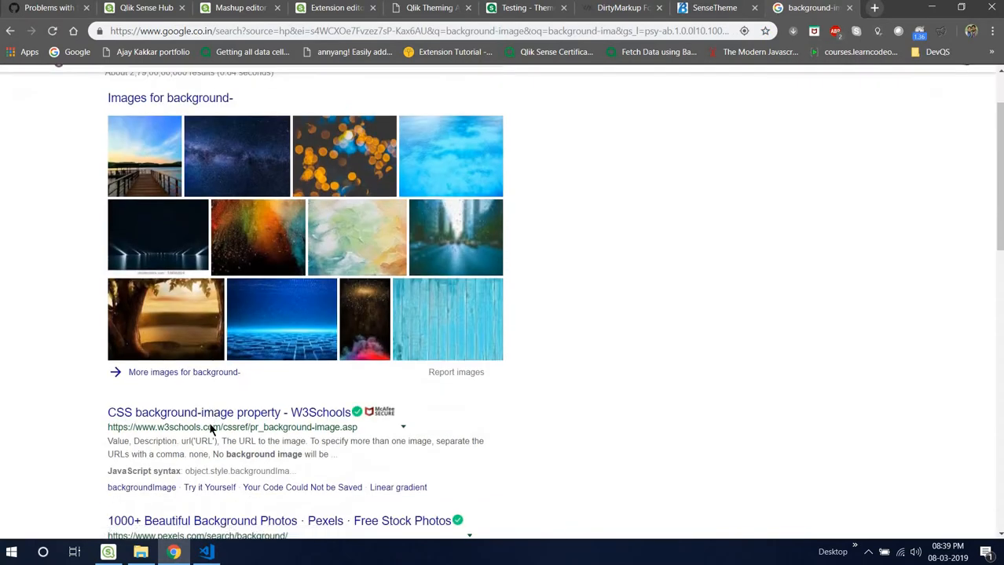
left_click(210, 428)
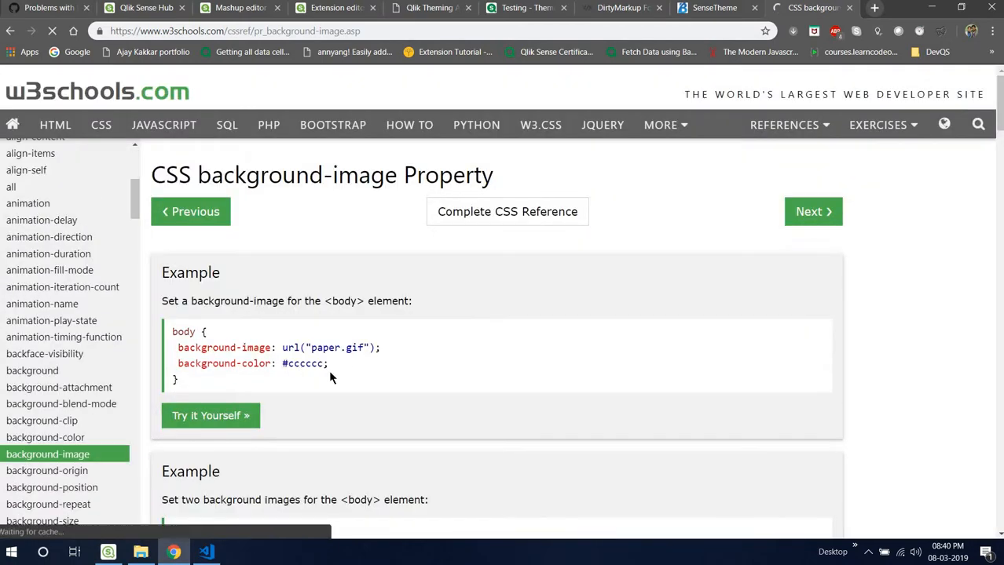
- Open the example with two background images and no-repeat in the Tryit editor and copy its three background declarations
scroll(330, 378, "down", 5)
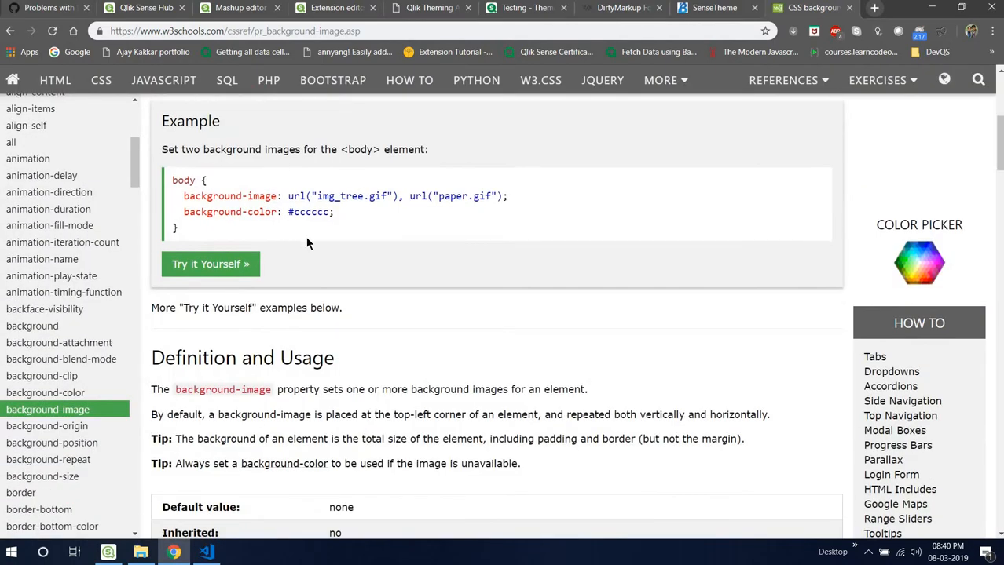
scroll(374, 301, "down", 9)
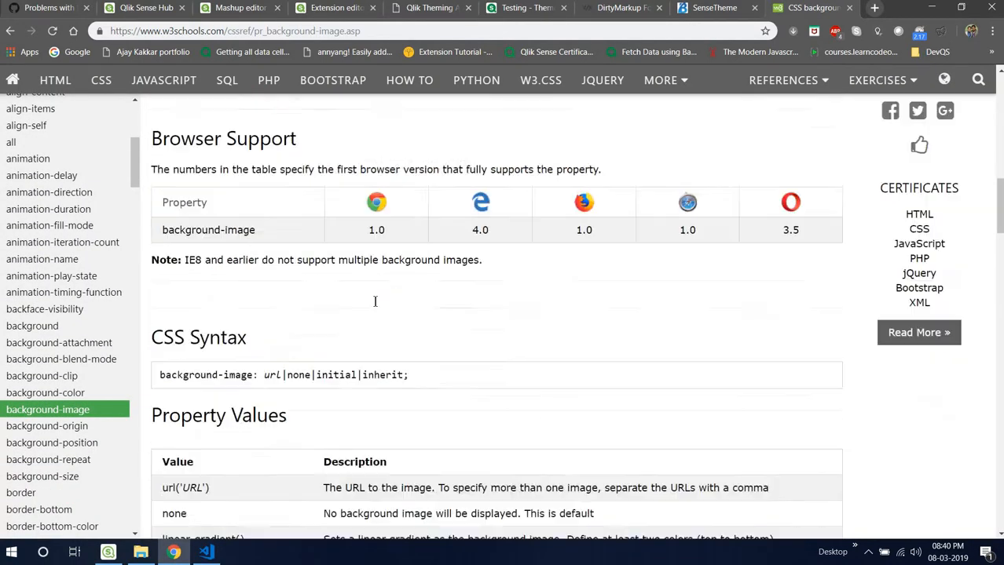
scroll(375, 302, "down", 1)
scroll(349, 313, "down", 7)
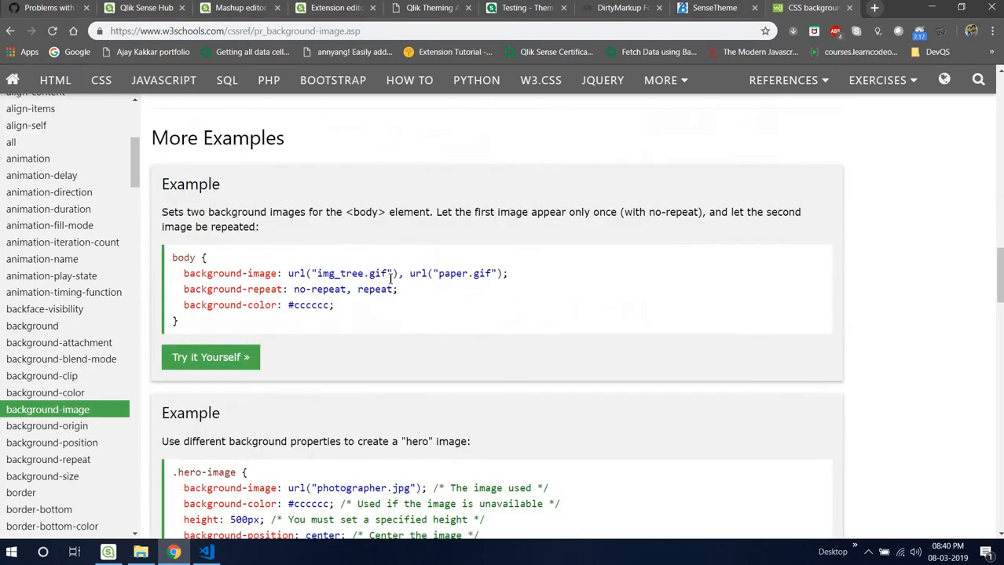
left_click(181, 355)
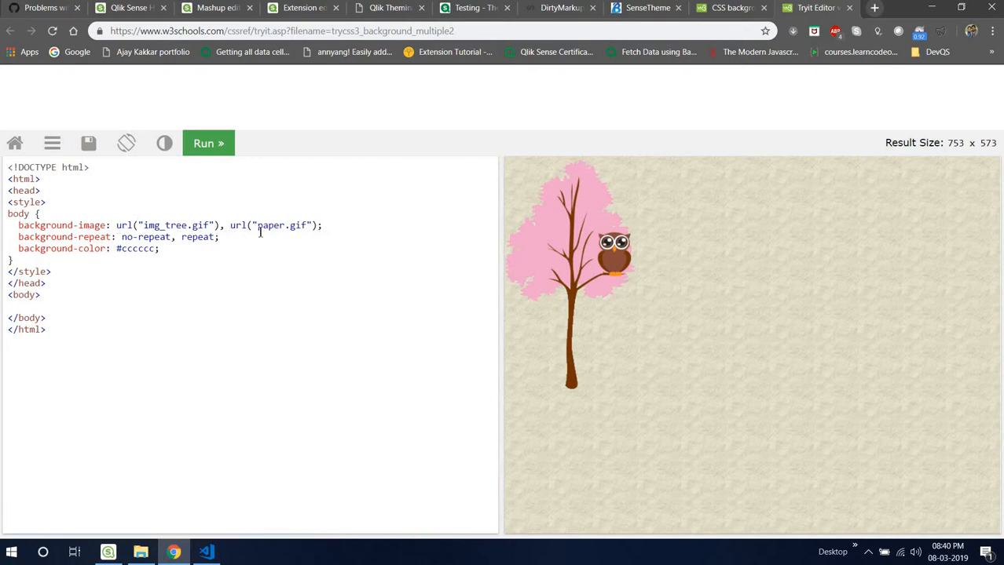
left_click_drag(18, 225, 336, 248)
key("ctrl+c")
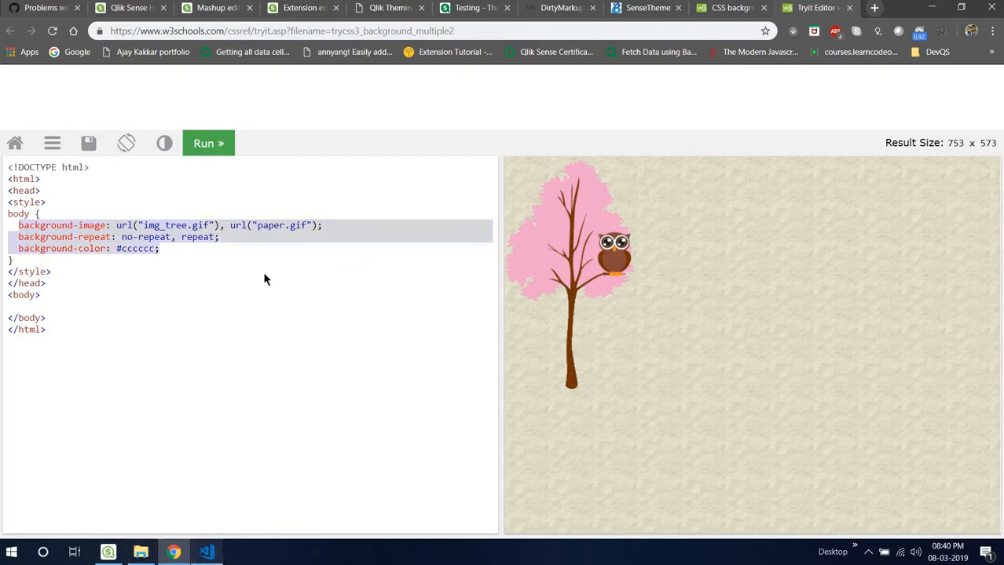
- Replace the .qvt-sheet background declaration in TestThemeTemplate2's theme.css with the copied background lines, indented to match
left_click(206, 552)
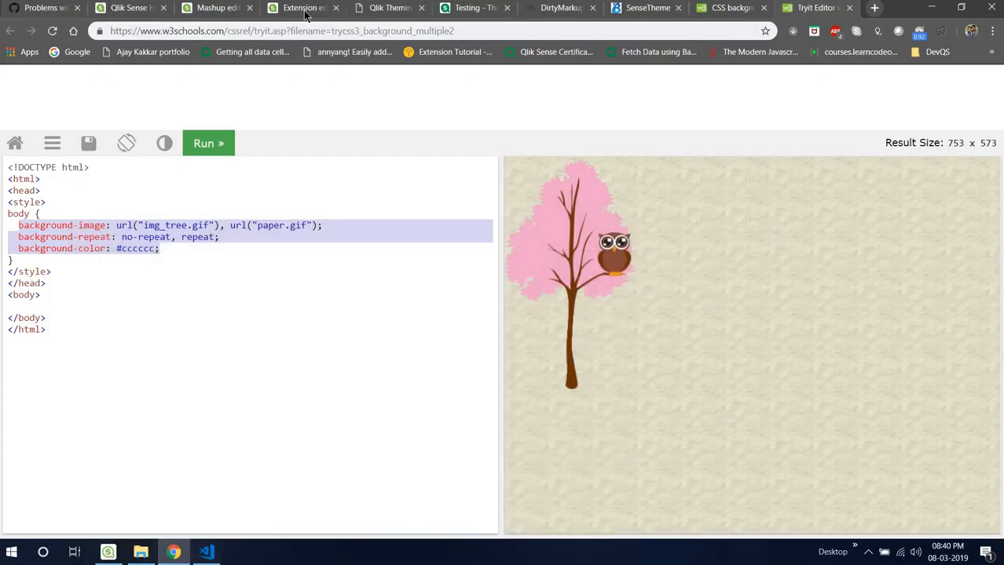
left_click(303, 10)
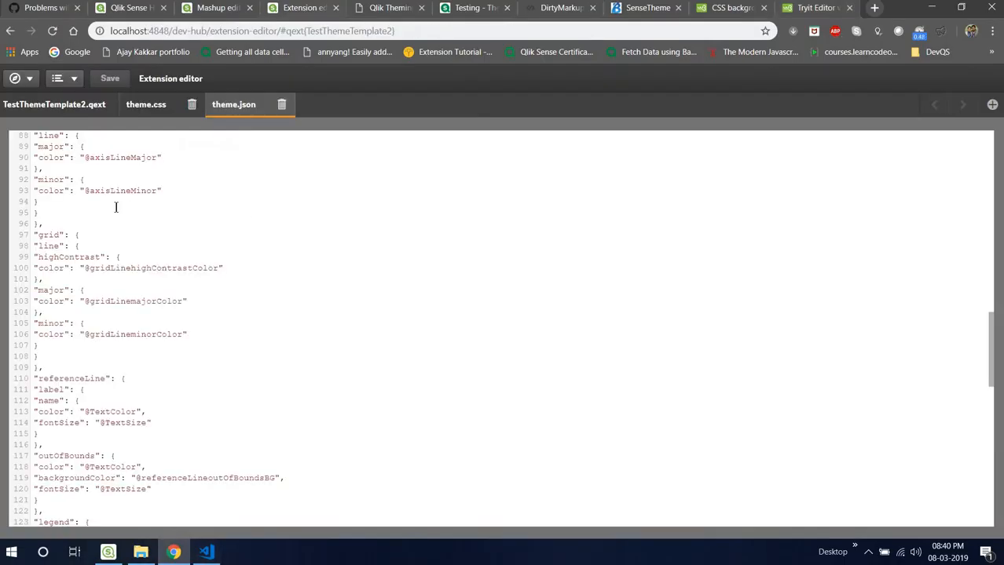
left_click(146, 107)
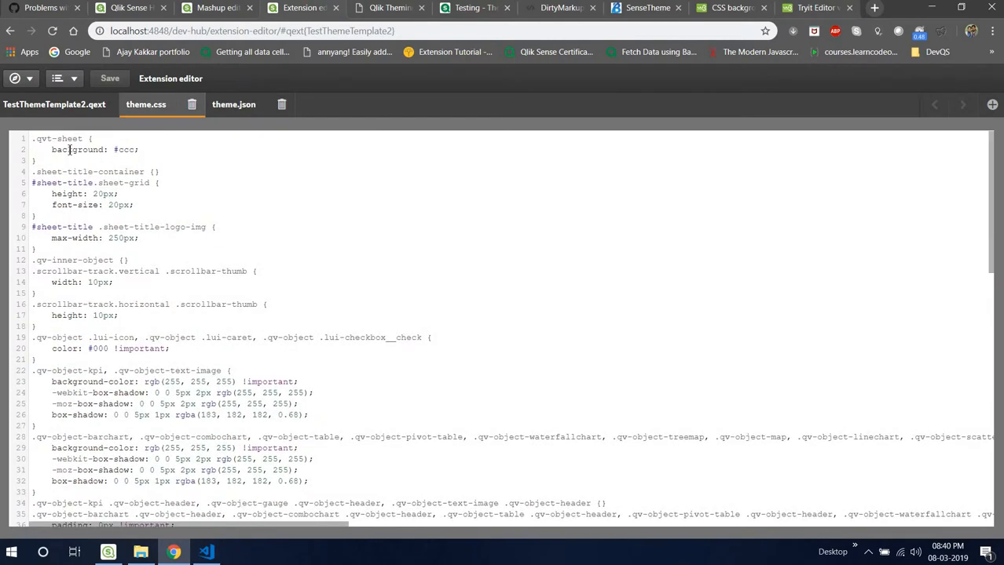
left_click_drag(51, 149, 140, 149)
key("ctrl+v")
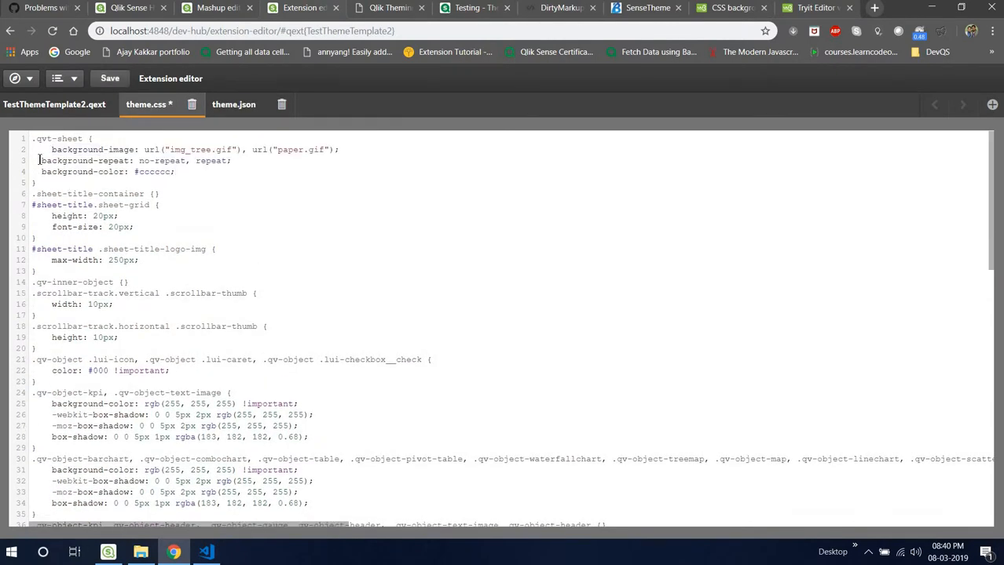
key("Tab")
left_click(41, 172)
key("Tab")
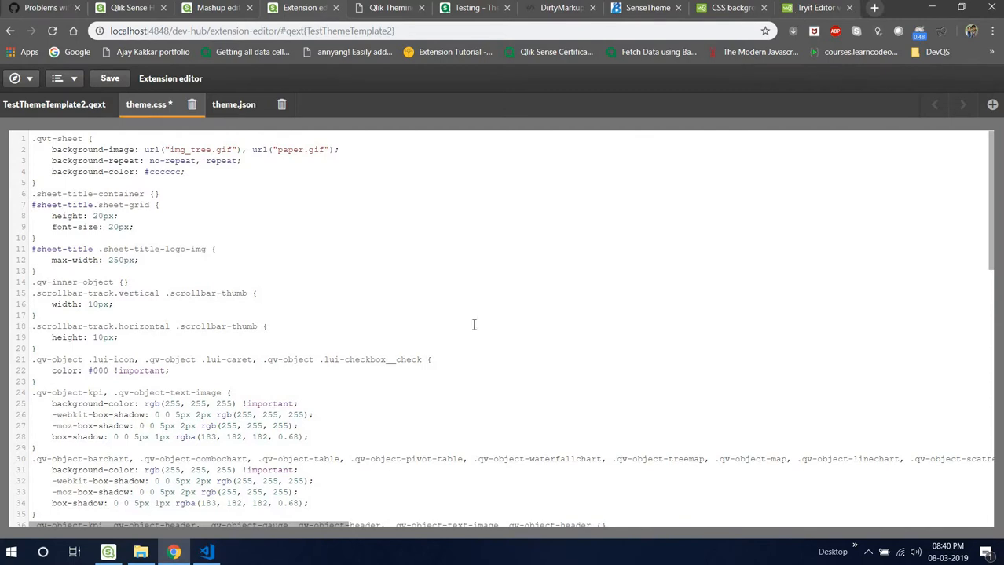
- Inspect the W3Schools example's result in DevTools and select its body element to show the background image links
left_click(814, 8)
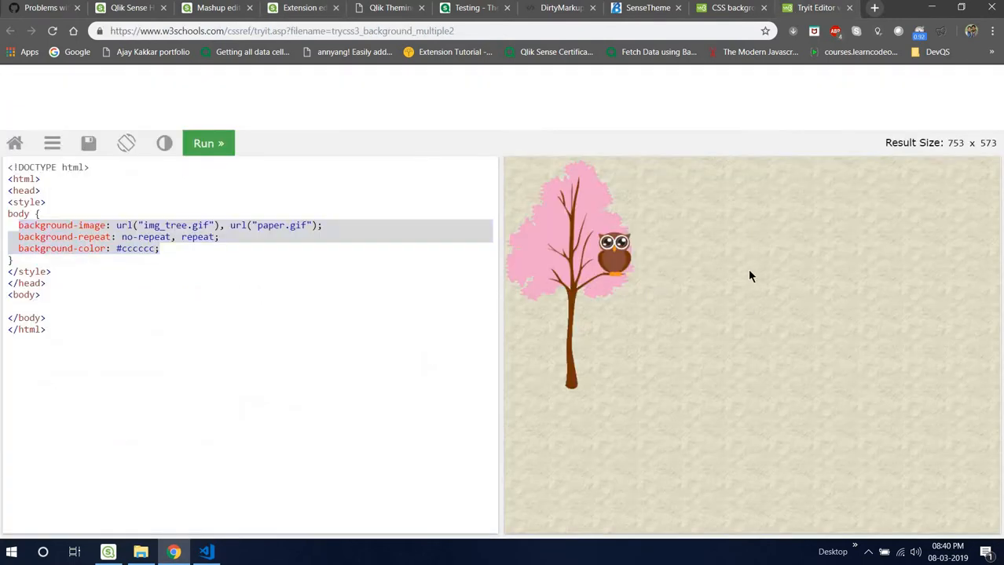
right_click(744, 229)
left_click(671, 227)
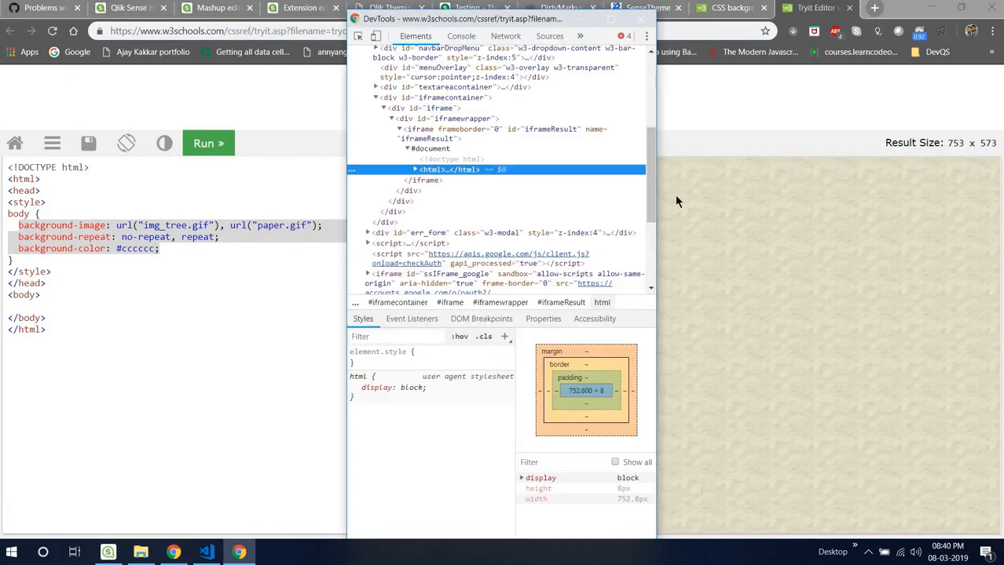
left_click(415, 170)
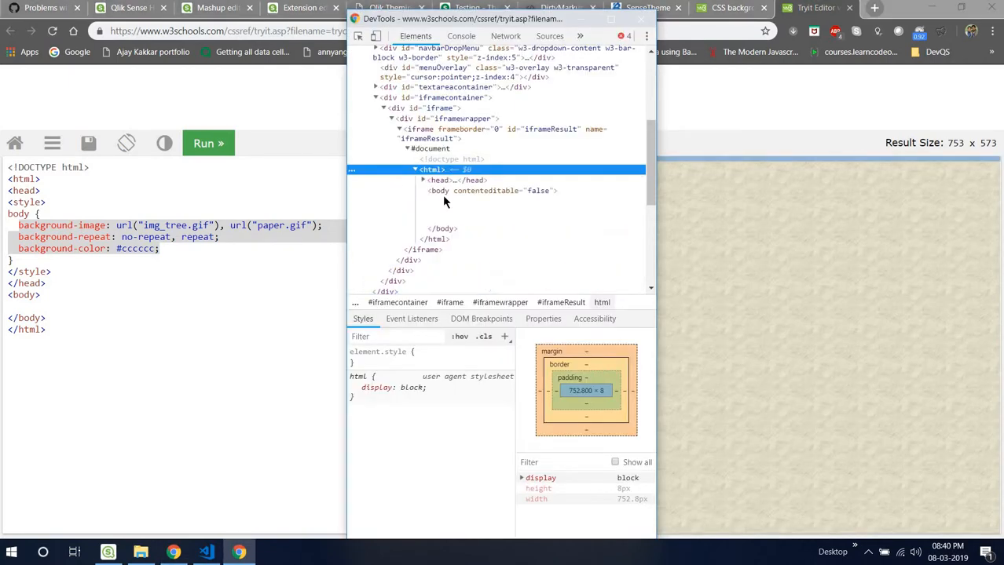
left_click(486, 194)
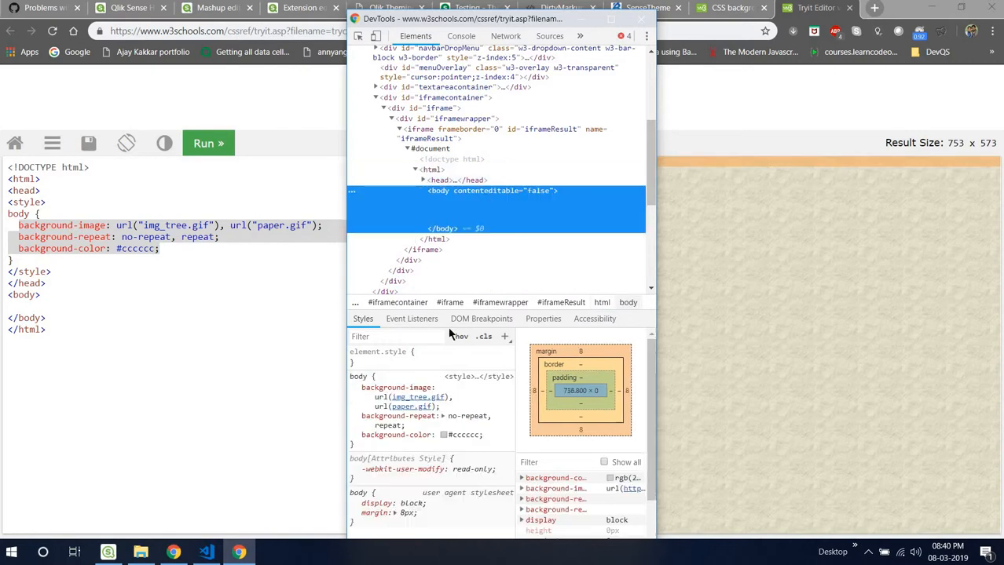
- View the linked img_tree.gif background image in its own tab and close that tab
right_click(412, 398)
left_click(451, 424)
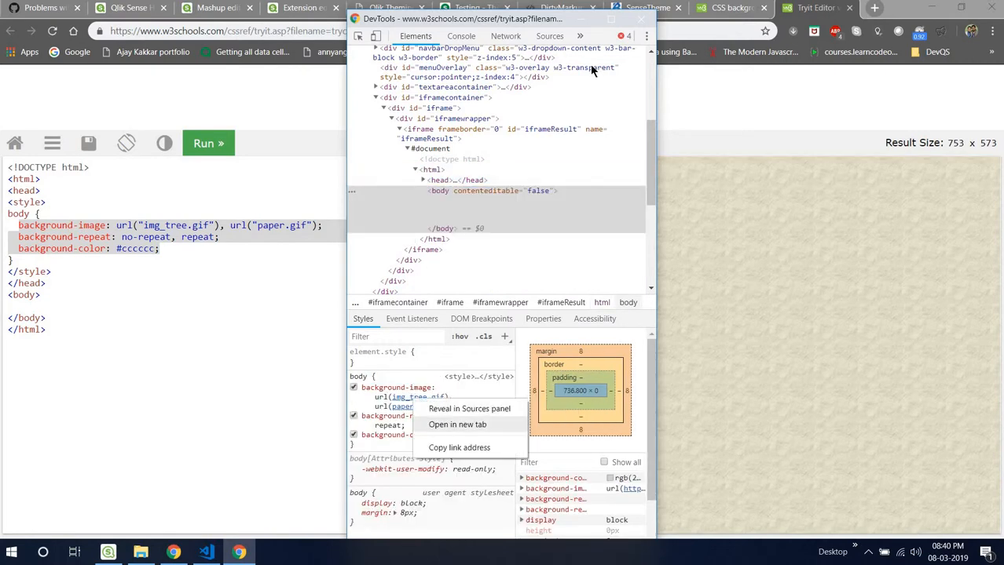
left_click(849, 8)
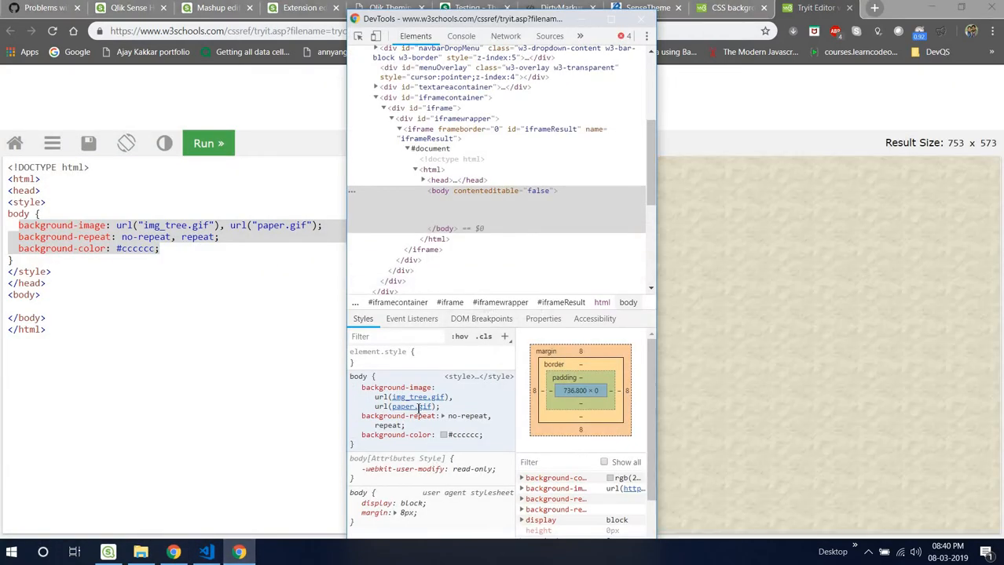
- Open the linked paper.gif background image in a new tab and copy its full web address
right_click(418, 407)
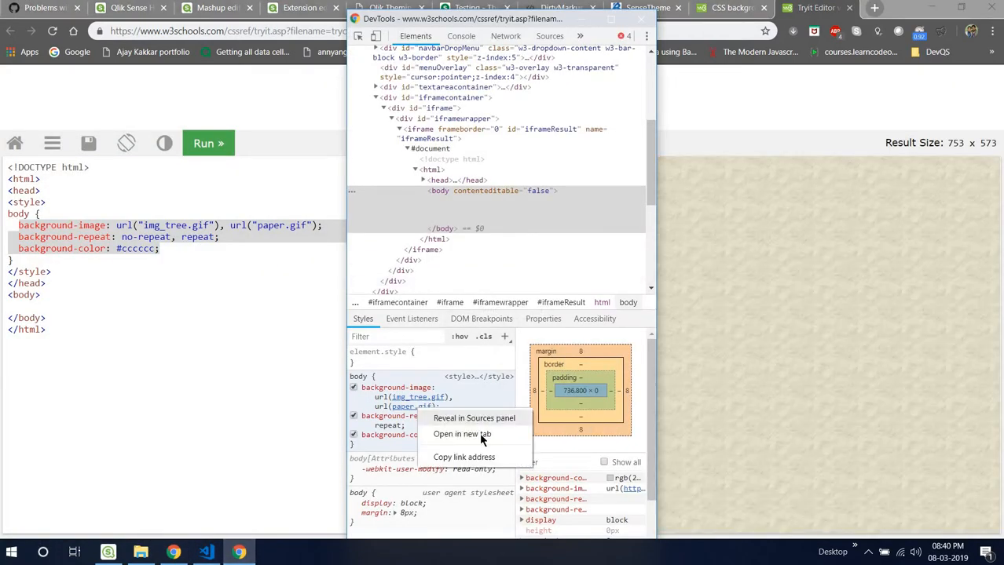
left_click(455, 434)
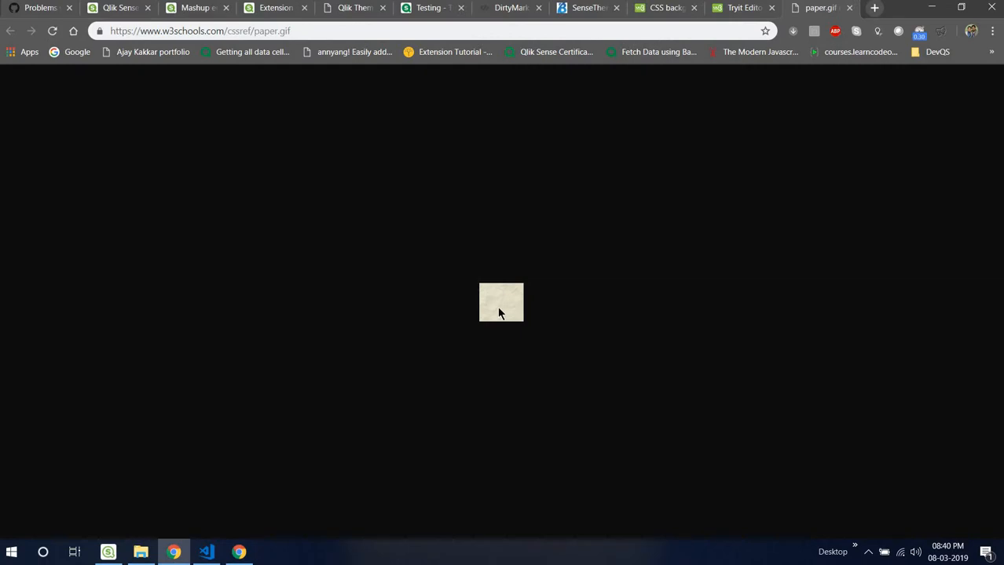
left_click(420, 32)
key("ctrl+c")
left_click(410, 15)
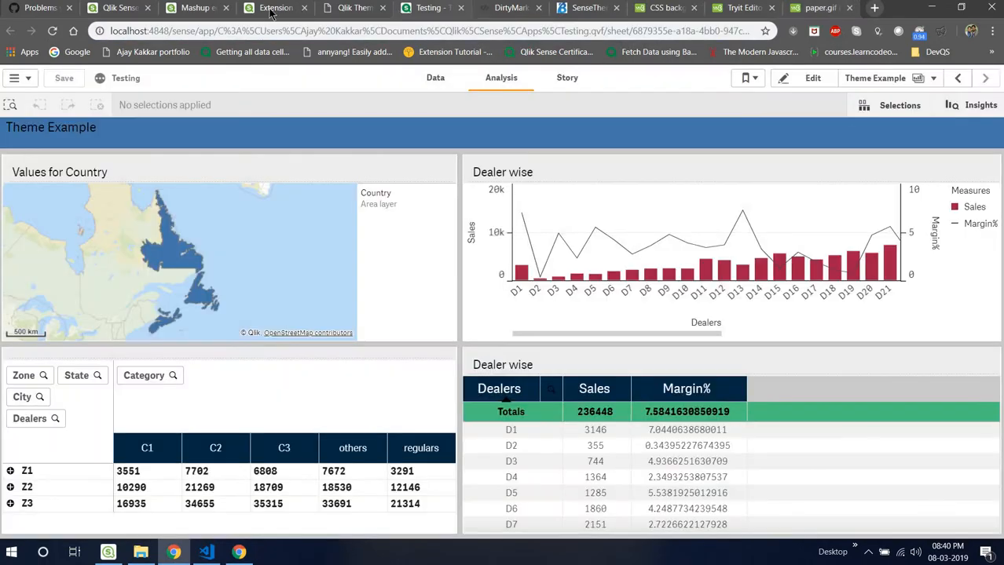
left_click(272, 9)
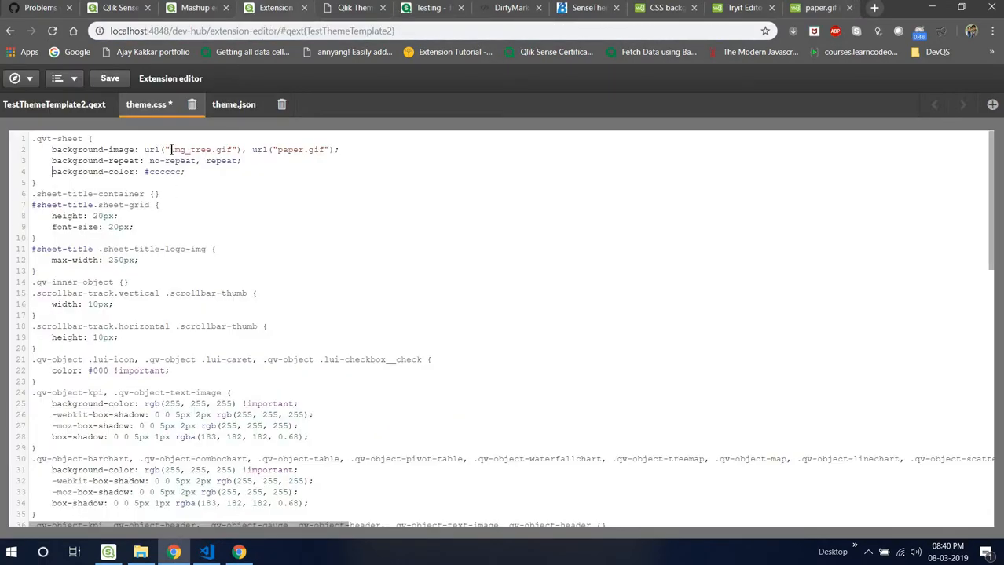
left_click(328, 153, "shift")
key("ctrl+v")
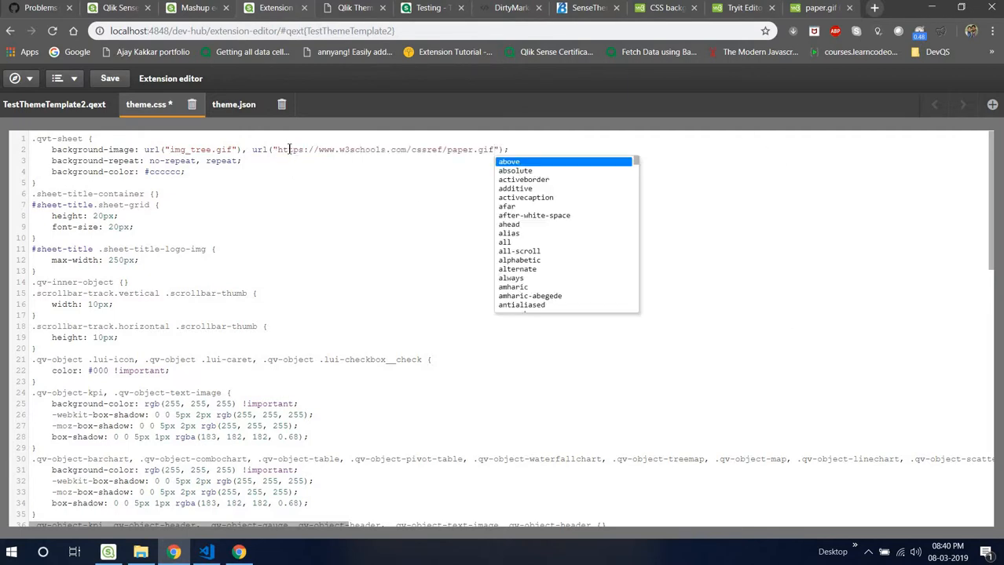
left_click_drag(279, 150, 448, 153)
key("ctrl+c")
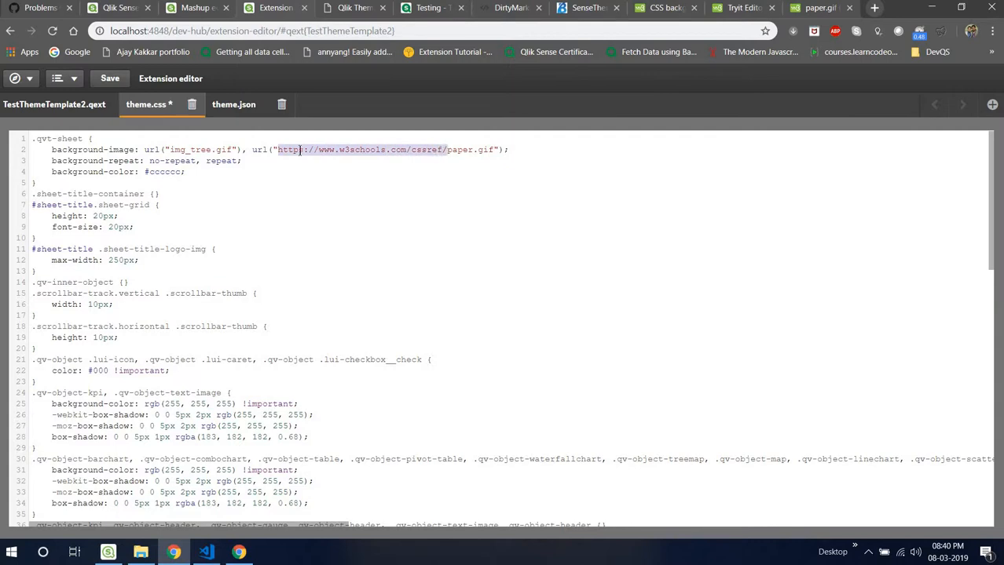
left_click(169, 150)
key("ctrl+v")
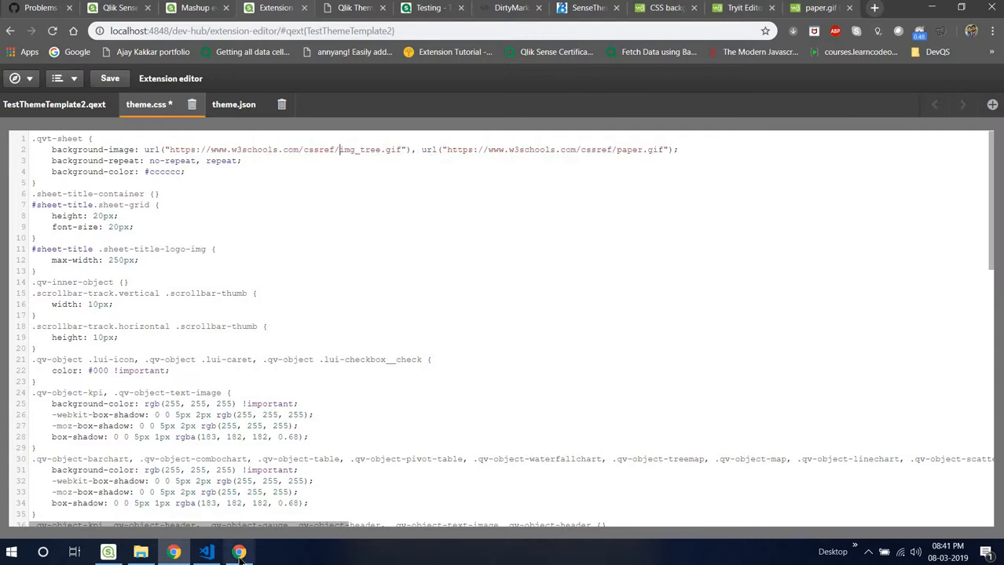
- Open the linked img_tree.gif background image in a new tab, copy its full web address and return to the extension editor
left_click(239, 556)
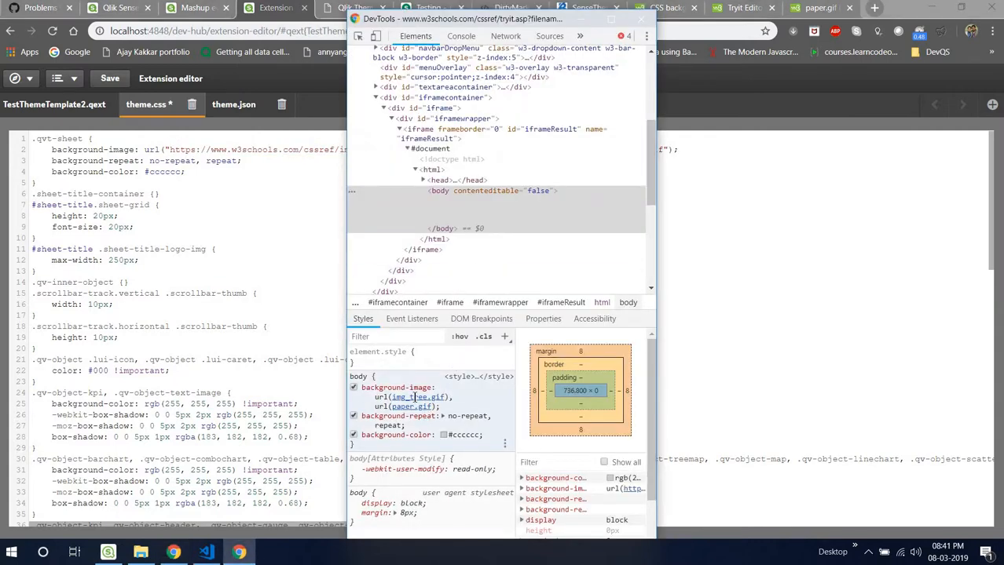
right_click(415, 398)
left_click(460, 423)
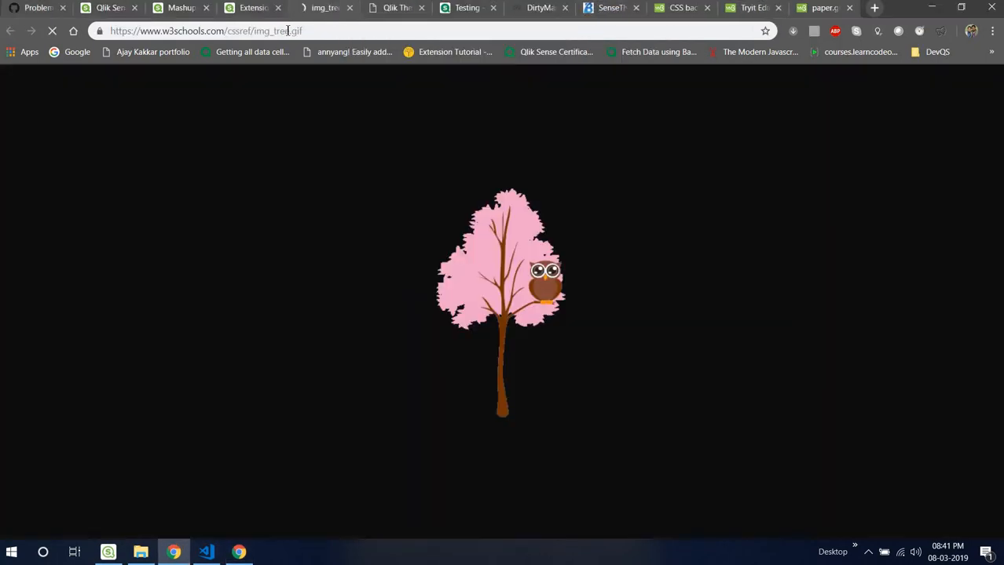
left_click(302, 33)
key("ctrl+c")
left_click(253, 11)
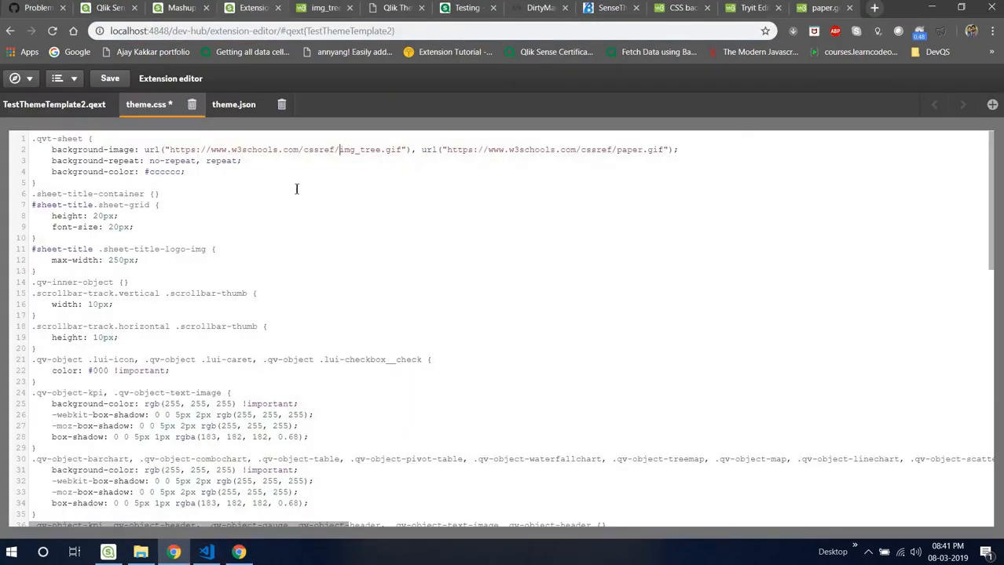
left_click_drag(170, 149, 402, 149)
key("ctrl+v")
key("ctrl+s")
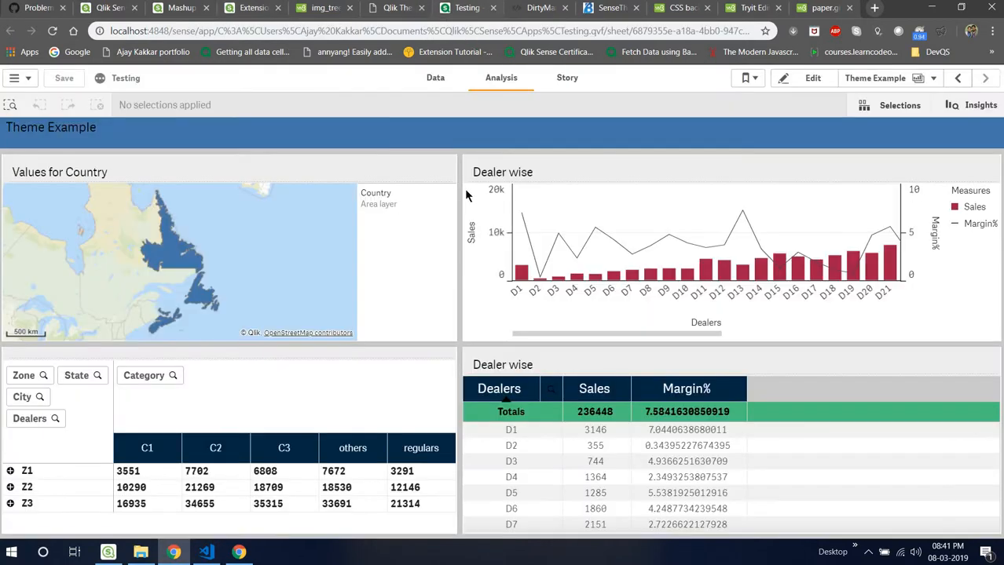
- In the Testing app, lower the top edges of all four charts on the Theme Example sheet to leave gaps above them, and finish editing
left_click(813, 77)
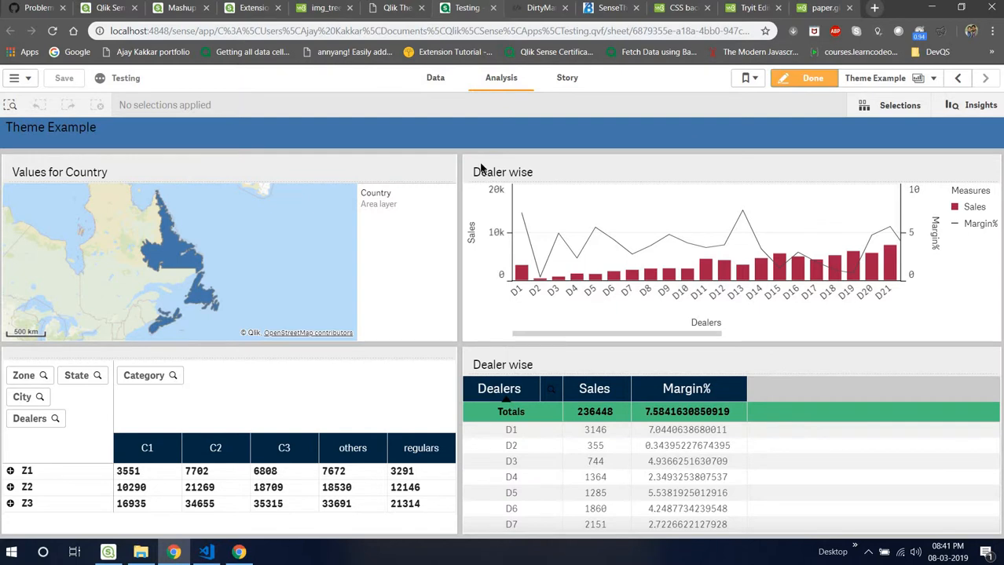
left_click(424, 138)
left_click_drag(438, 159, 438, 168)
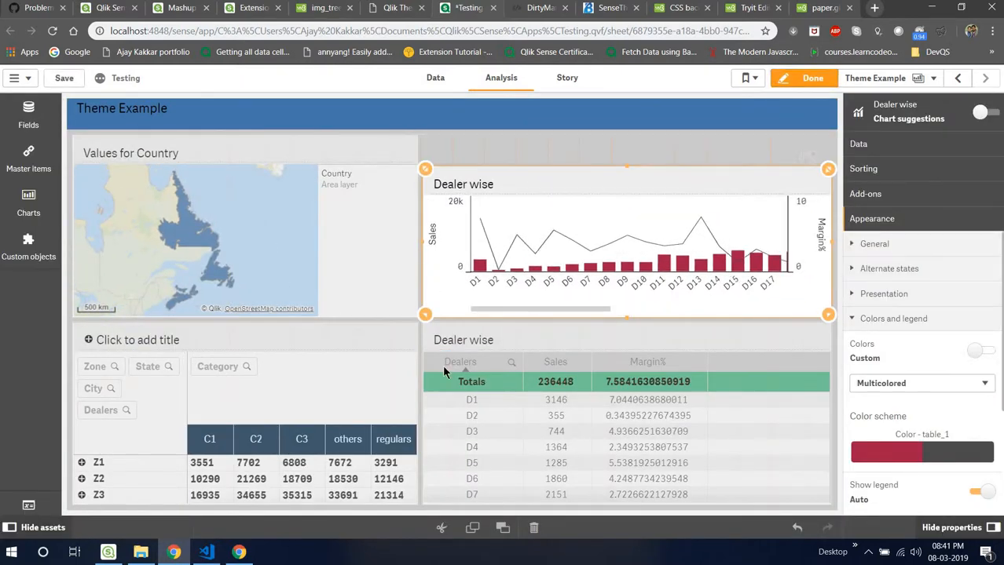
left_click(425, 327)
left_click_drag(417, 327, 408, 350)
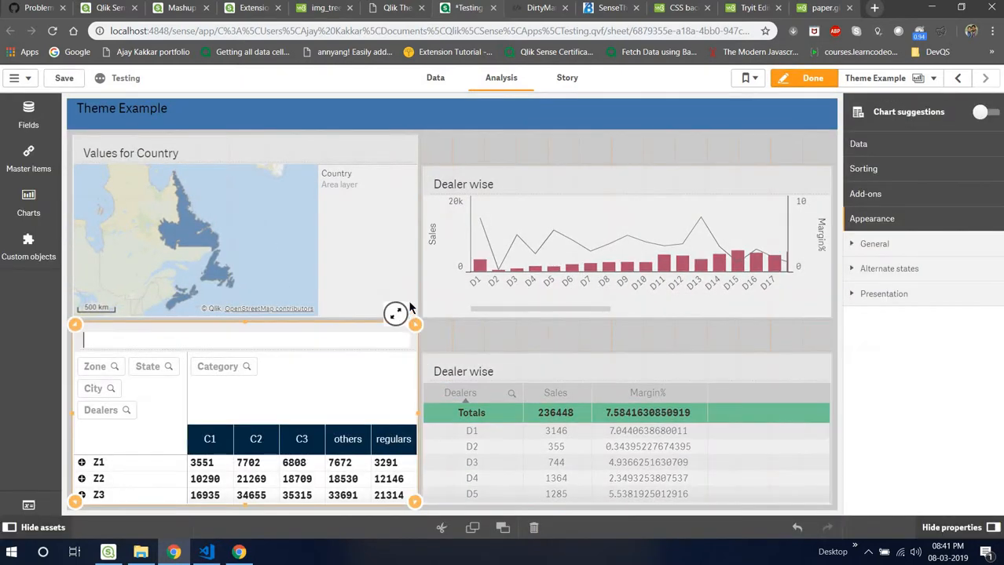
left_click_drag(415, 137, 419, 167)
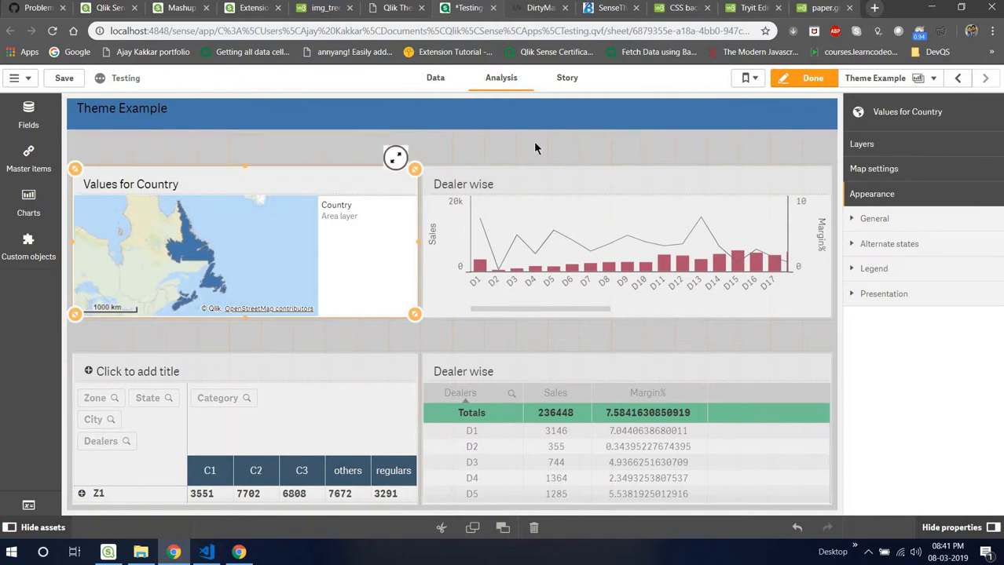
left_click(813, 78)
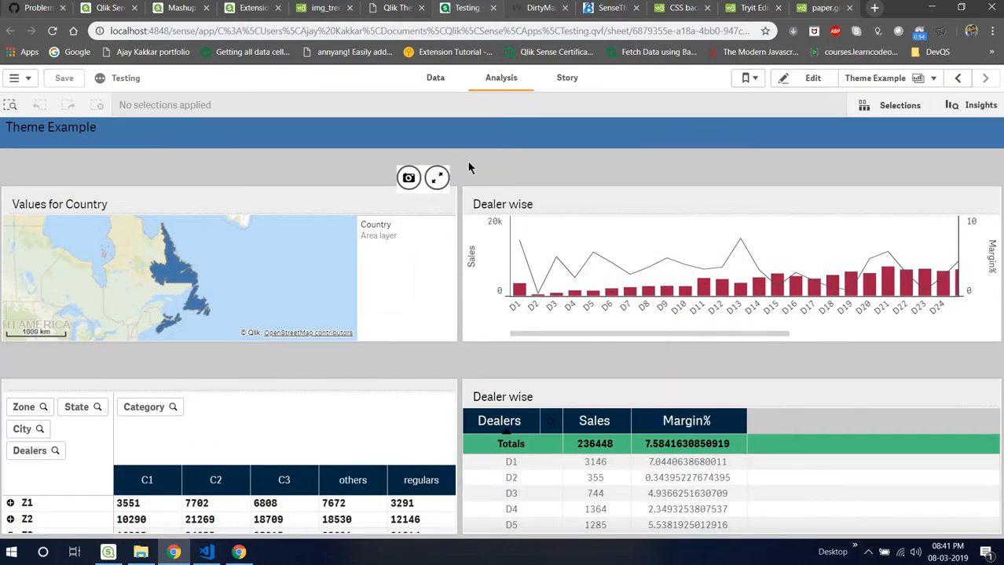
- Reload the Testing app and apply TestThemeTemplate2 as its app theme
key("F5")
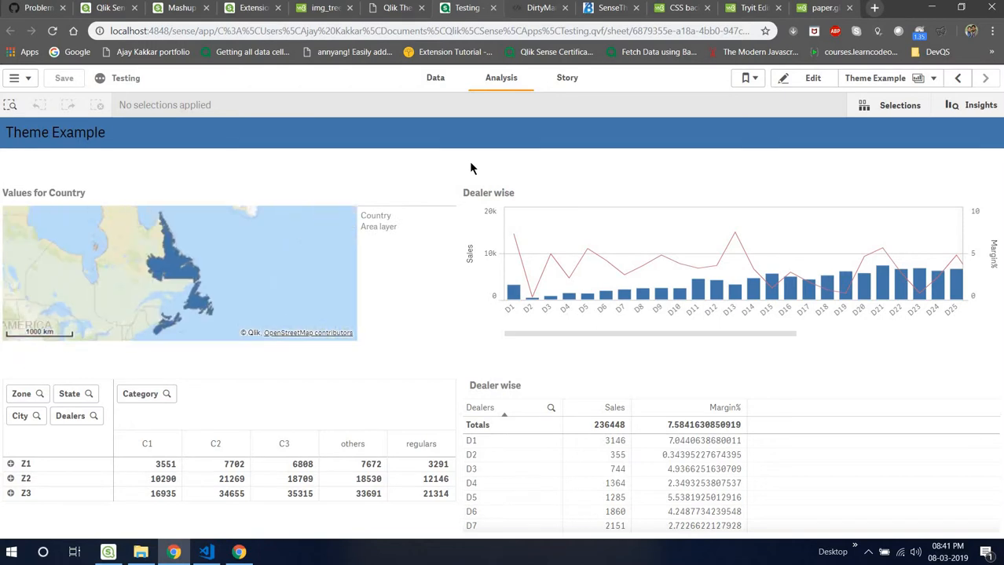
left_click(101, 79)
left_click(981, 156)
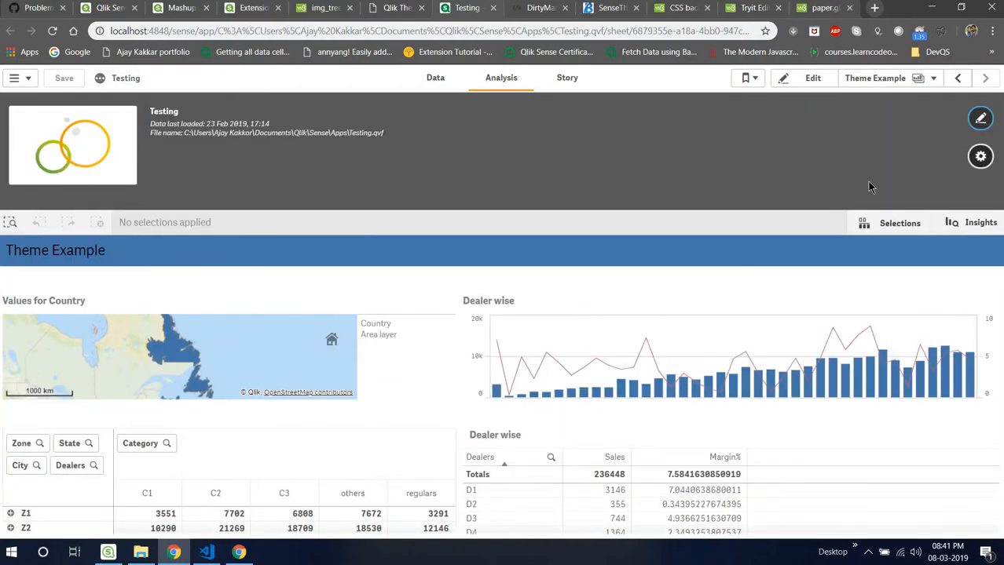
left_click(196, 156)
left_click(233, 312)
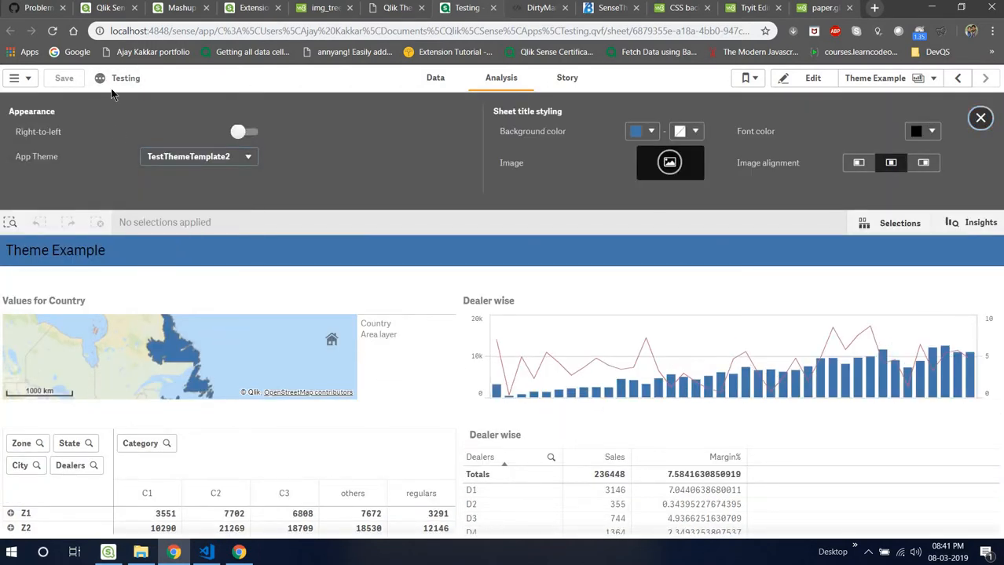
left_click(100, 78)
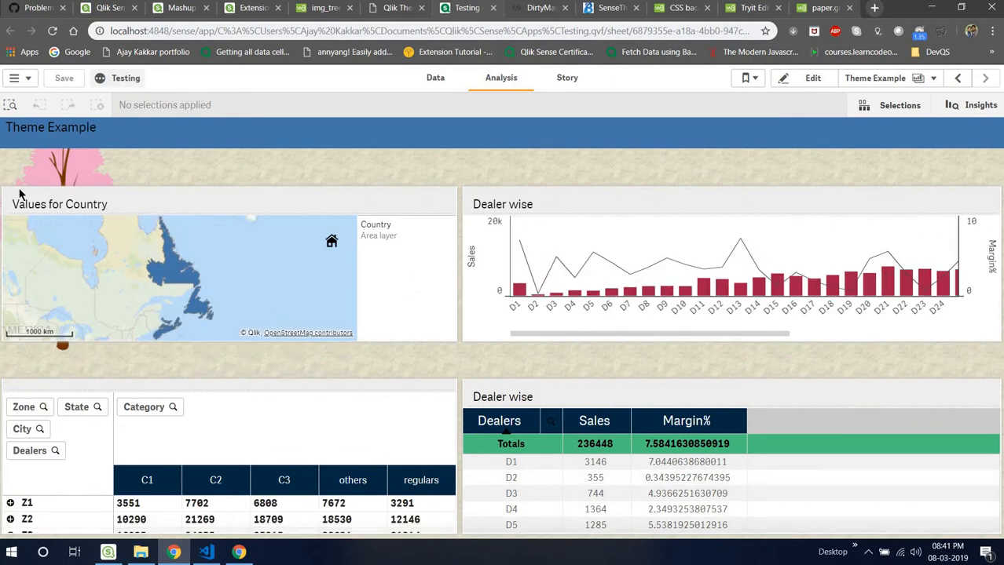
- Narrow the Values for Country map and the pivot table from their left edges to uncover the tree image, and save the app
left_click(801, 78)
left_click(93, 173)
left_click_drag(78, 169, 227, 160)
left_click_drag(77, 359, 234, 355)
left_click(798, 77)
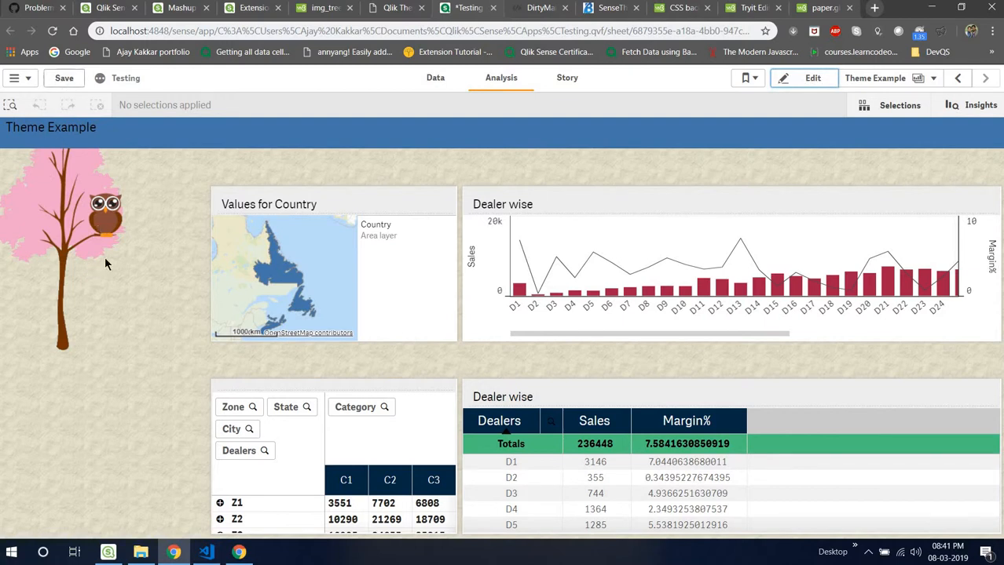
key("ctrl+s")
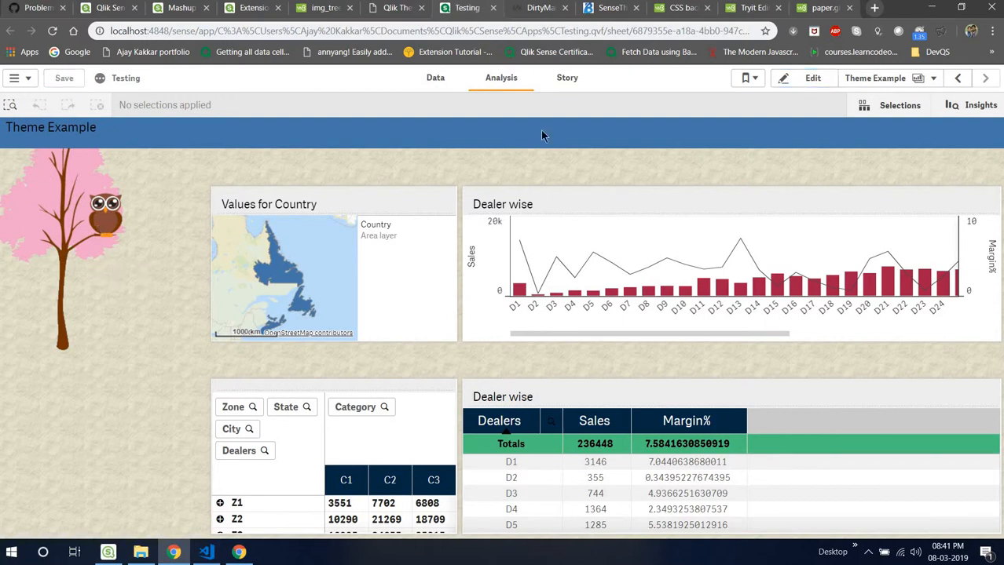
- Extend all four charts upward to close the gaps, widen the map and pivot table up to the tree image, and save the app
left_click(810, 79)
left_click(245, 177)
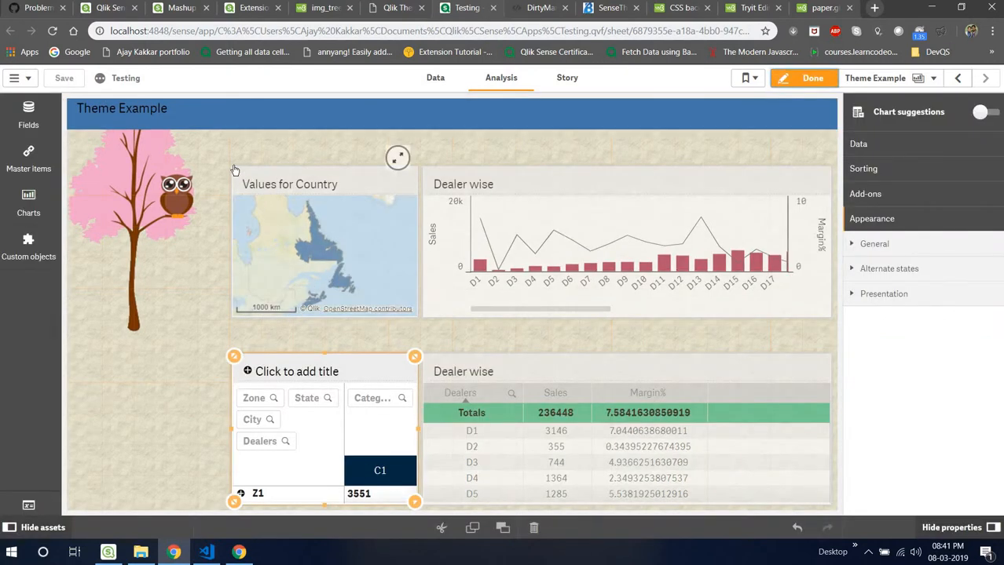
left_click_drag(234, 168, 202, 140)
left_click_drag(235, 356, 201, 328)
left_click_drag(424, 169, 412, 147)
left_click_drag(426, 355, 418, 323)
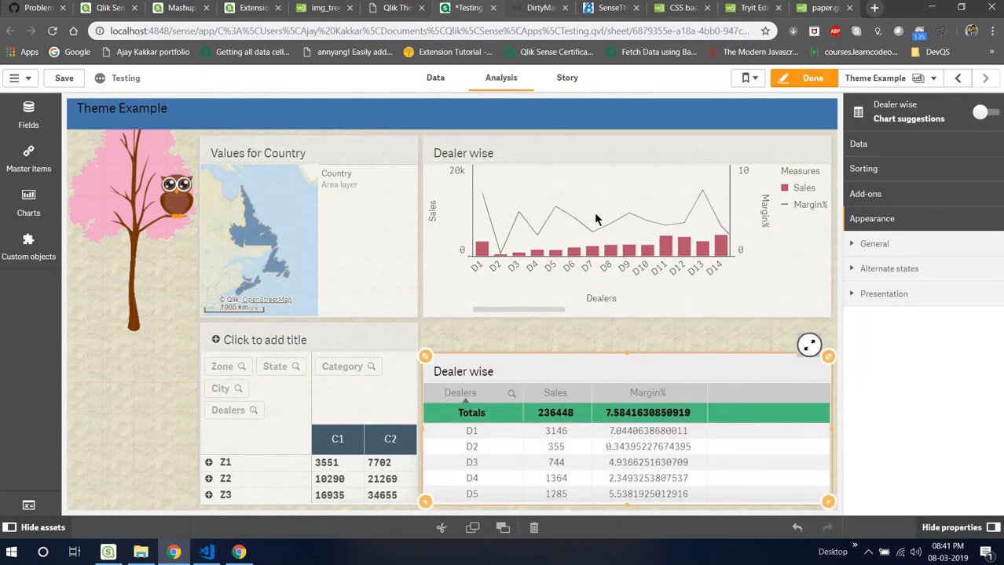
left_click(800, 80)
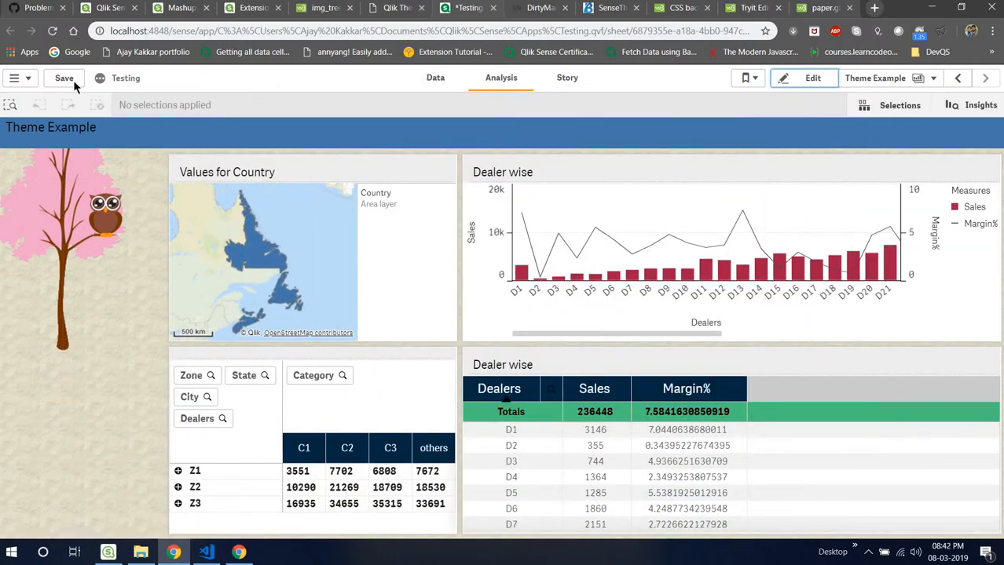
left_click(72, 80)
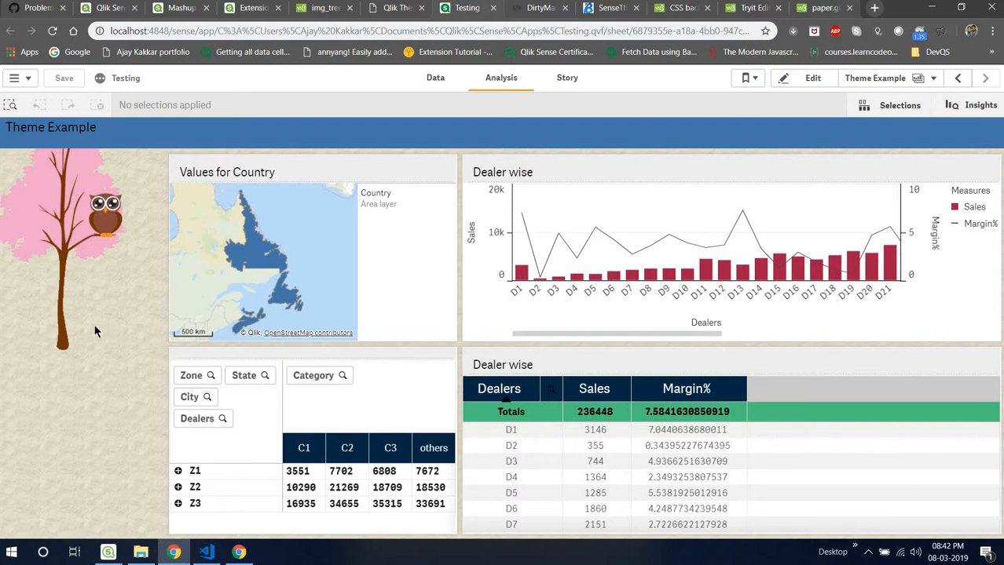
- Show the sheet in full screen and replace the Values for Country map with a line chart
key("F11")
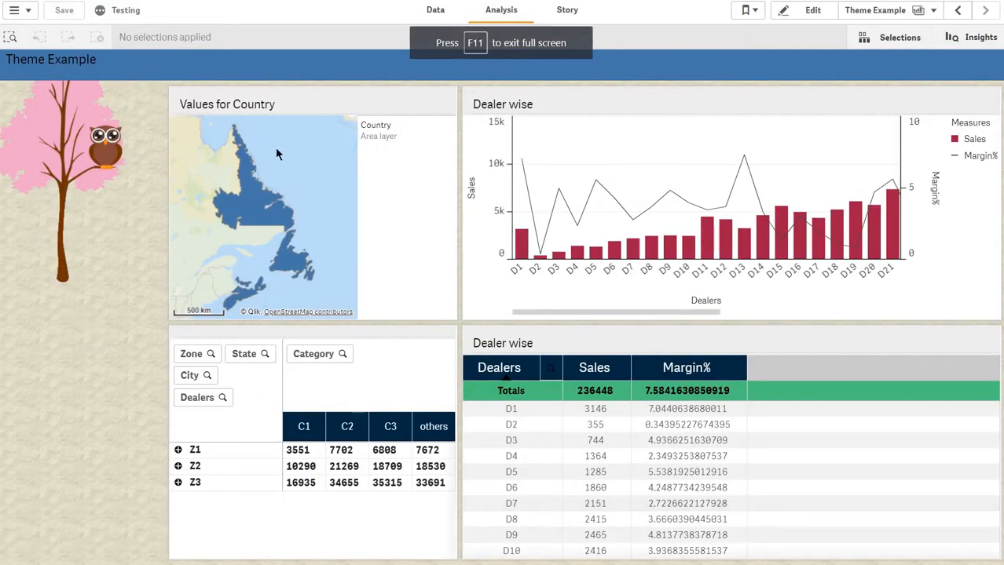
left_click(788, 17)
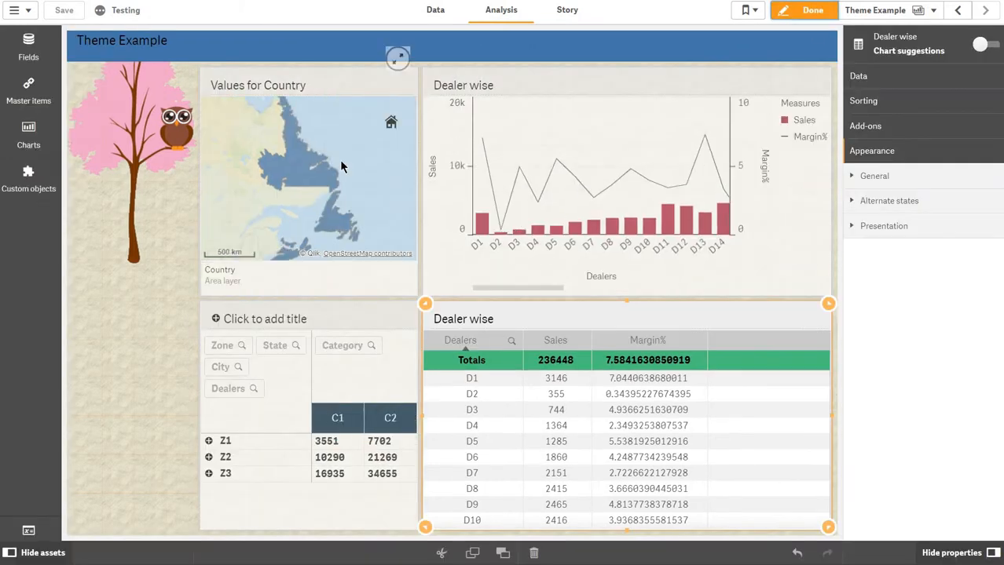
left_click(340, 166)
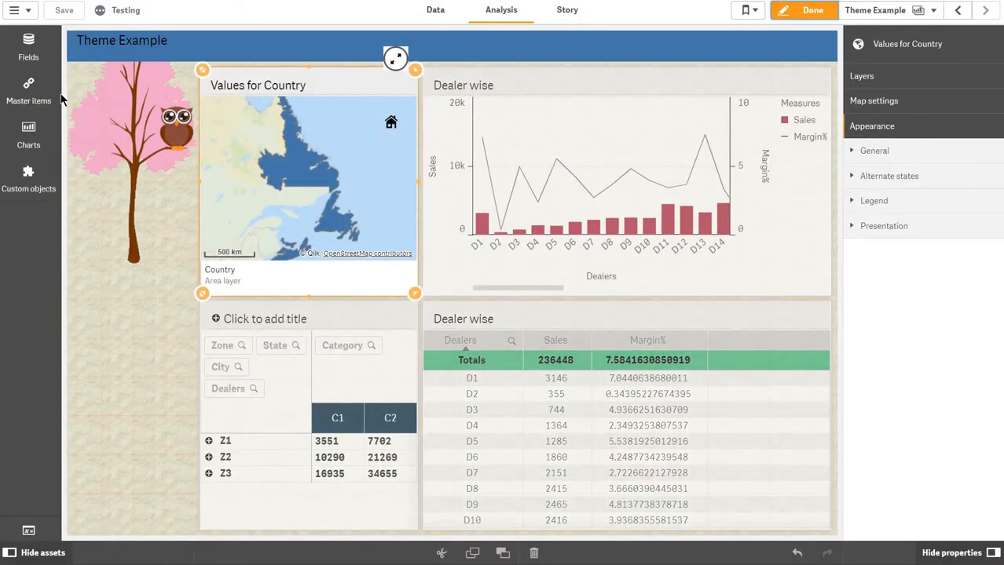
left_click(29, 47)
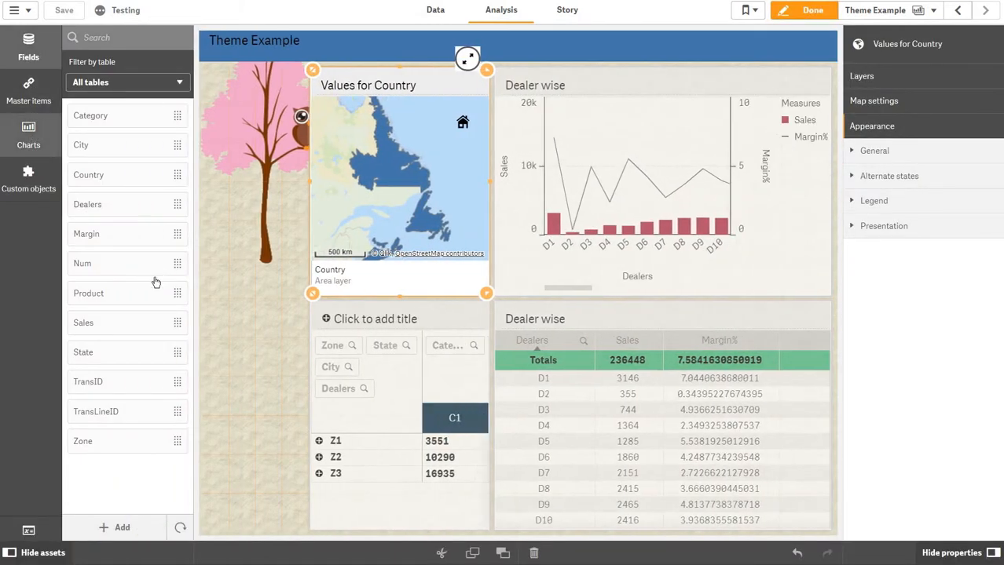
left_click(28, 134)
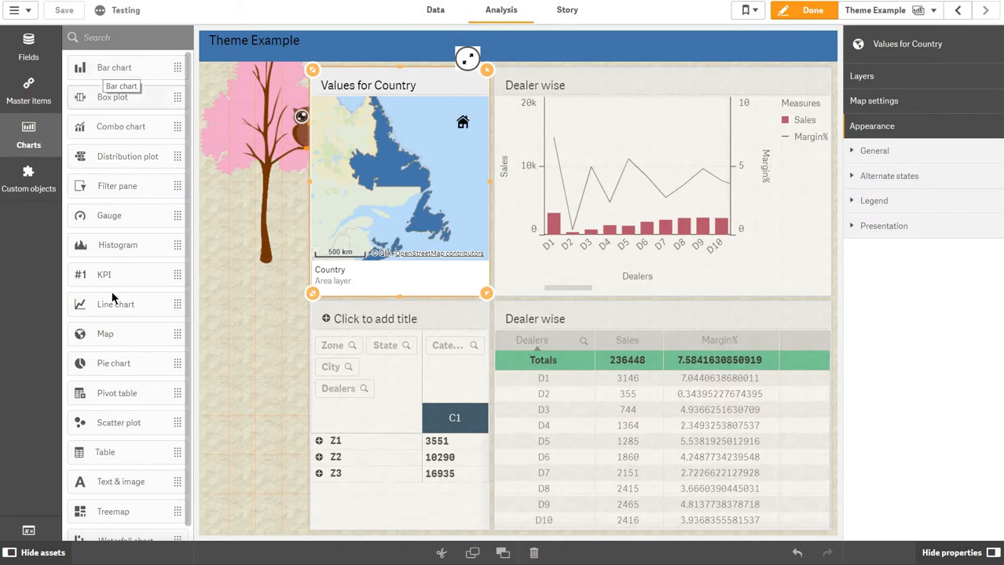
left_click_drag(116, 304, 371, 182)
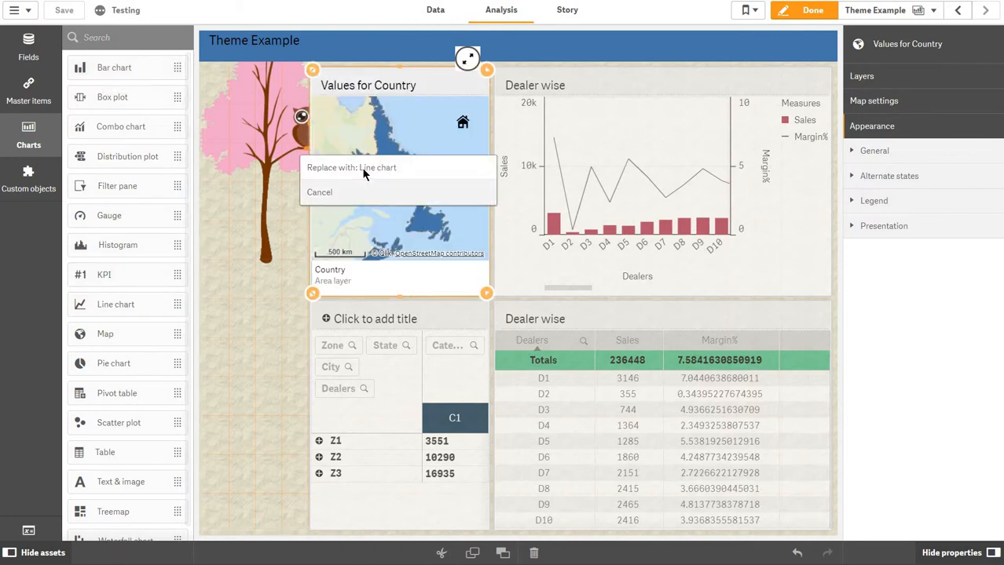
left_click(361, 168)
- Add Category as the line chart's dimension and Sum(Sales) as its measure
left_click(399, 189)
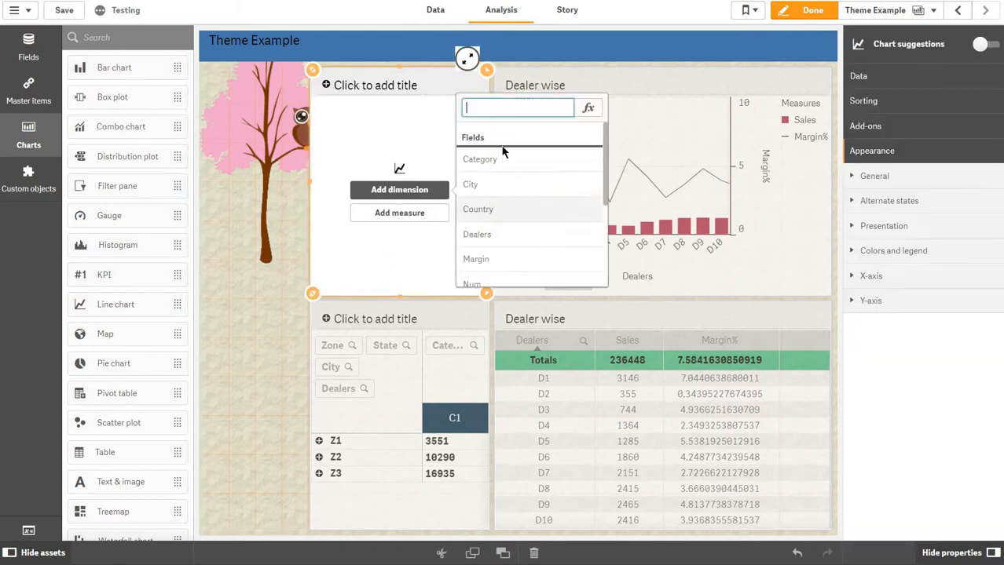
left_click(498, 157)
left_click(440, 214)
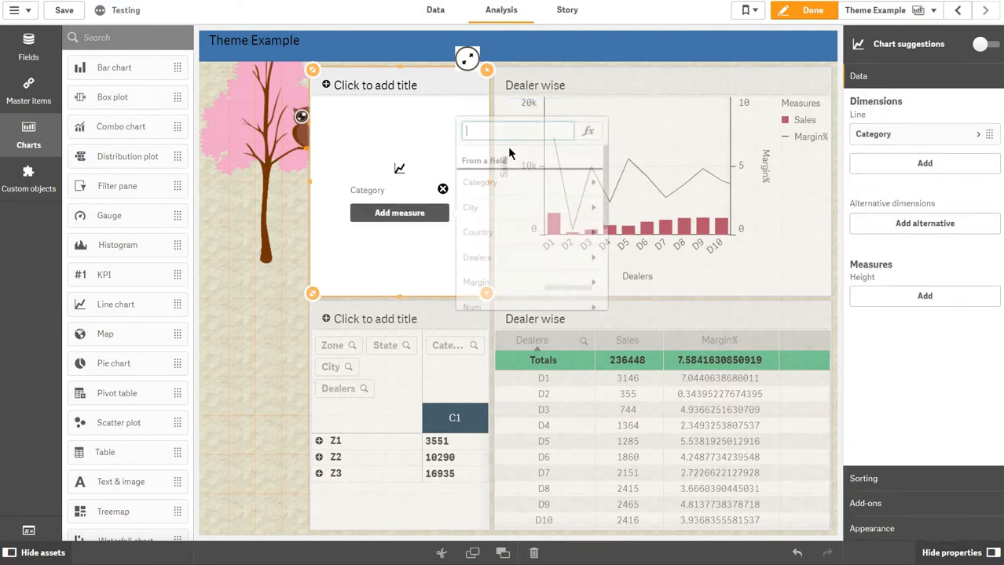
type("sale")
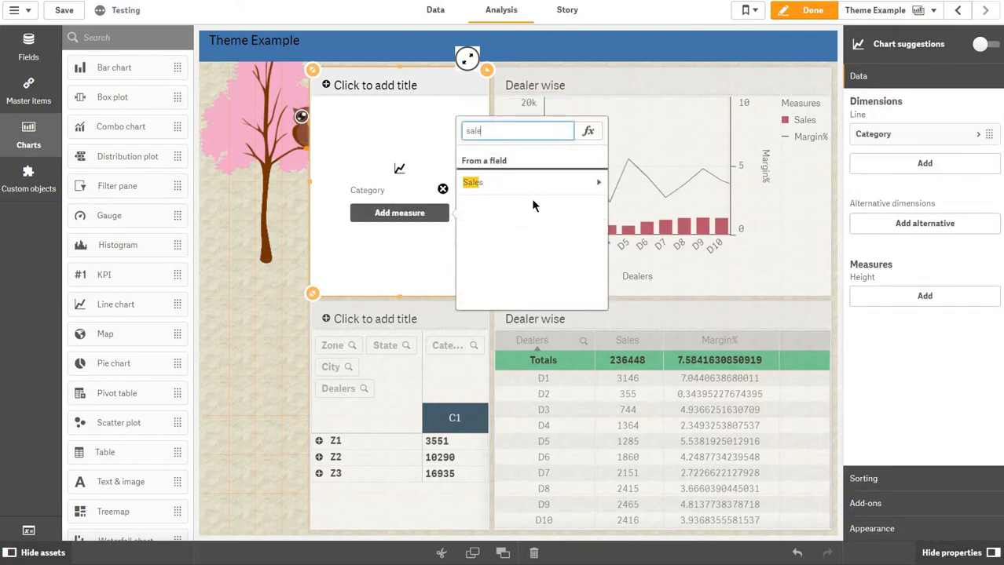
left_click(537, 182)
left_click(484, 175)
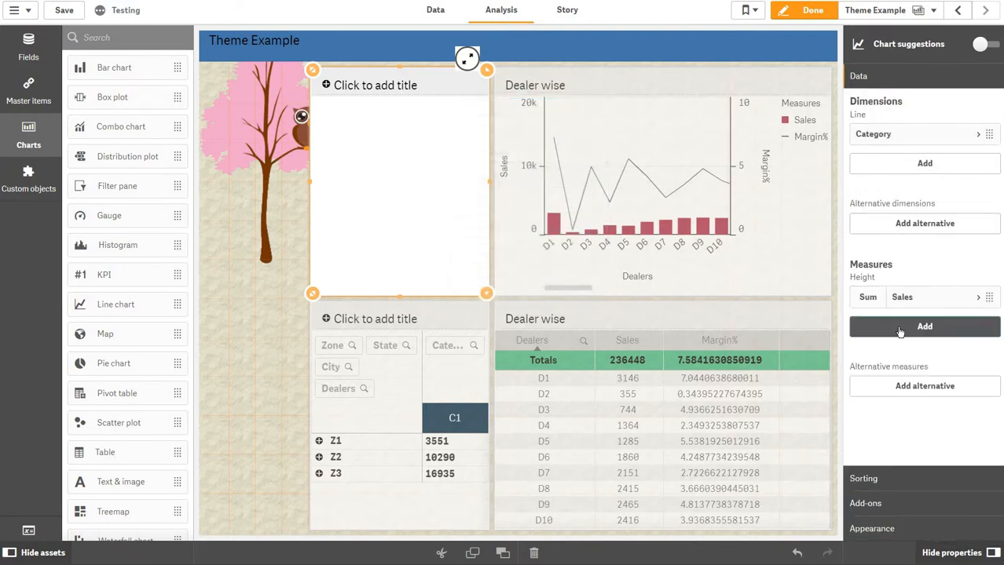
- Add Sum(Margin) as a second measure of the line chart
left_click(907, 326)
type("ma")
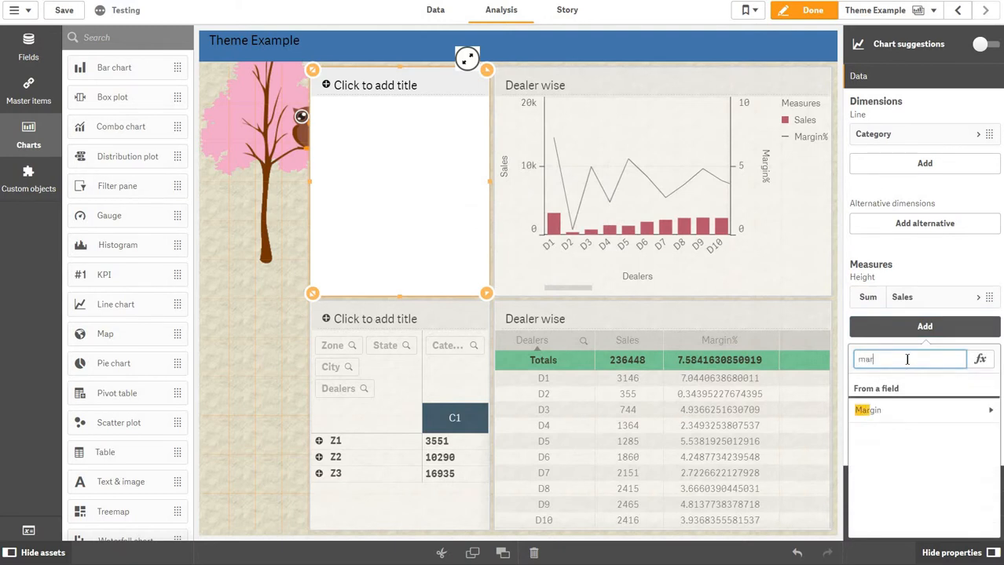
left_click(872, 410)
left_click(903, 338)
- Label the line chart's Sum(Sales) measure as Sales
left_click(880, 271)
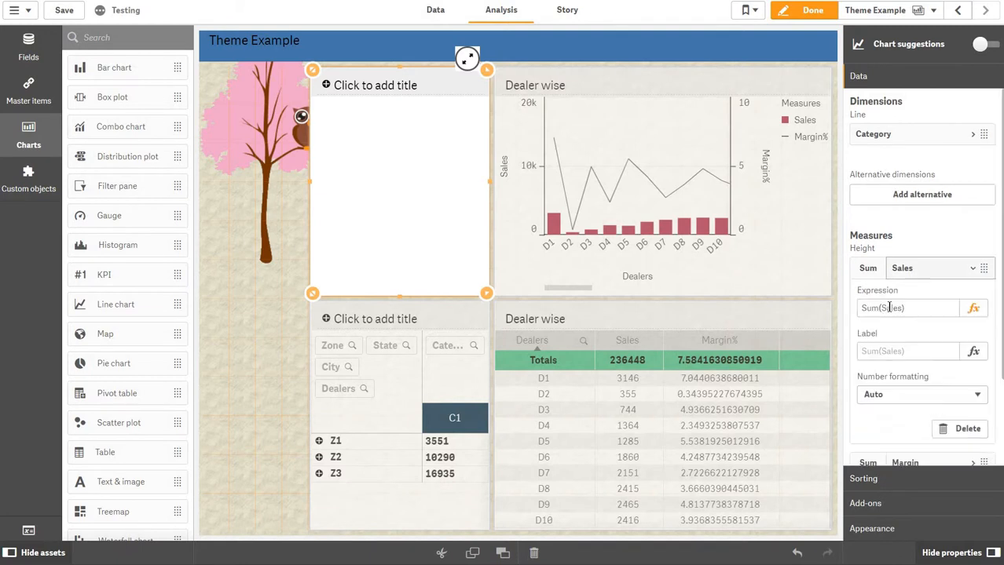
double_click(890, 308)
key("ctrl+c")
left_click(903, 350)
key("ctrl+v")
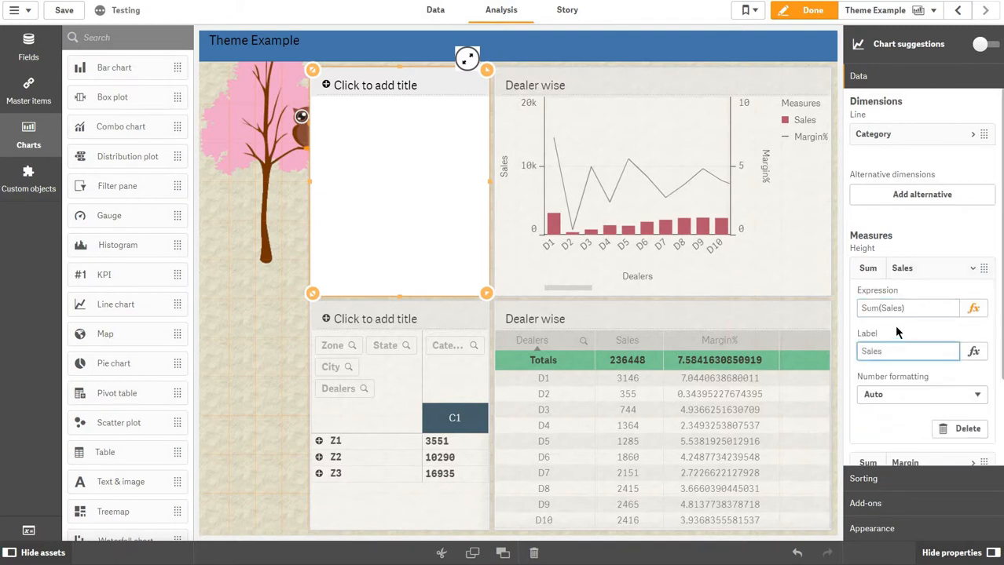
left_click(900, 288)
left_click(888, 268)
- Label the Sum(Margin) measure as Margin and finish editing the sheet
left_click(905, 299)
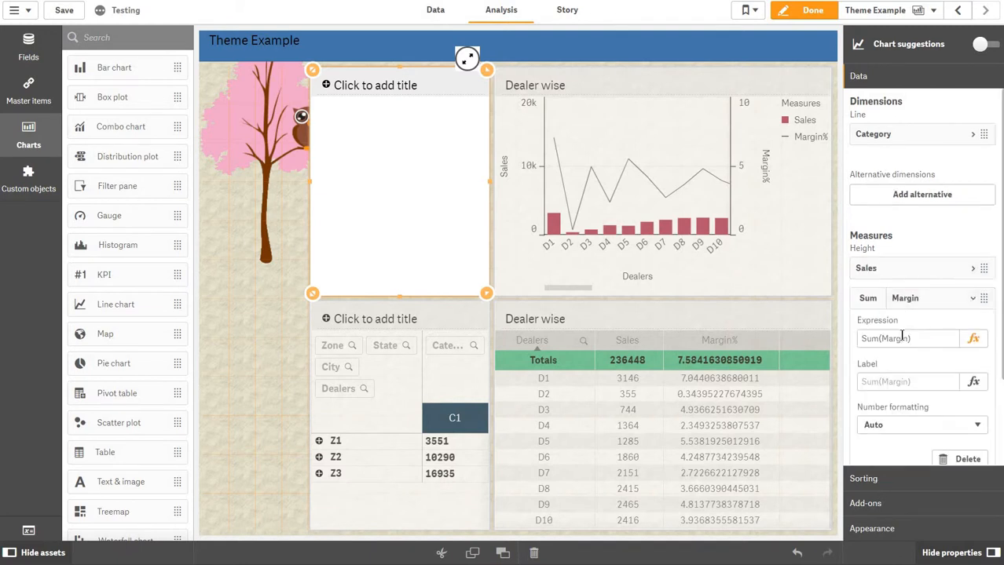
double_click(895, 339)
key("ctrl+c")
left_click(892, 377)
key("ctrl+v")
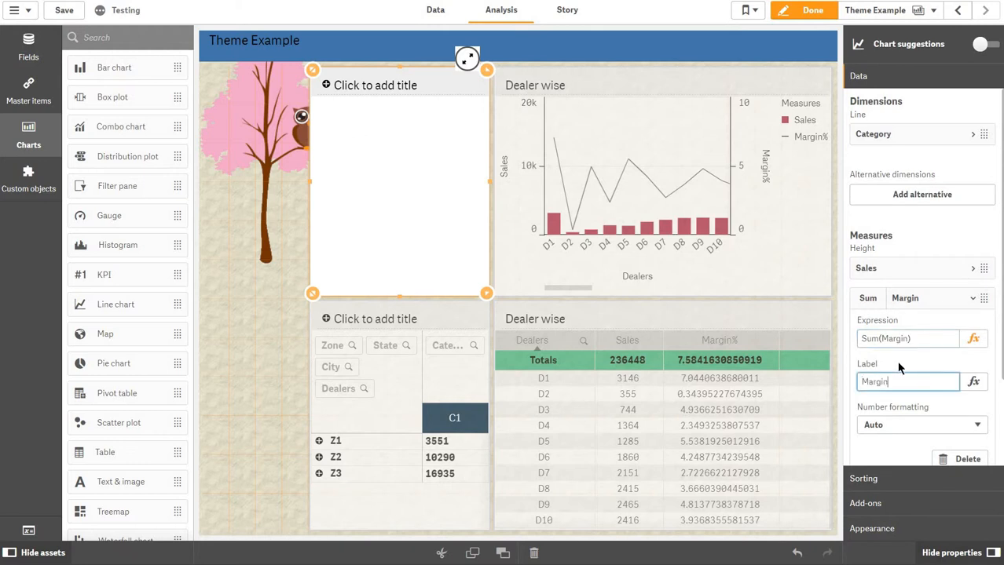
left_click(905, 305)
left_click(793, 12)
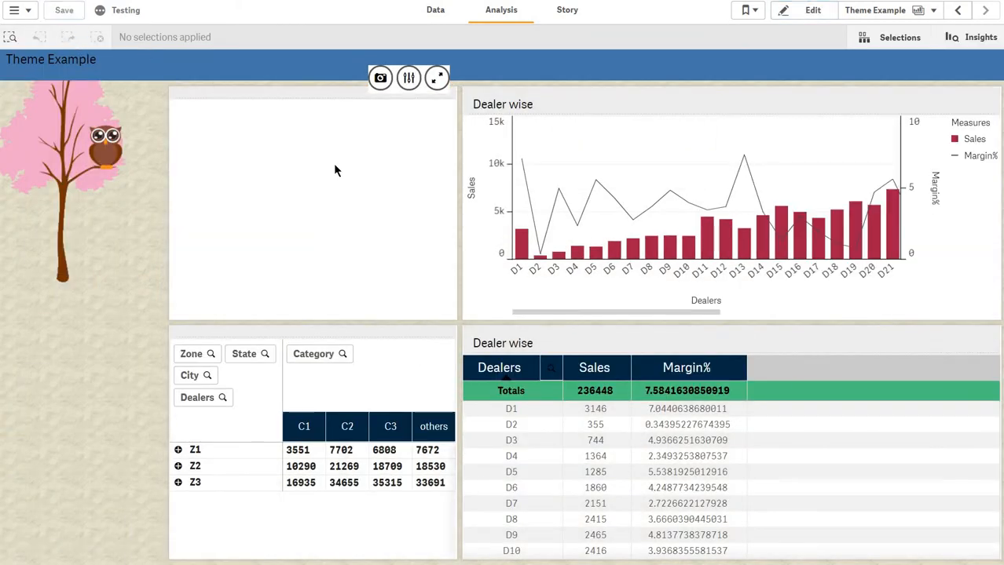
- Reload the Testing app and set its app theme to TestThemeTemplate2
key("F5")
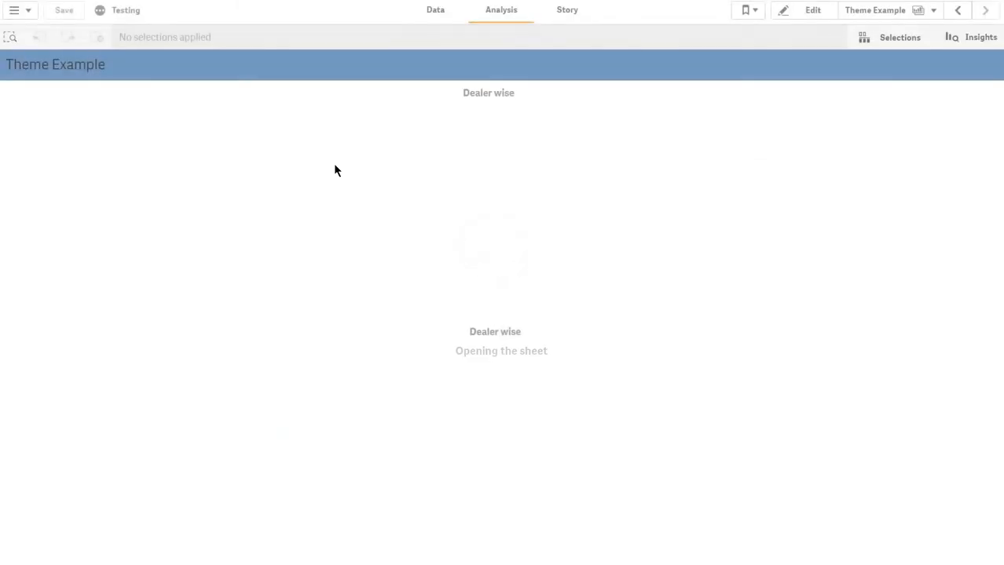
left_click(110, 13)
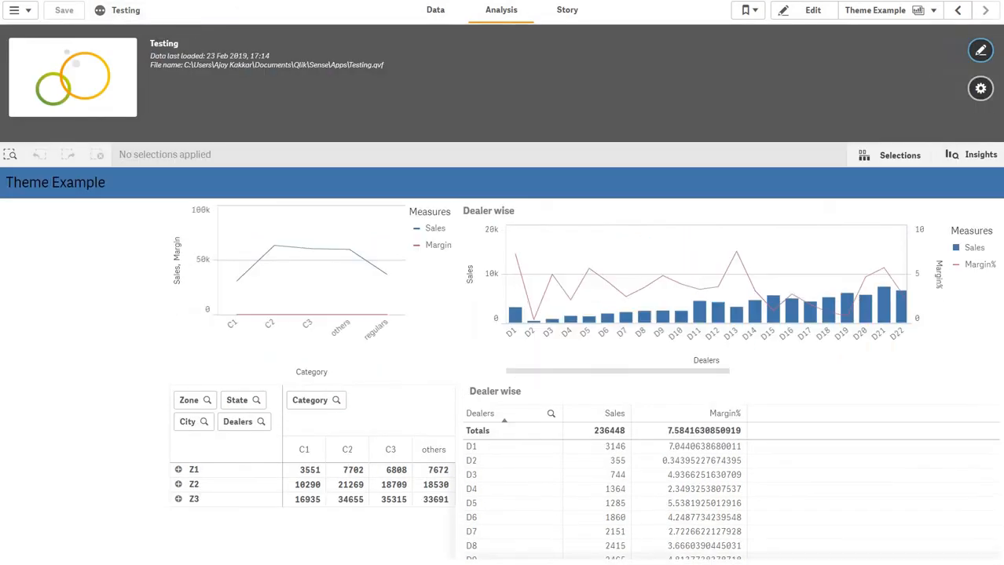
left_click(980, 88)
left_click(192, 88)
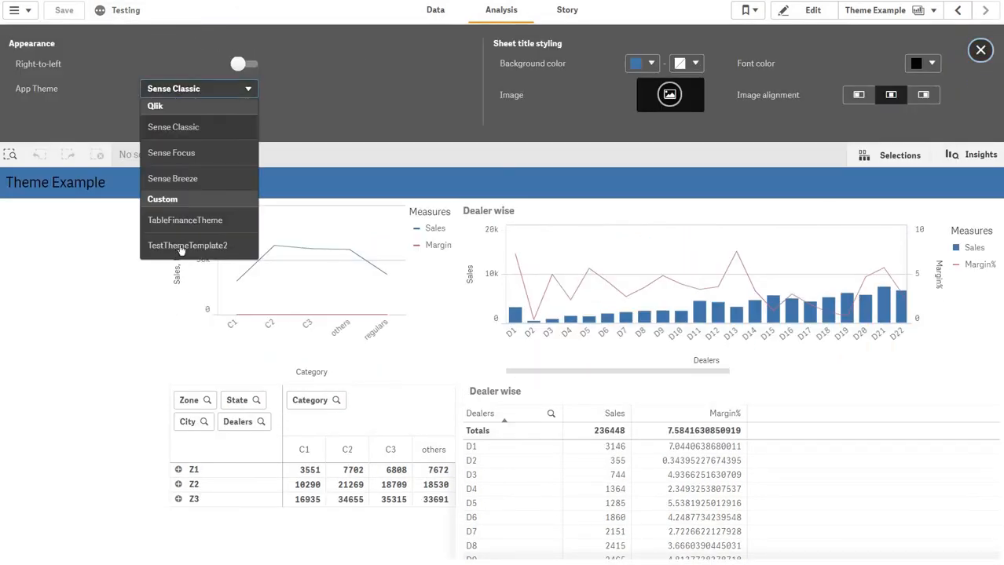
left_click(187, 246)
left_click(121, 12)
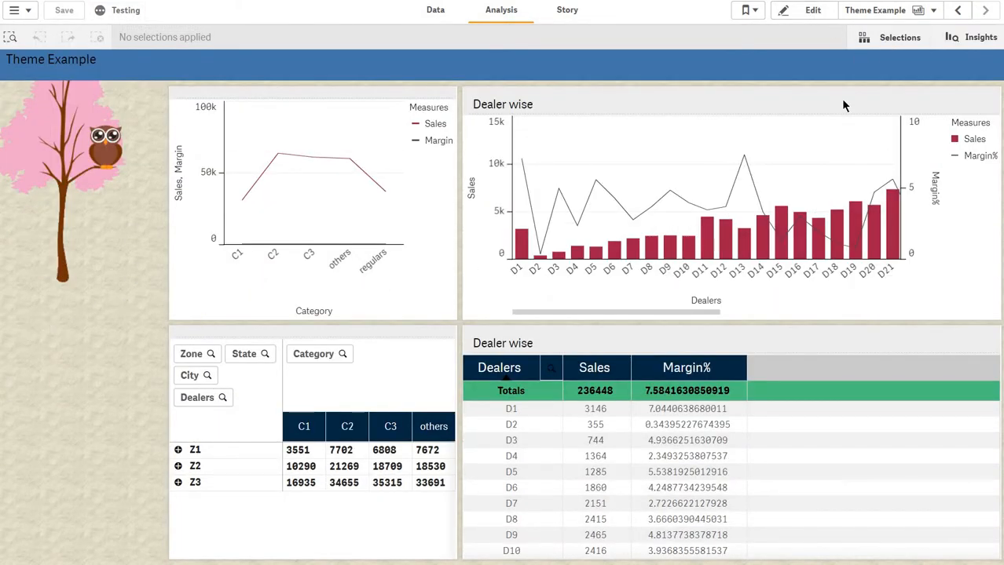
- Title both the line chart and the pivot table Test, and finish editing the sheet
left_click(784, 18)
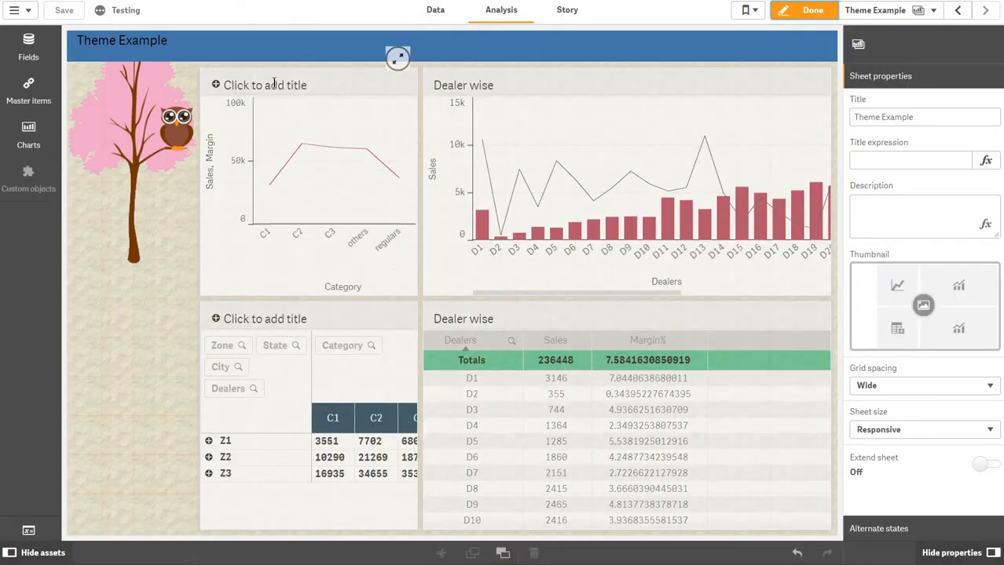
left_click(273, 82)
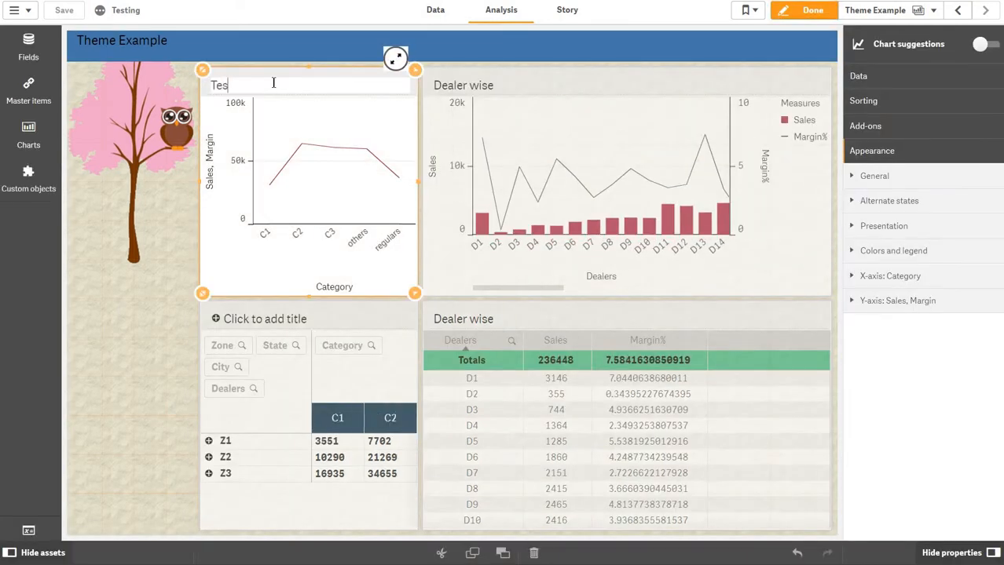
left_click(287, 316)
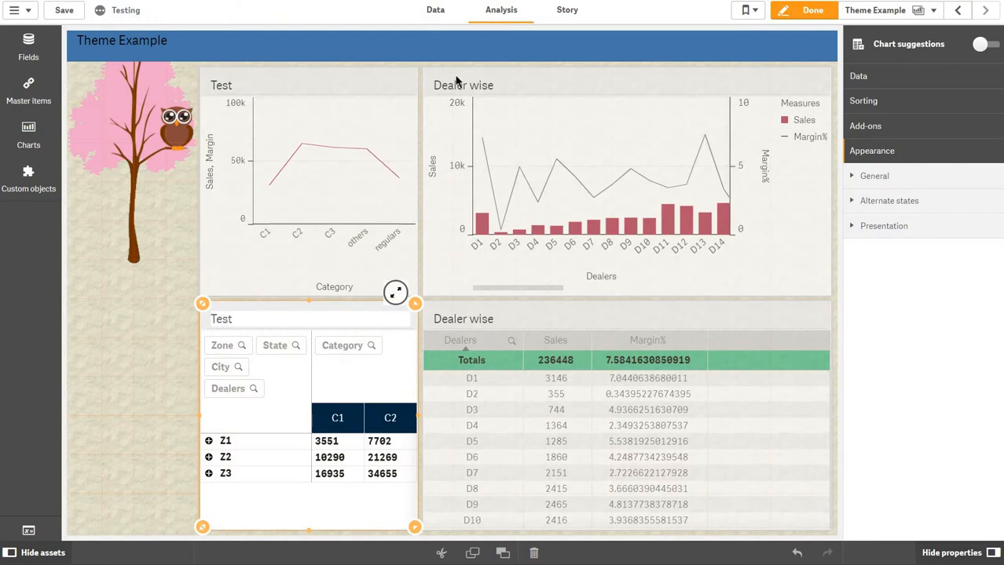
left_click(813, 10)
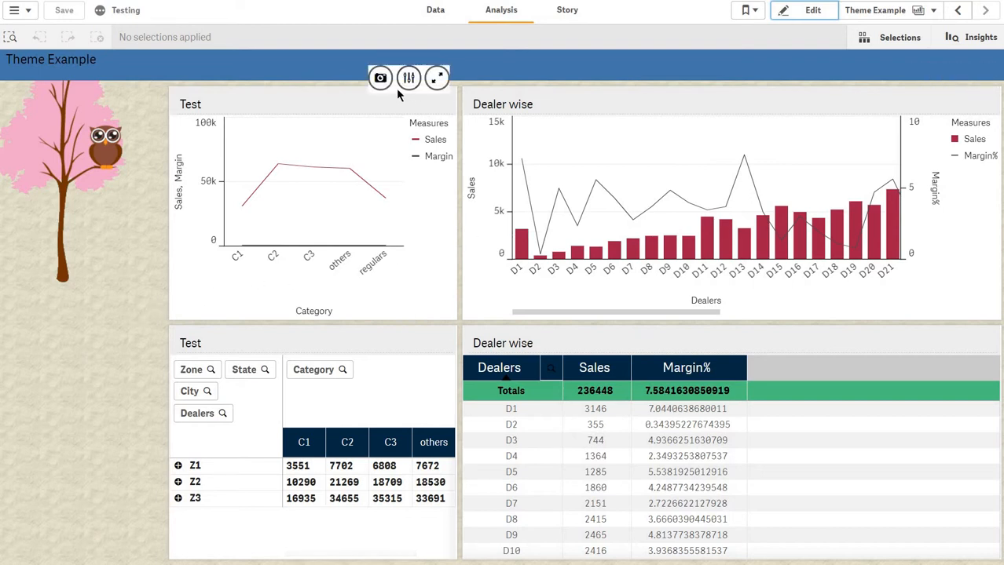
- Inspect the line chart's floating action bar in DevTools, disable its background colour as a trial, and select its class name qv-object-nav
right_click(394, 94)
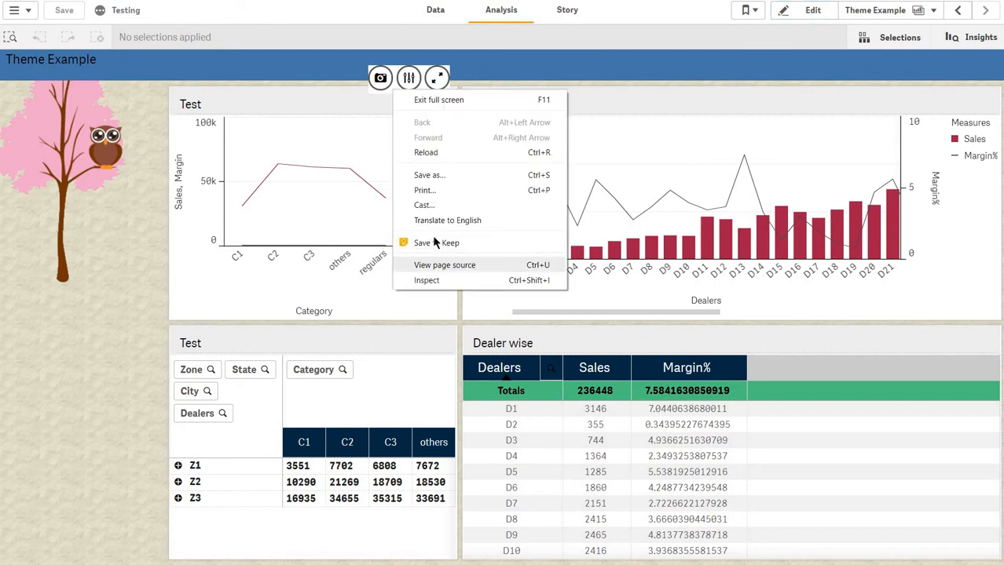
left_click(399, 81)
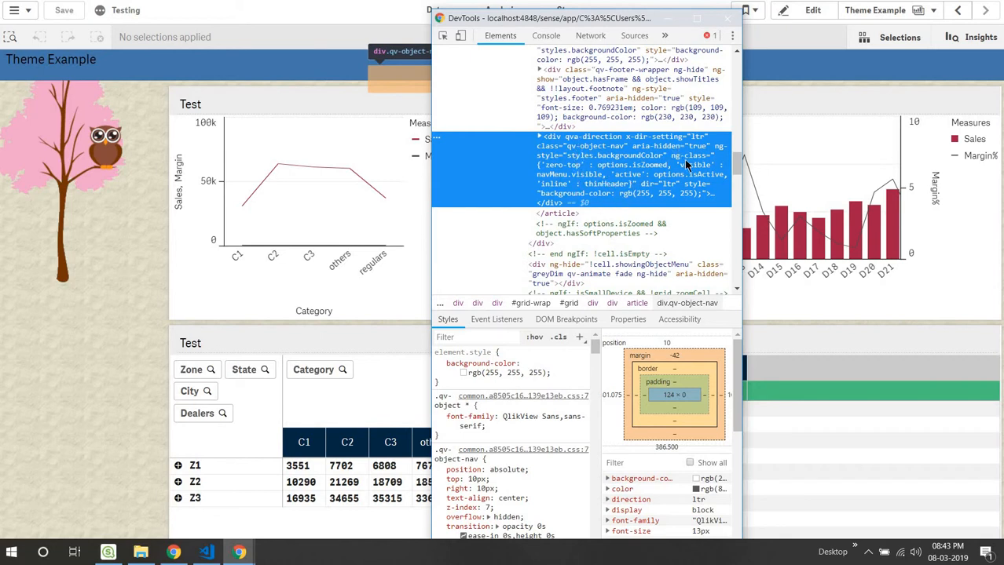
left_click(362, 114)
left_click(438, 363)
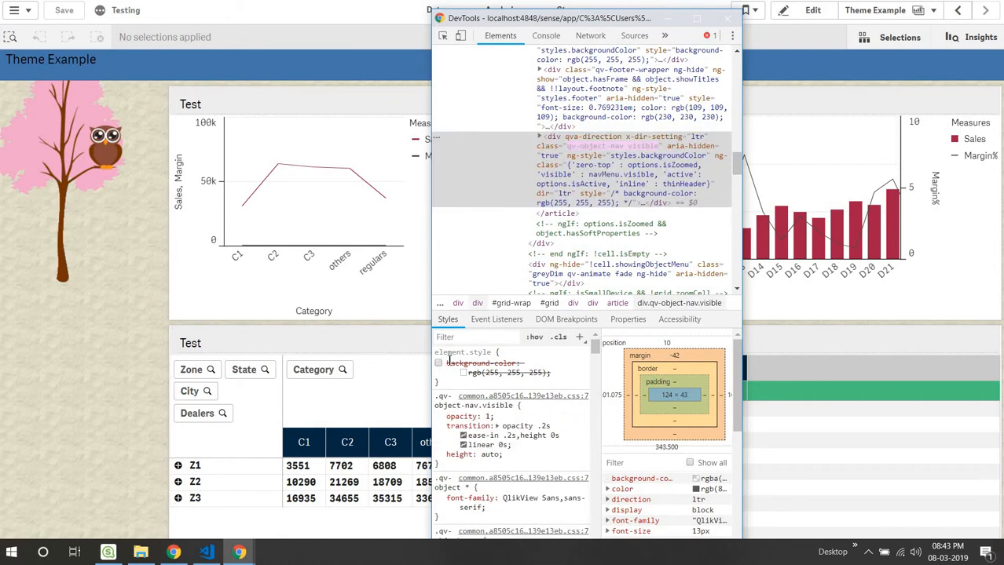
double_click(583, 150)
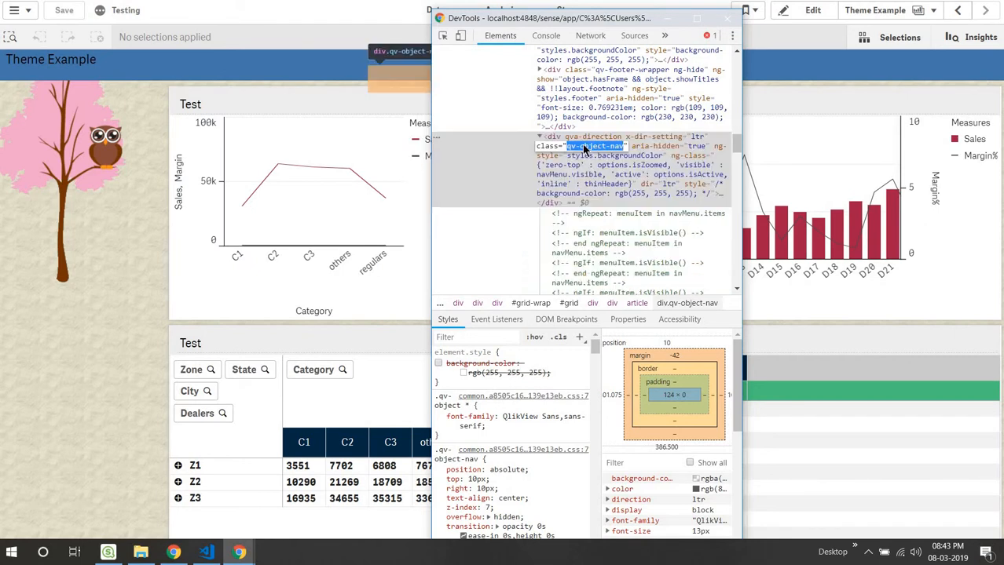
left_click(727, 17)
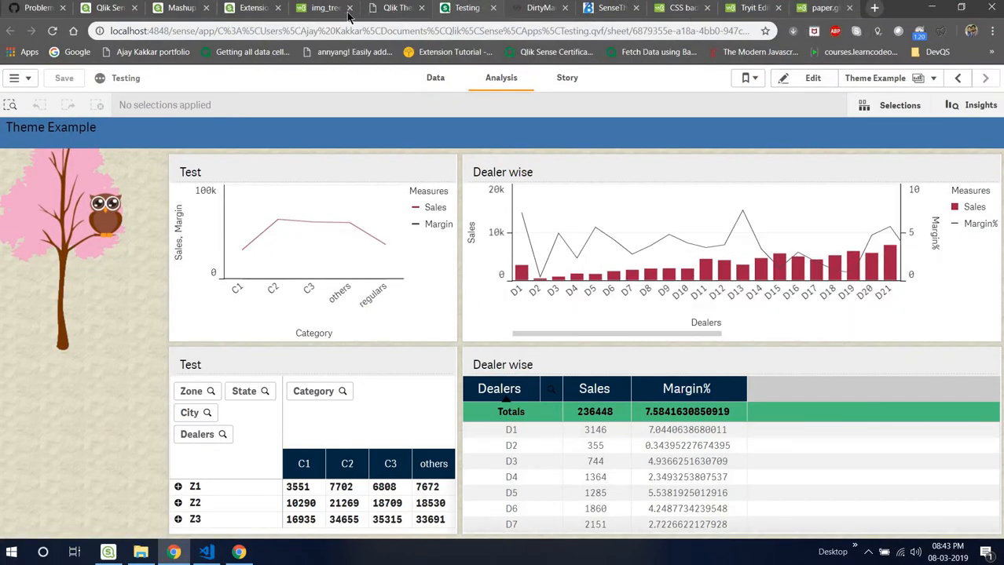
- Add an empty .qv-object-nav rule below the .qvt-sheet rule in the TestThemeTemplate2 theme.css file
left_click(326, 9)
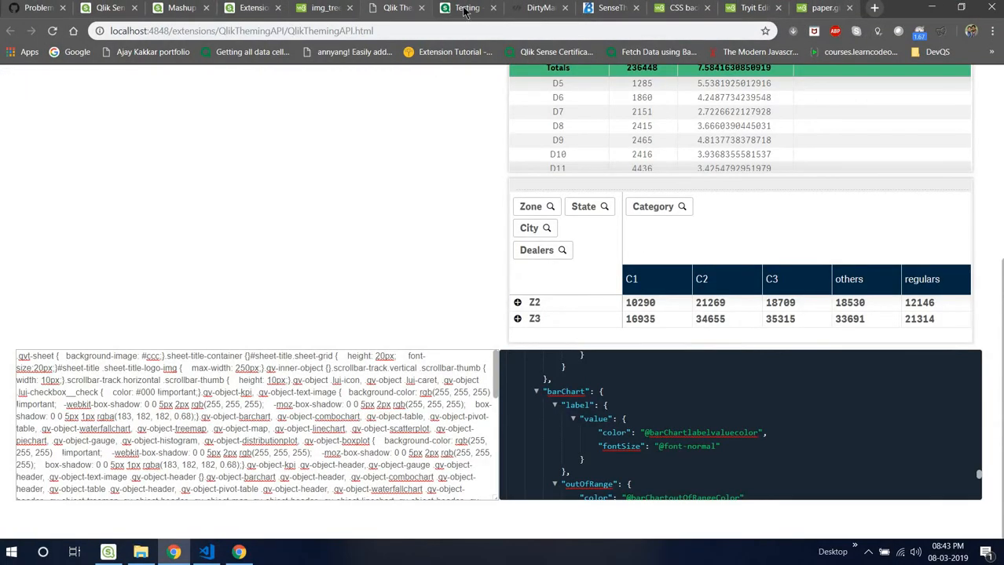
left_click(251, 10)
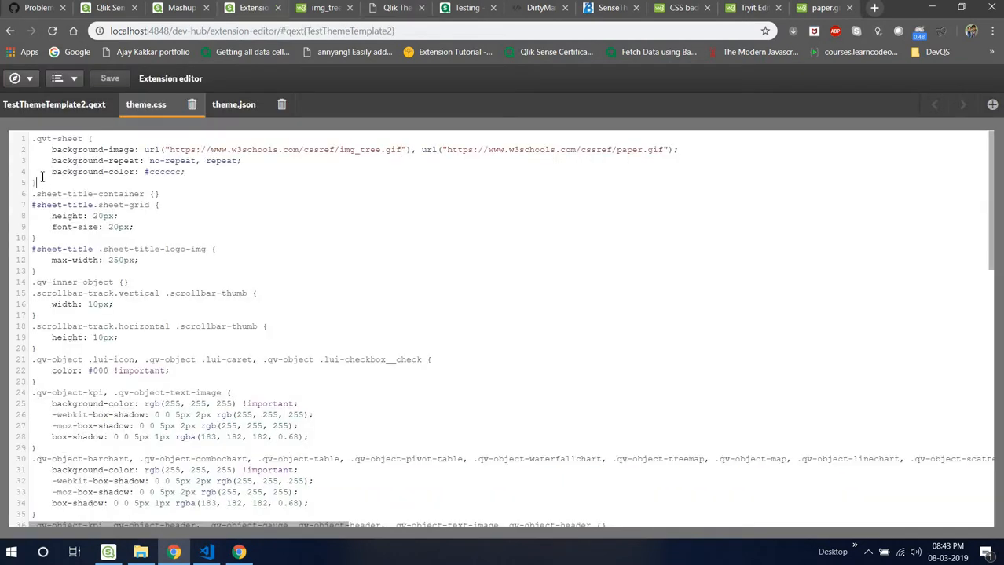
key("Return")
type(".qv-object-nav")
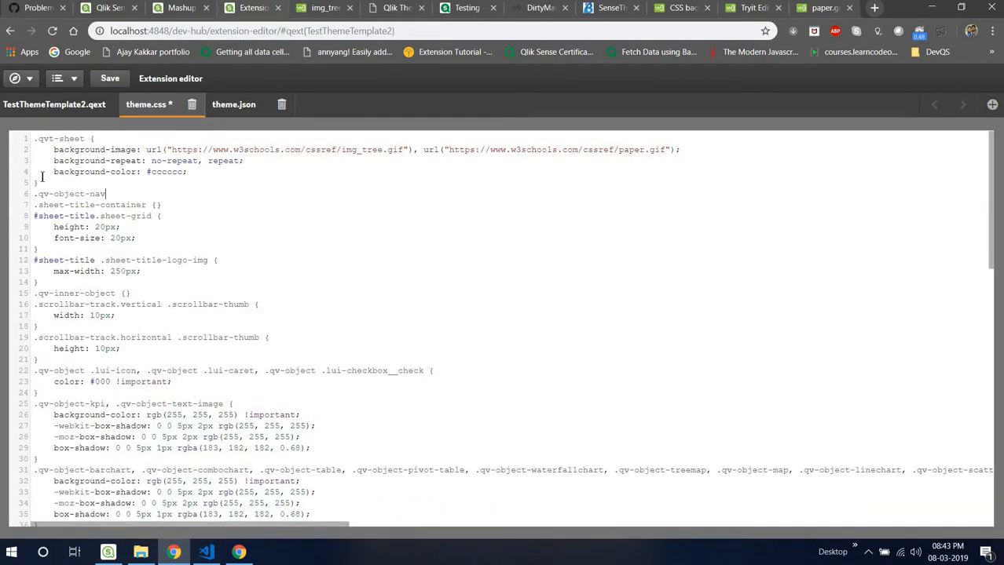
type("{")
key("Return")
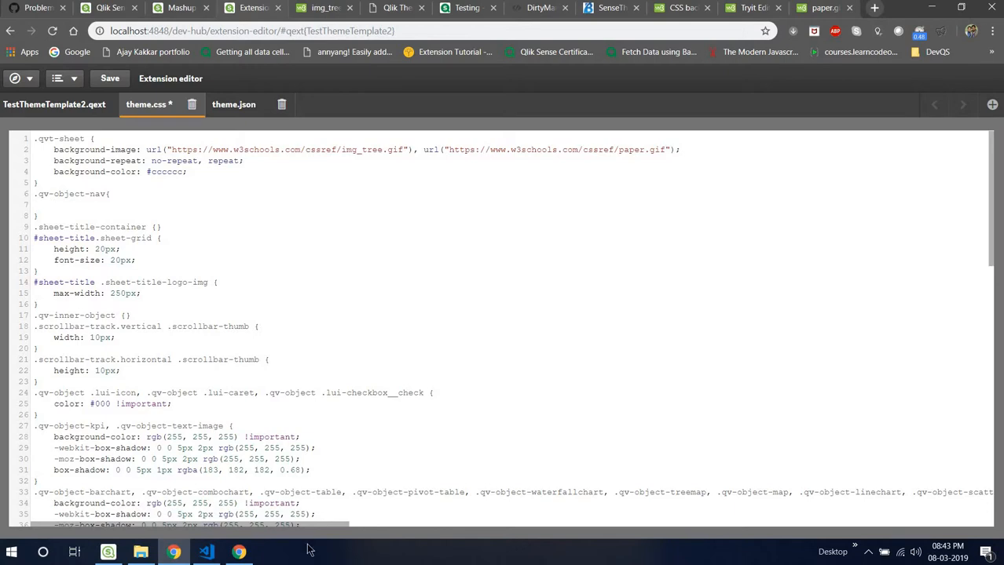
- Close the leftover W3Schools DevTools window and copy the background-color: #cccccc declaration from .qvt-sheet into the .qv-object-nav rule
left_click(250, 554)
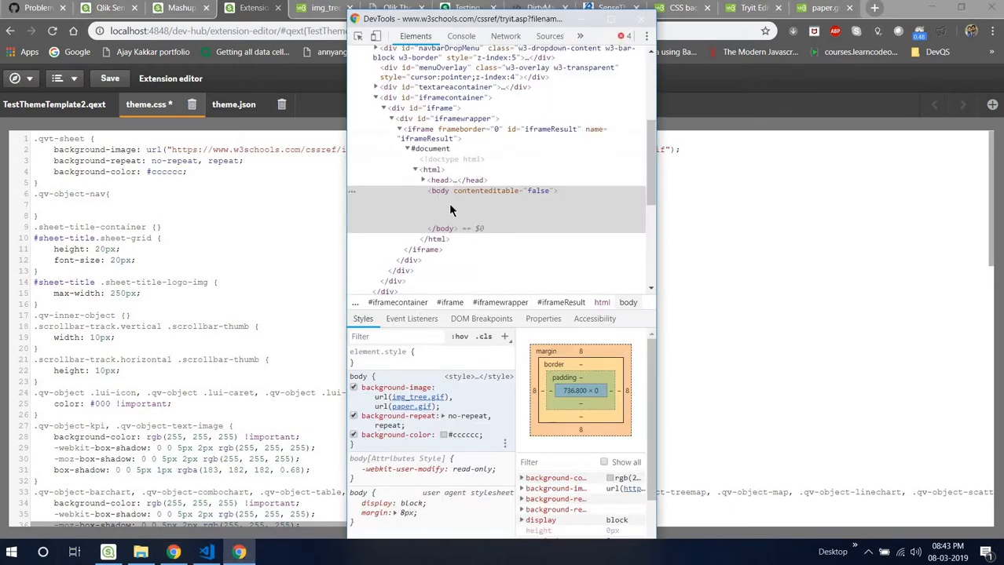
left_click(641, 19)
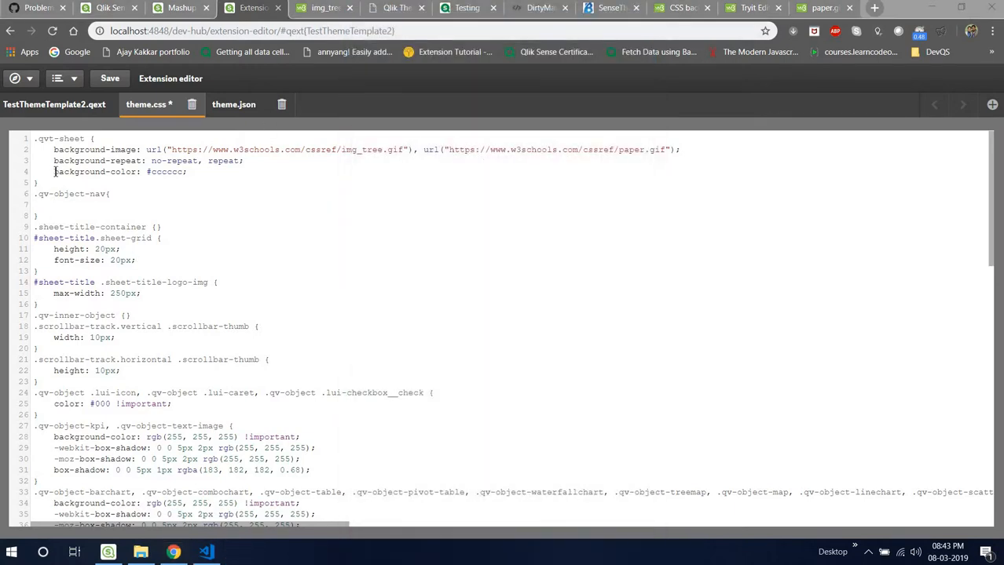
left_click_drag(53, 171, 189, 172)
key("ctrl+c")
left_click(157, 206)
key("ctrl+v")
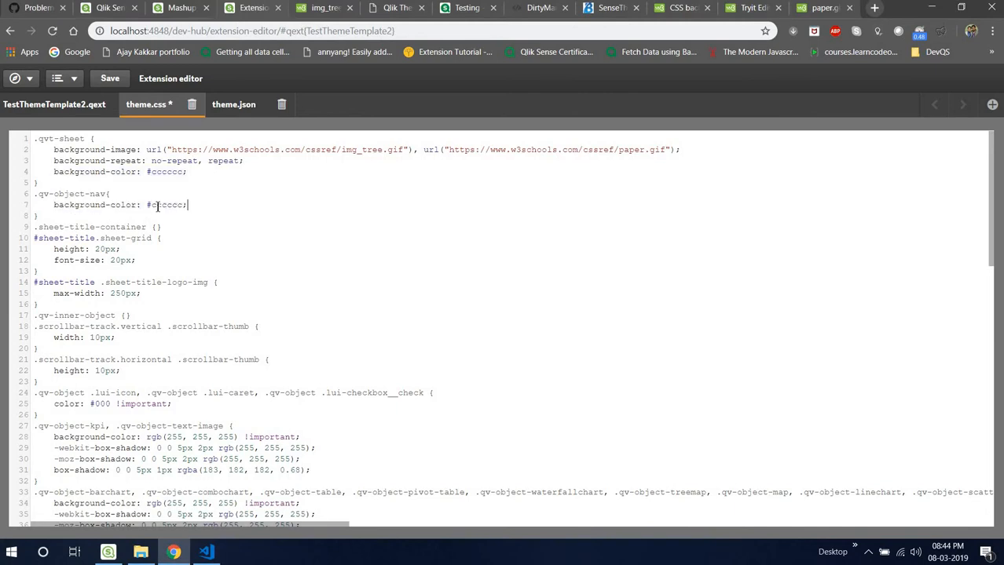
- Set the .qv-object-nav background-color to transparent !important and save theme.css
double_click(157, 205)
key("BackSpace")
key("BackSpace")
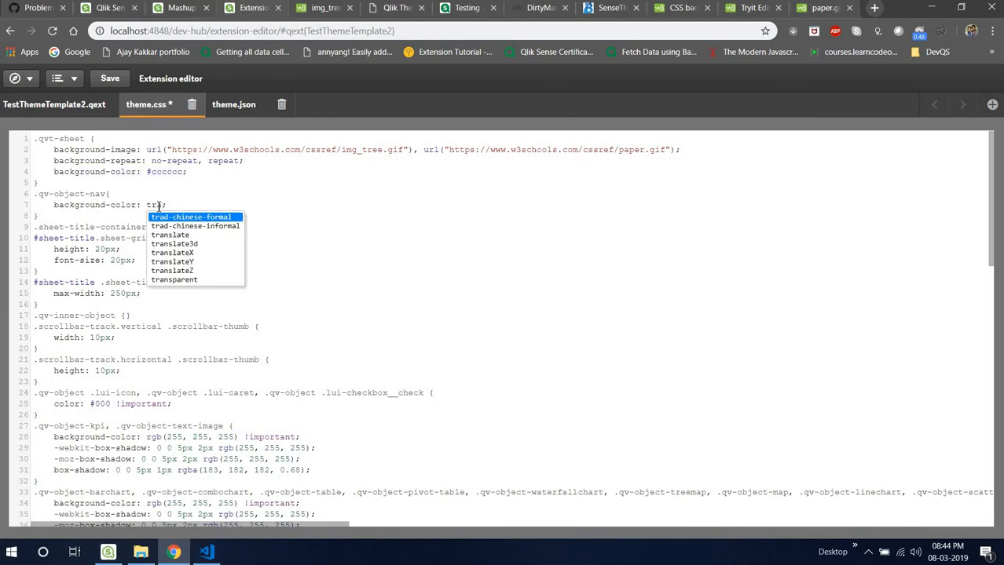
type("tr")
key("Down")
key("Down")
key("Down")
key("Down")
key("Down")
key("Down")
key("Down")
key("Return")
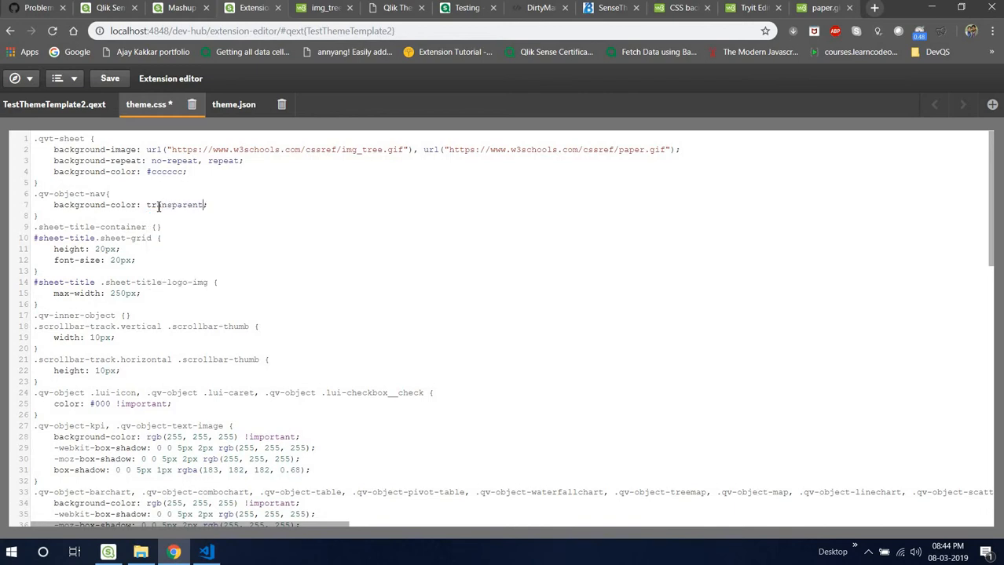
key("BackSpace")
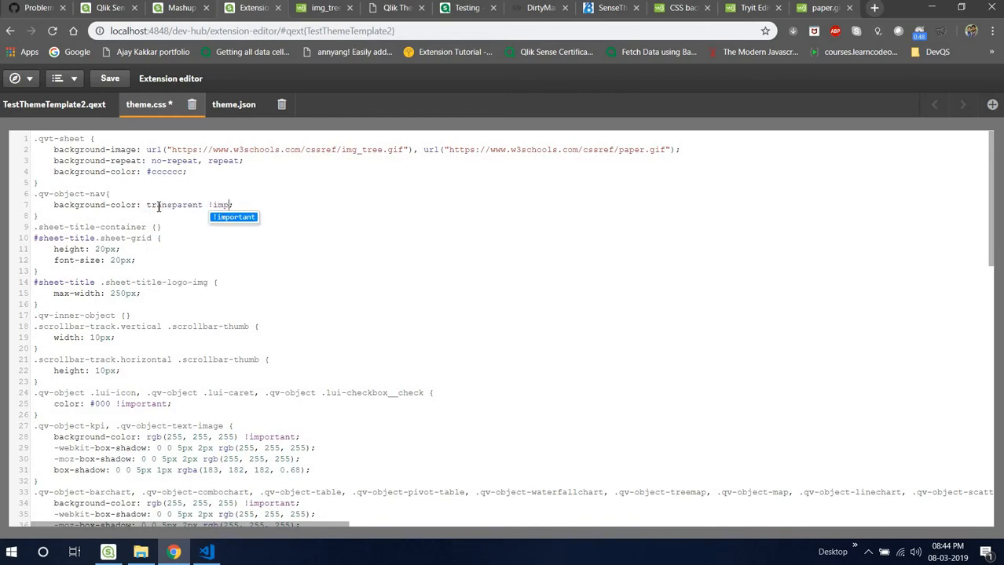
key("Return")
key("ctrl+s")
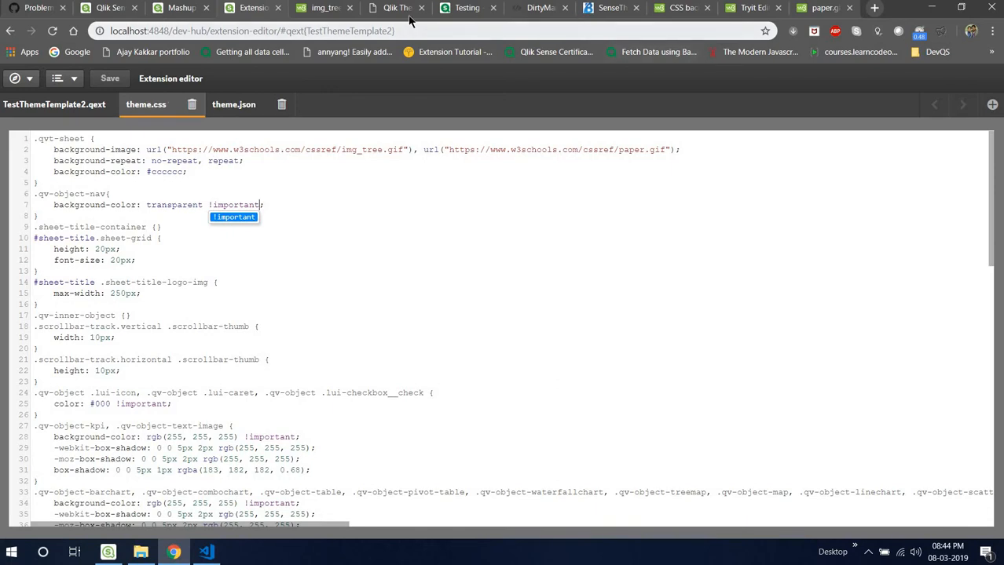
- Reload the Testing app with the updated stylesheet and reapply the TestThemeTemplate2 theme
left_click(463, 9)
key("F5")
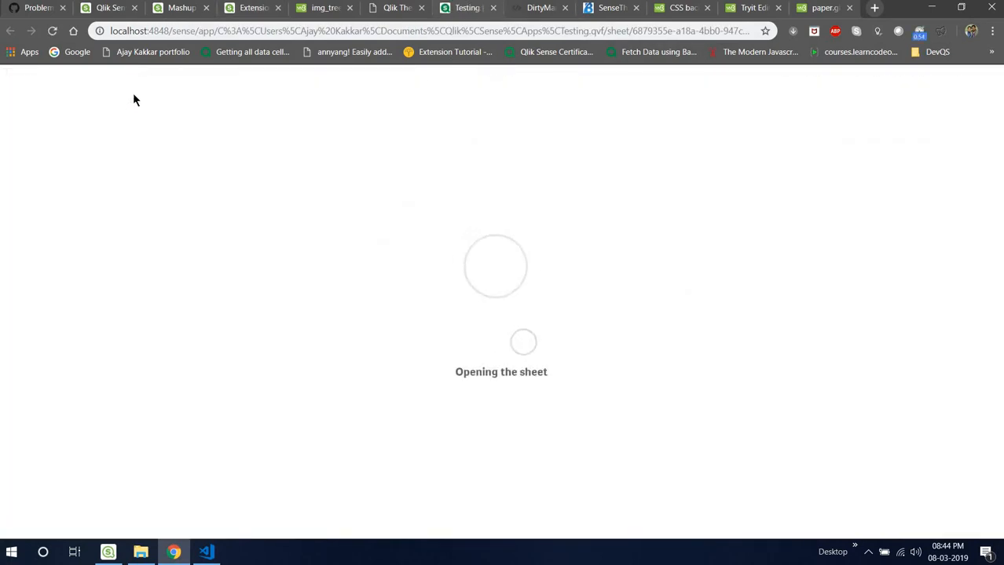
left_click(125, 79)
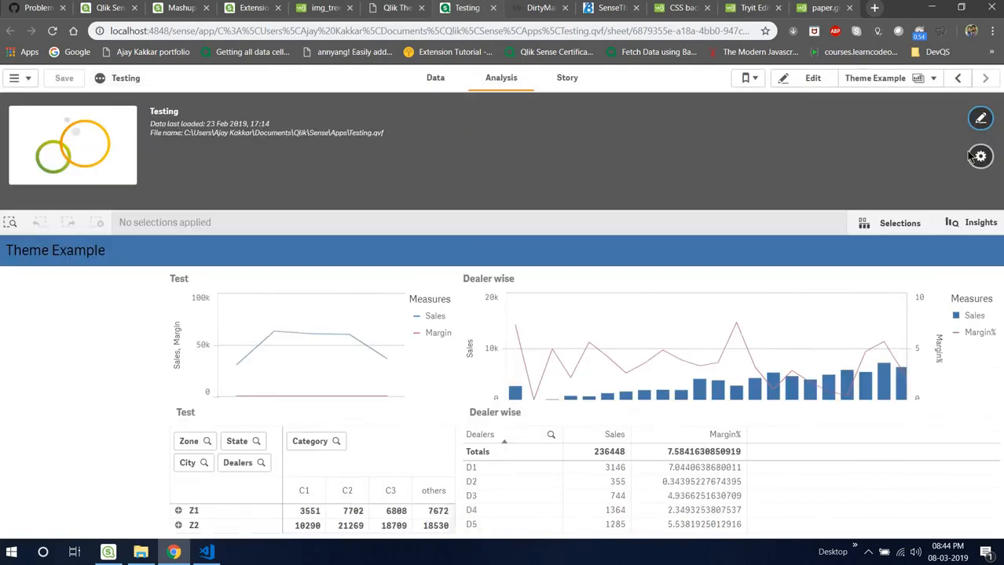
left_click(979, 156)
left_click(197, 157)
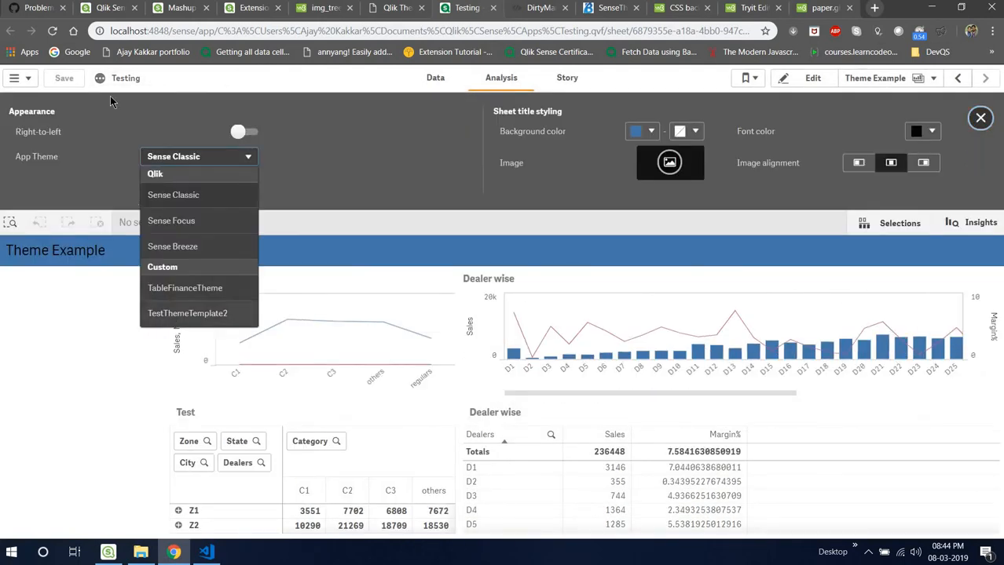
left_click(187, 314)
left_click(99, 78)
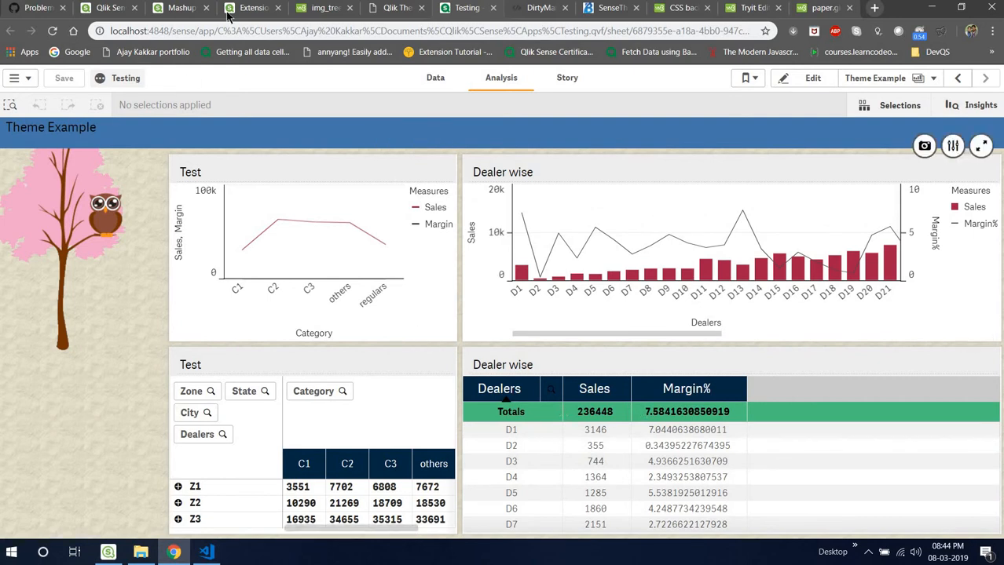
- Highlight the .qv-object-nav rule in theme.css, and switch to File Explorer to open the QlikThemingAPI folder under Extensions
left_click(250, 8)
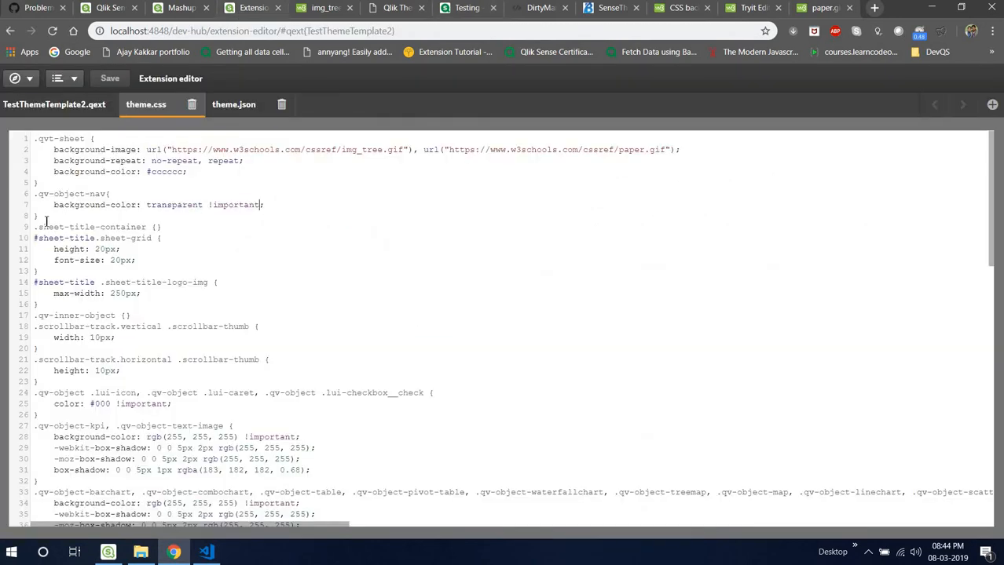
left_click_drag(38, 217, 34, 195)
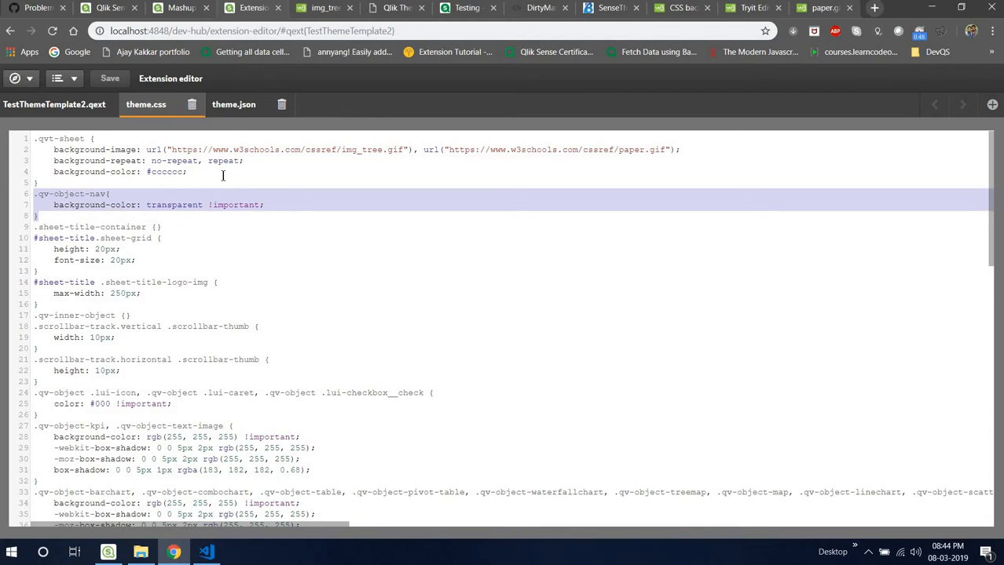
left_click(141, 552)
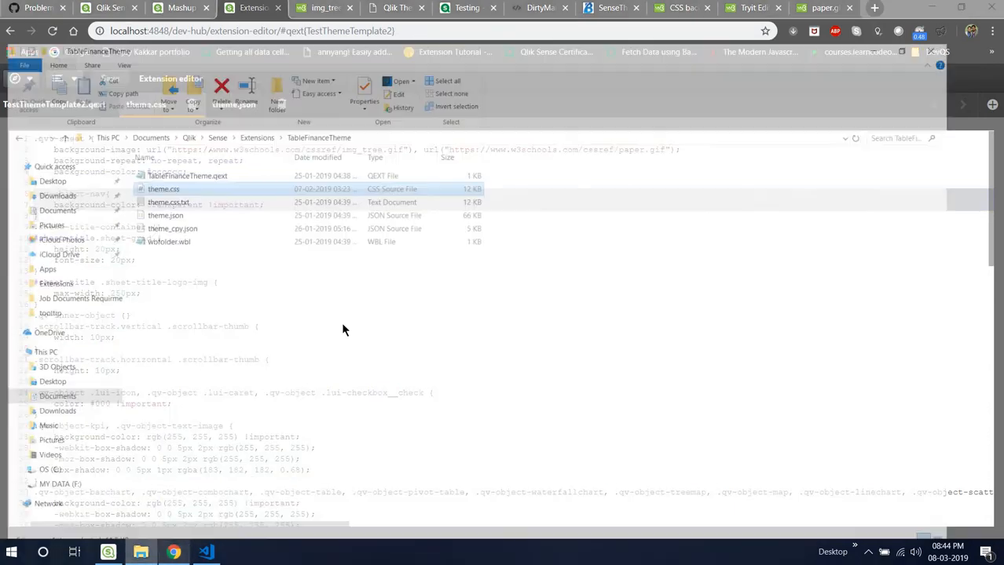
left_click(256, 98)
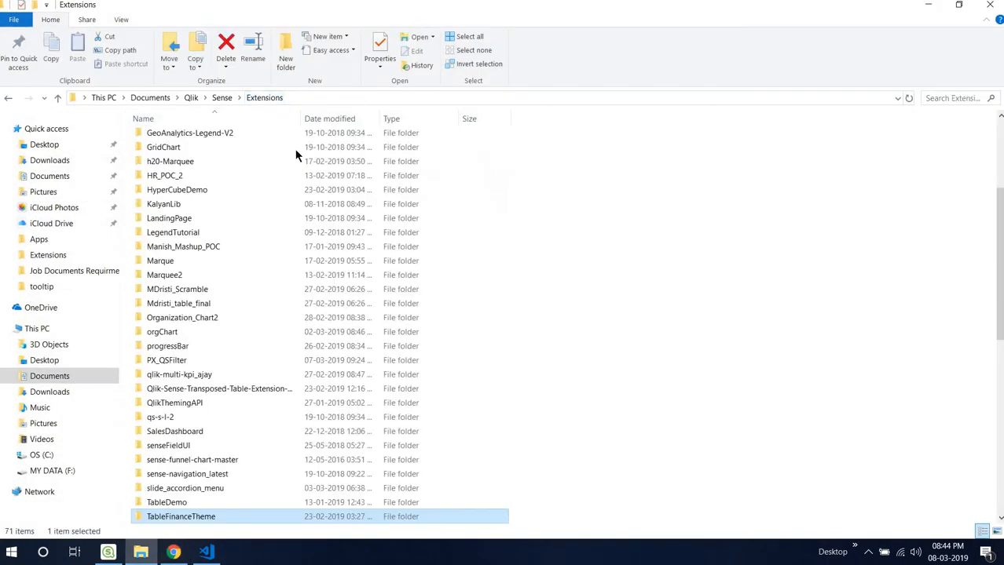
left_click(221, 392)
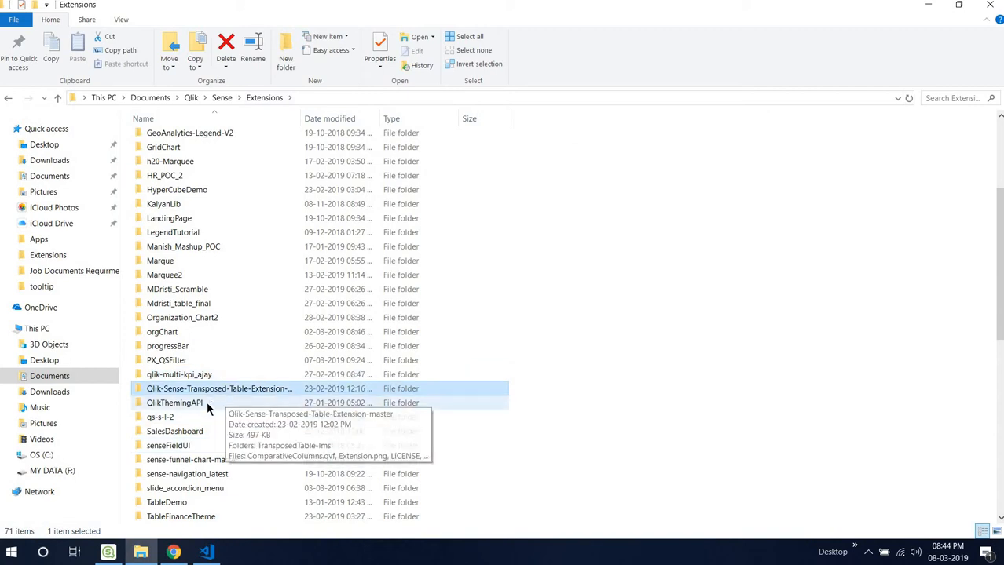
double_click(206, 402)
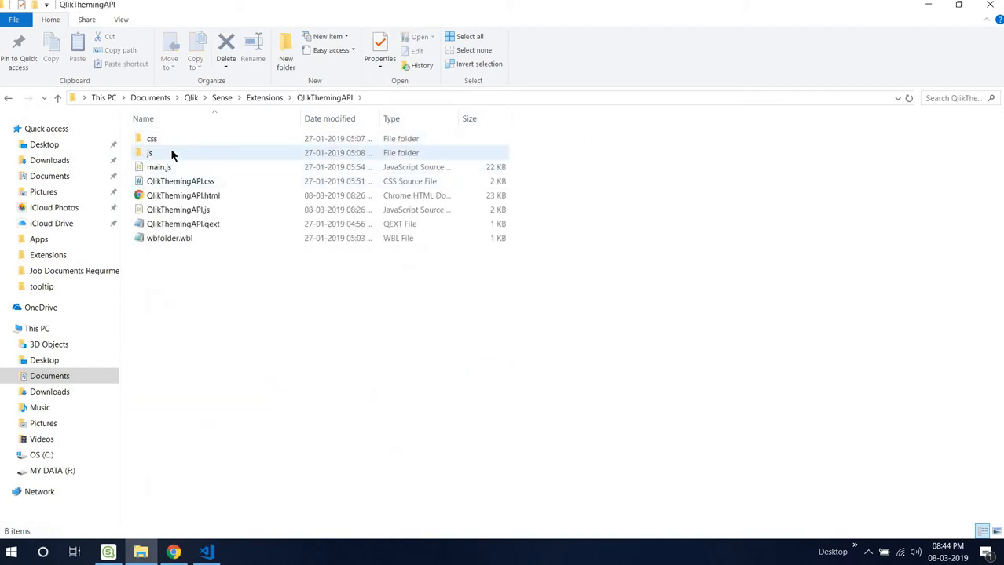
left_click(189, 236)
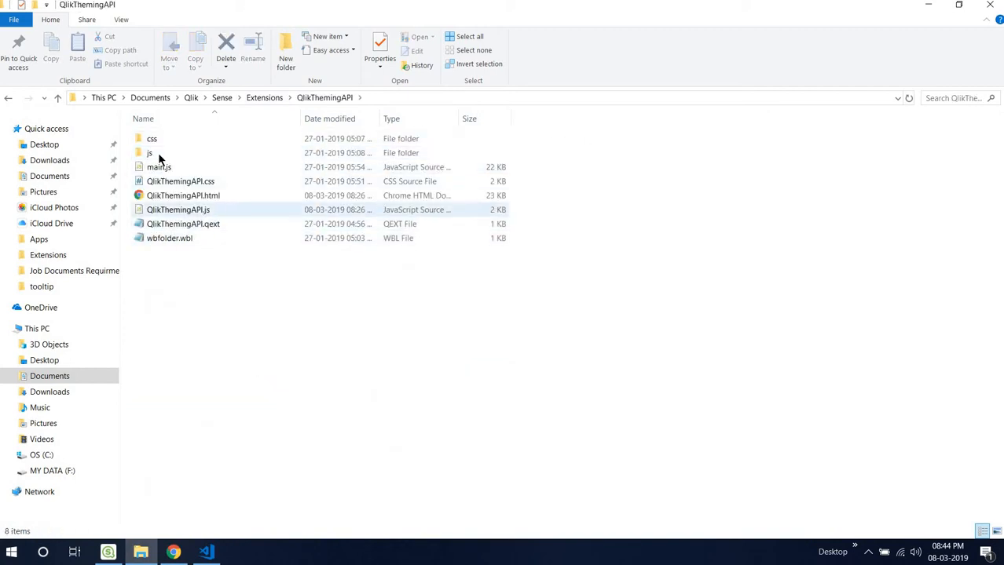
- Open main.js from the QlikThemingAPI folder in Visual Studio Code and locate the var style = "" declaration before the .qvt-sheet rule
right_click(164, 168)
left_click(203, 195)
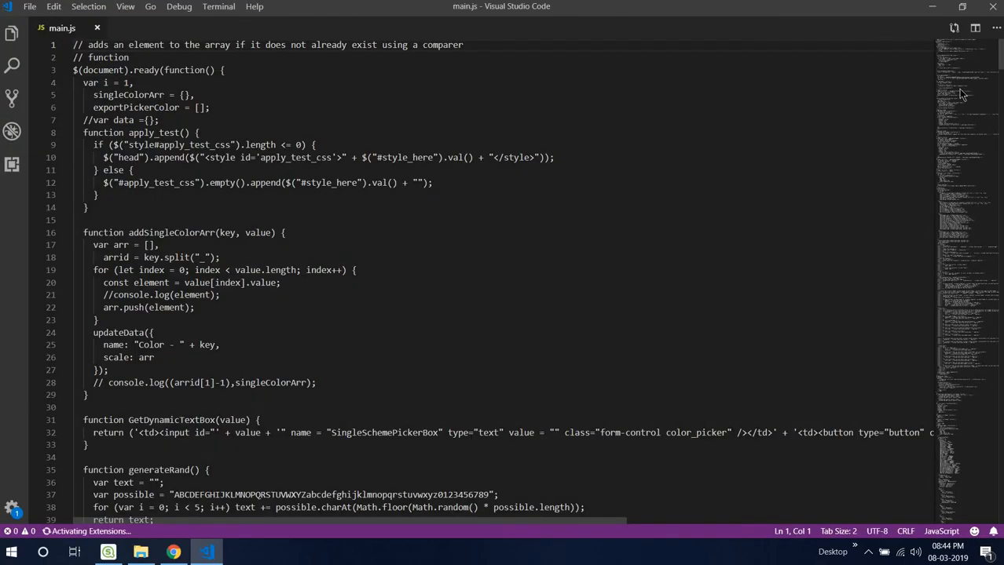
left_click(975, 406)
scroll(975, 406, "down", 15)
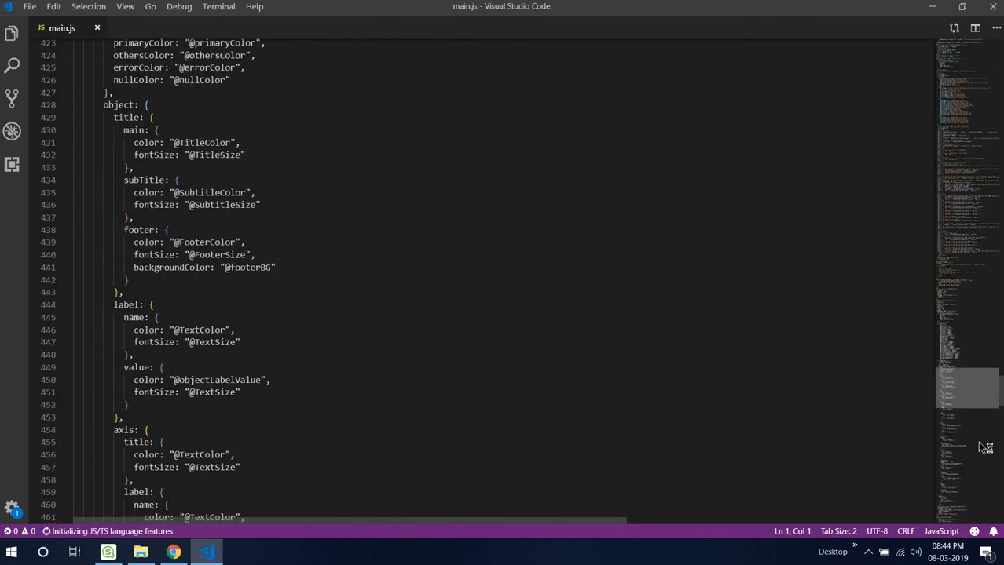
scroll(993, 383, "up", 20)
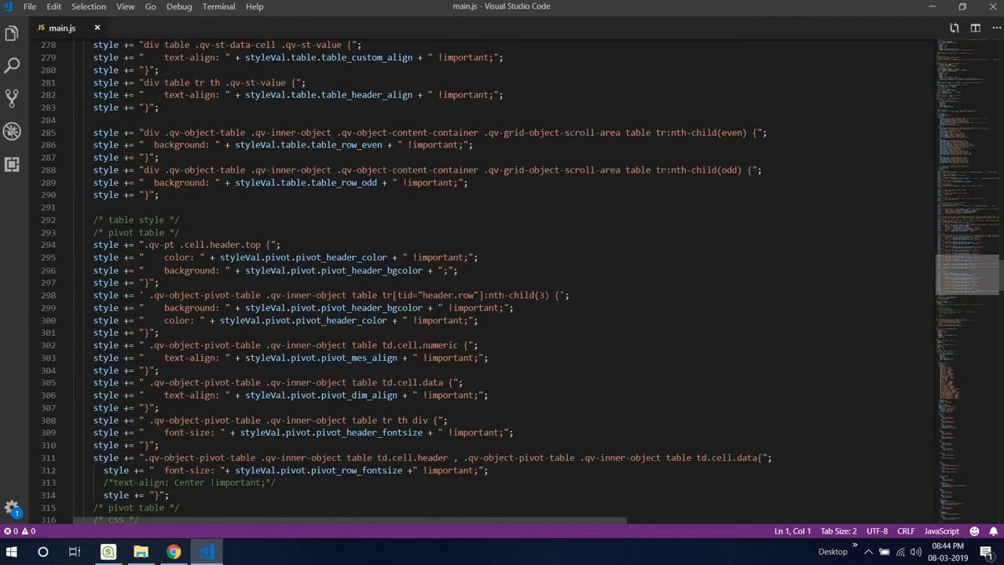
scroll(979, 289, "down", 3)
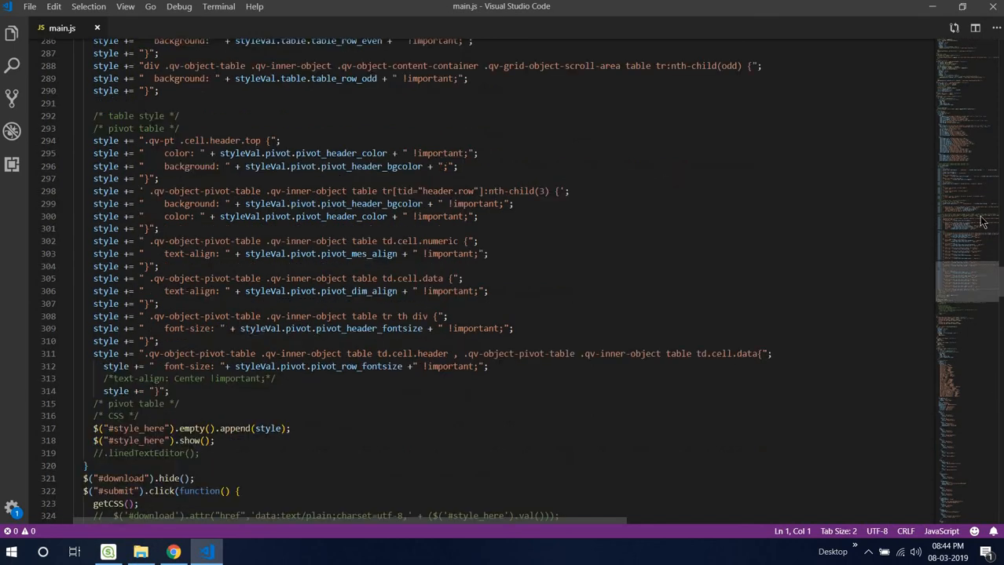
scroll(981, 220, "up", 20)
scroll(877, 248, "down", 4)
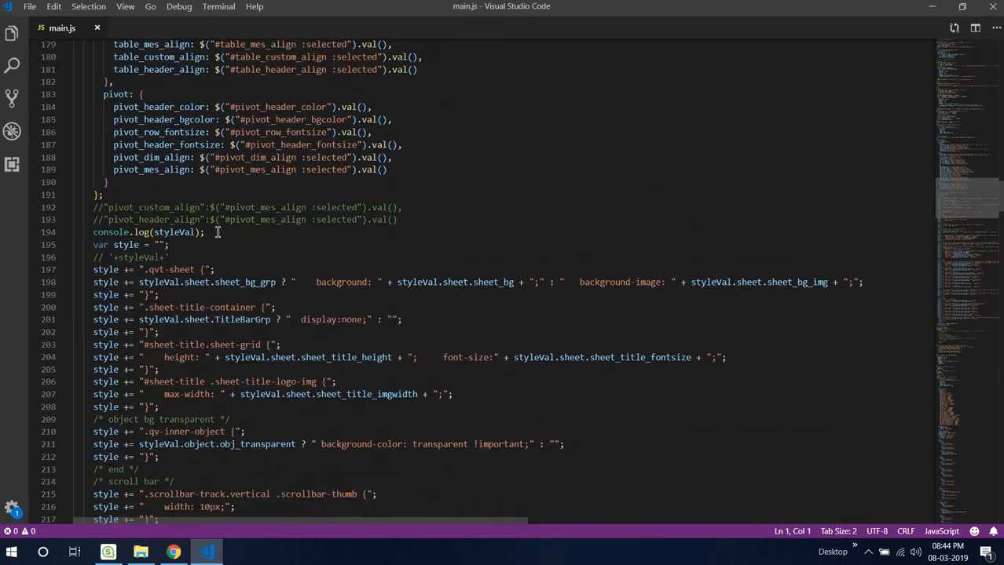
- Insert blank lines between the // '+styleVal+' comment and the .qvt-sheet style line
left_click(215, 246)
type("00")
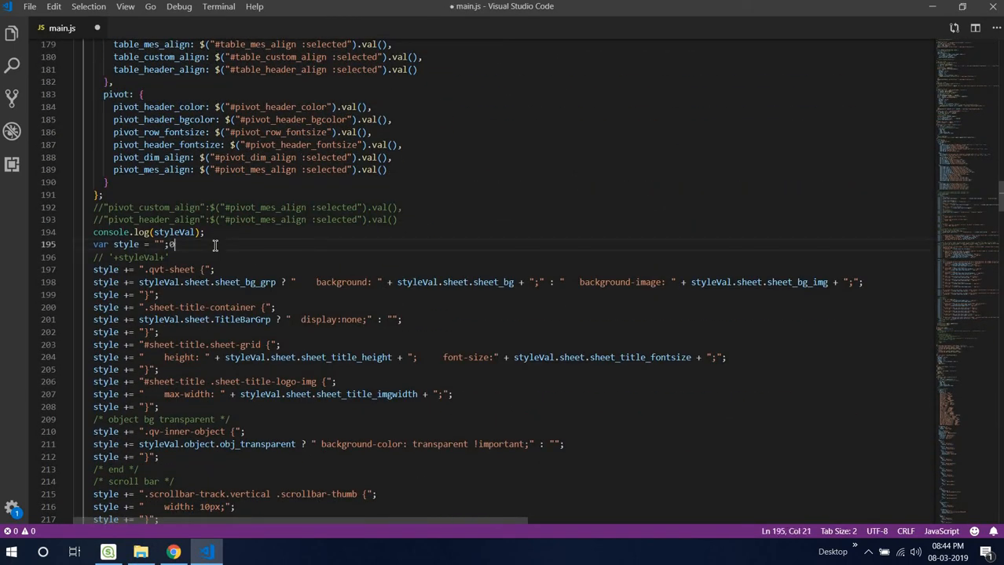
key("Down")
key("Return")
key("Return")
key("Return")
key("Up")
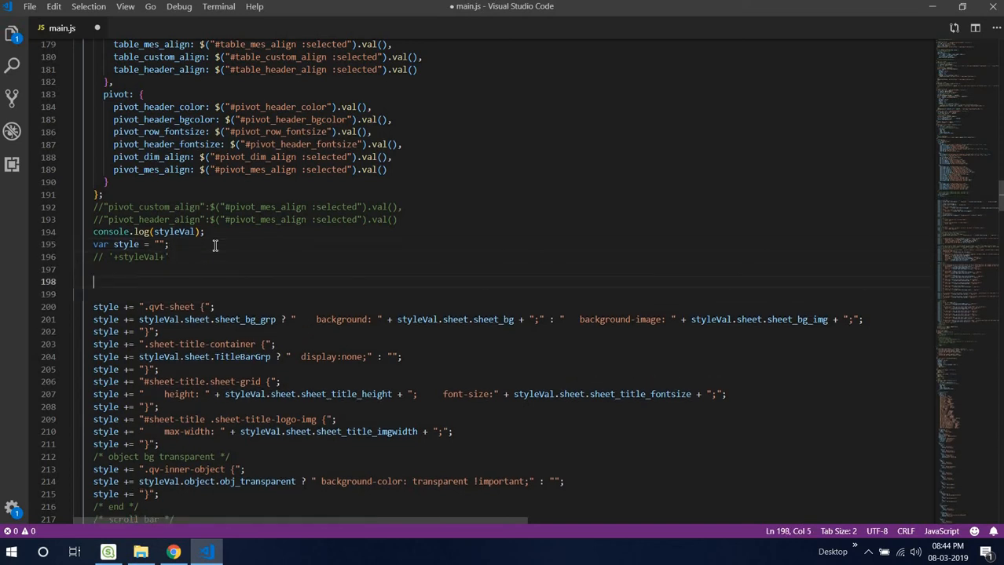
- Start a style += string on the blank line and paste in the .qv-object-nav rule with background-color: transparent !important
type("st")
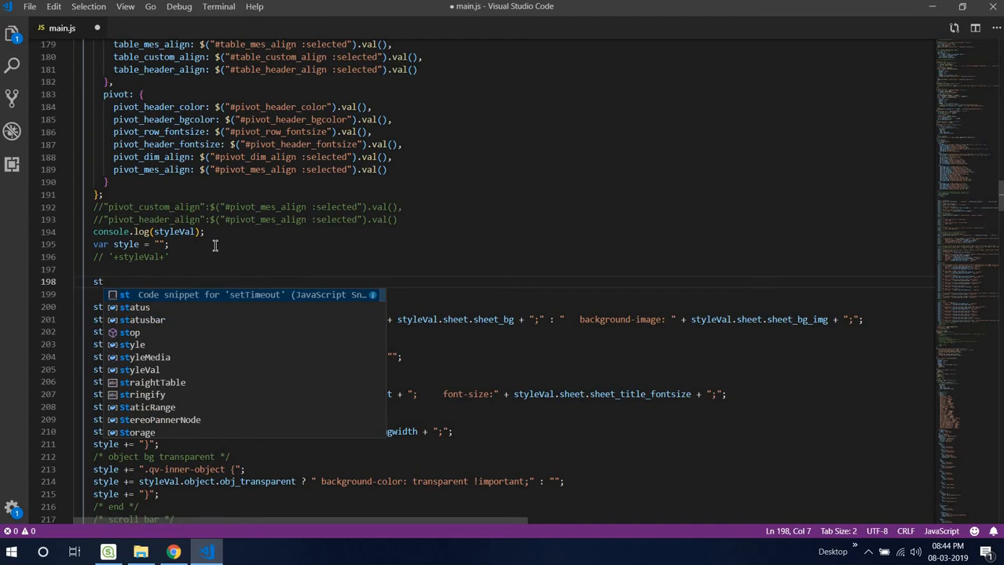
type("yl")
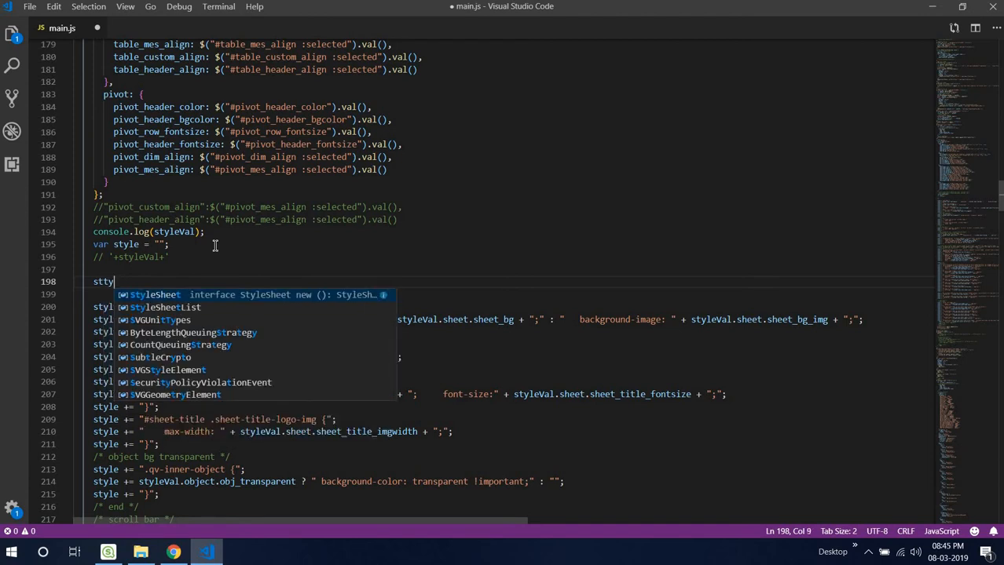
key("BackSpace")
key("BackSpace")
type("yle +=\"")
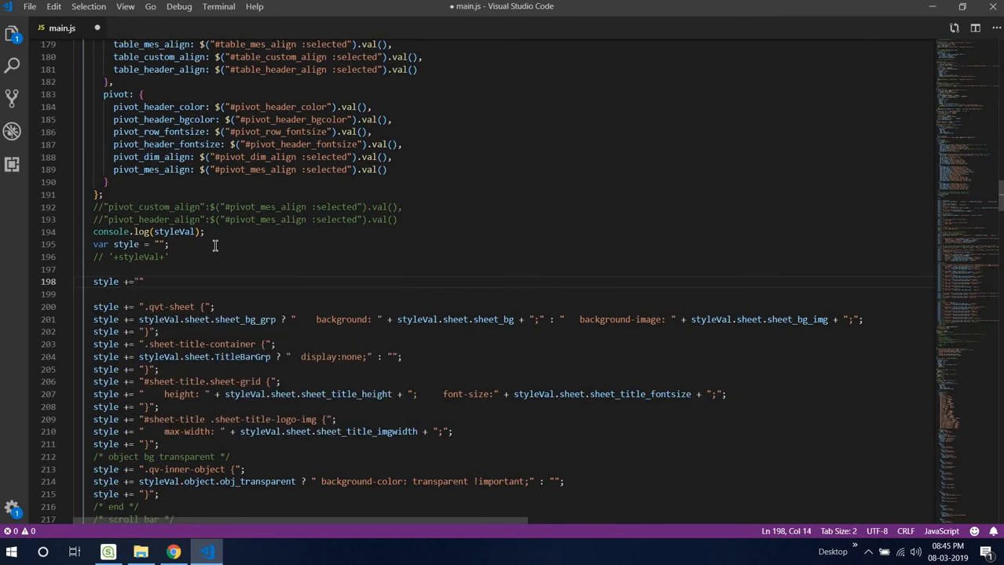
type(".qv-object-nav{   background-color: transparent !important; }")
key("ctrl+z")
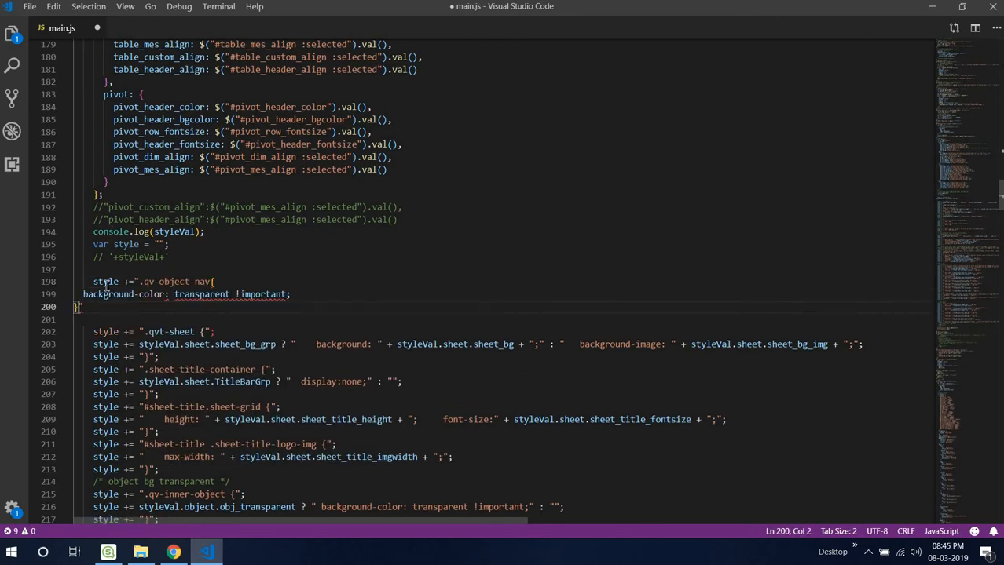
- Indent the pasted declaration and closing brace, and end the .qv-object-nav{ line with a closing quote and semicolon
left_click_drag(72, 292, 81, 307)
key("Tab")
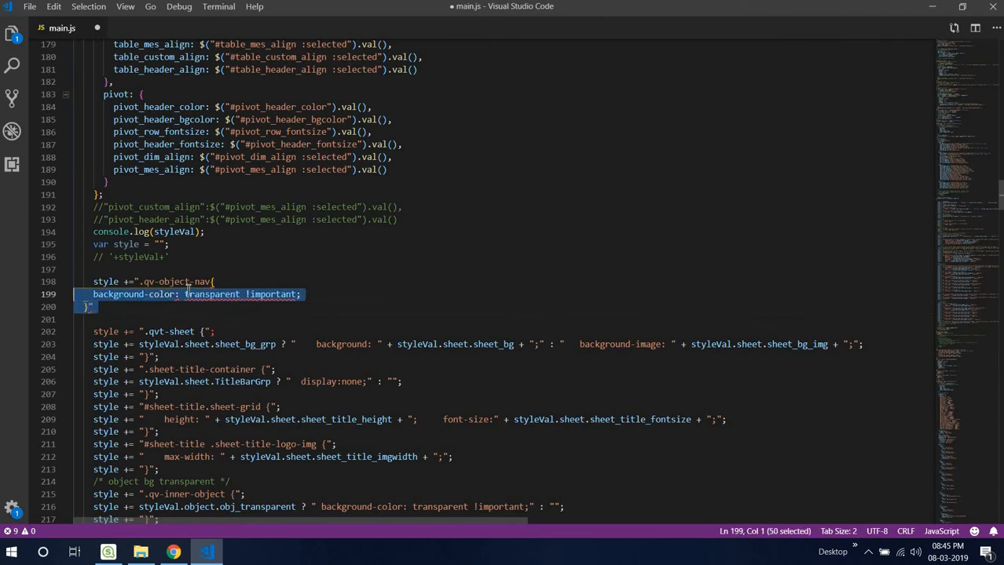
key("Tab")
key("End")
left_click(240, 283)
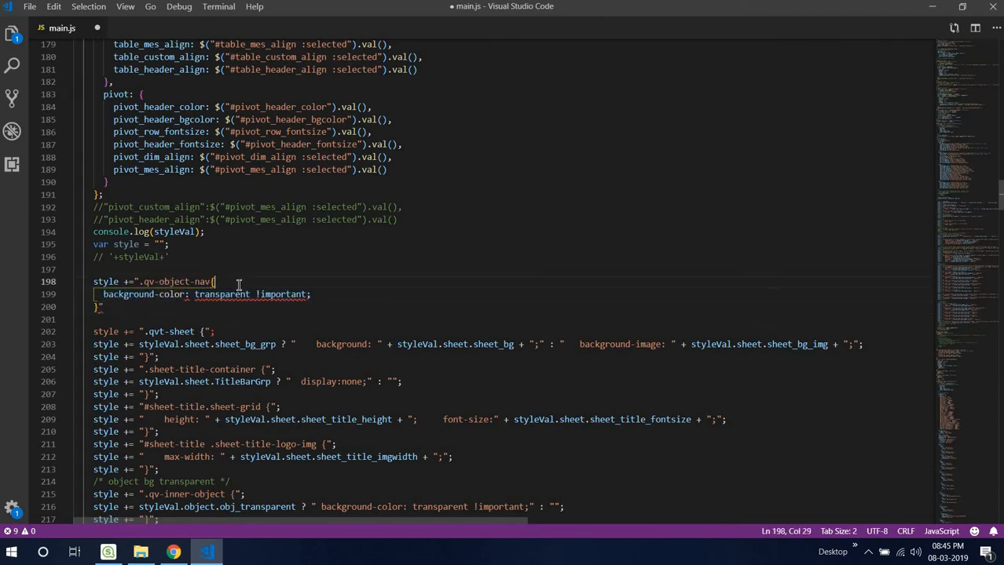
type("\";")
left_click(103, 294)
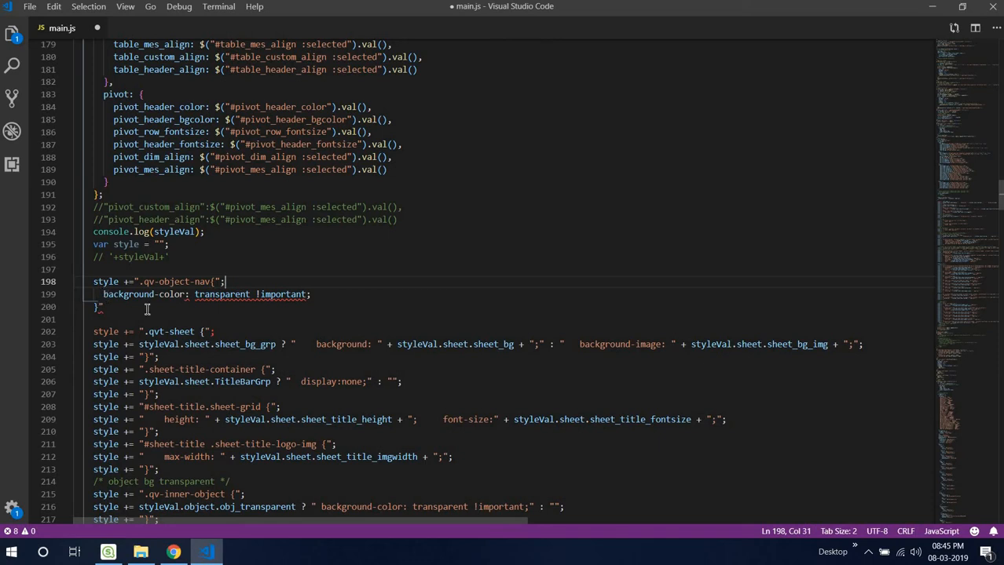
- Copy the style +=" prefix to the start of the background-color line and the closing brace line
left_click_drag(85, 281, 139, 281)
key("ctrl+c")
left_click(95, 295)
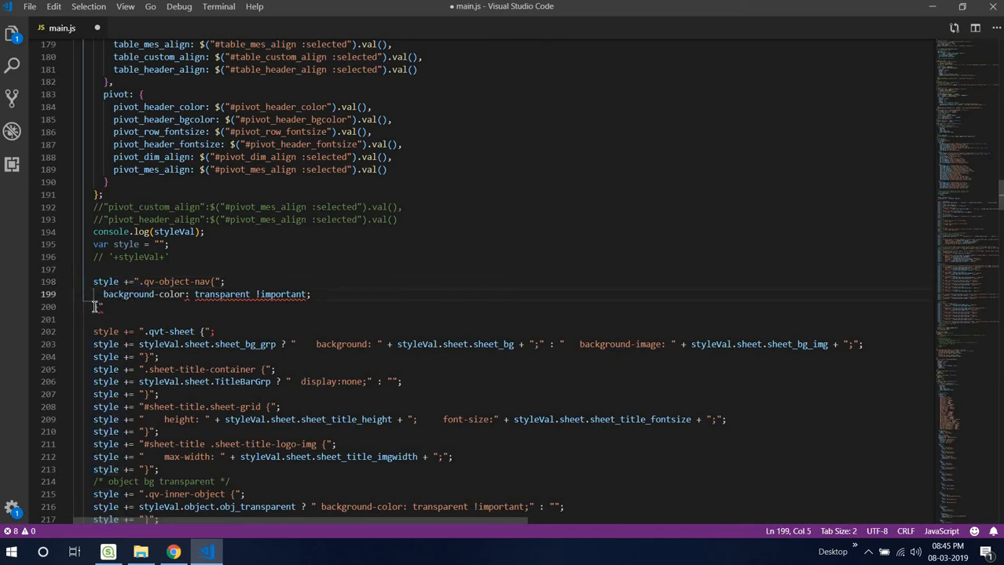
key("ctrl+v")
left_click(94, 307)
key("ctrl+v")
- Terminate the background-color and closing brace strings with their missing quote and semicolons, and save main.js
left_click(199, 296)
left_click(233, 307)
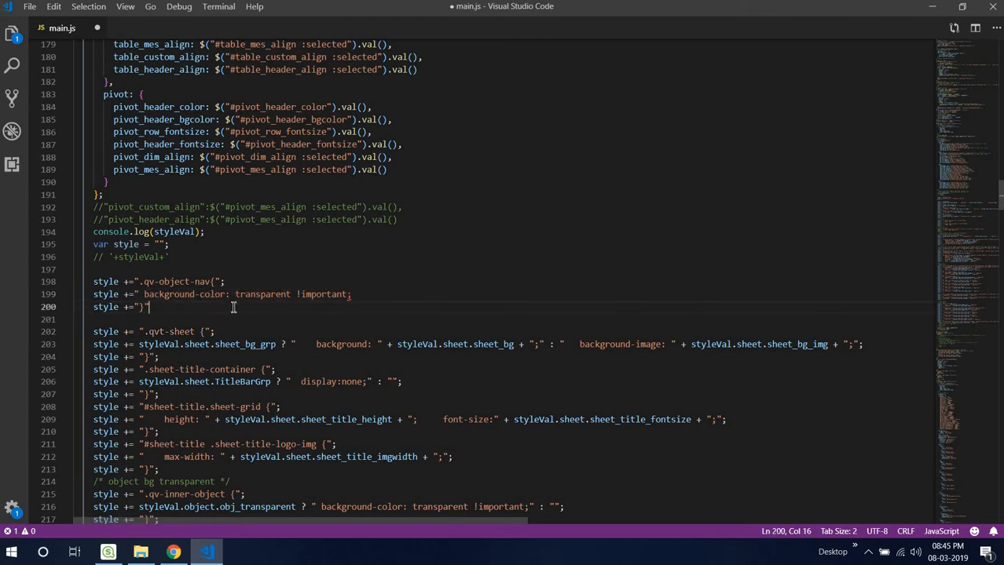
type(";")
left_click(368, 295)
key("ctrl+s")
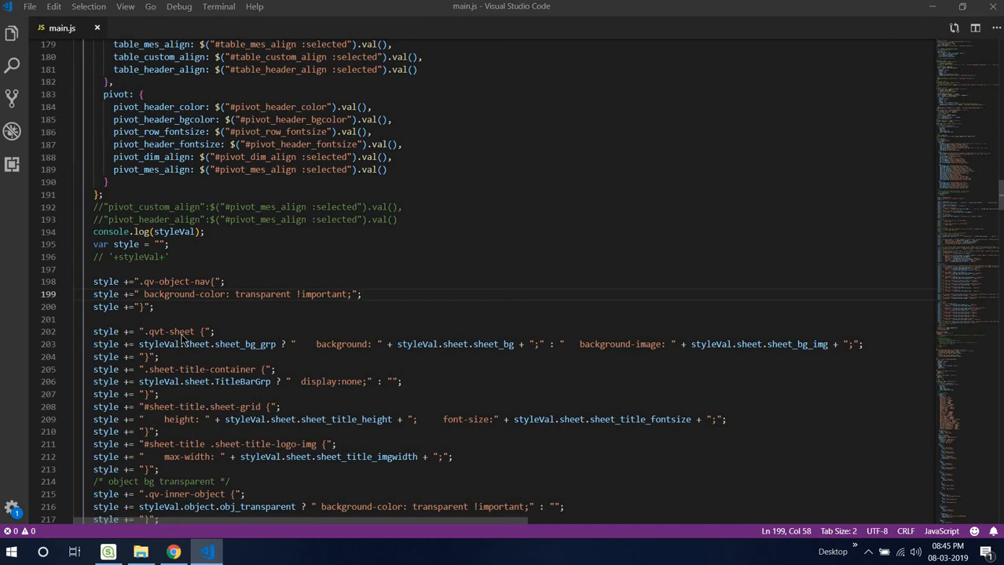
- Format the spacing of the new style lines in main.js, and close the file and the code editor
key("ctrl+shift+s")
key("Escape")
left_click(395, 324)
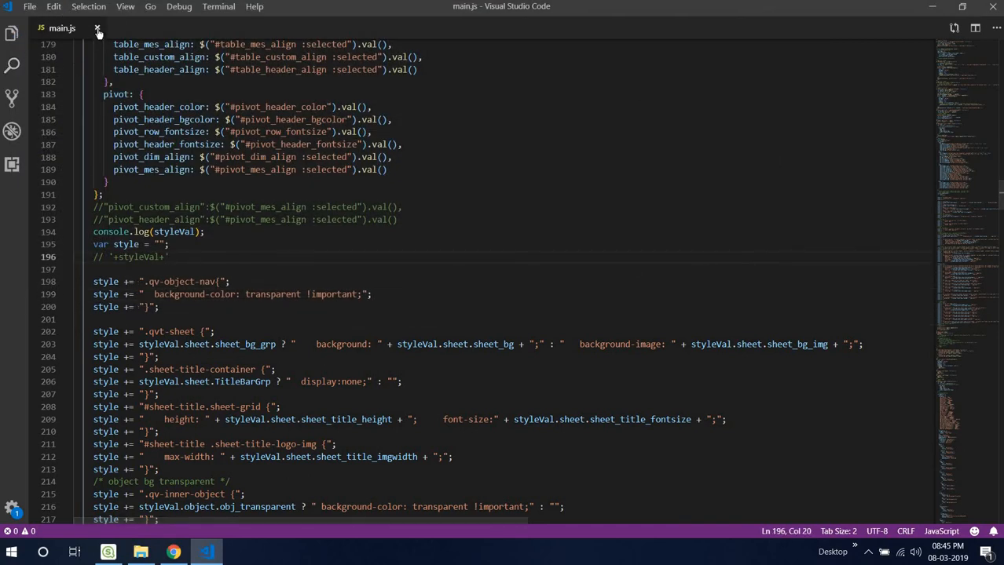
key("ctrl+w")
left_click(986, 8)
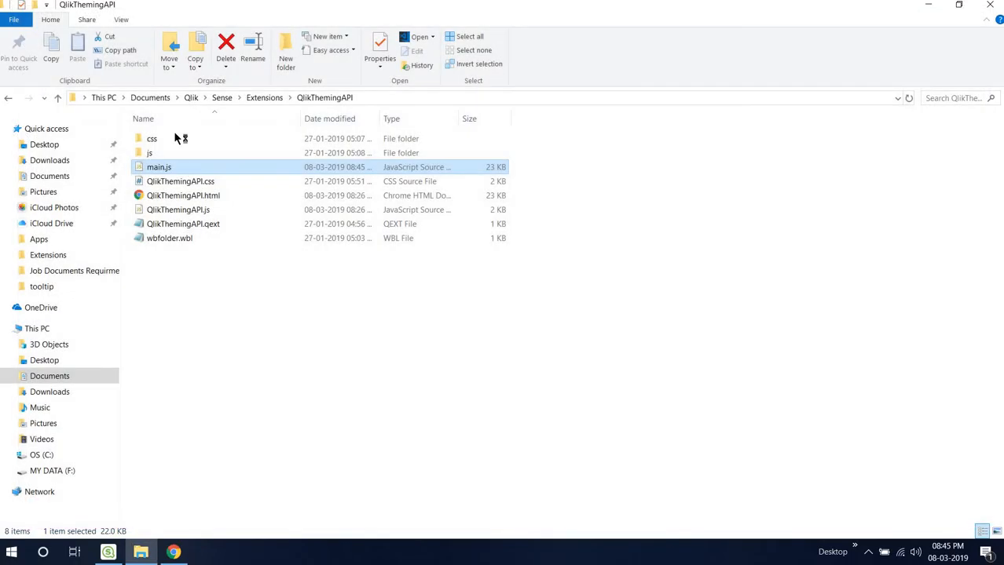
- Highlight all the files in the QlikThemingAPI folder to show what the extension contains
key("ctrl+a")
left_click_drag(215, 305, 158, 121)
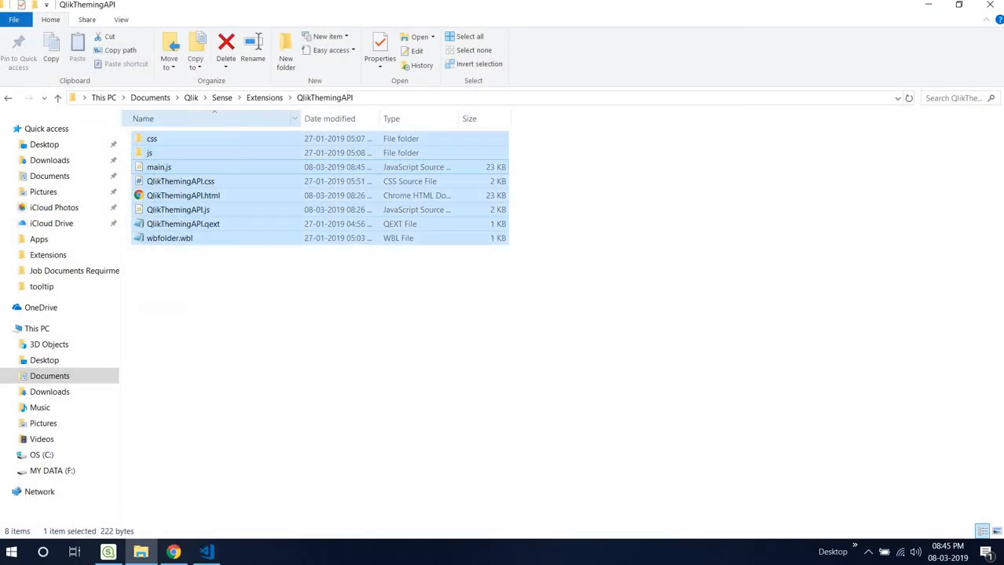
left_click(157, 346)
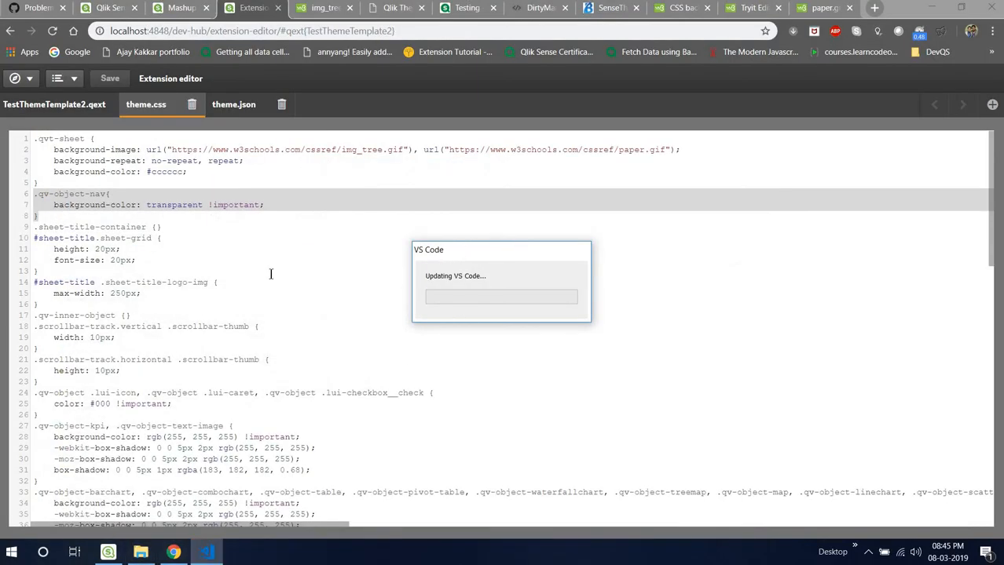
- Switch to the QlikThemingAPI mashup editor in Chrome and open its JavaScript file at the qlik.openApp call
left_click(270, 273)
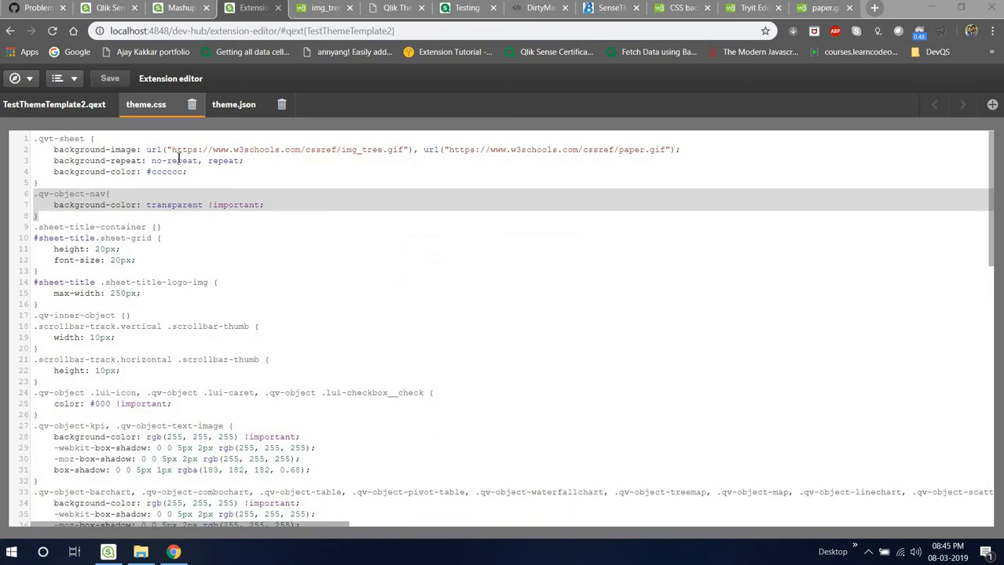
left_click(179, 15)
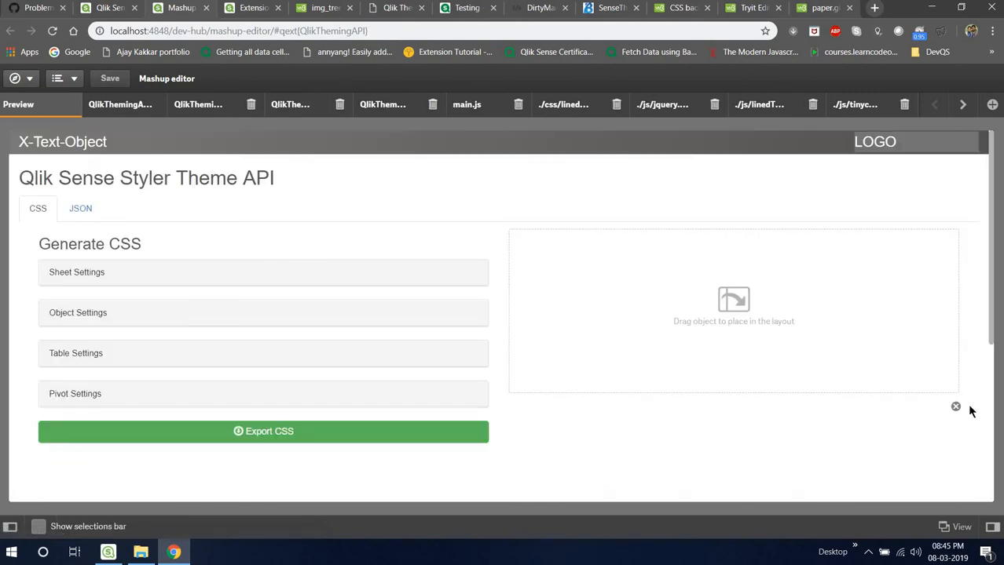
scroll(957, 318, "down", 3)
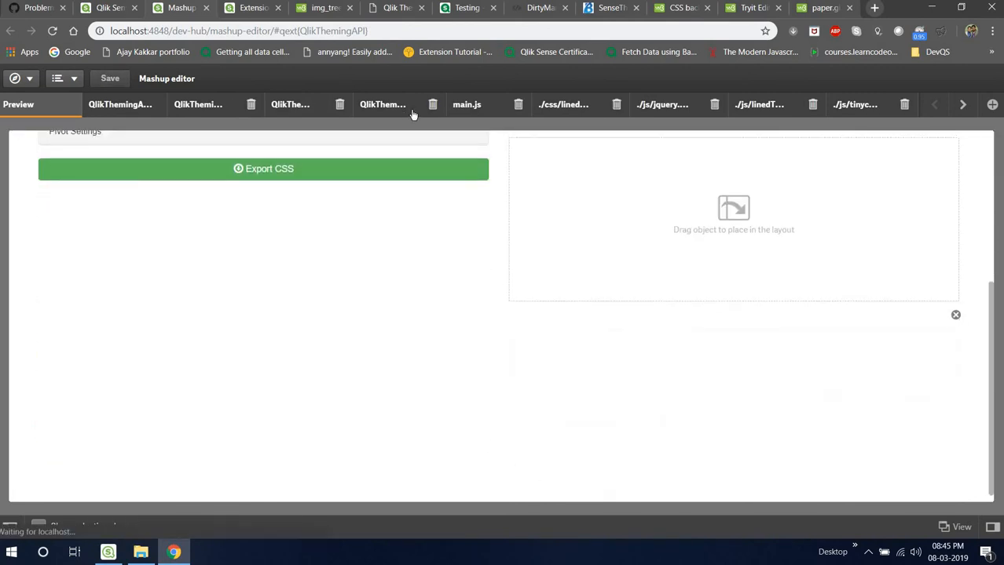
left_click(310, 112)
scroll(218, 294, "down", 3)
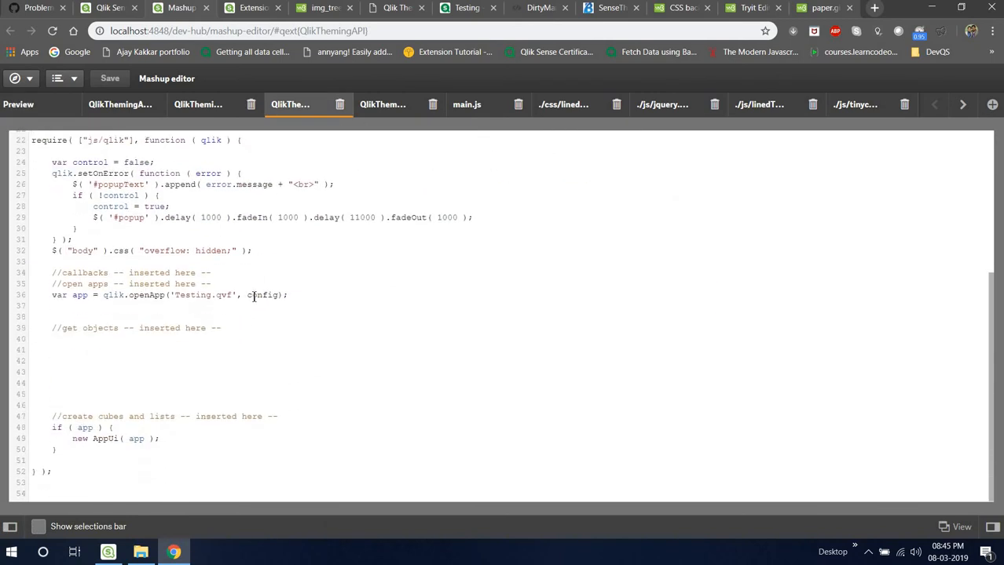
- Delete the extra blank lines below the get objects comment, replace Testing with APPIDHERE in the qlik.openApp call, and save
left_click_drag(255, 393, 210, 353)
key("BackSpace")
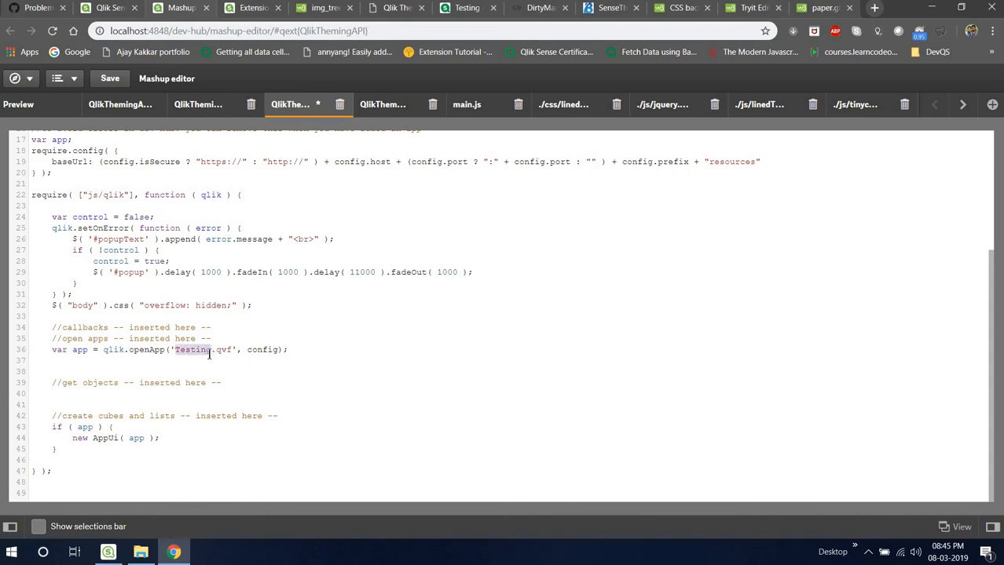
type("APP")
type("IDHERE")
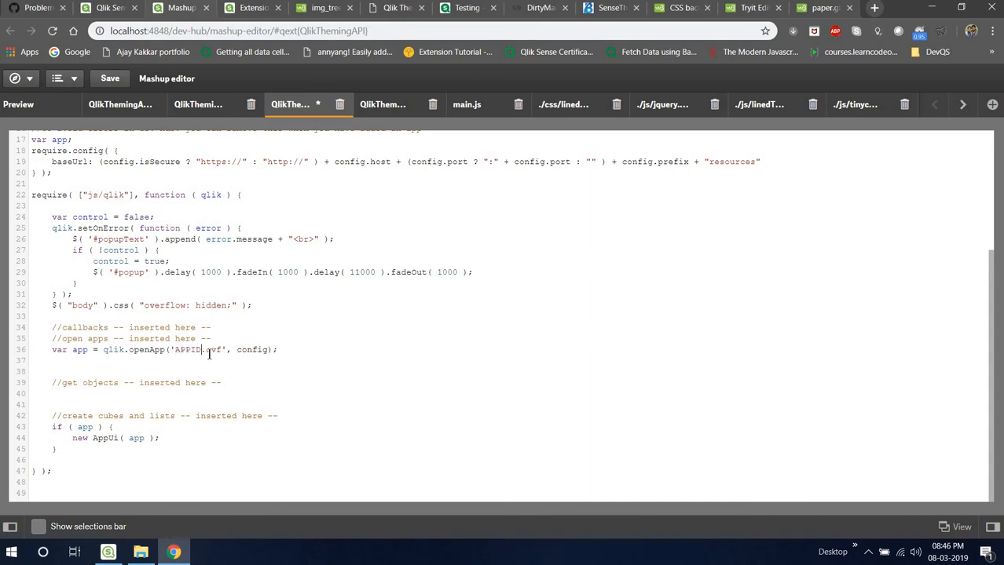
key("ctrl+s")
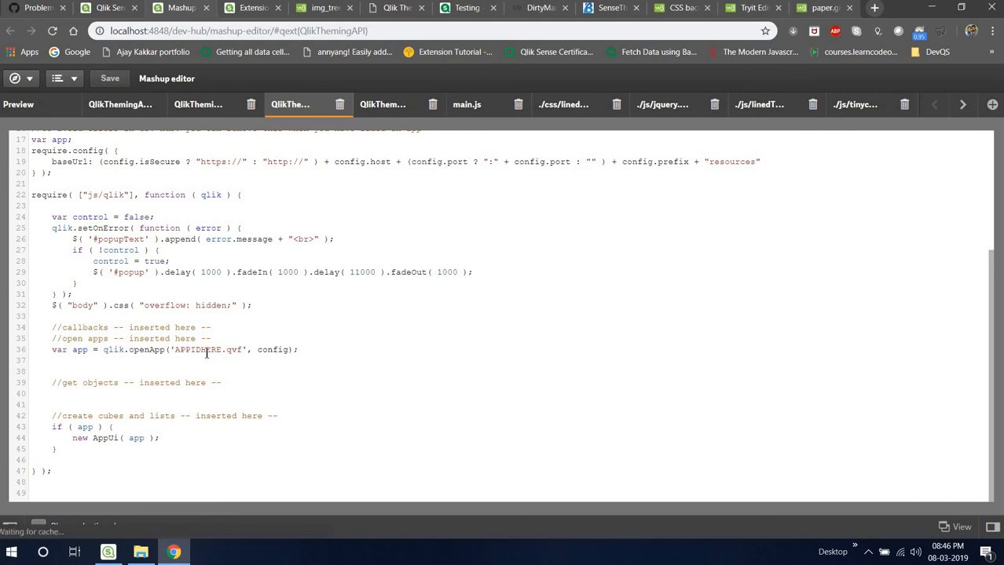
left_click(292, 374)
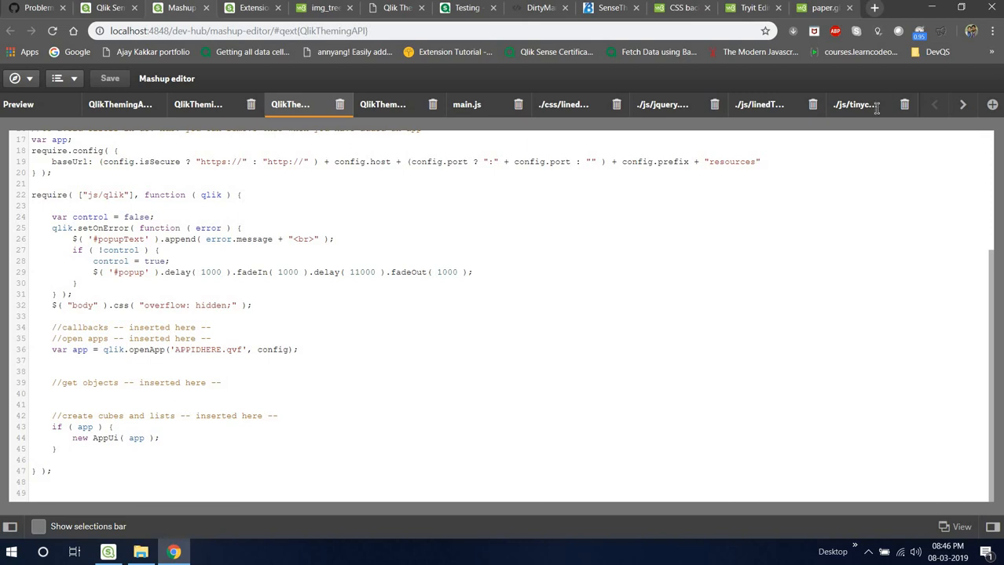
left_click(868, 552)
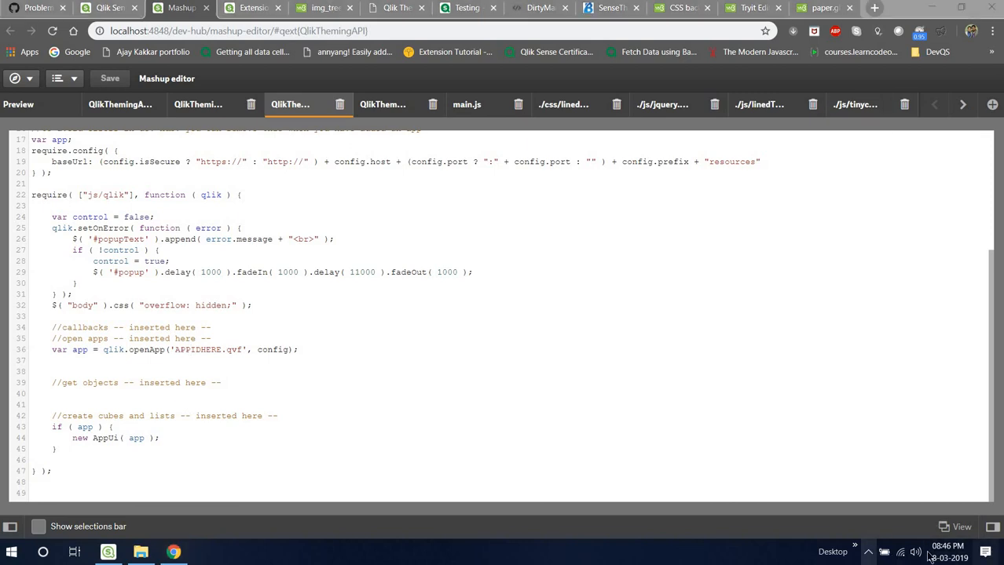
right_click(846, 521)
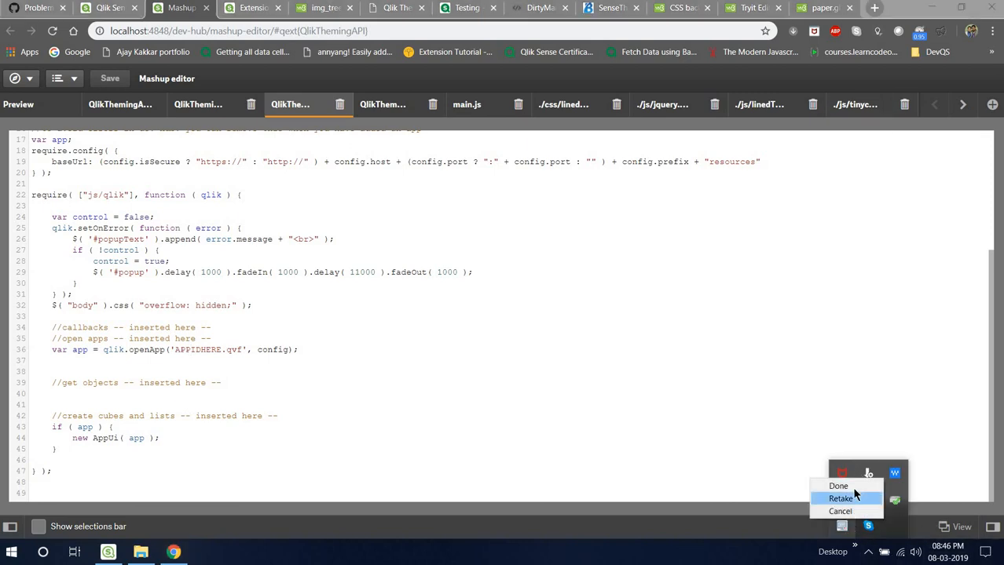